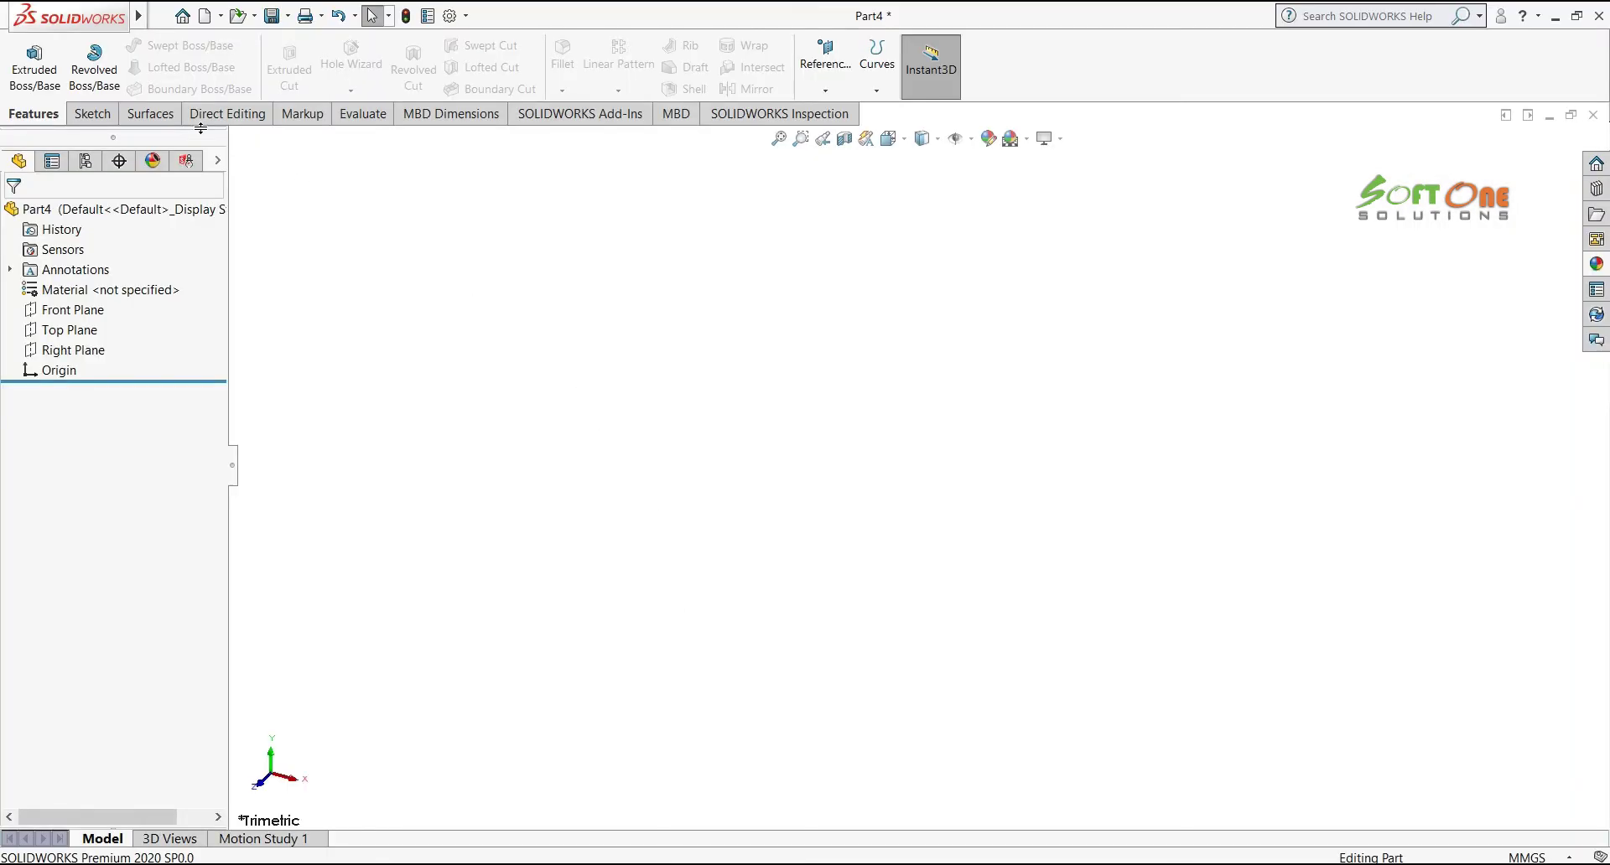
Start a sketch on the Front Plane and draw two concentric circles about 20 mm and 40 mm in diameter, centred on the origin
left_click(90, 113)
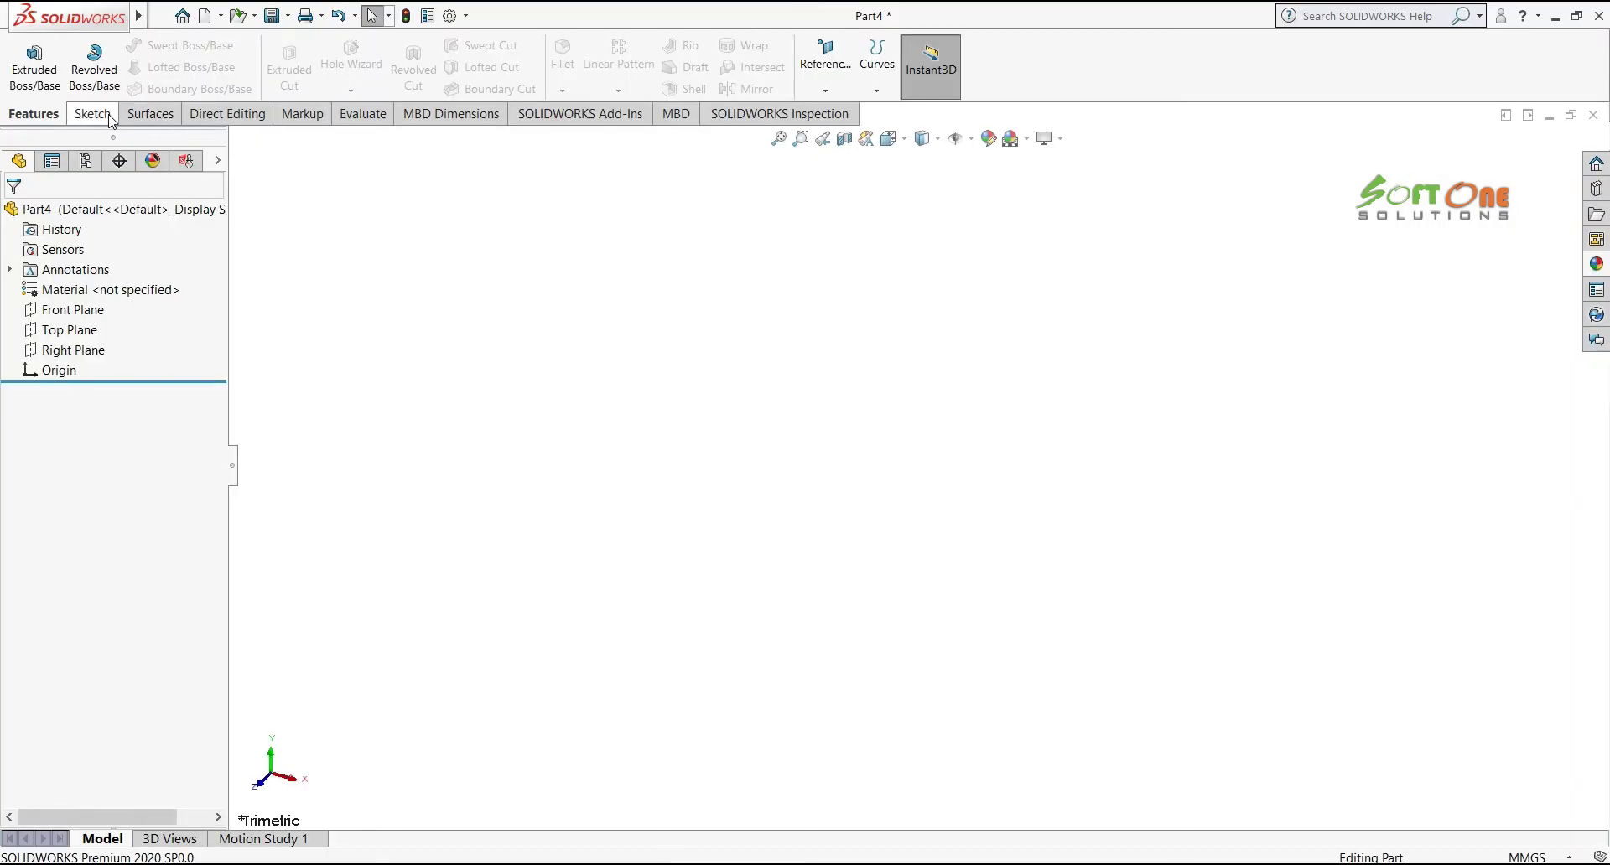
left_click(26, 59)
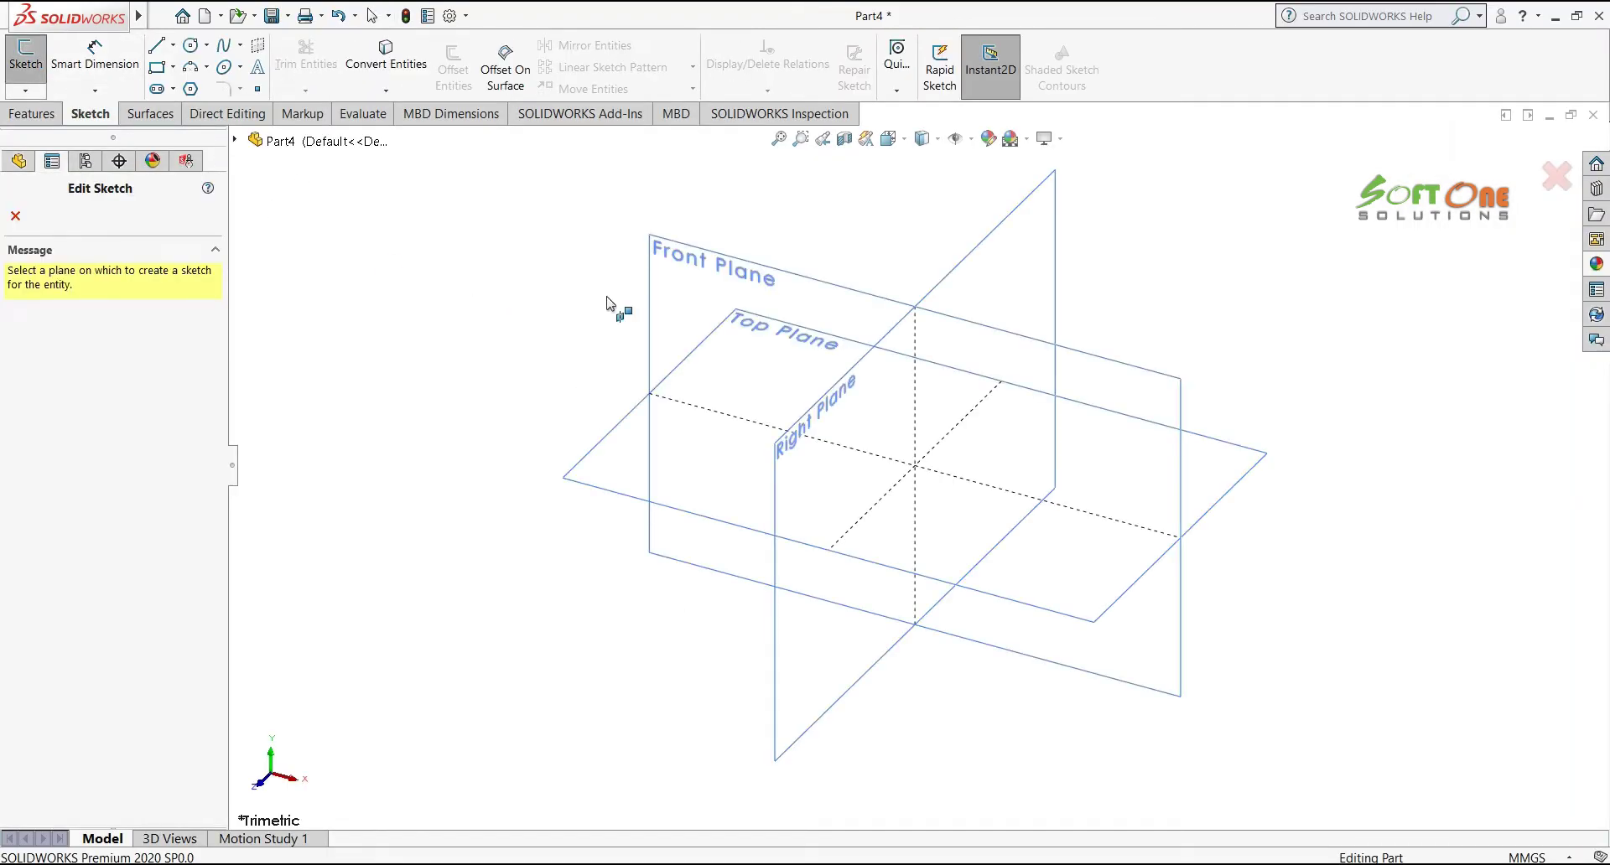
left_click(829, 288)
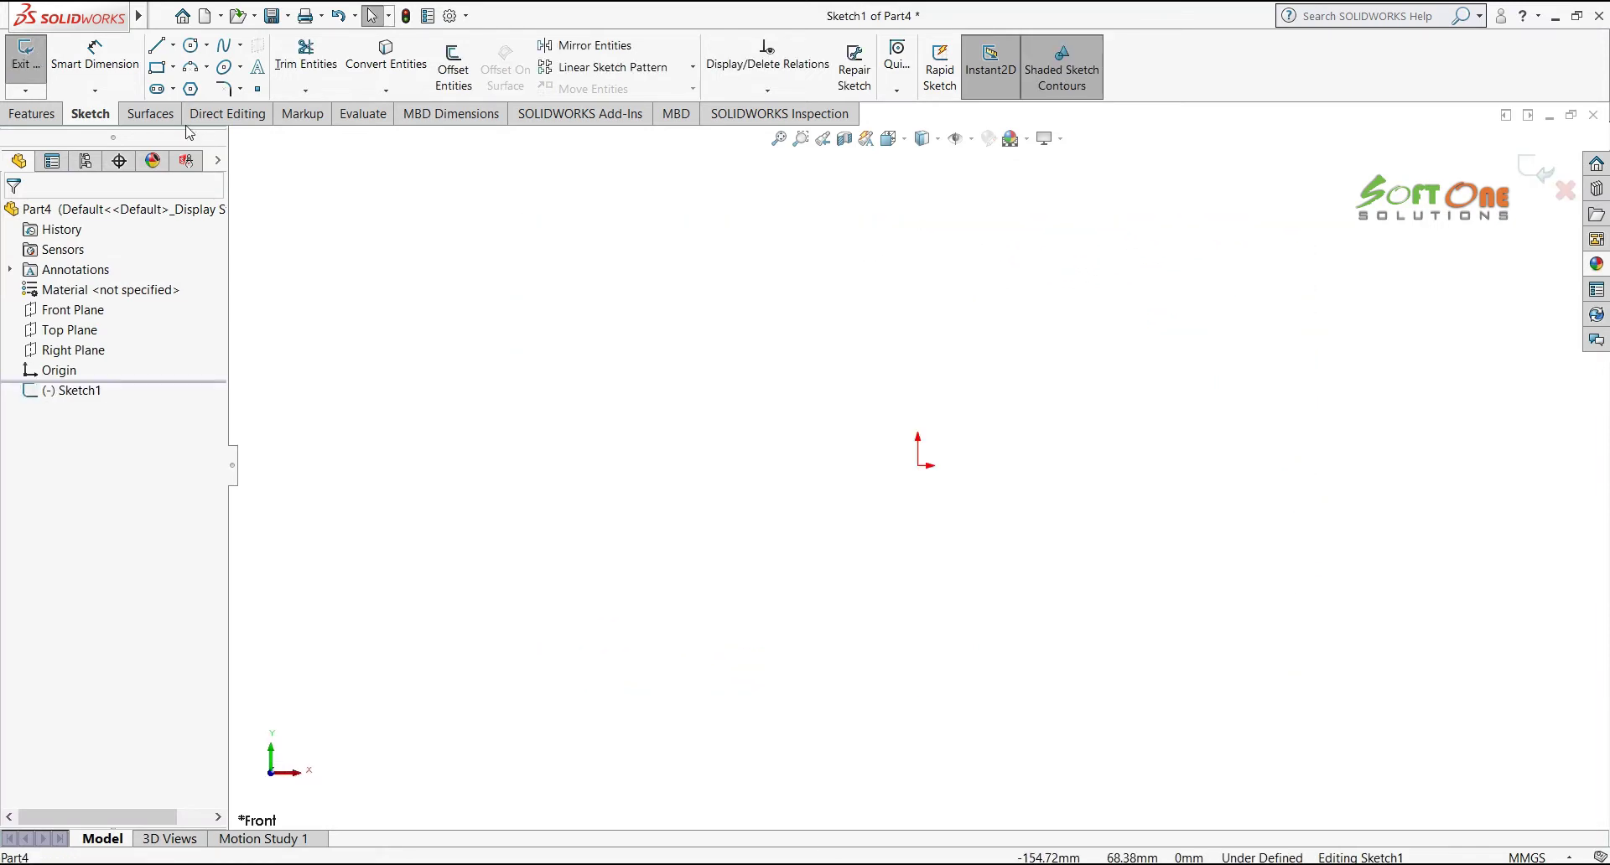
left_click(192, 44)
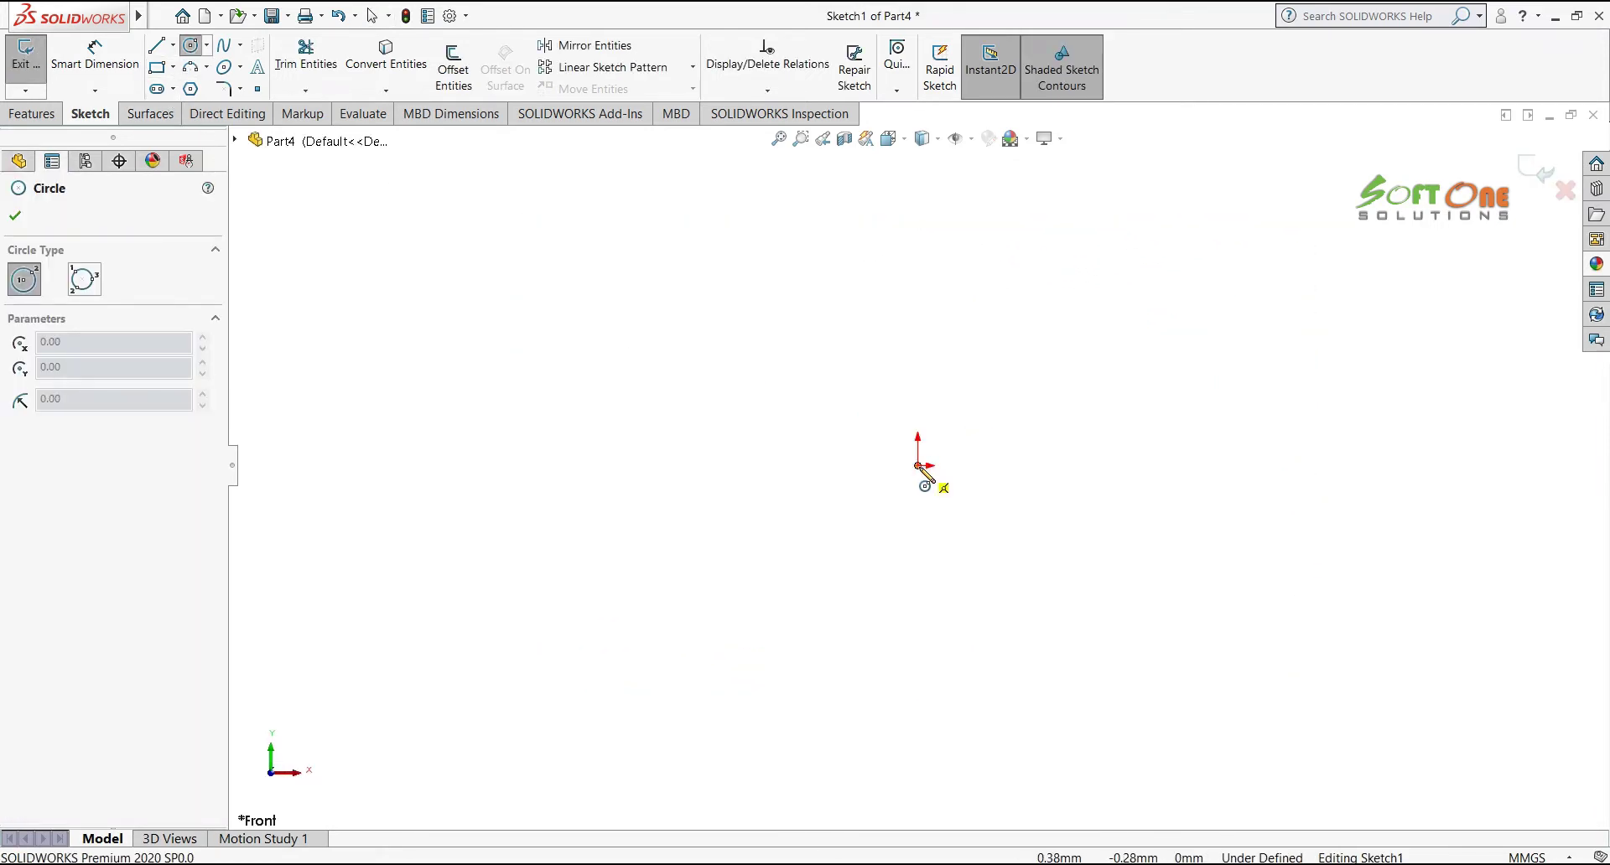
mouse_move(919, 467)
left_mouse_down()
mouse_move(950, 498)
mouse_move(910, 537)
mouse_move(917, 557)
left_mouse_up()
Dimension the inner circle with a diameter of 32 mm using Smart Dimension
right_click(1144, 471)
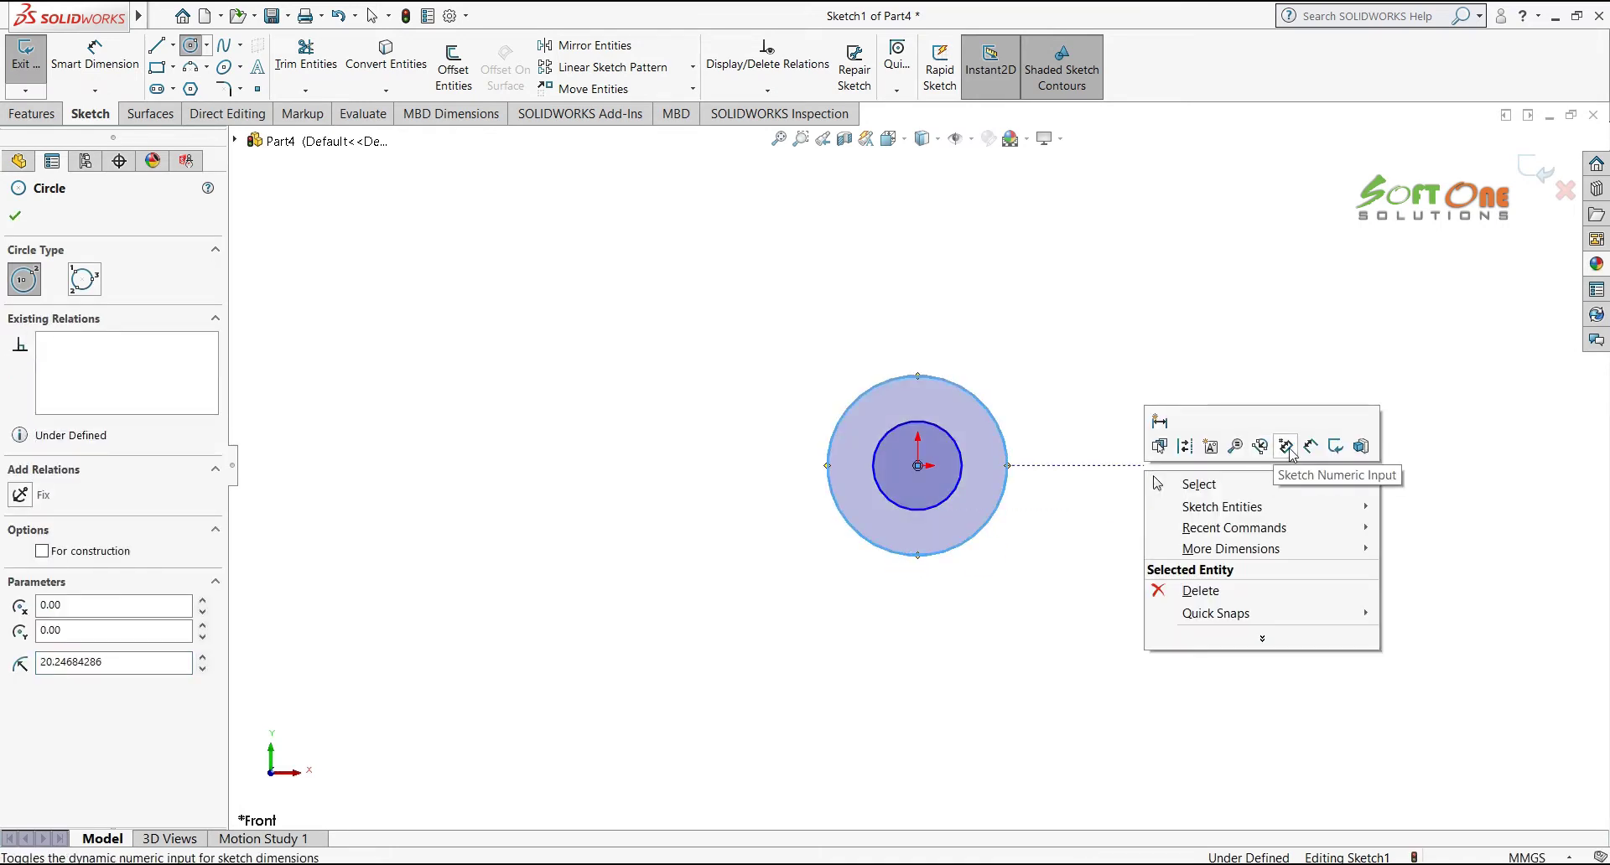
left_click(1311, 446)
left_click(934, 502)
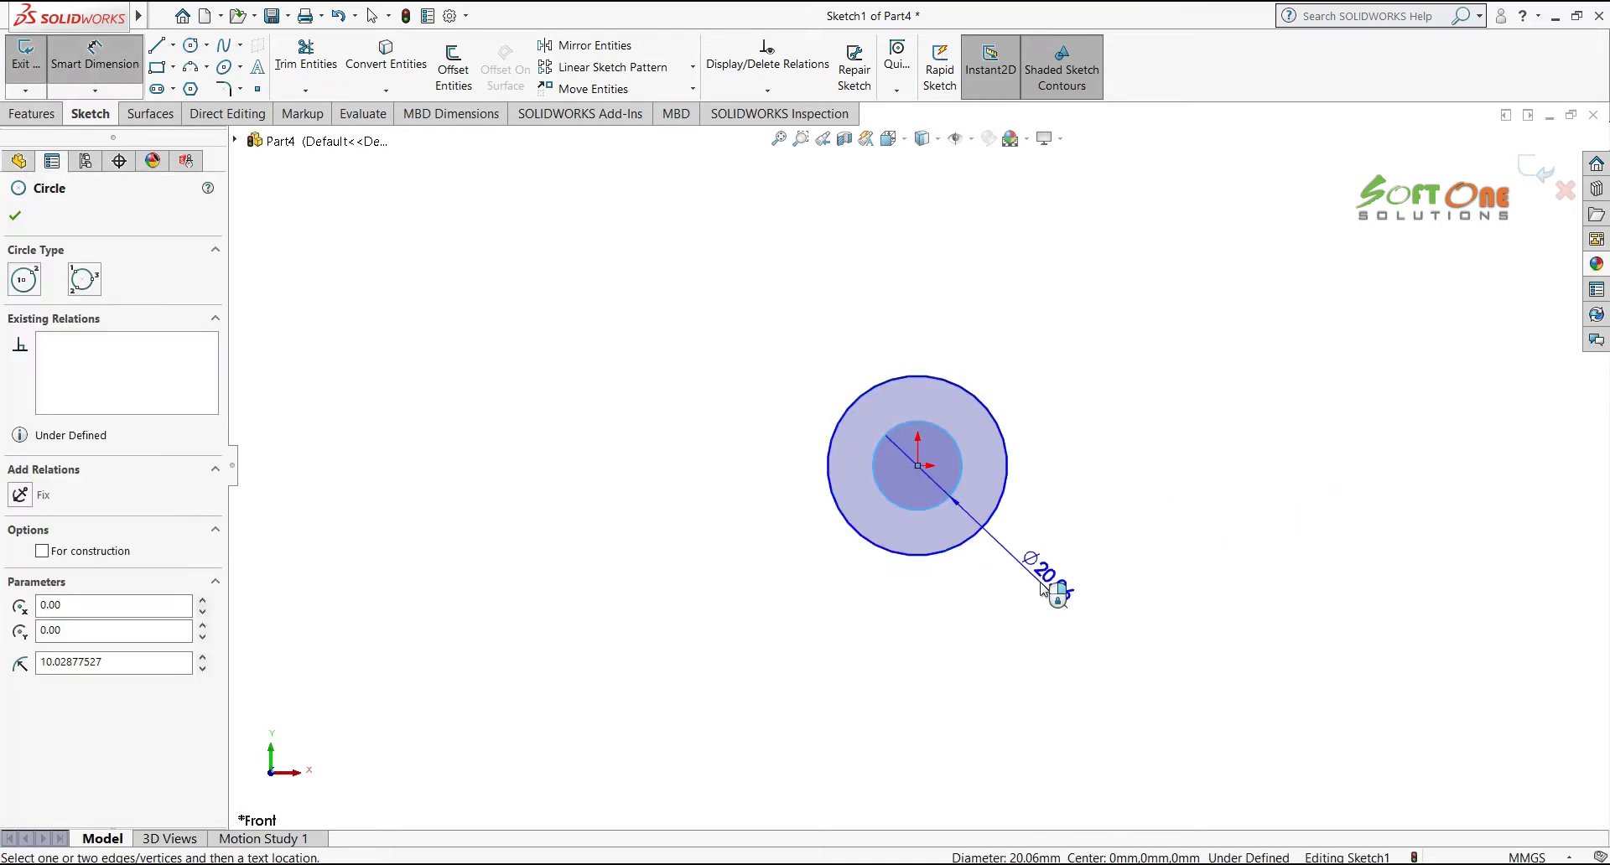
left_click(1042, 589)
type("32")
key("Return")
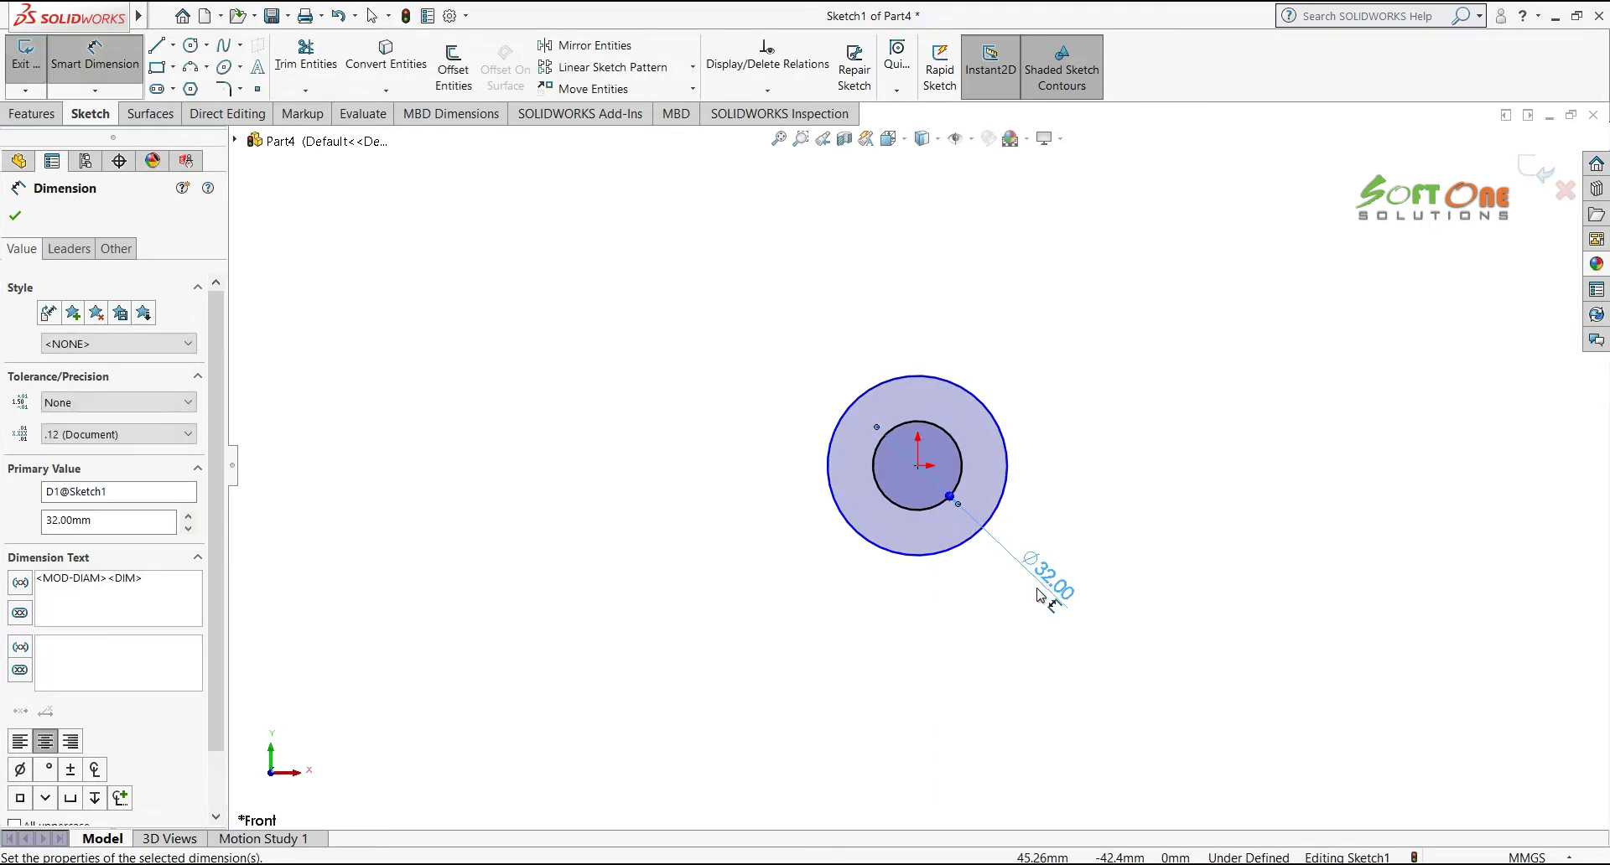
Dimension the outer circle with a diameter of 50 mm
left_click(927, 589)
left_click(910, 556)
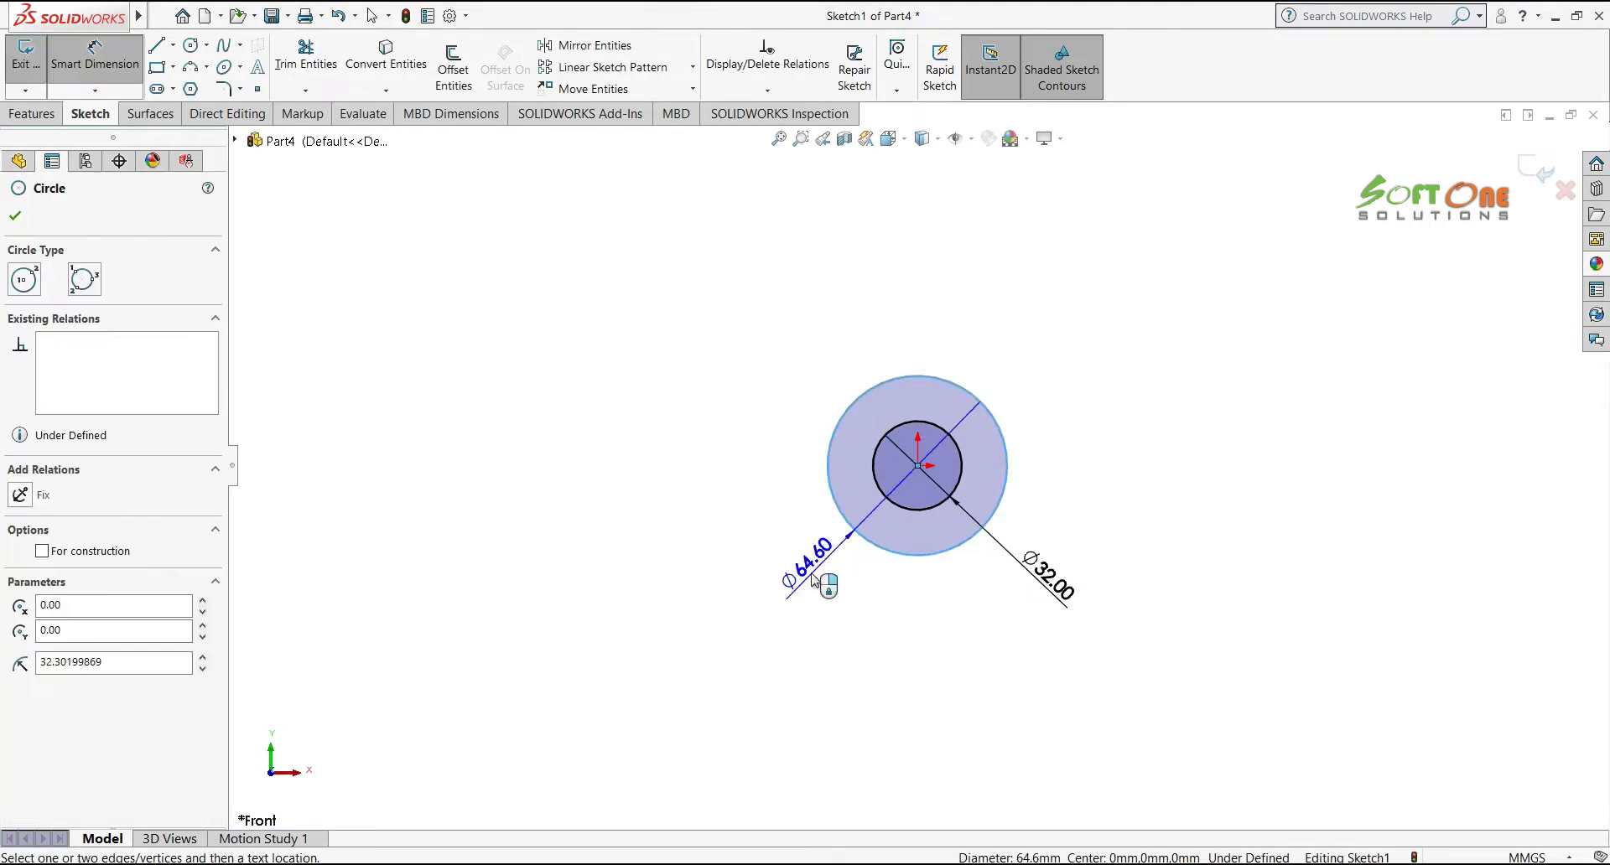
left_click(795, 581)
type("50")
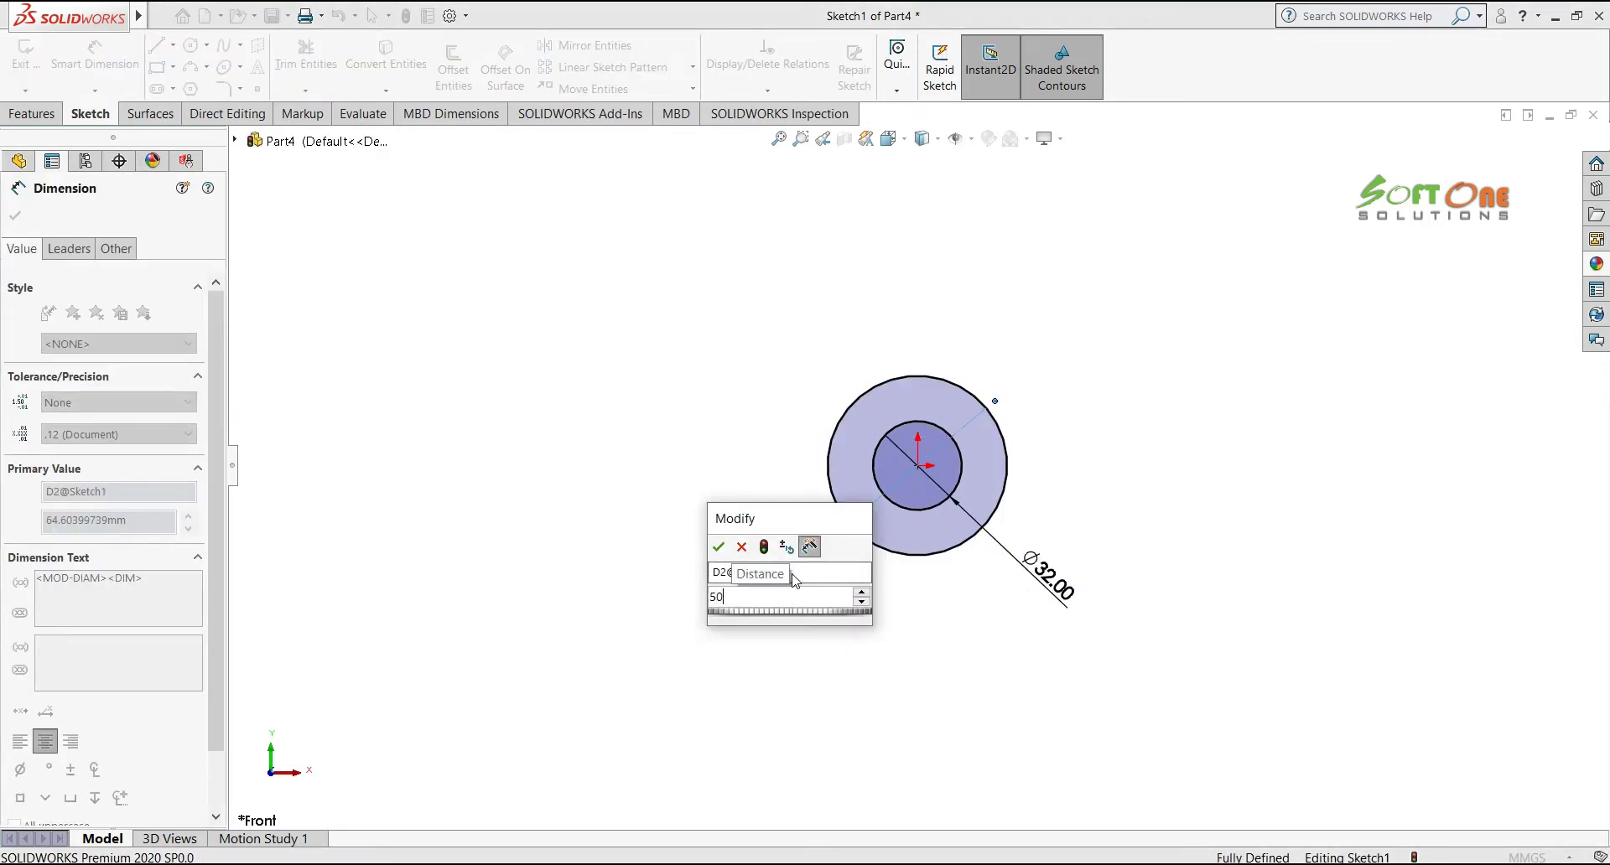
key("Return")
left_click(895, 639)
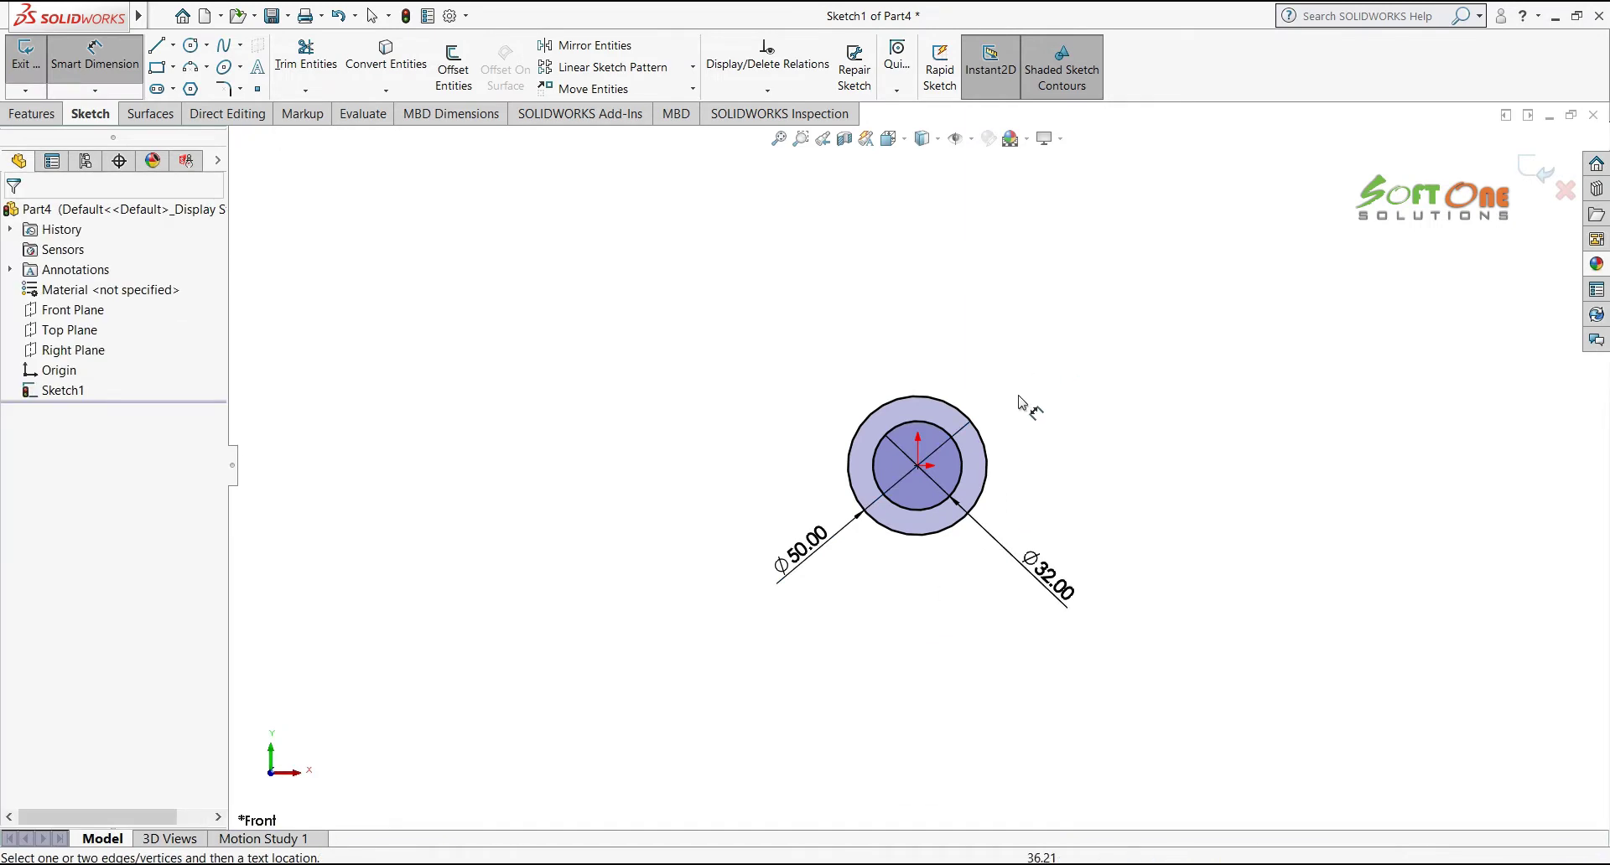
Sketch an eight-line stepped open profile, about 90 mm wide and 73 mm high, from the outer circle's left quadrant to above the origin
scroll(1022, 410, "down", 2)
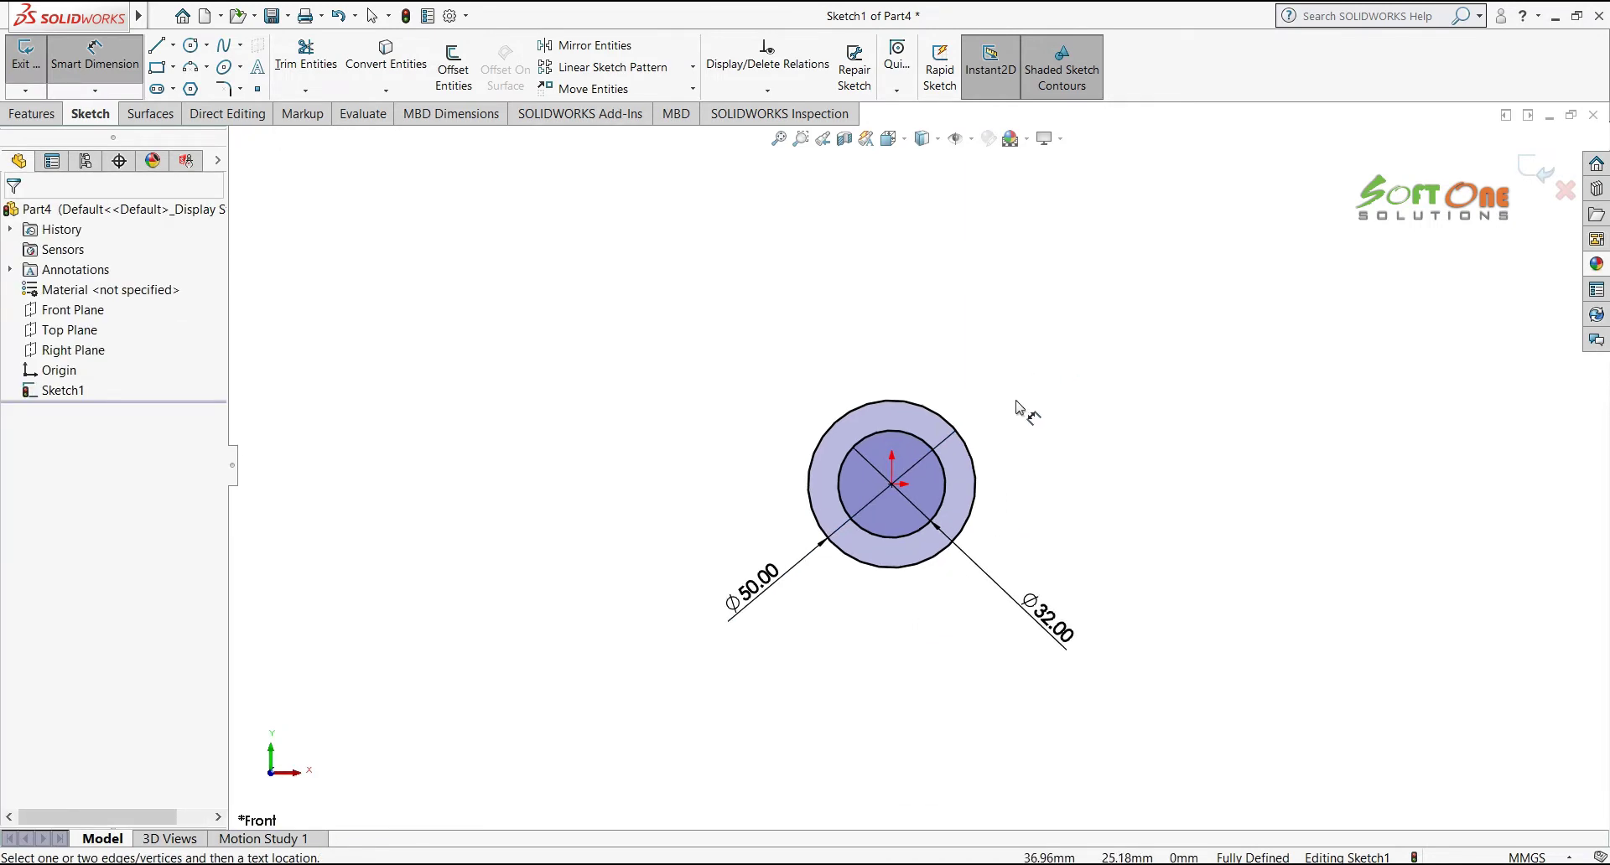
left_click(164, 47)
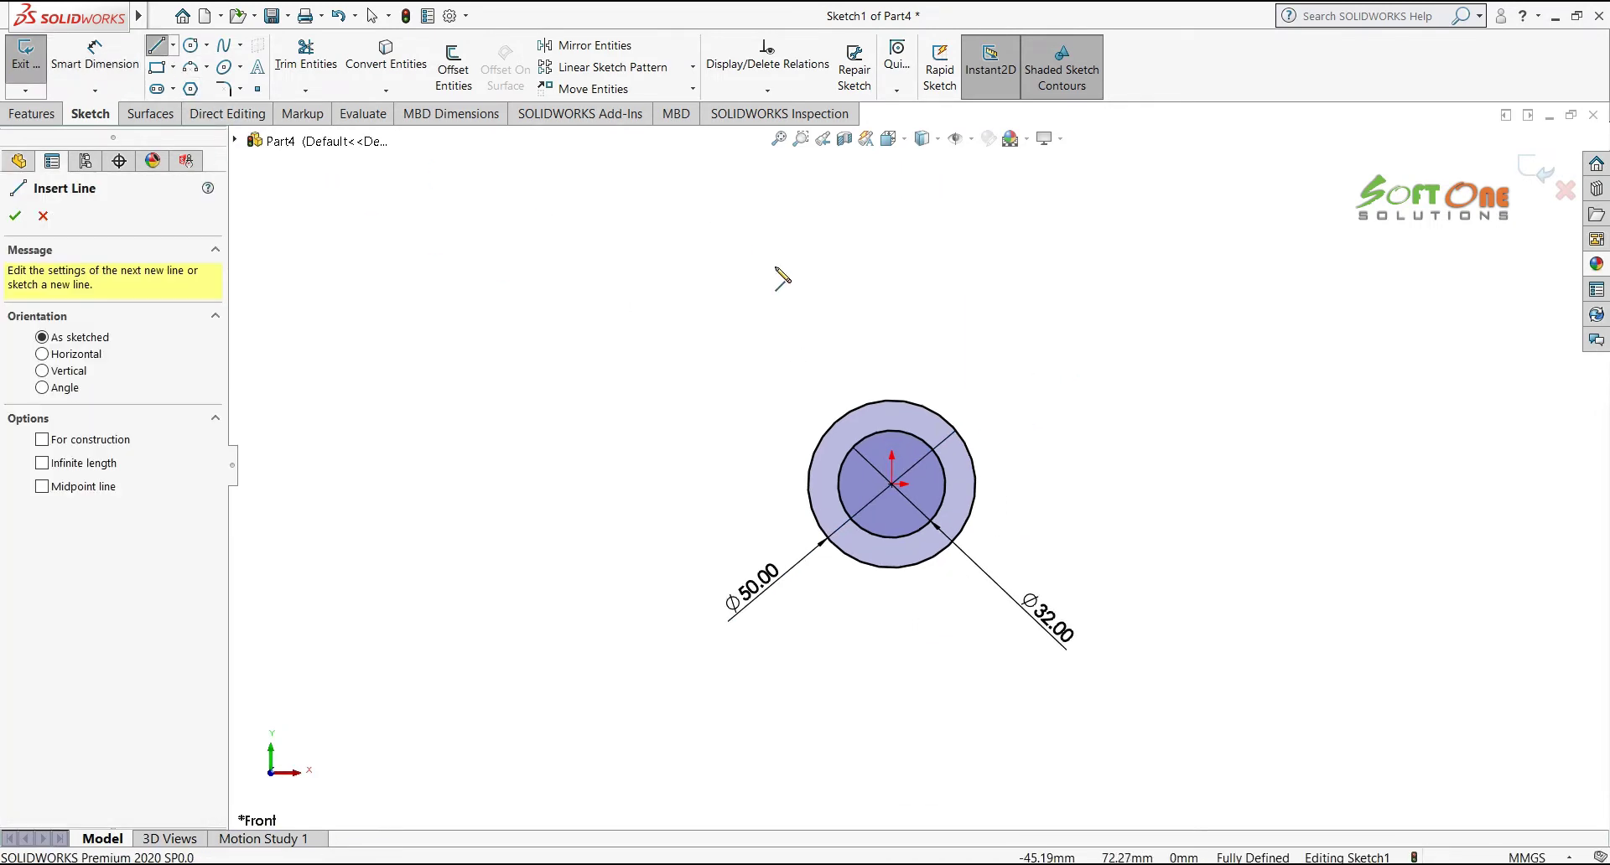
left_click(807, 483)
left_click(808, 351)
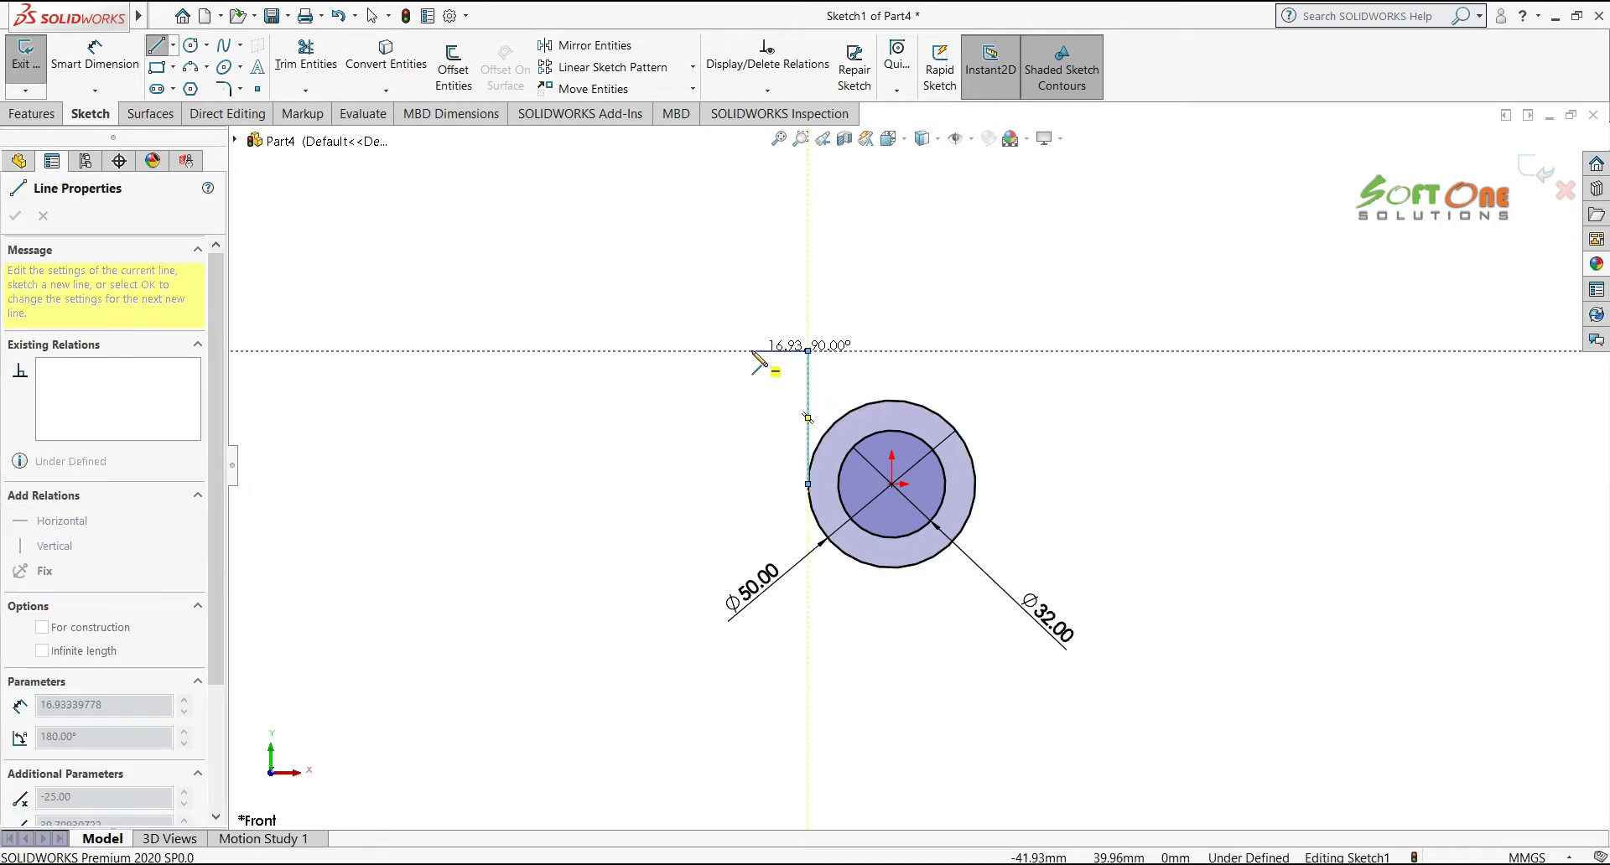
left_click(726, 350)
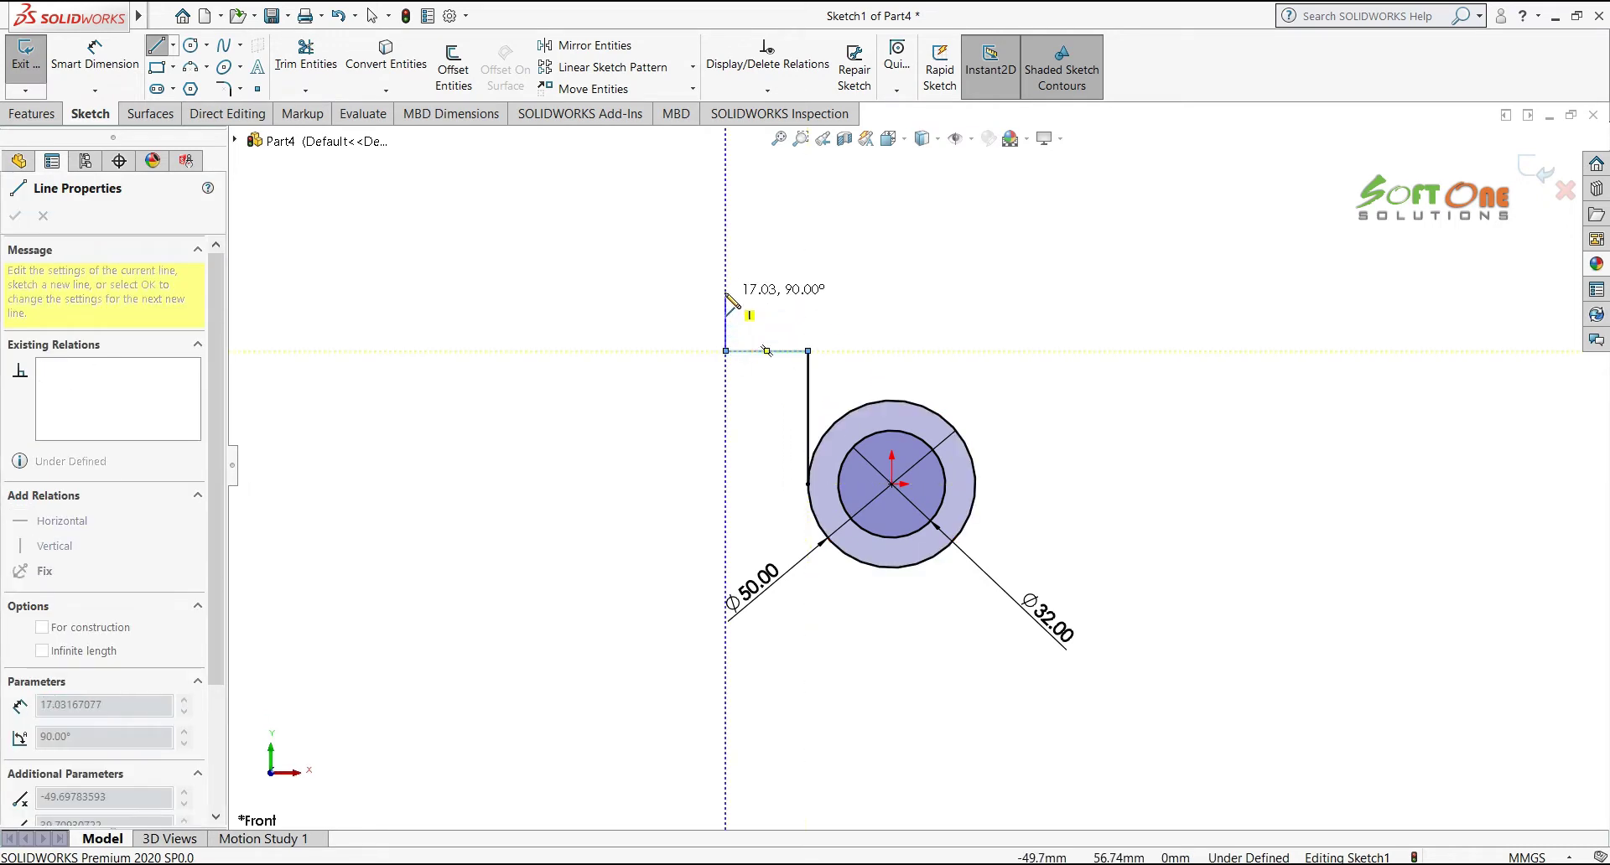
left_click(725, 280)
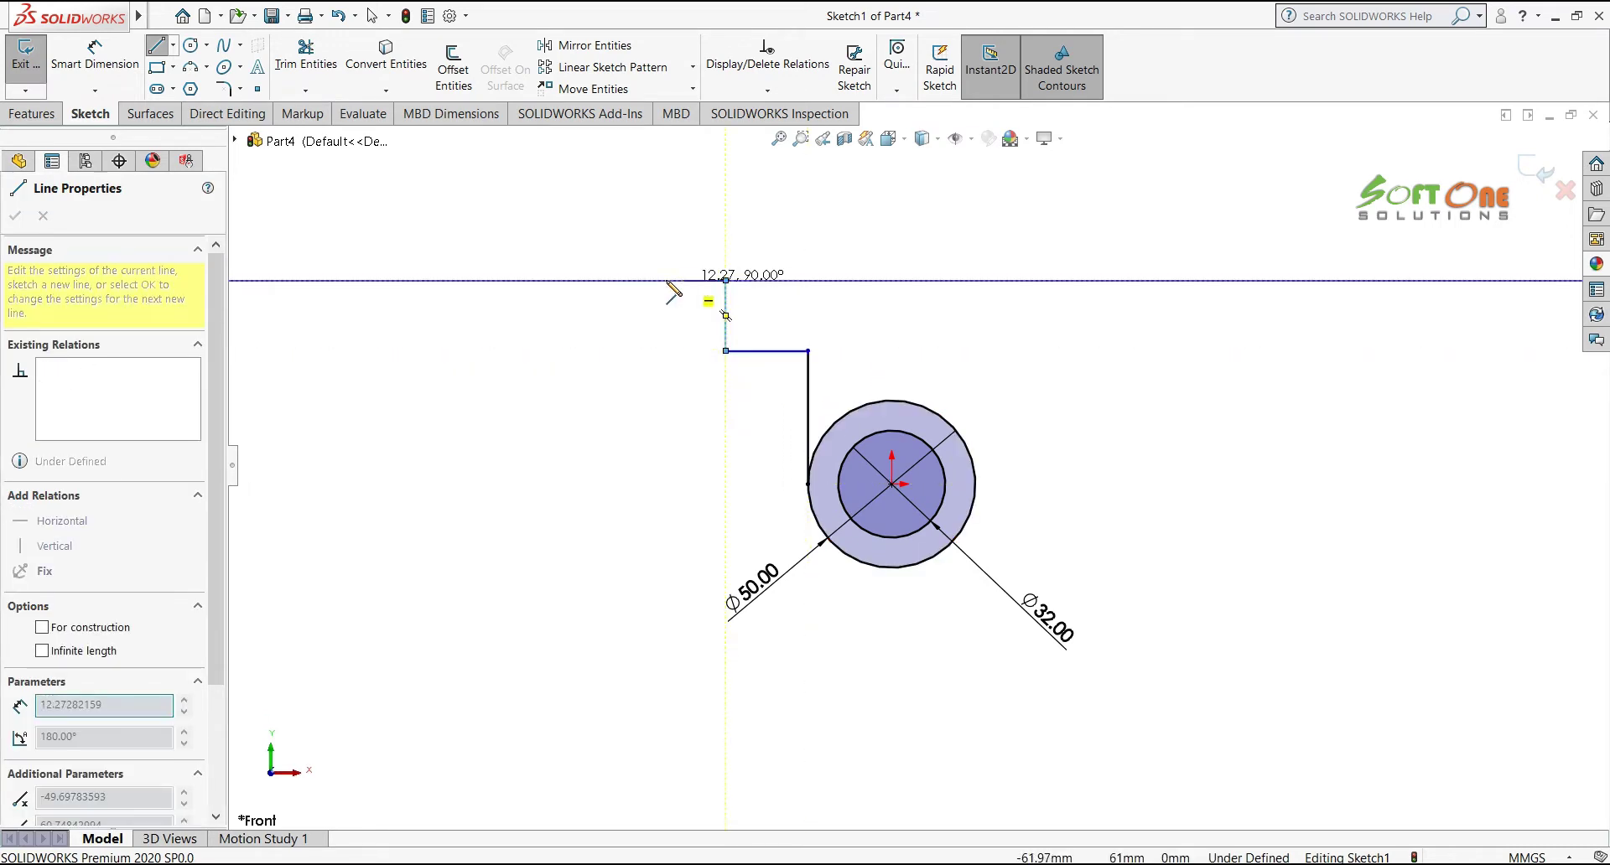
left_click(592, 280)
left_click(592, 240)
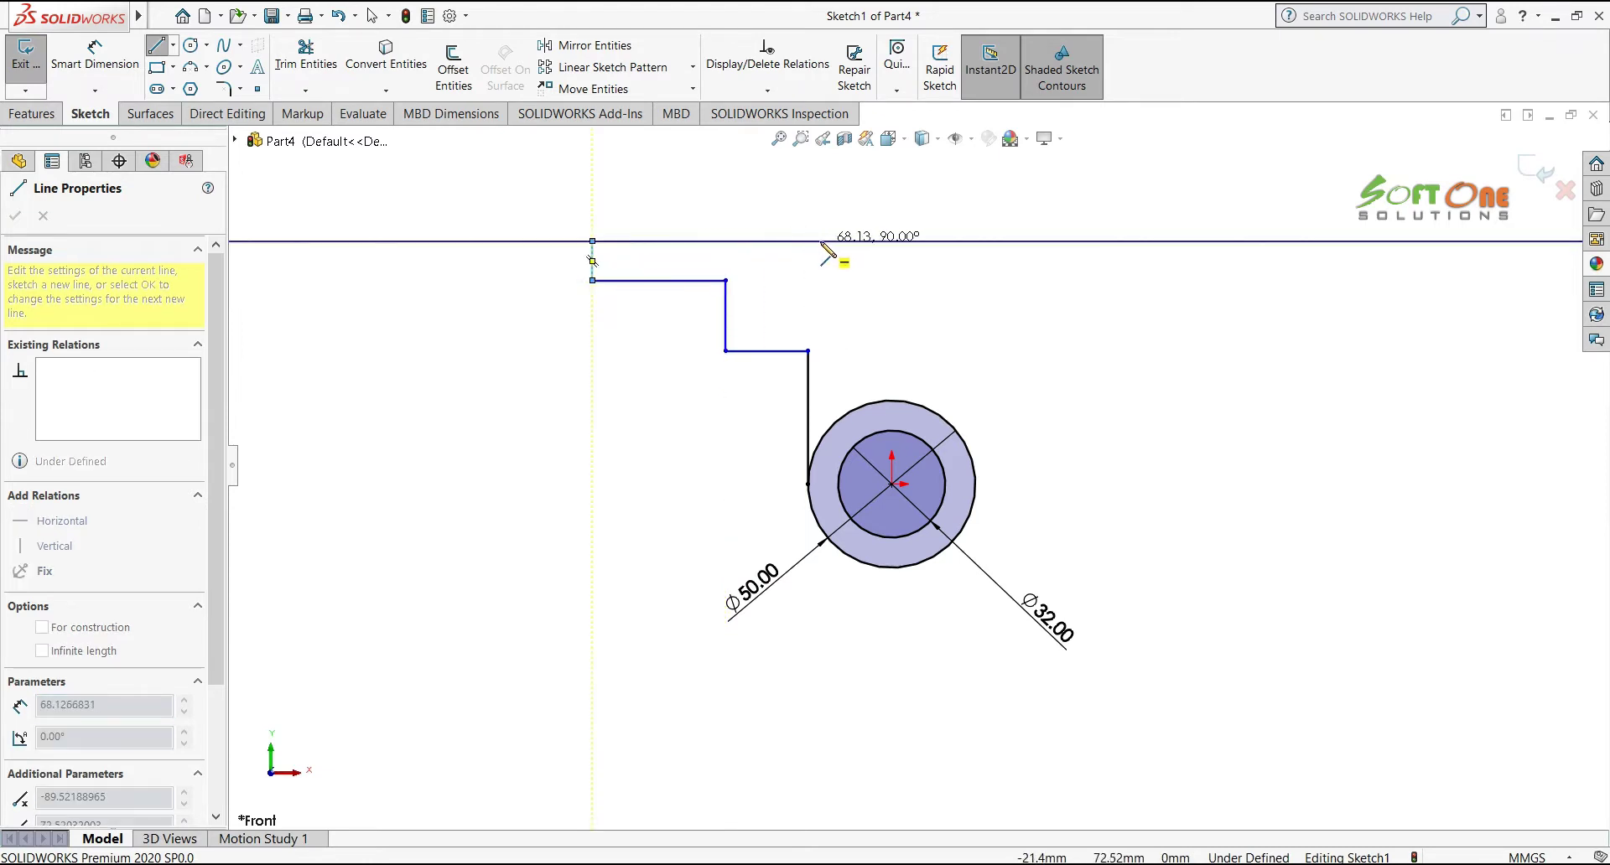
left_click(829, 240)
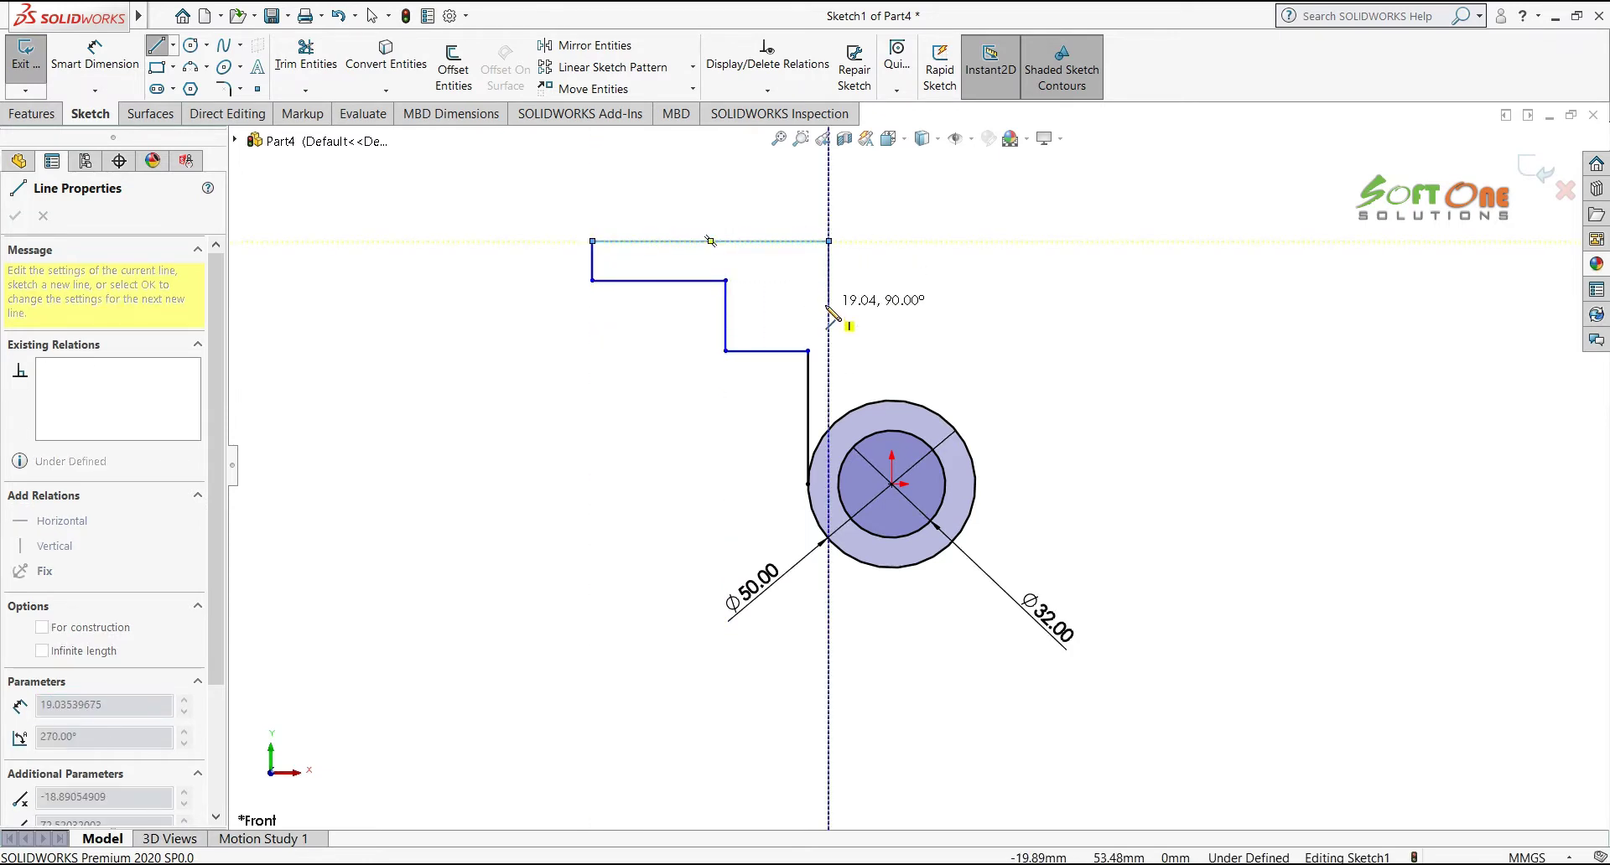
left_click(864, 308)
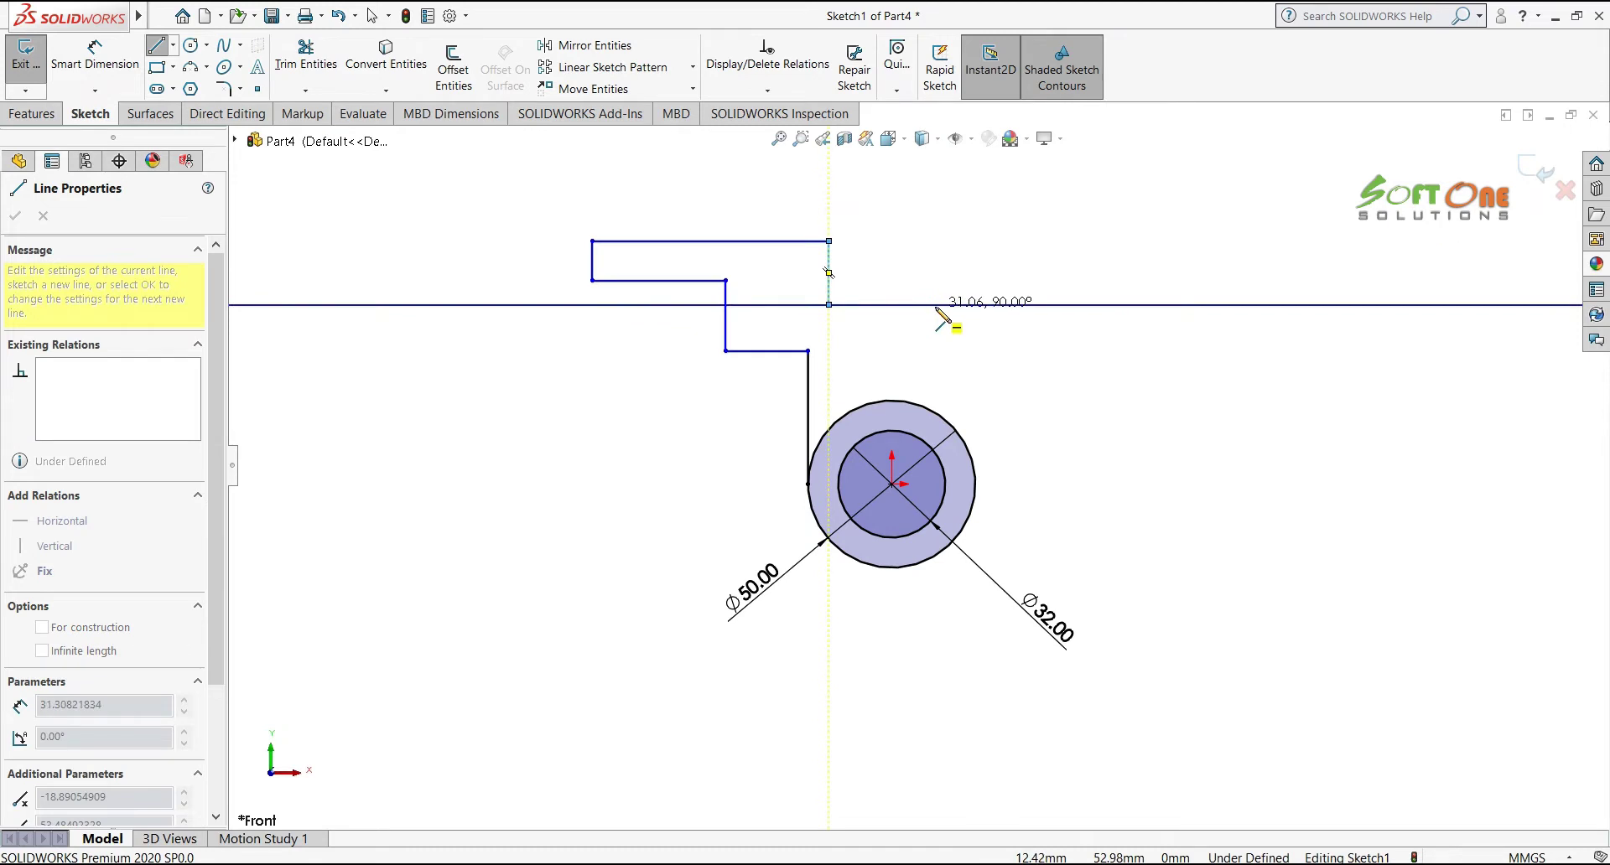
left_click(893, 305)
key("Escape")
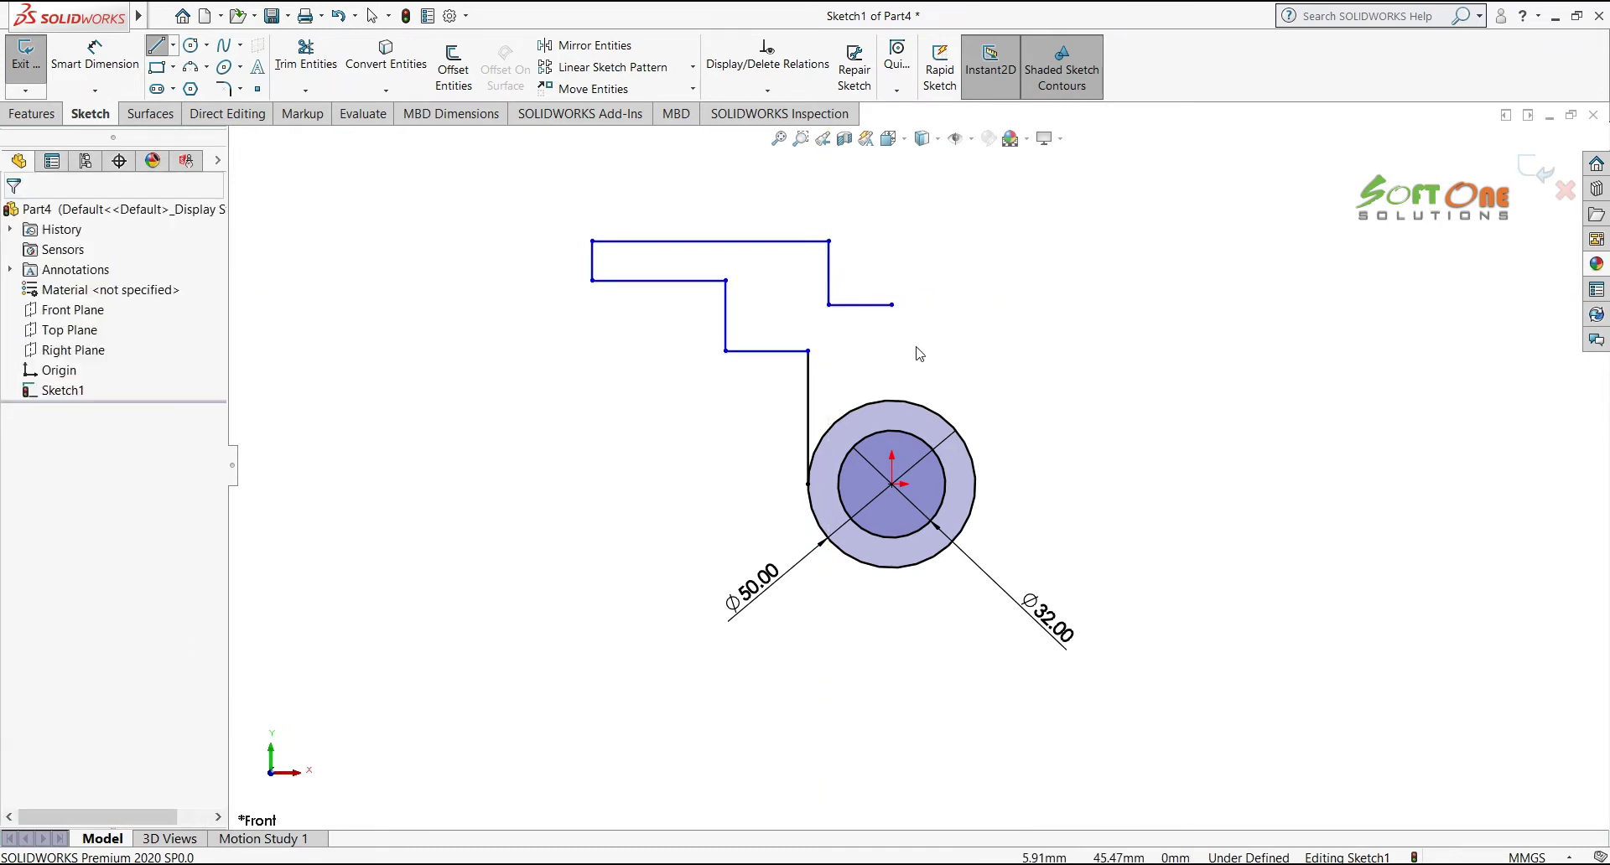
Consult the reference drawing in PowerPoint, and add a Vertical relation between the stepped profile's free endpoint and the origin
scroll(918, 360, "up", 2)
scroll(924, 372, "down", 2)
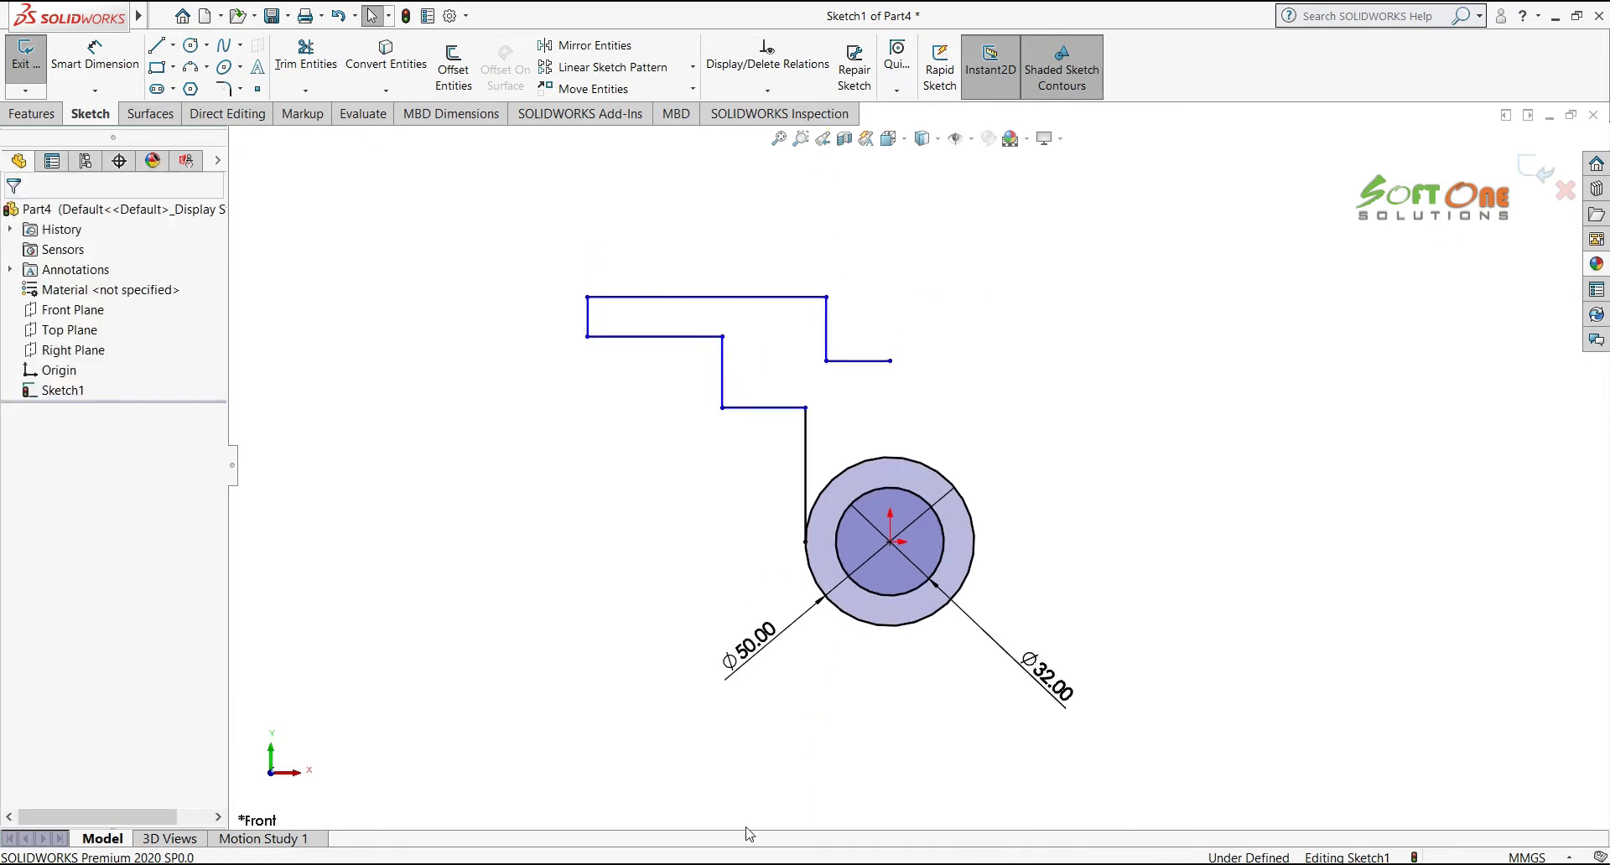
key("alt+Tab")
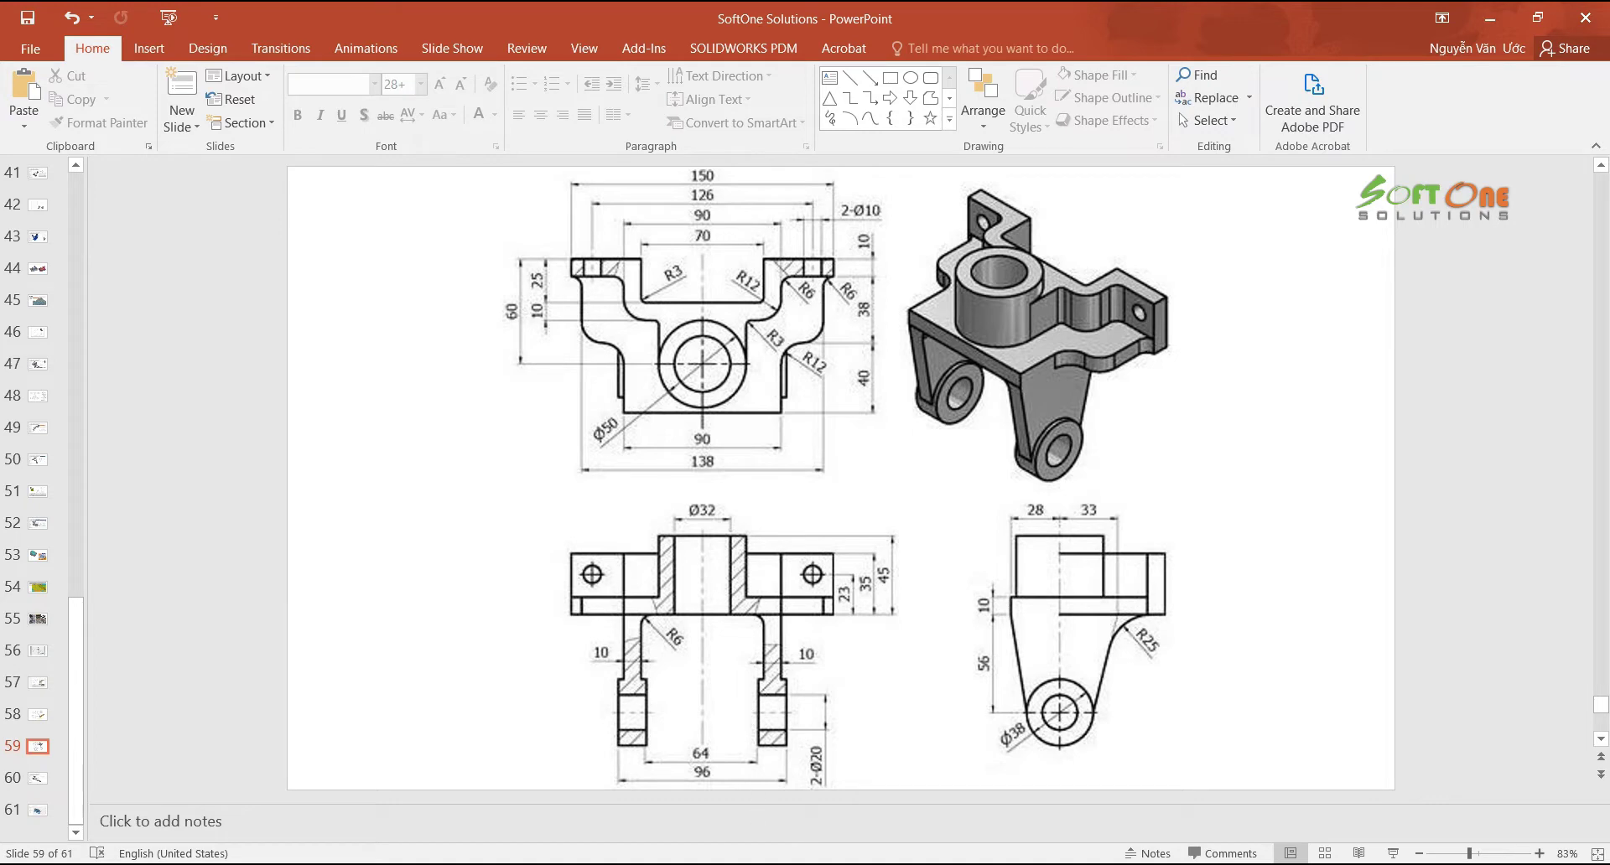
key("alt+Tab")
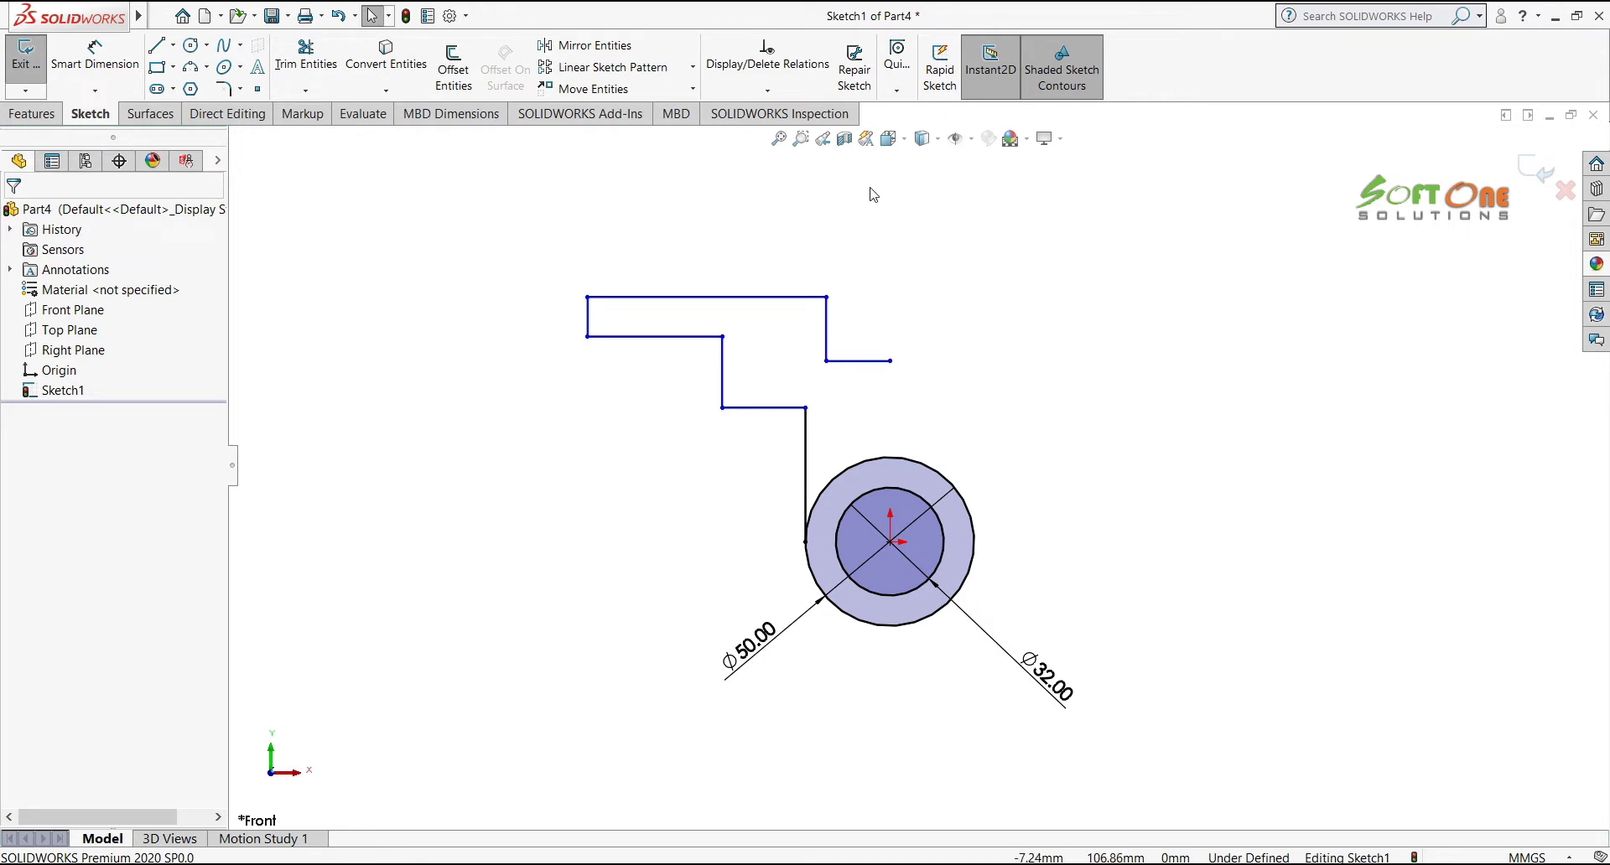
left_click(890, 361)
left_click(889, 540, "ctrl")
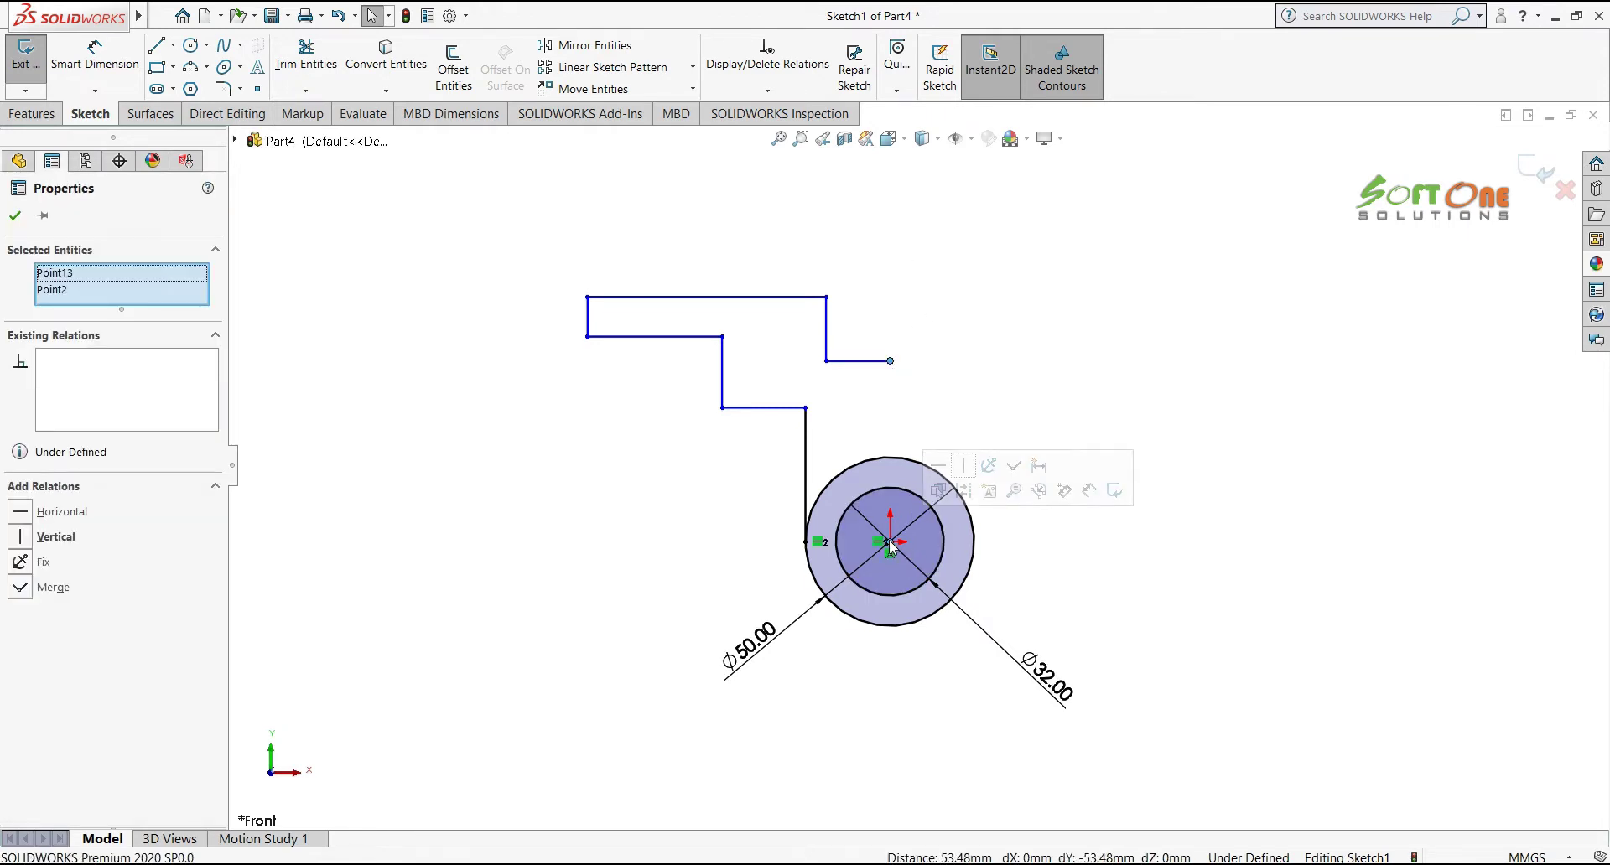
left_click(964, 465)
left_click(1010, 335)
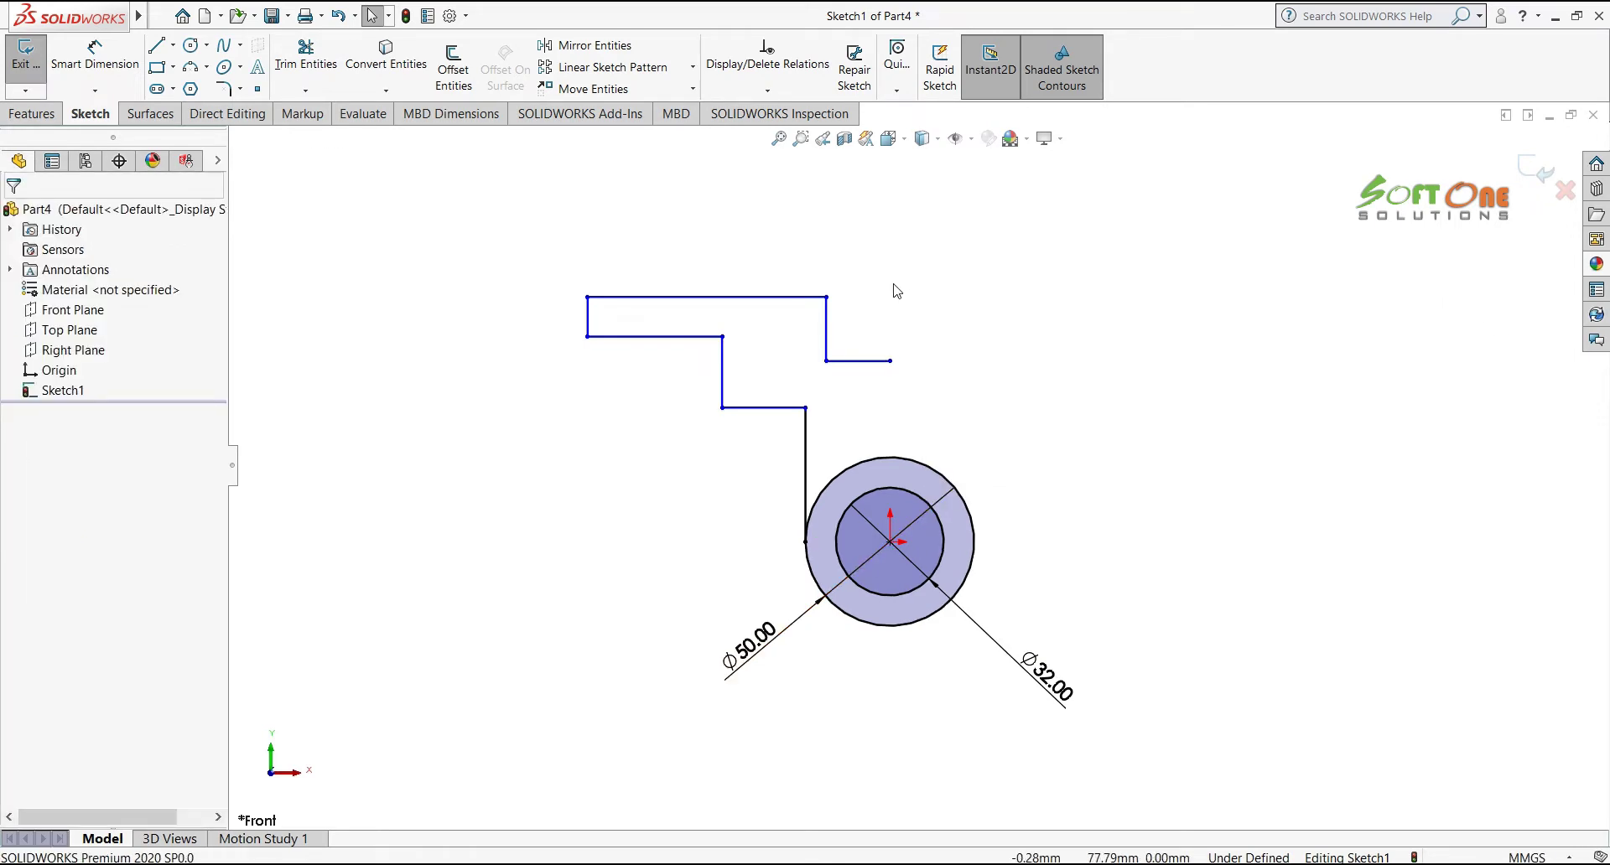
Mirror all eight lines of the stepped profile about the Right Plane, keeping the originals
mouse_move(865, 417)
left_mouse_down()
mouse_move(618, 262)
mouse_move(540, 242)
left_mouse_up()
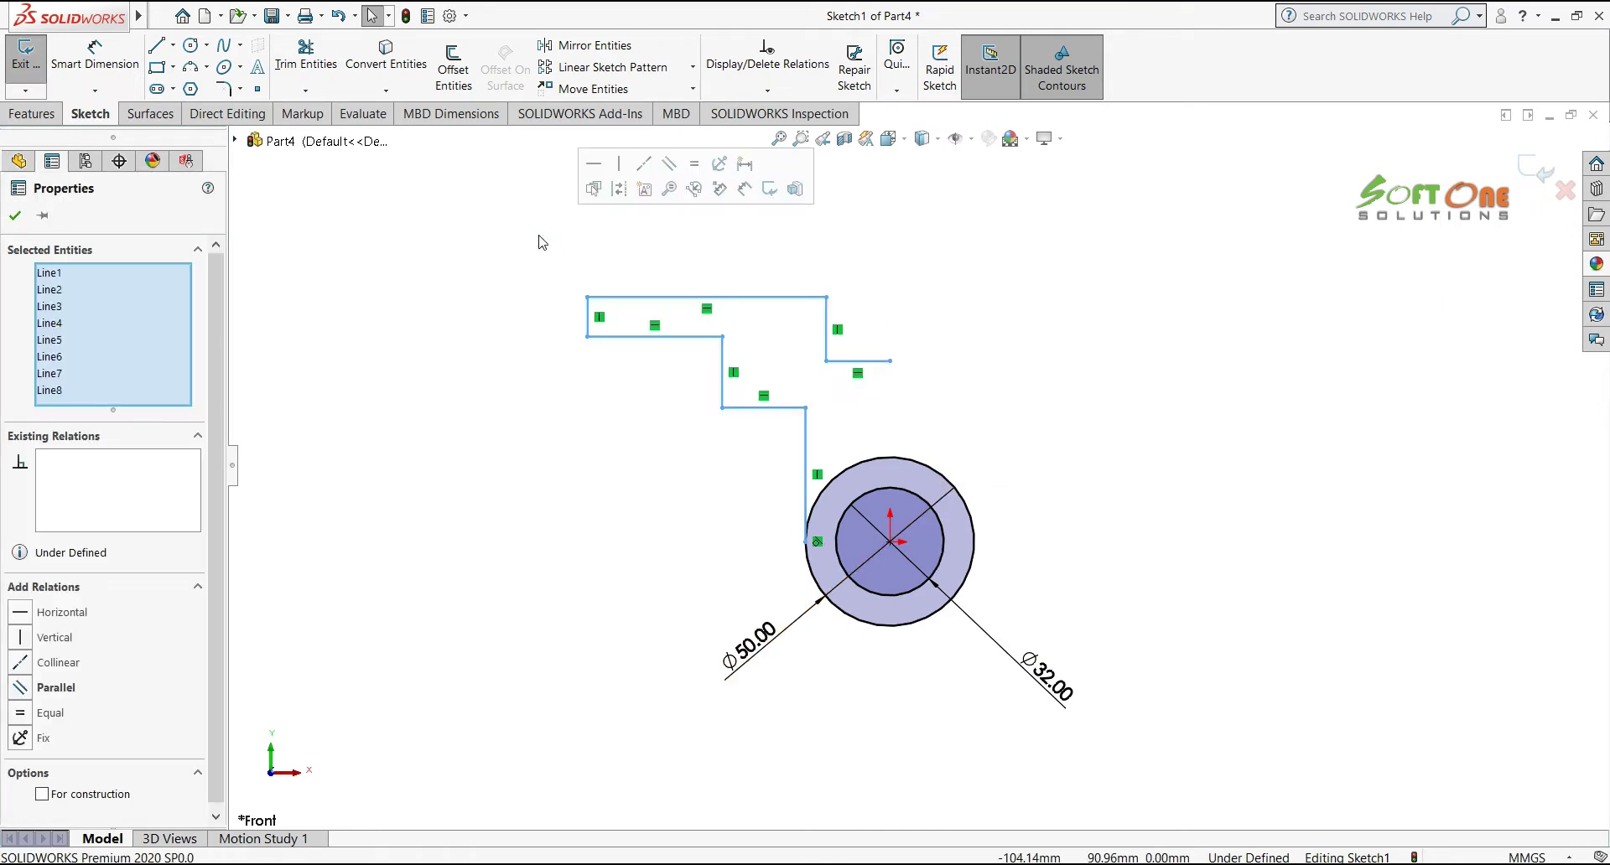
left_click(587, 46)
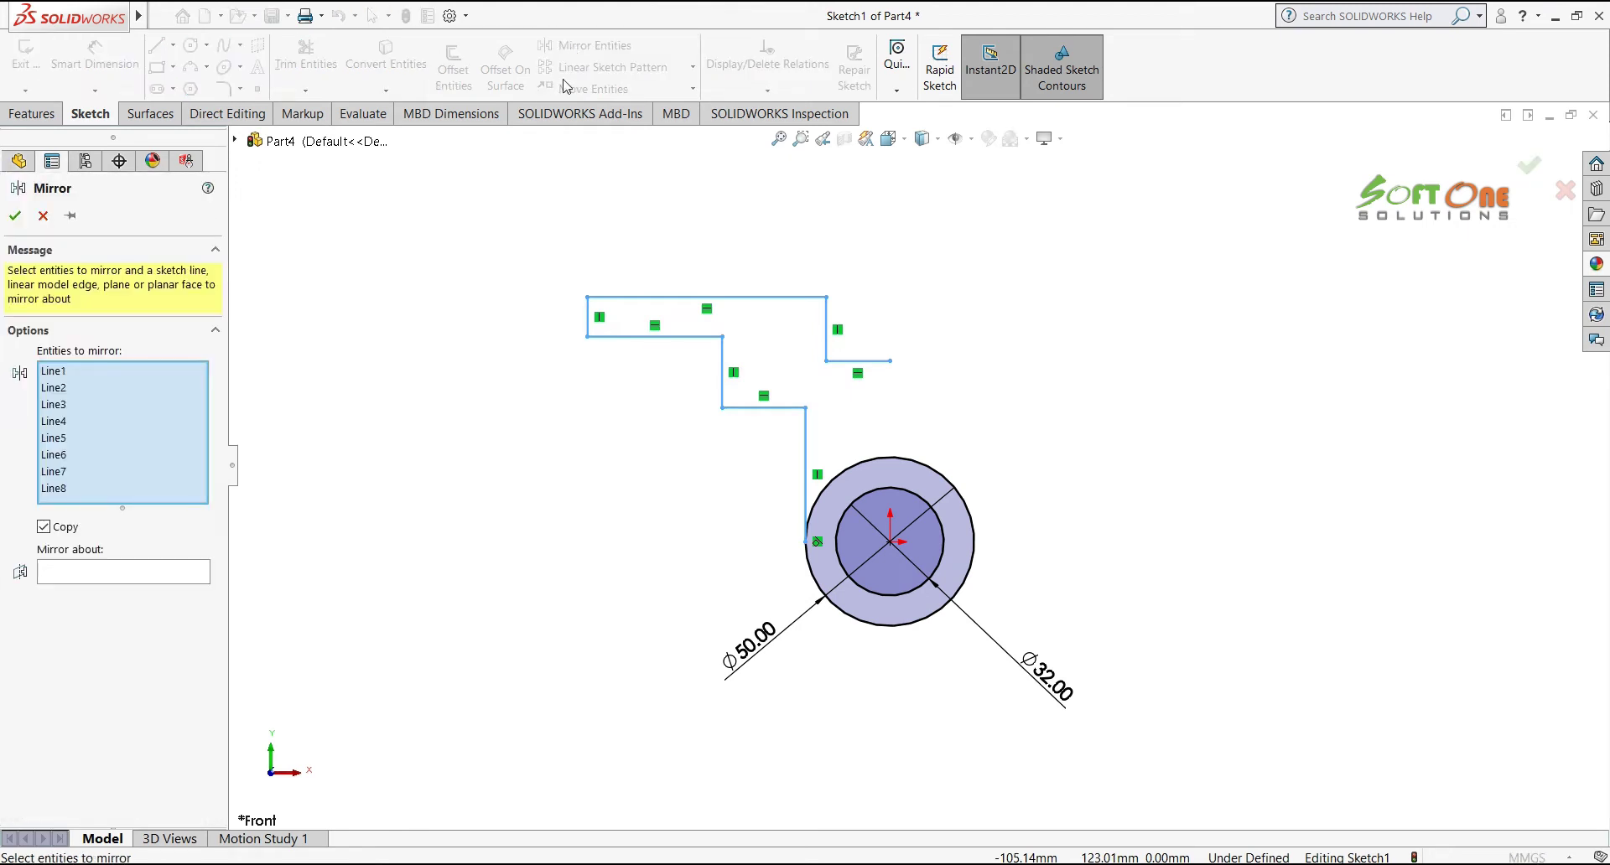
left_click(190, 577)
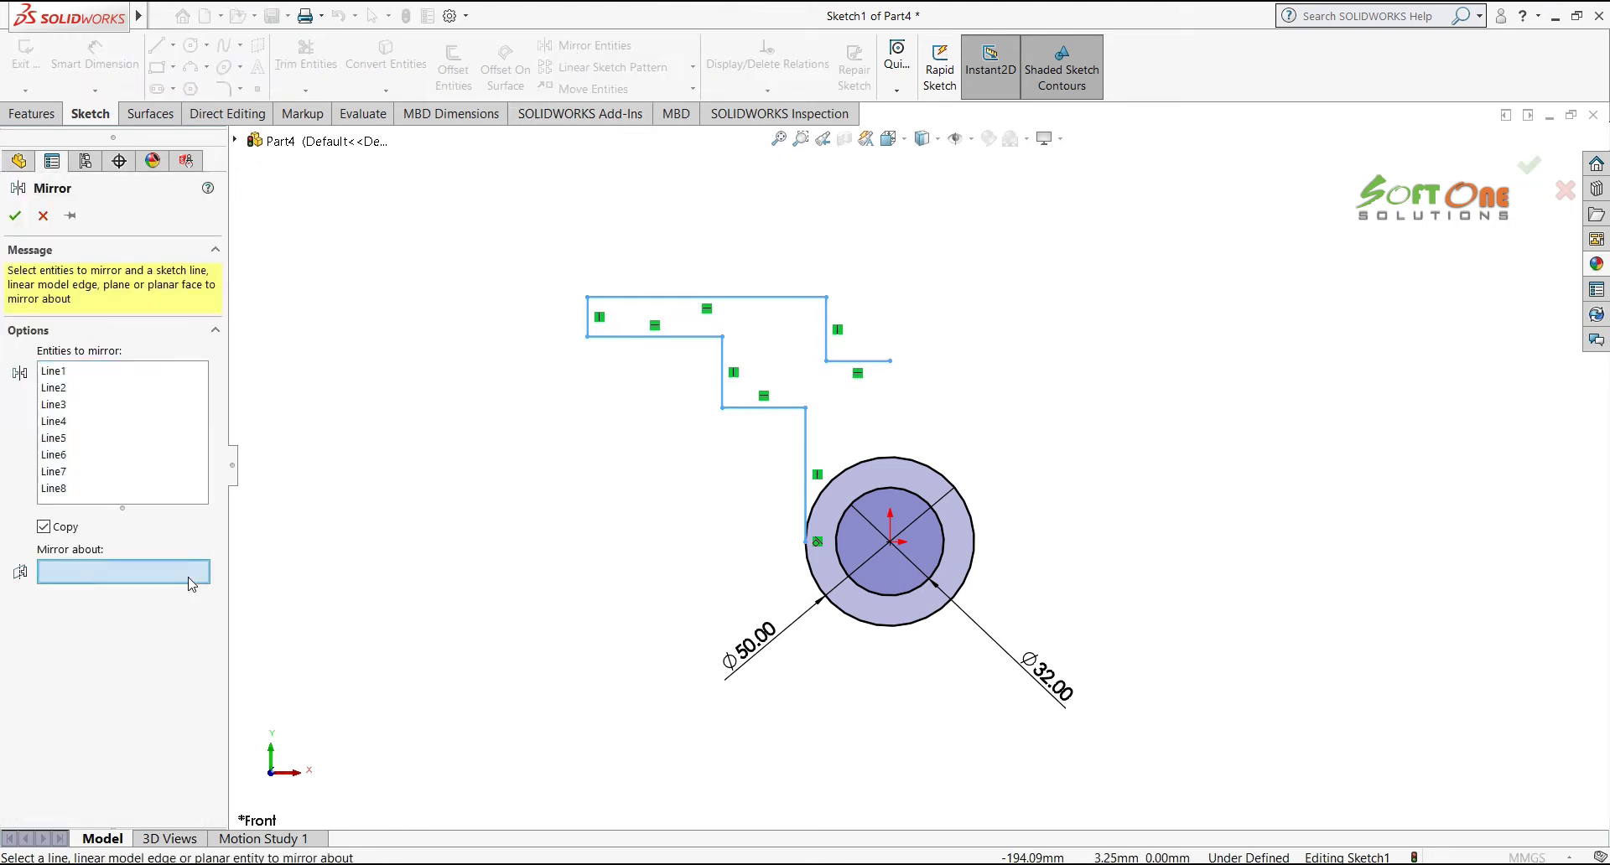
left_click(236, 142)
left_click(311, 283)
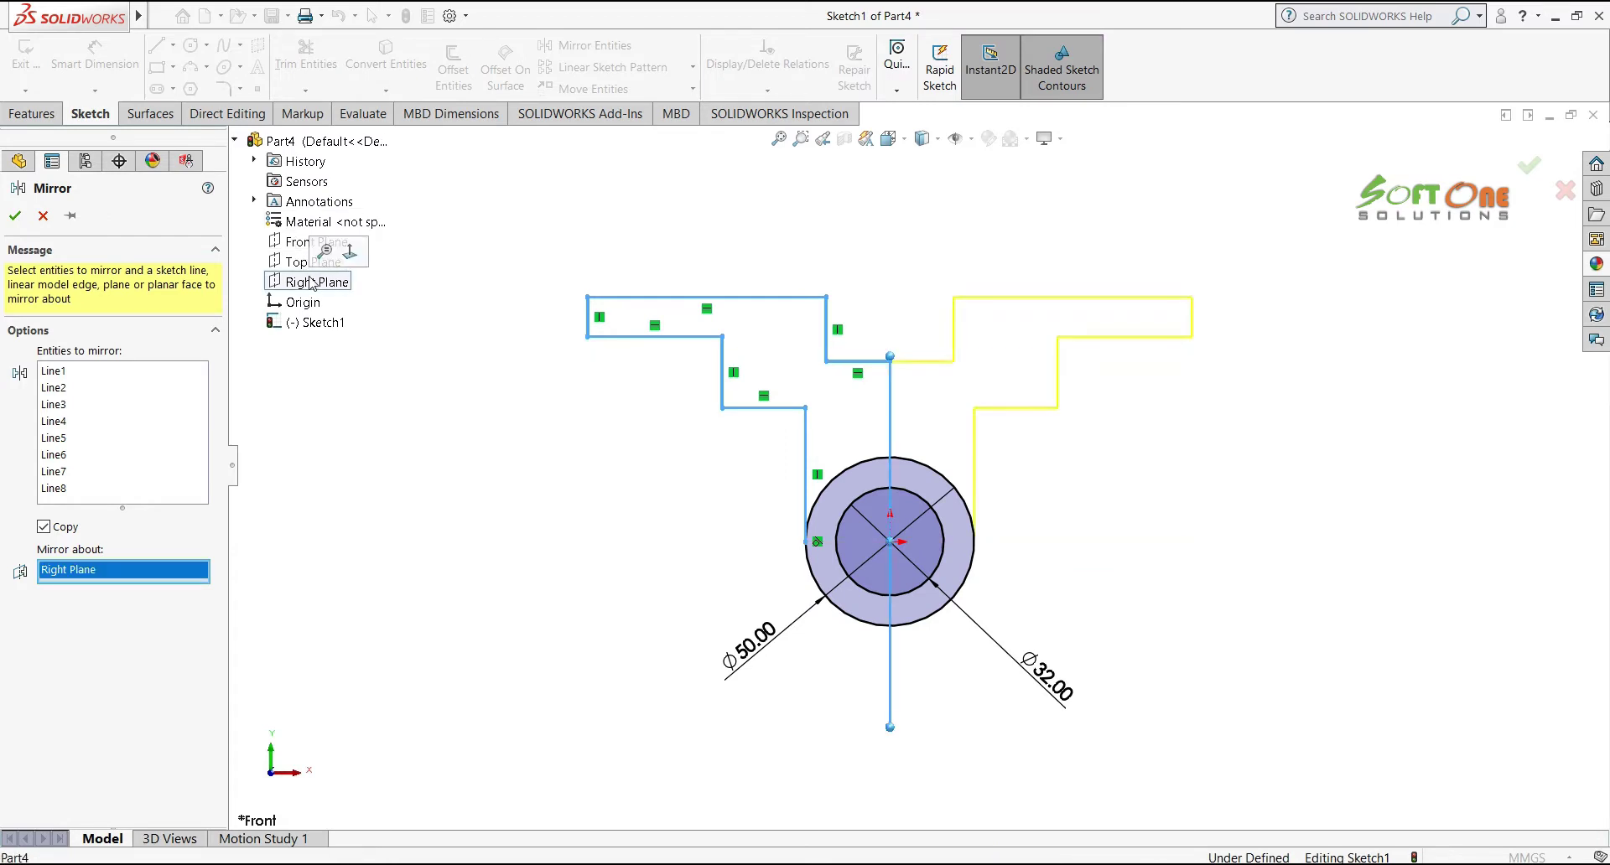
left_click(14, 216)
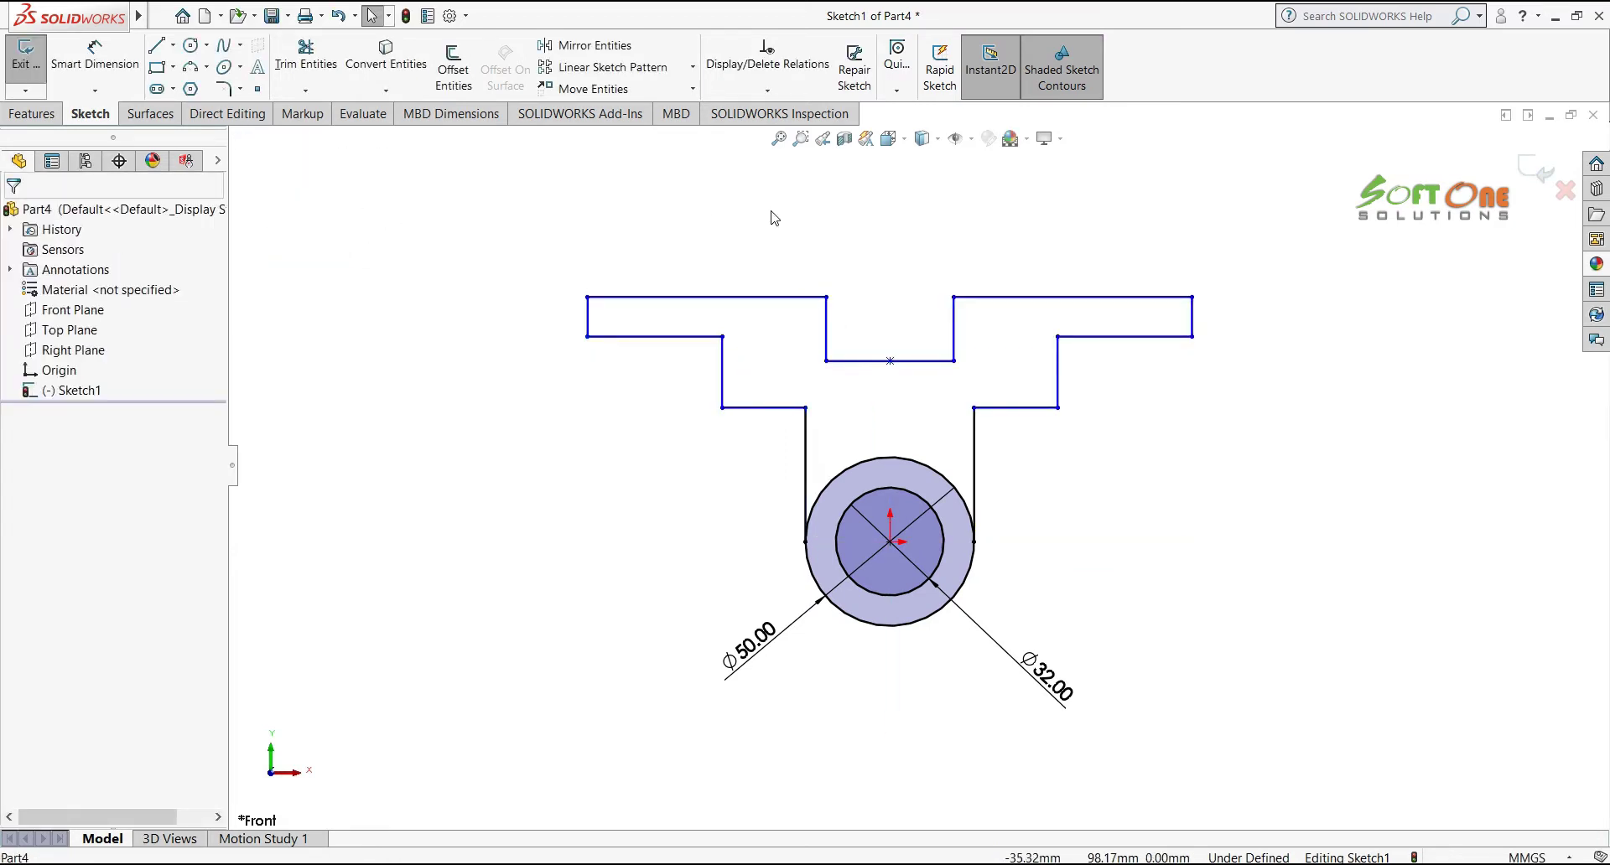
Dimension the distance between the two vertical sides of the profile's upper central notch as 70 mm
right_click(852, 258)
left_click(1019, 237)
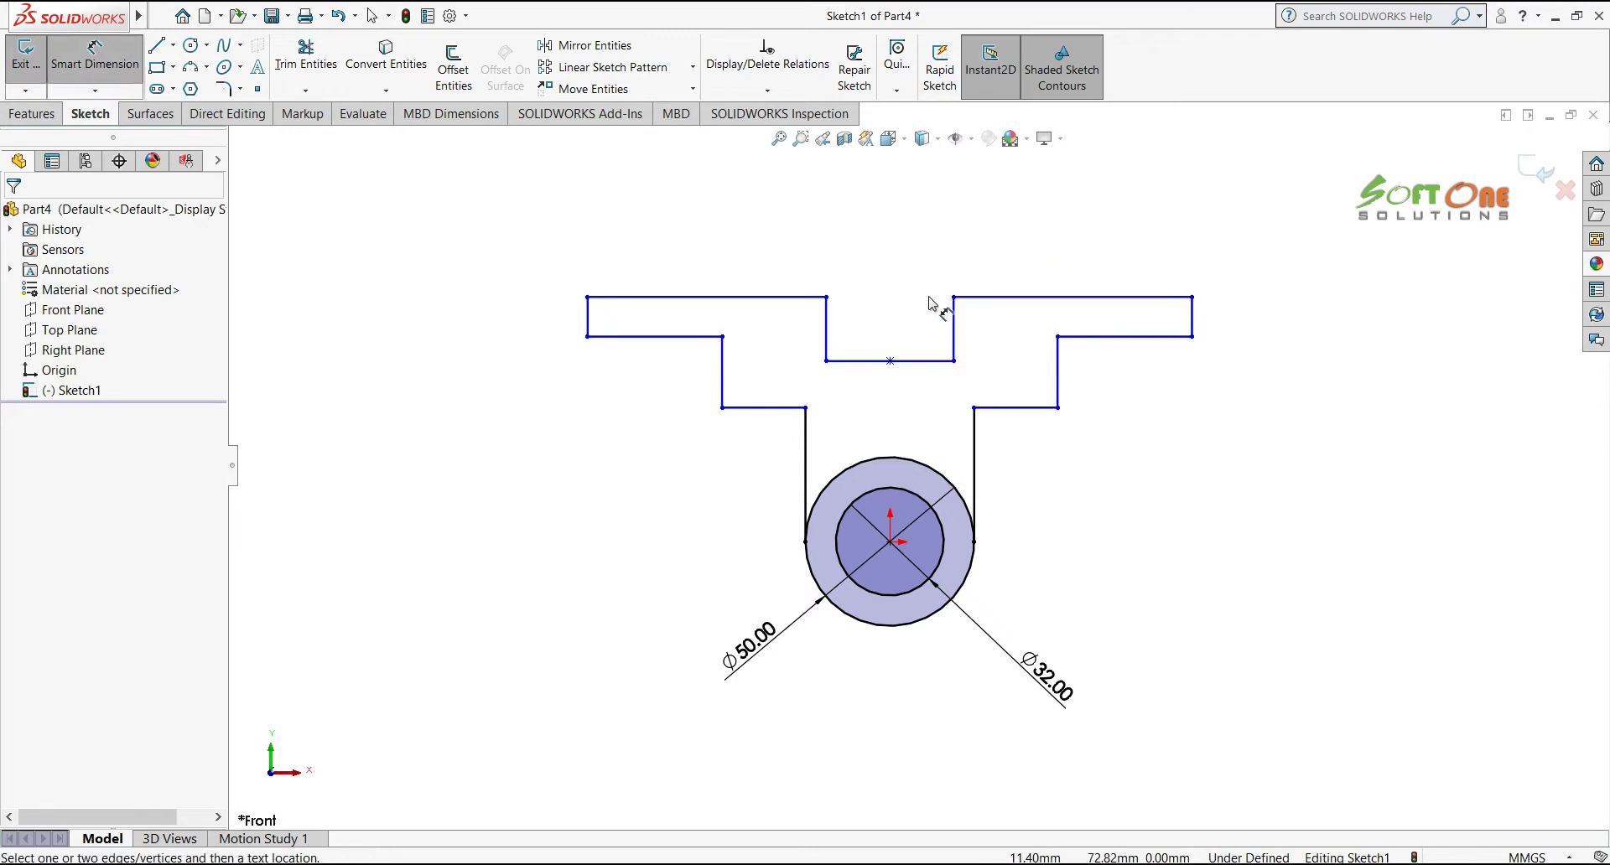
scroll(937, 312, "down", 1)
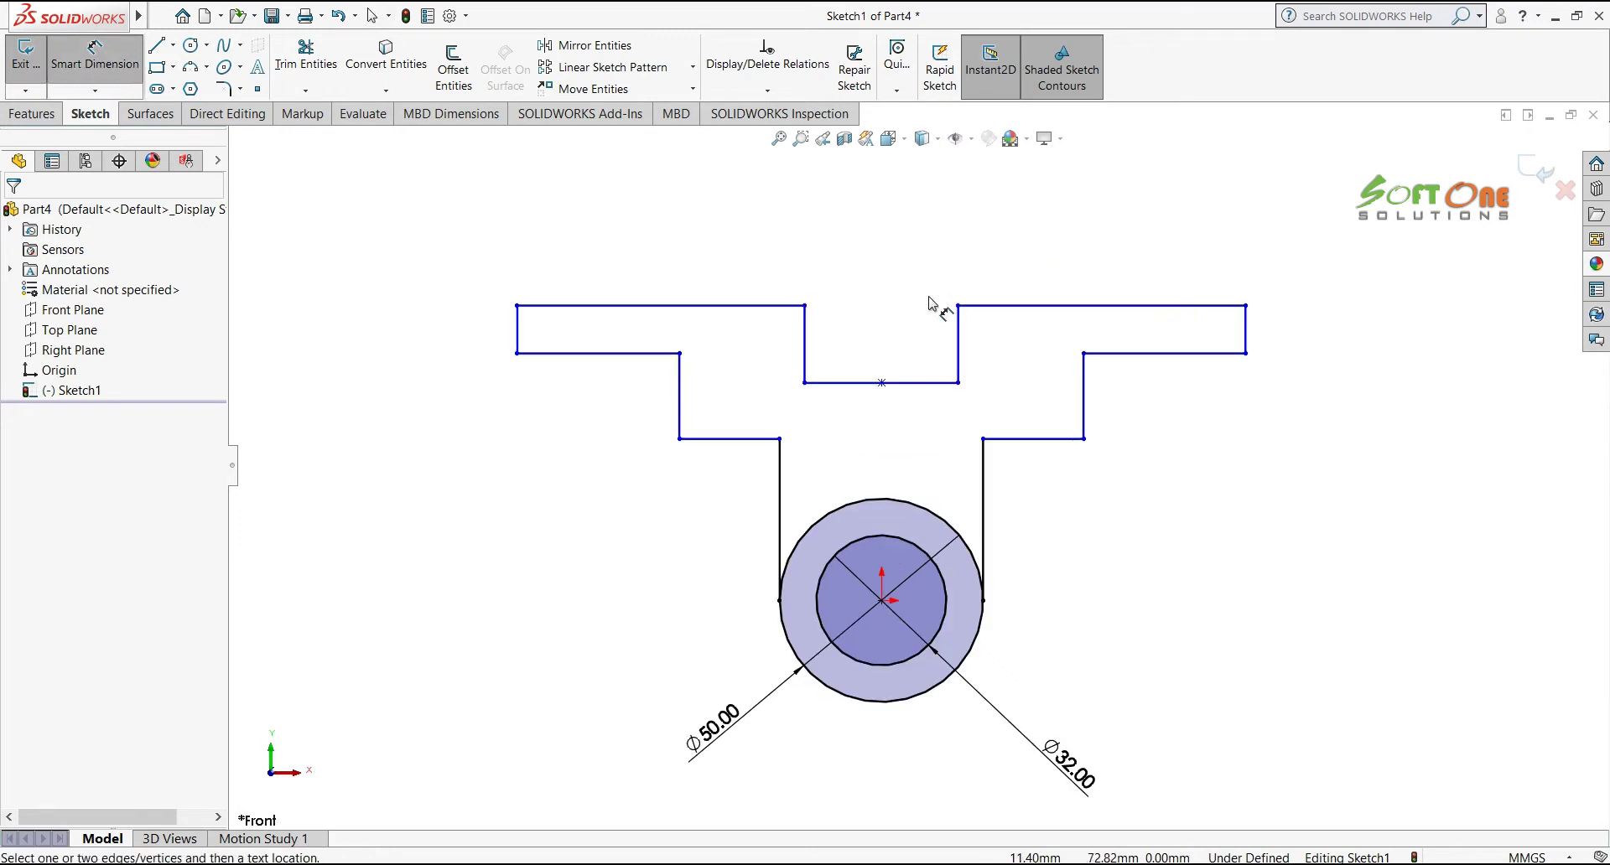
left_click(958, 357)
left_click(805, 339)
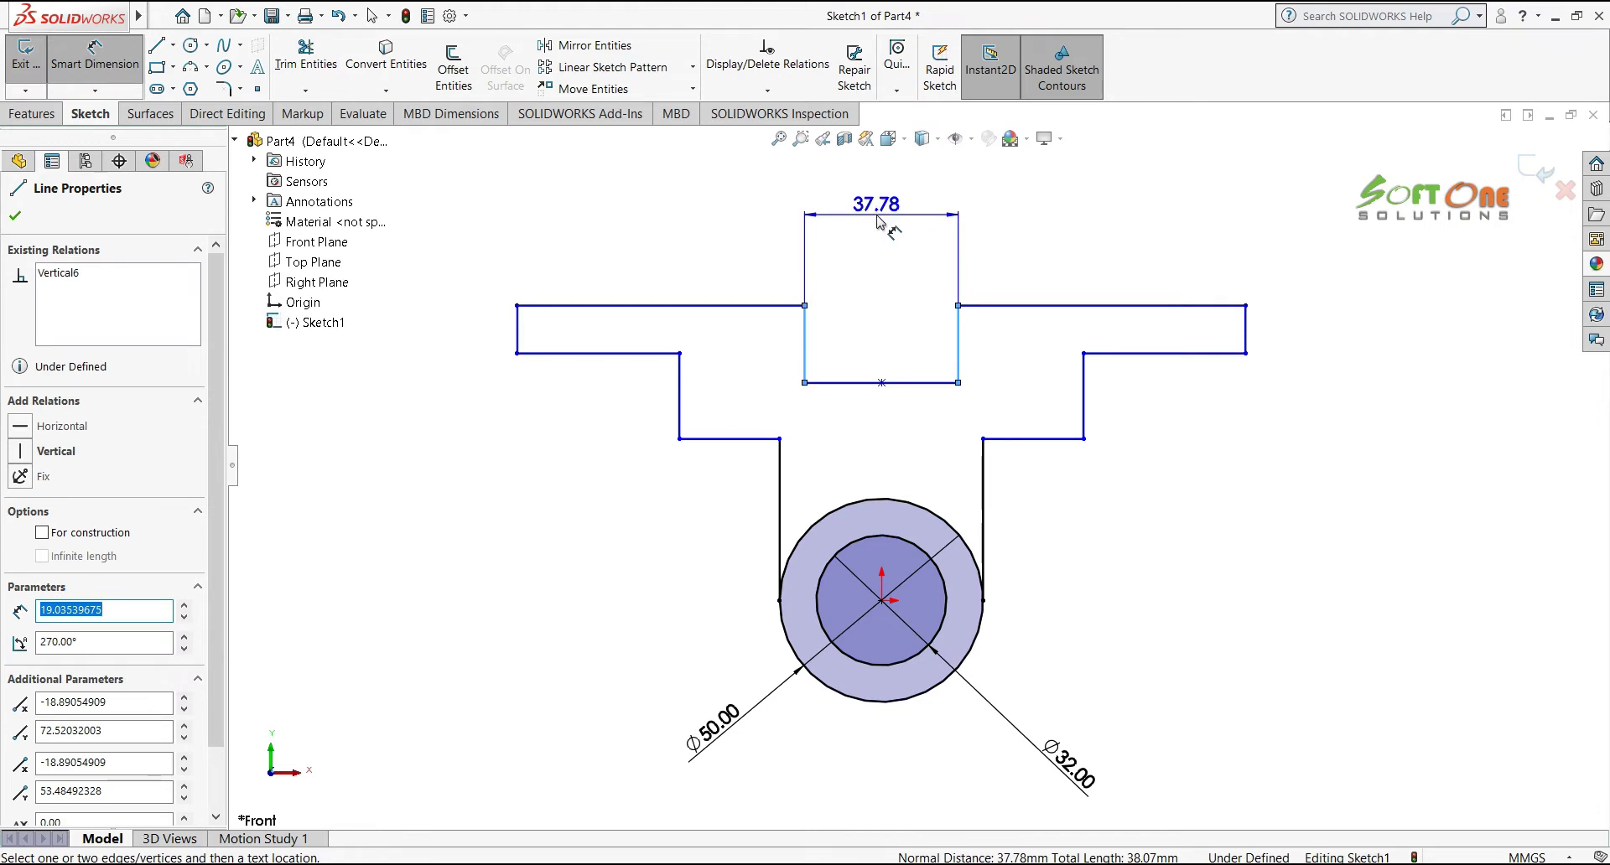
left_click(878, 221)
key("Return")
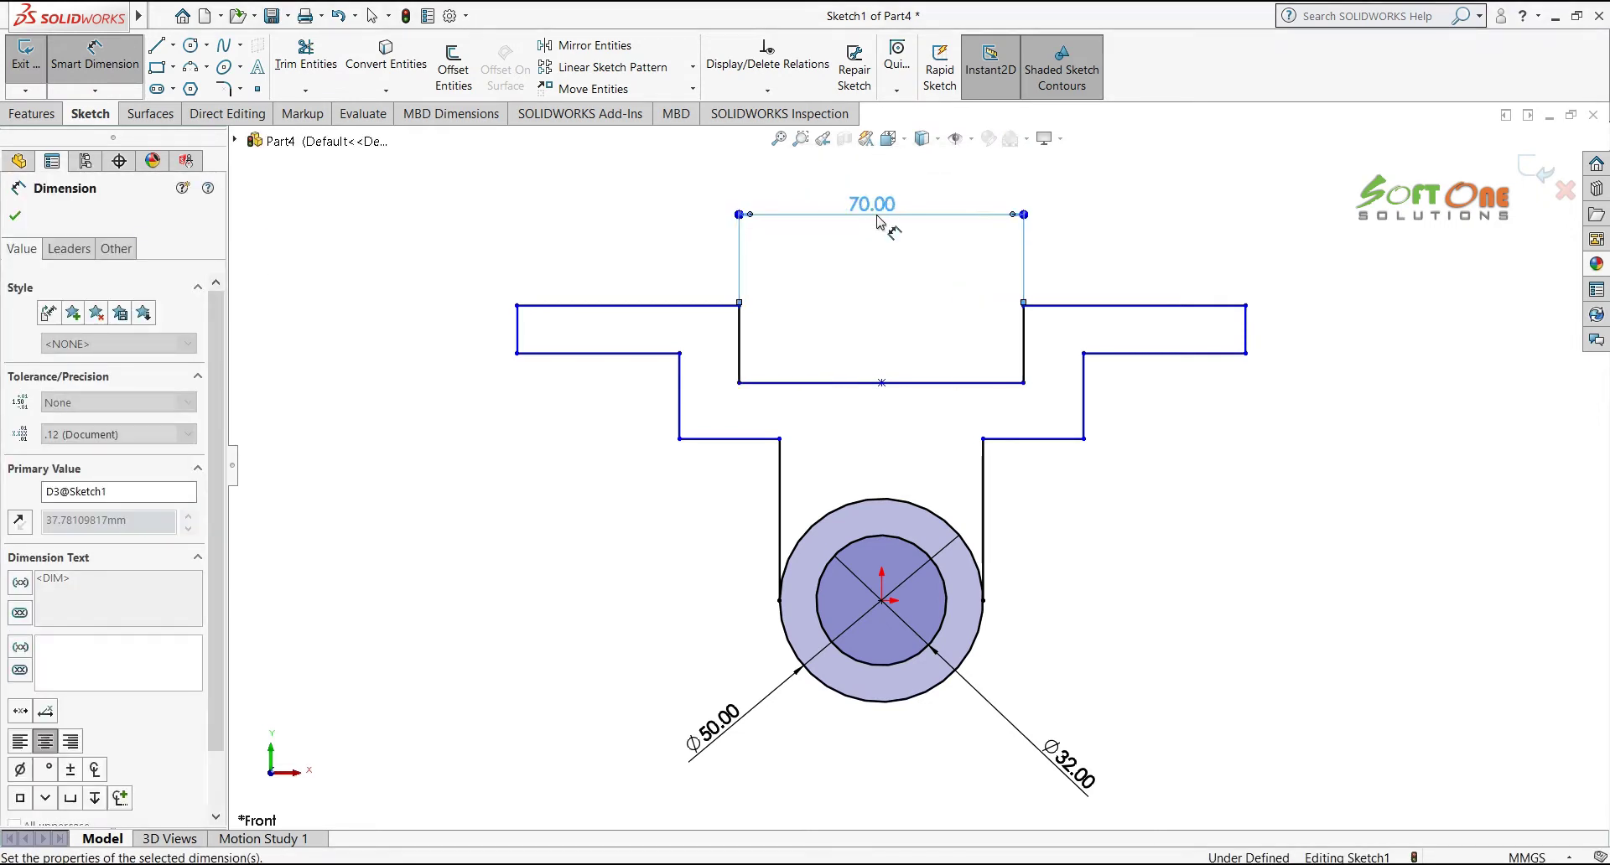
left_click(911, 309)
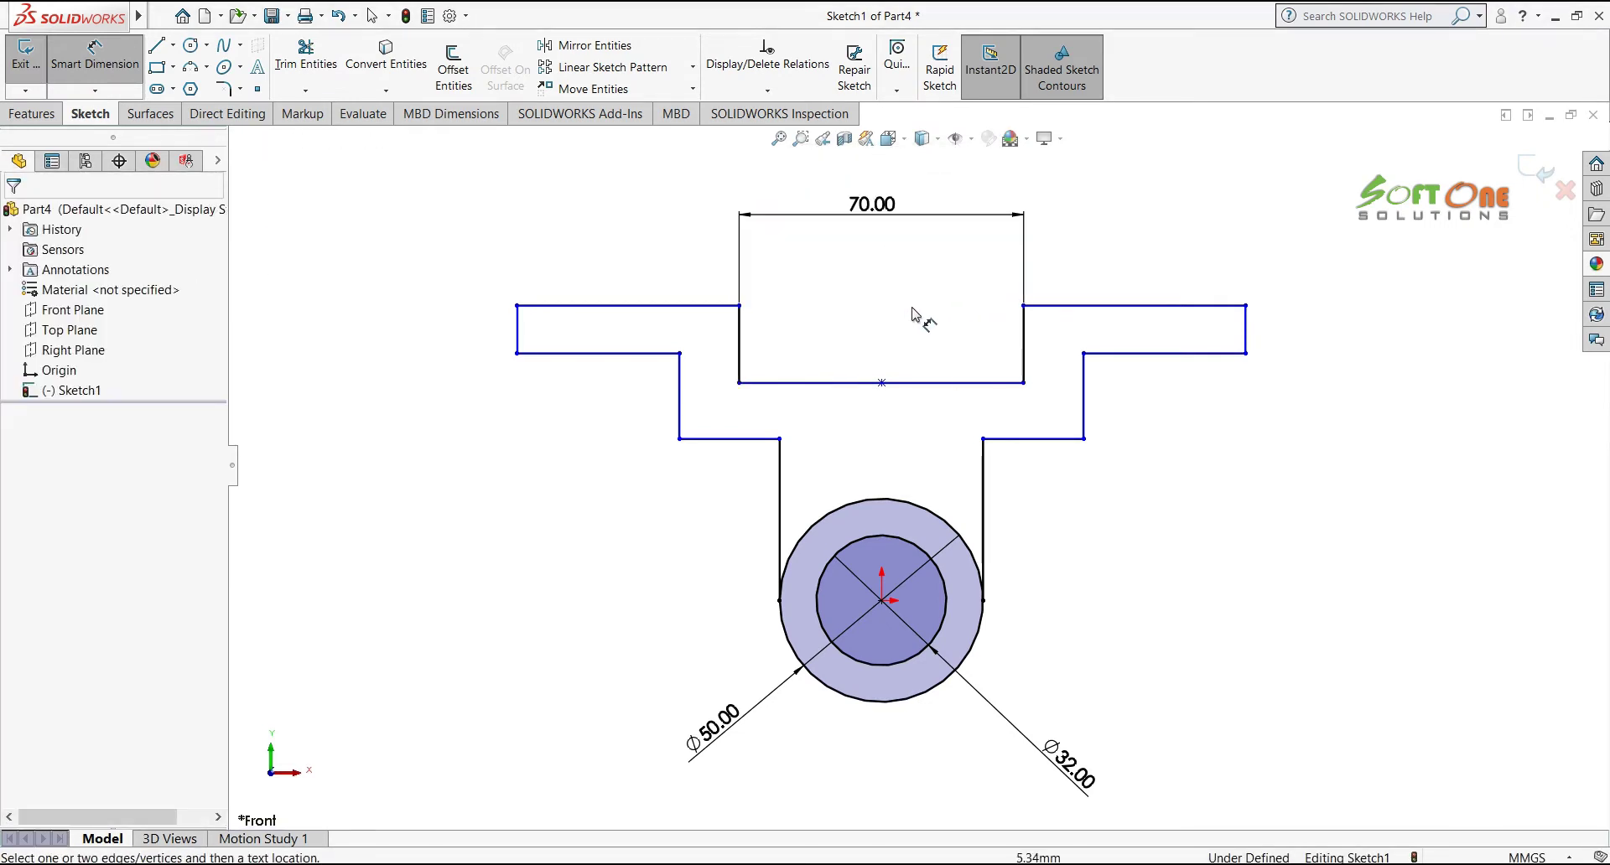
Dimension the distance between the outer vertical sides of the profile's middle steps as 90 mm
left_click(1084, 415)
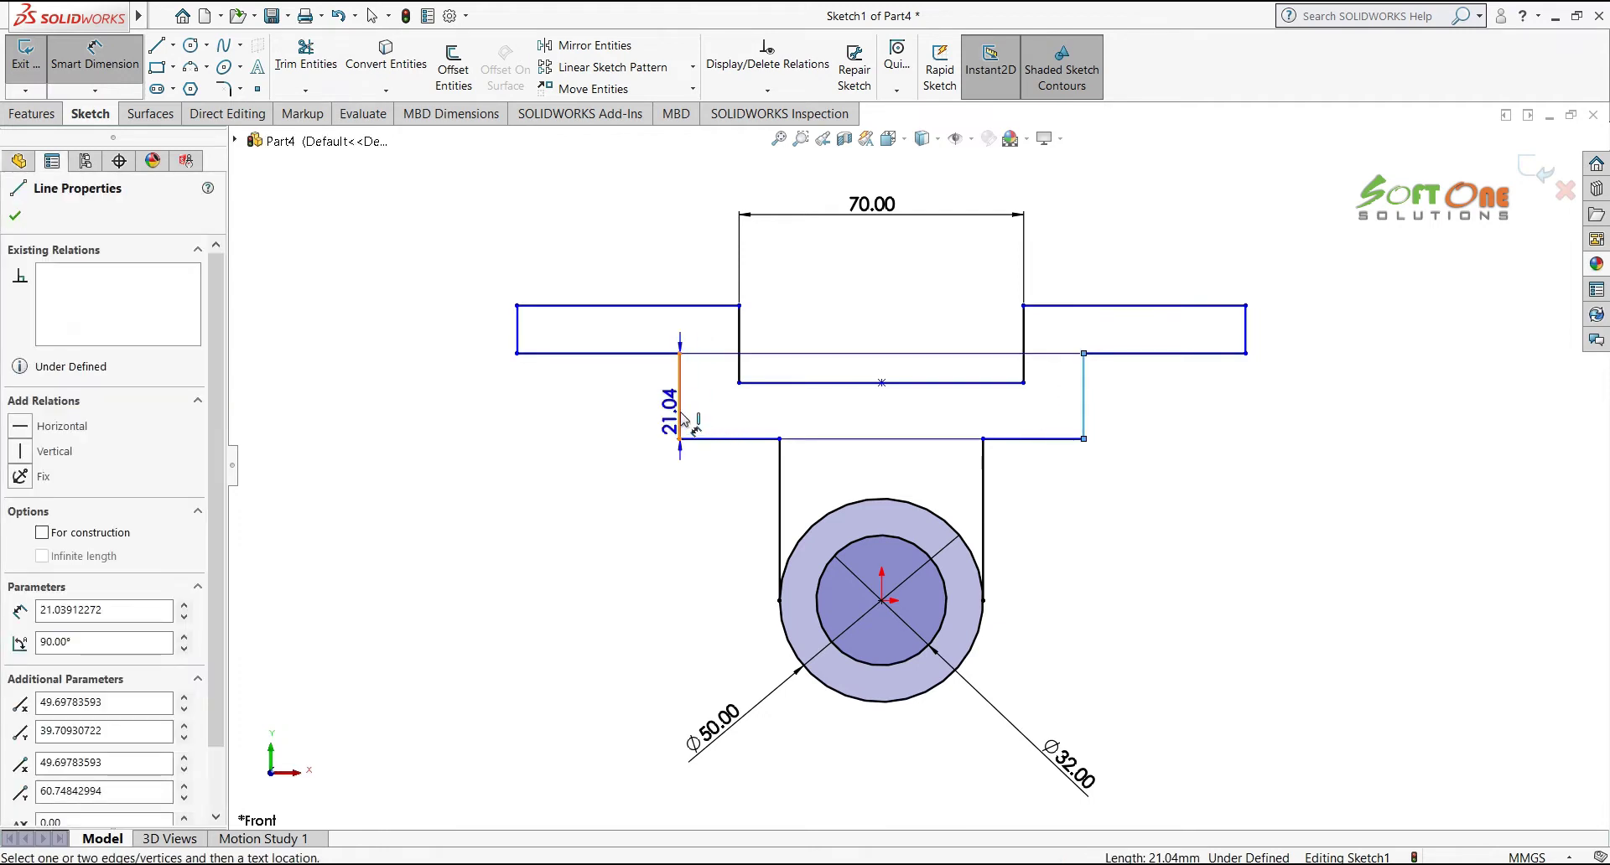
left_click(679, 394)
scroll(896, 343, "up", 1)
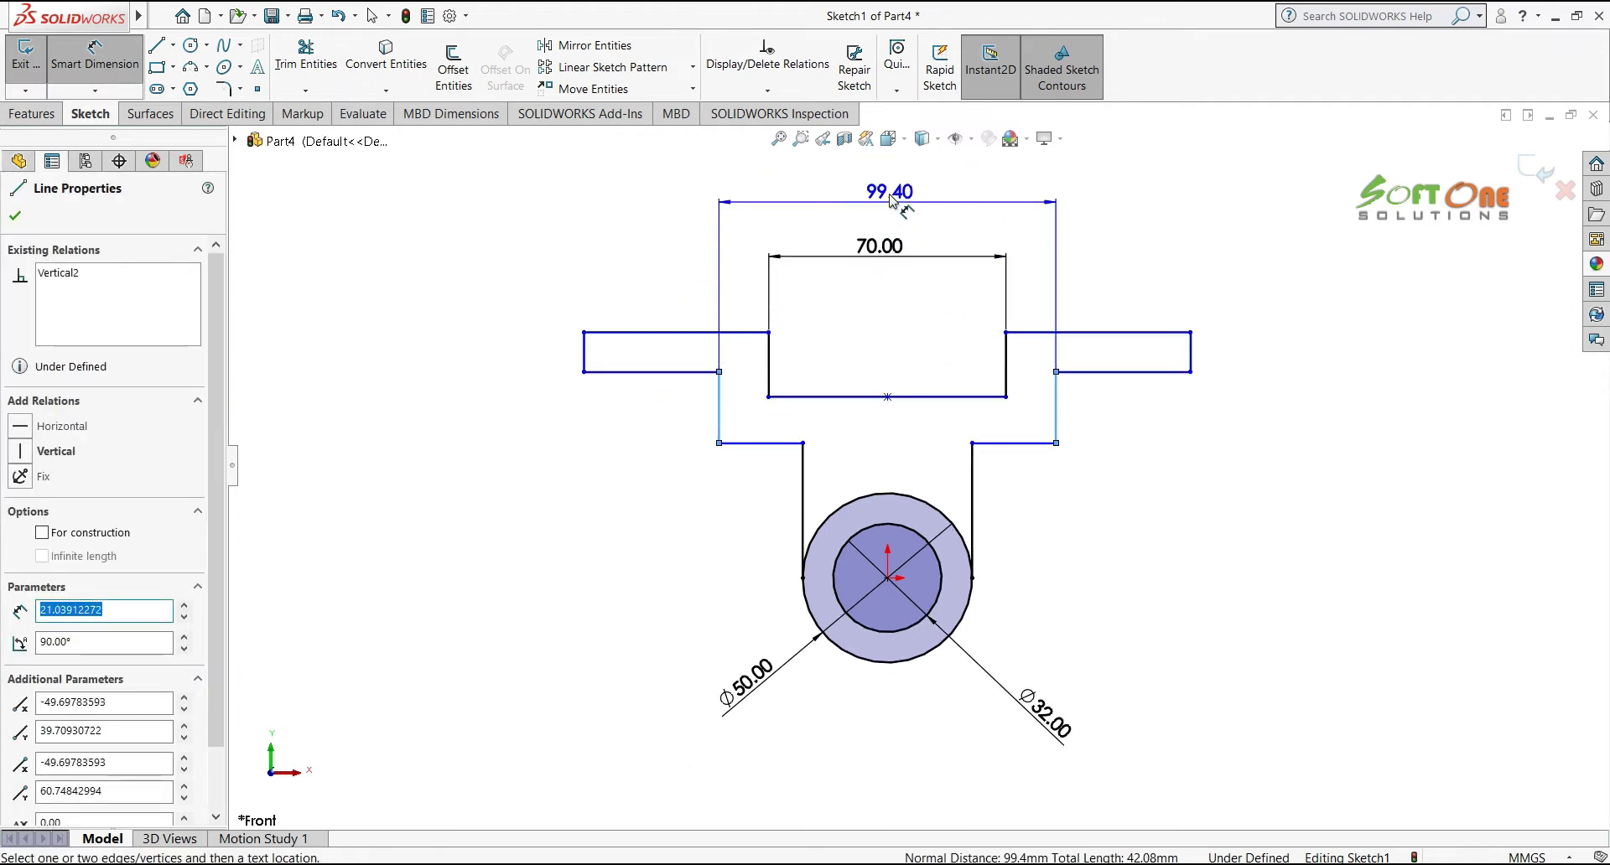
left_click(887, 188)
type("90")
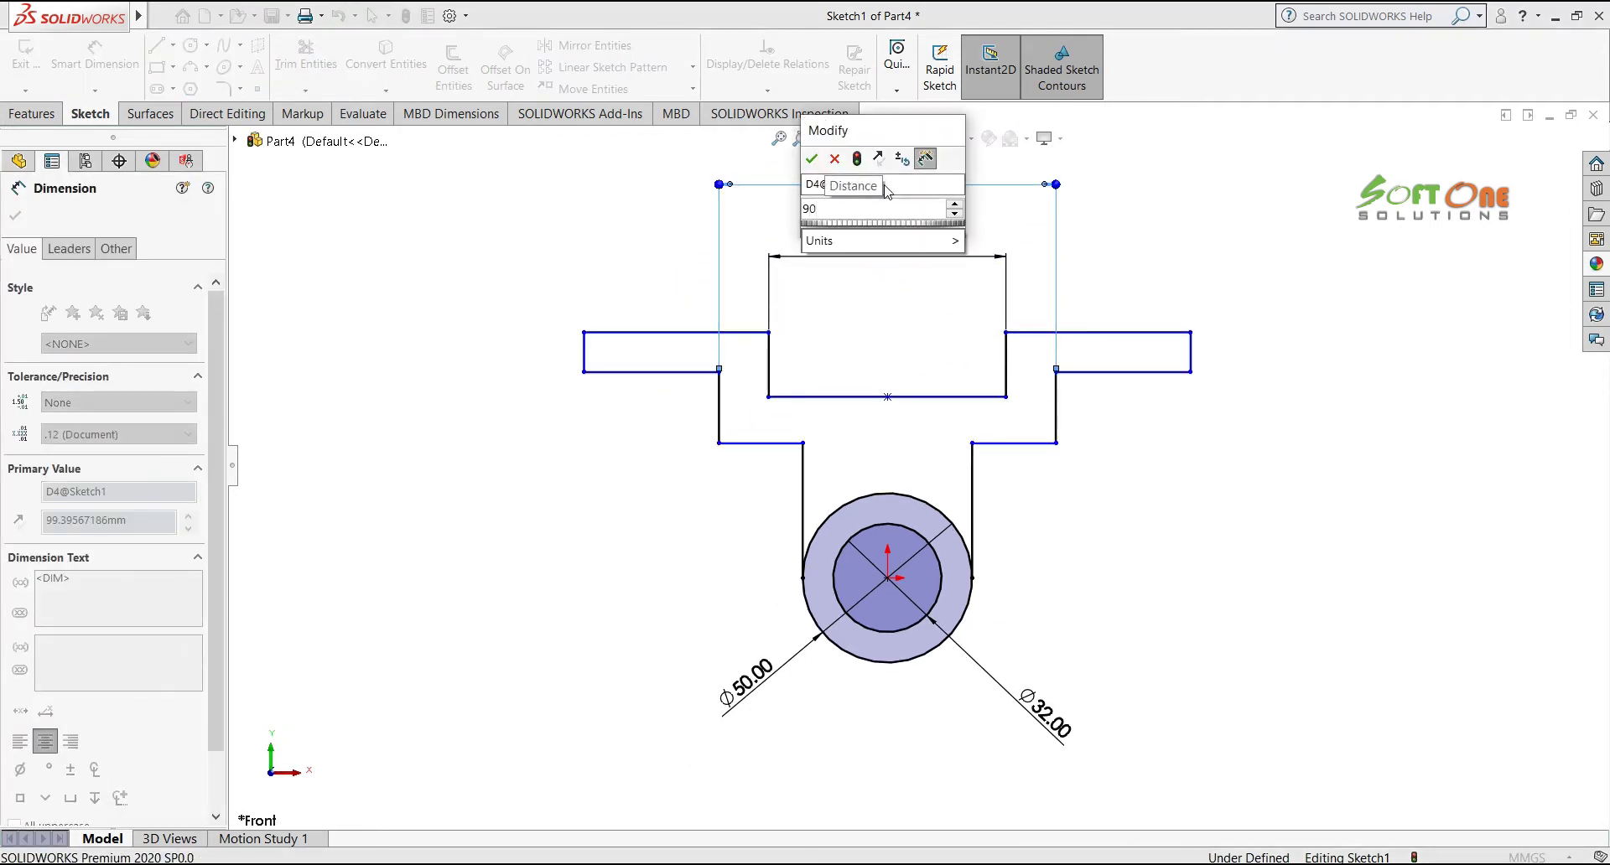
key("Return")
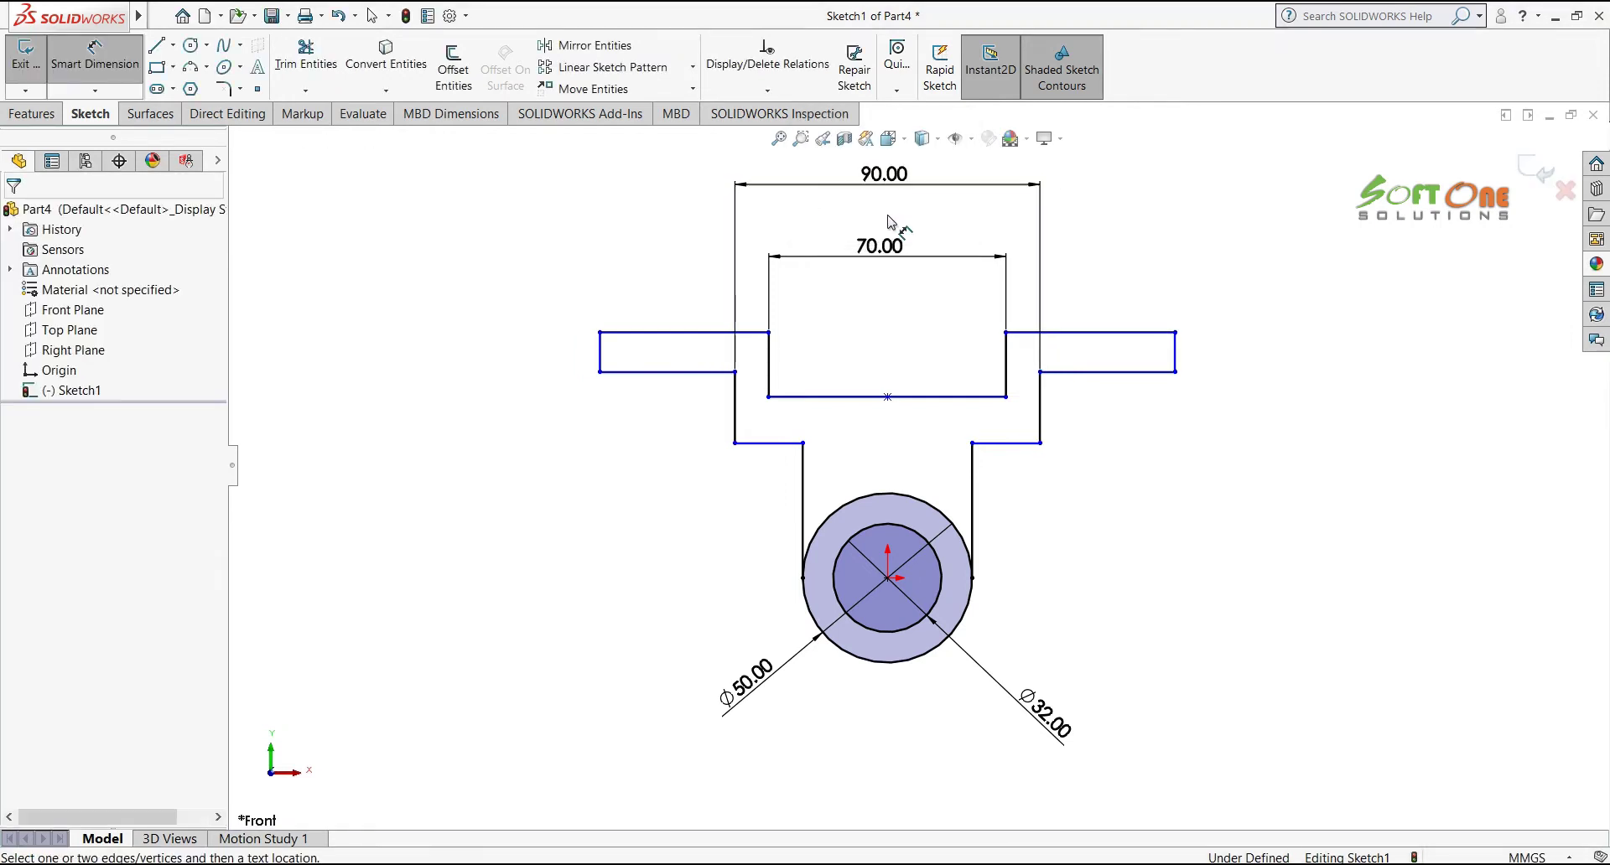
Dimension the profile's overall width between the two outermost vertical end lines as 150 mm
left_click(743, 864)
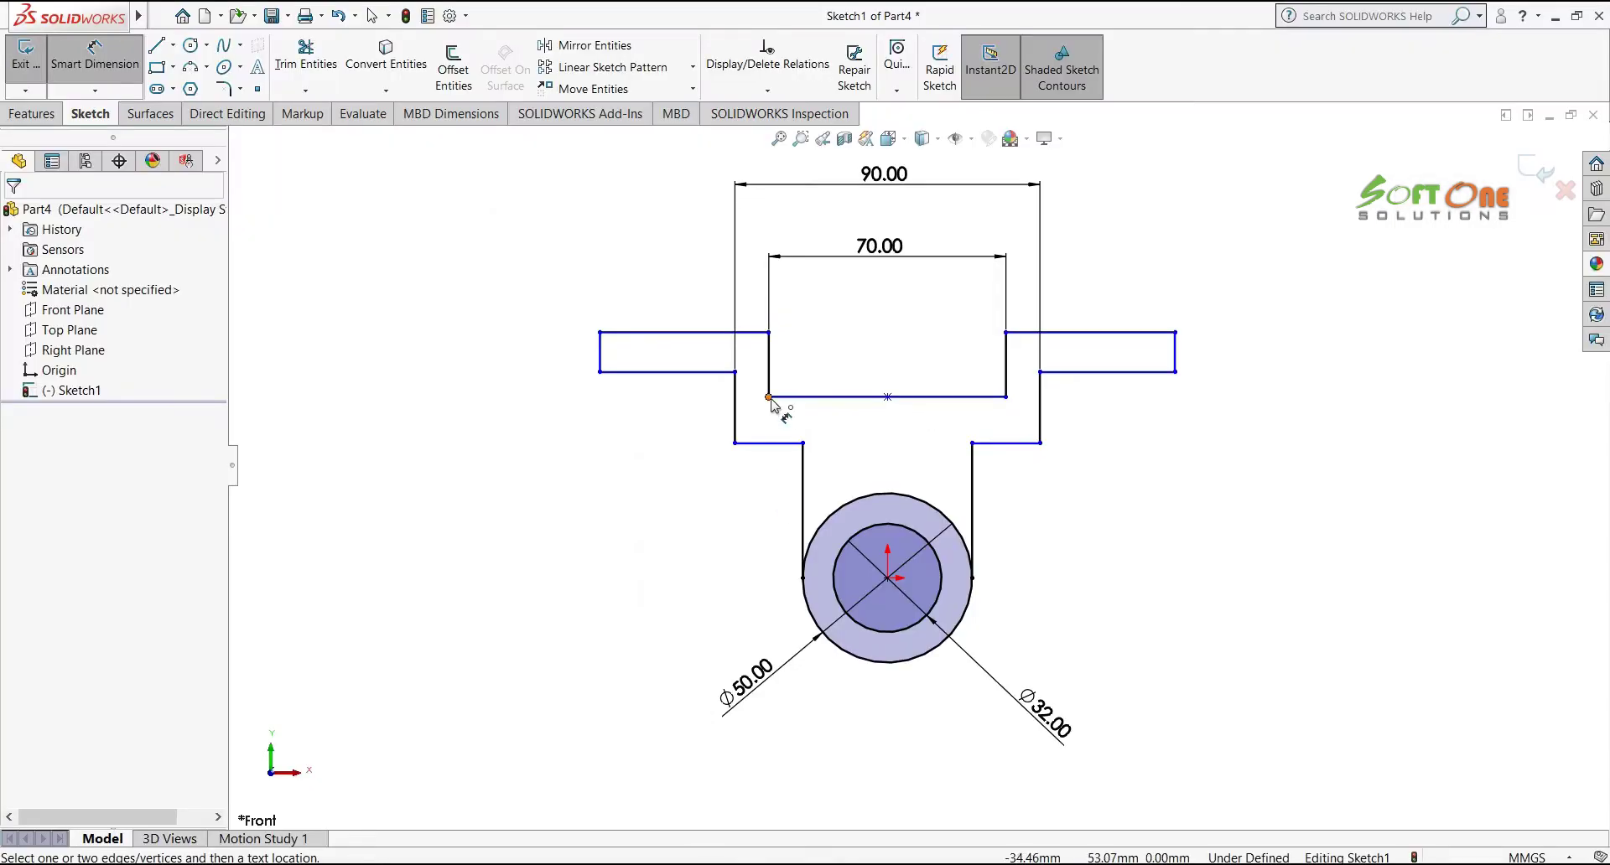
left_click(600, 352)
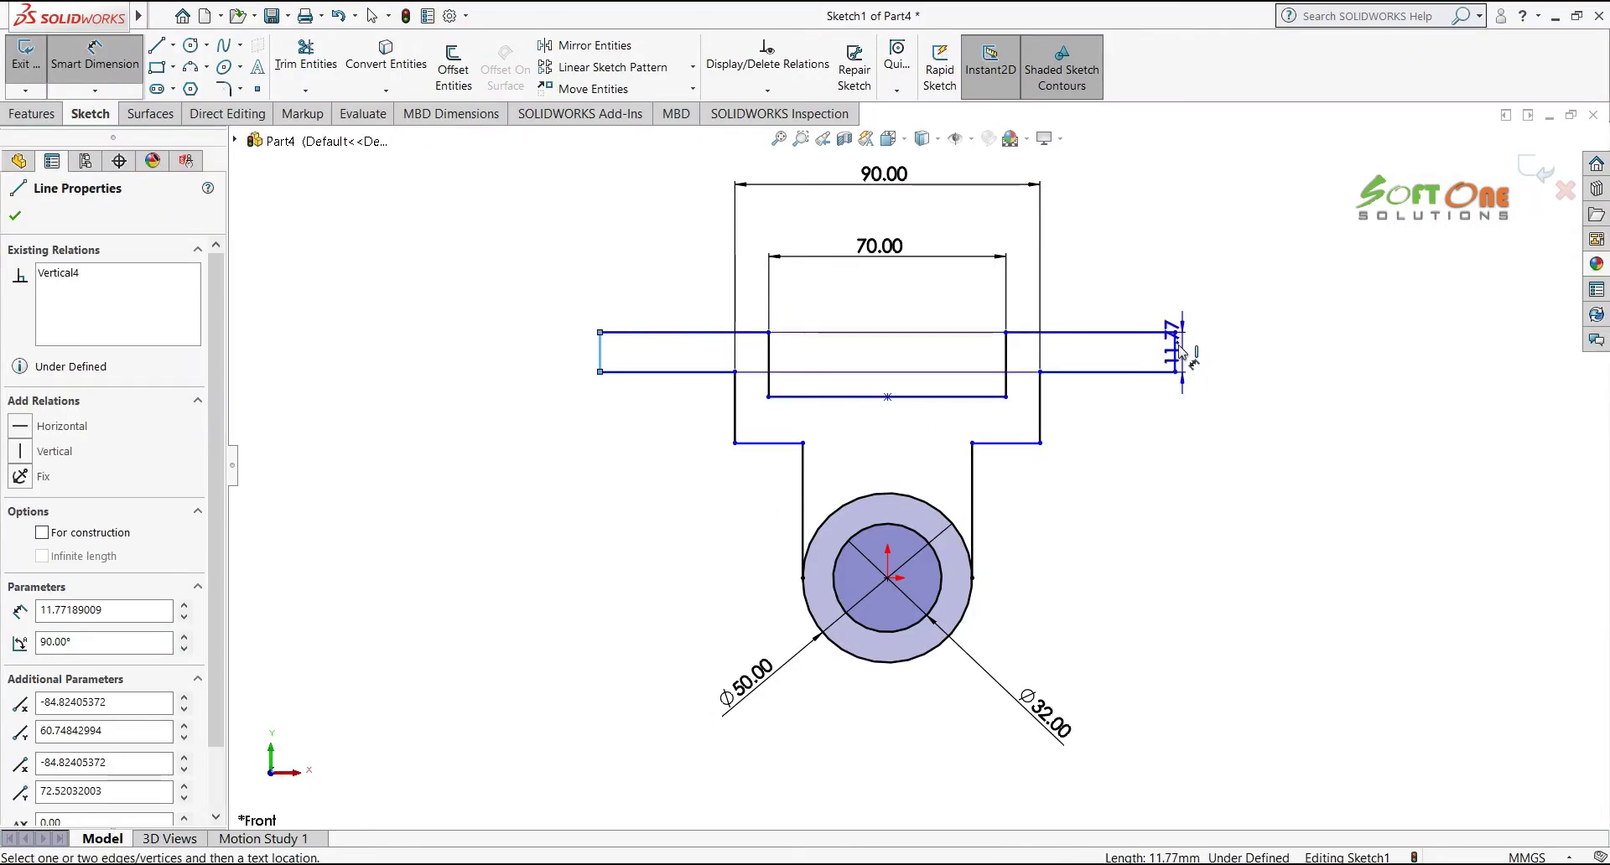
left_click(1175, 352)
scroll(918, 465, "up", 2)
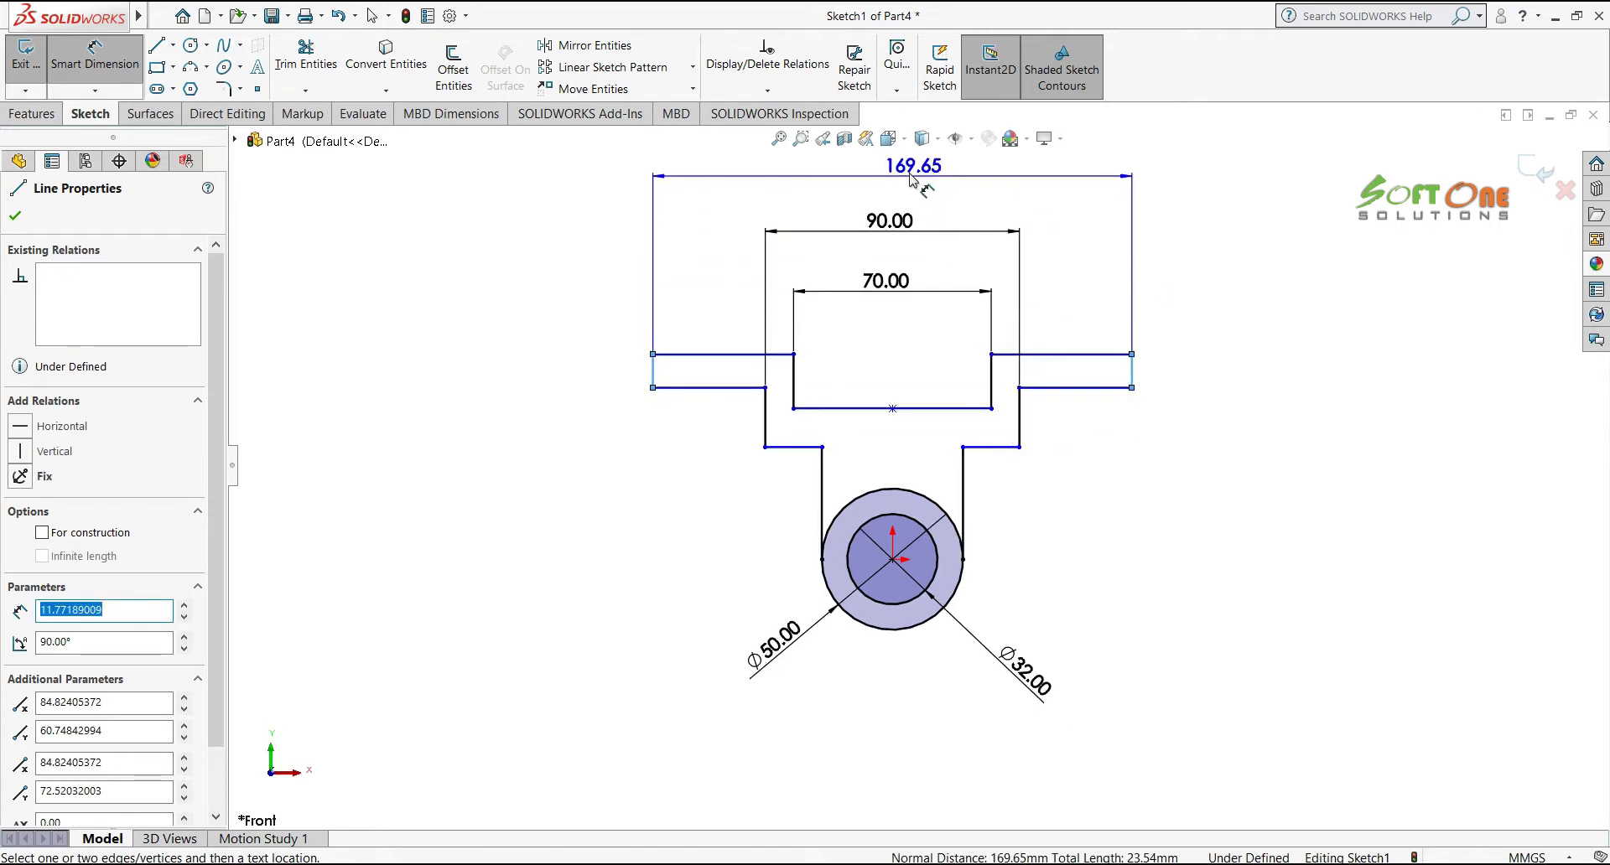
left_click(852, 159)
type("150")
key("Return")
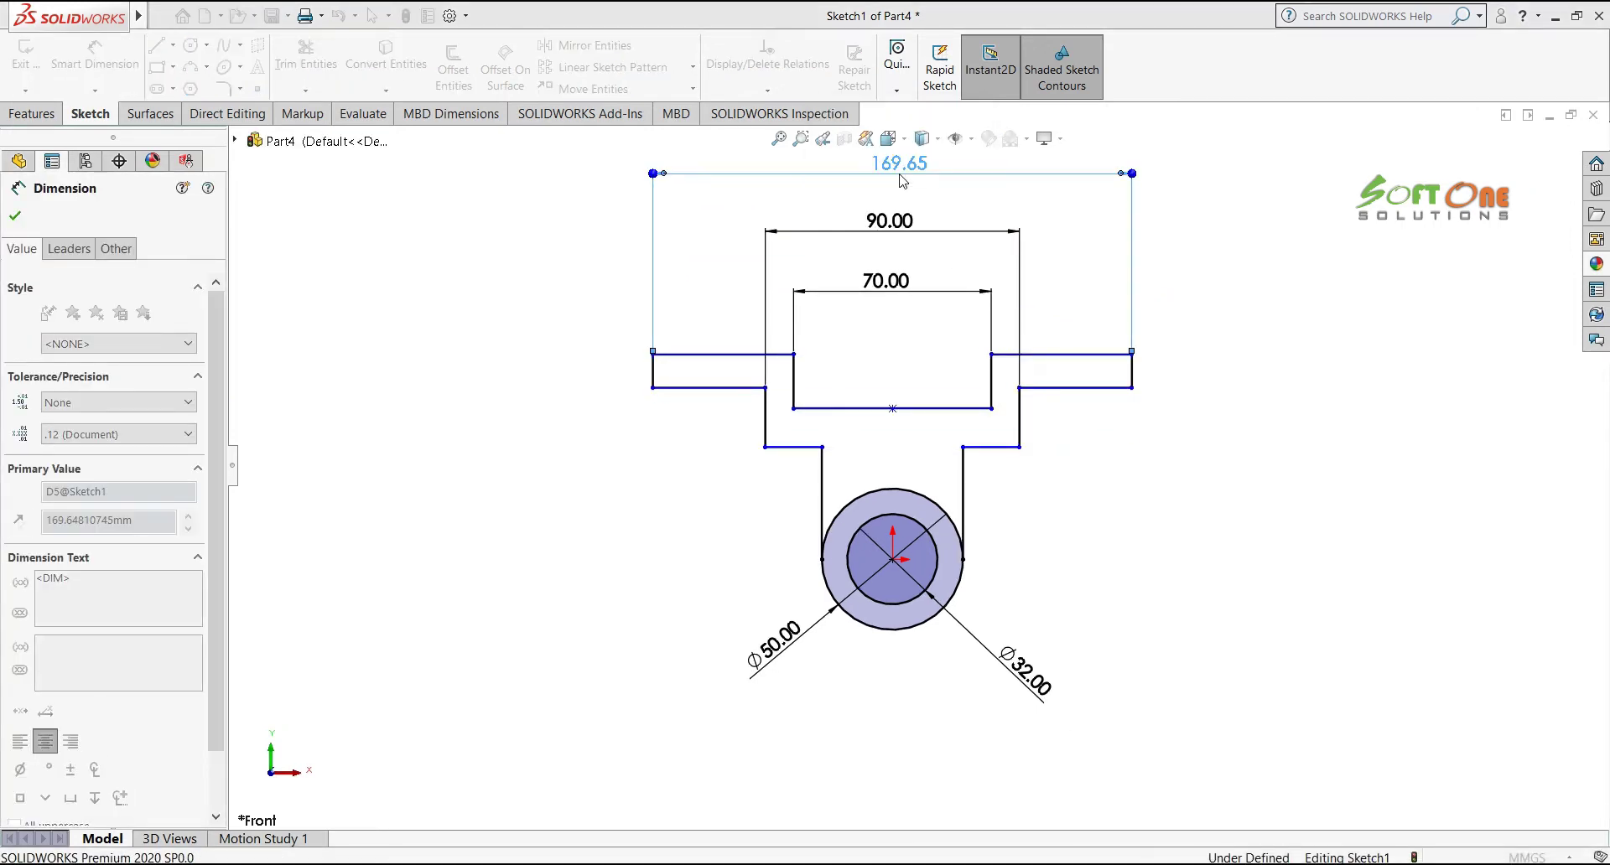
left_click(952, 209)
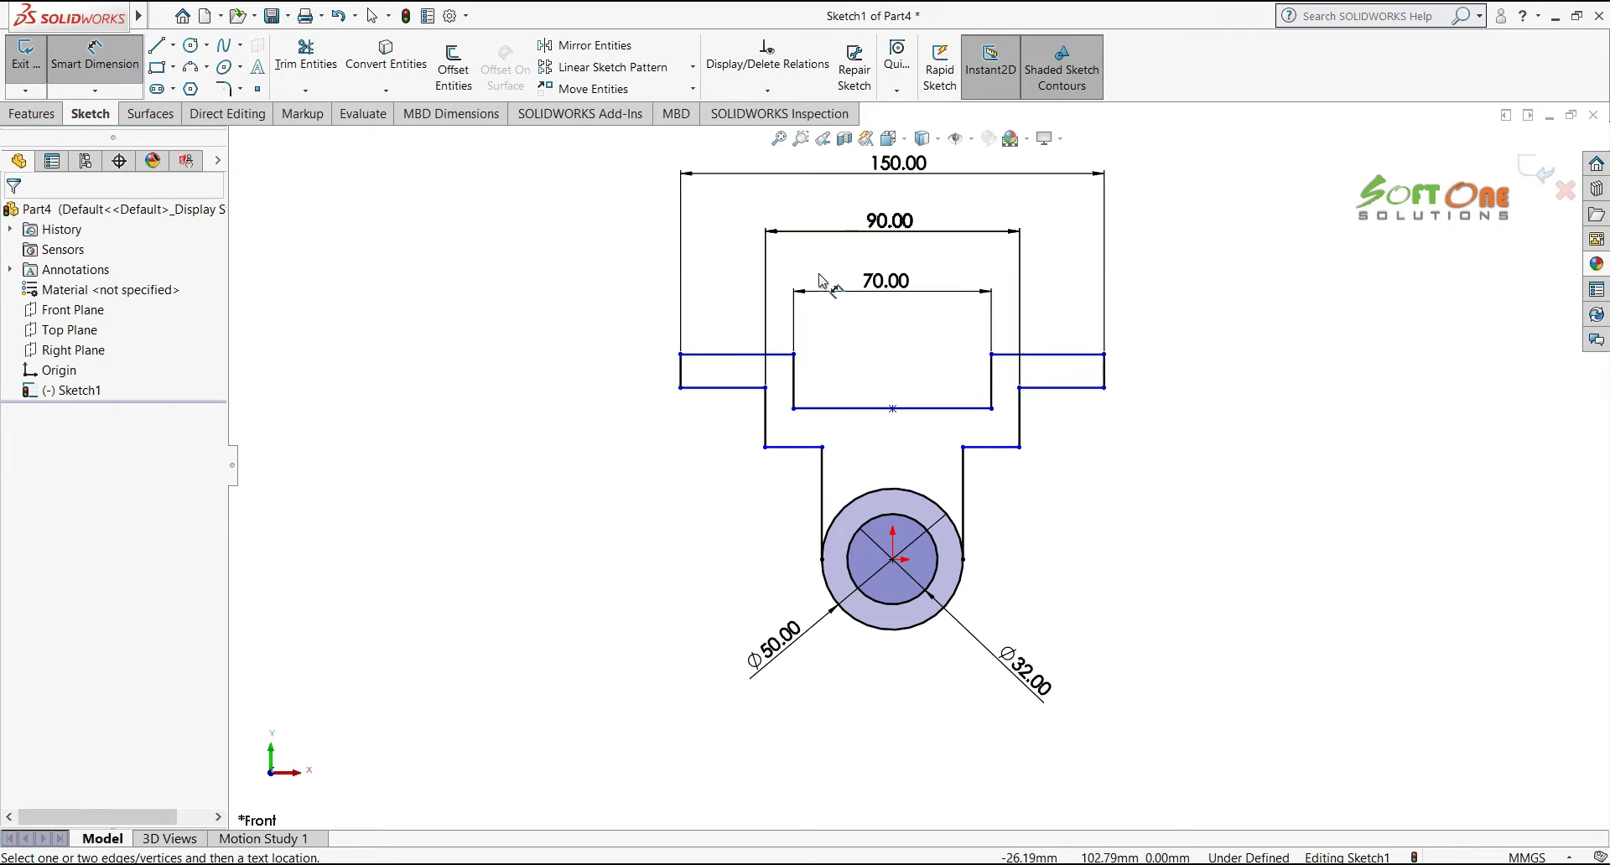
Dimension the vertical distance from the central notch floor to the lower horizontal shoulder edge as 10 mm
scroll(820, 281, "down", 1)
left_click(823, 432)
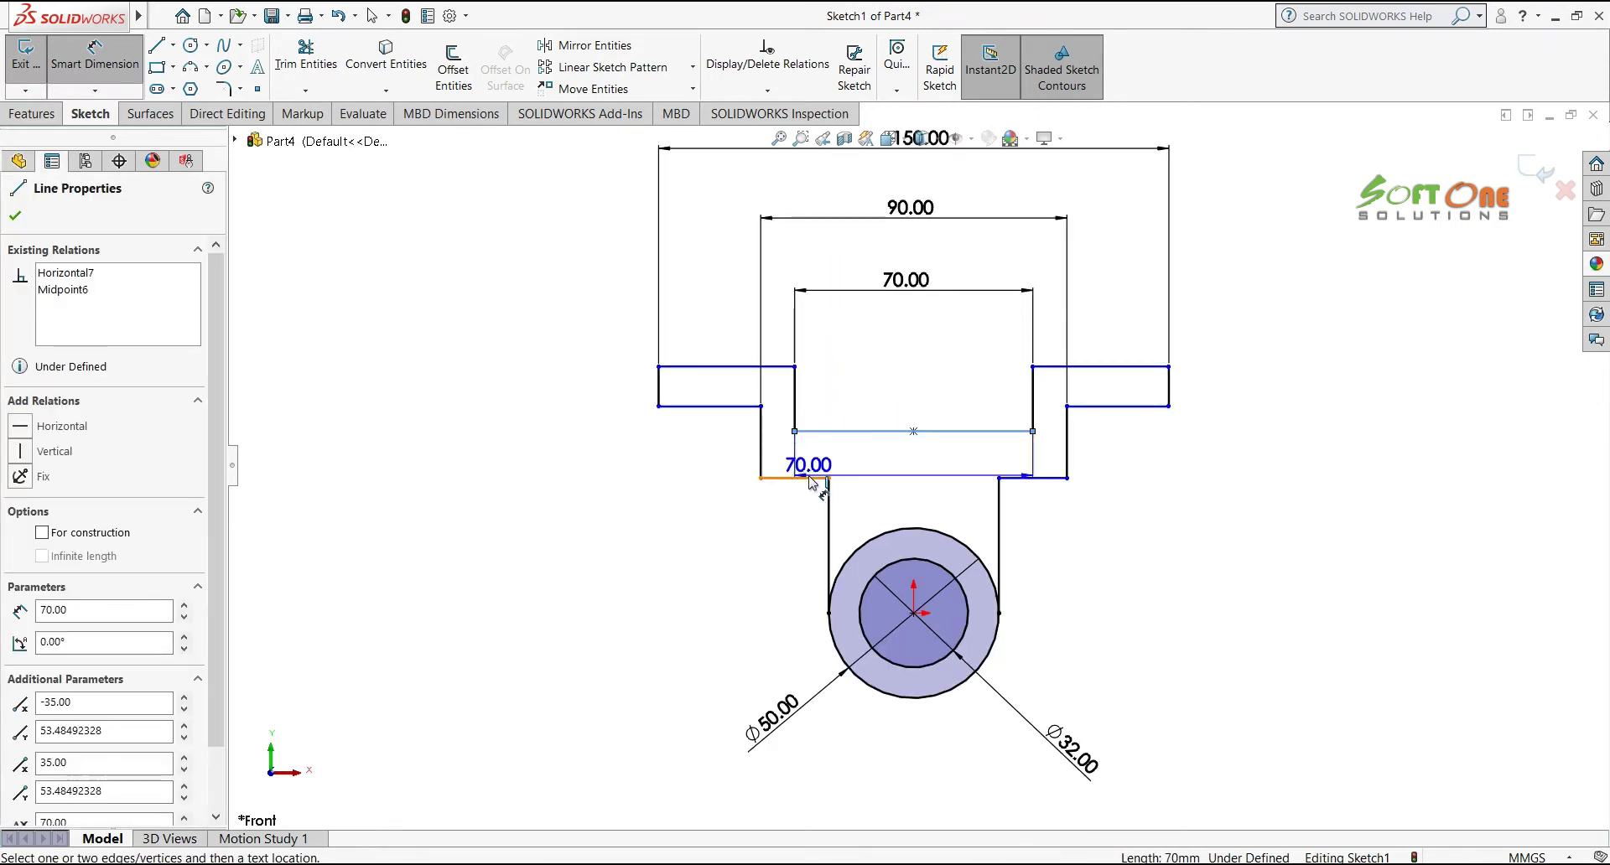
left_click(812, 479)
left_click(708, 460)
type("1")
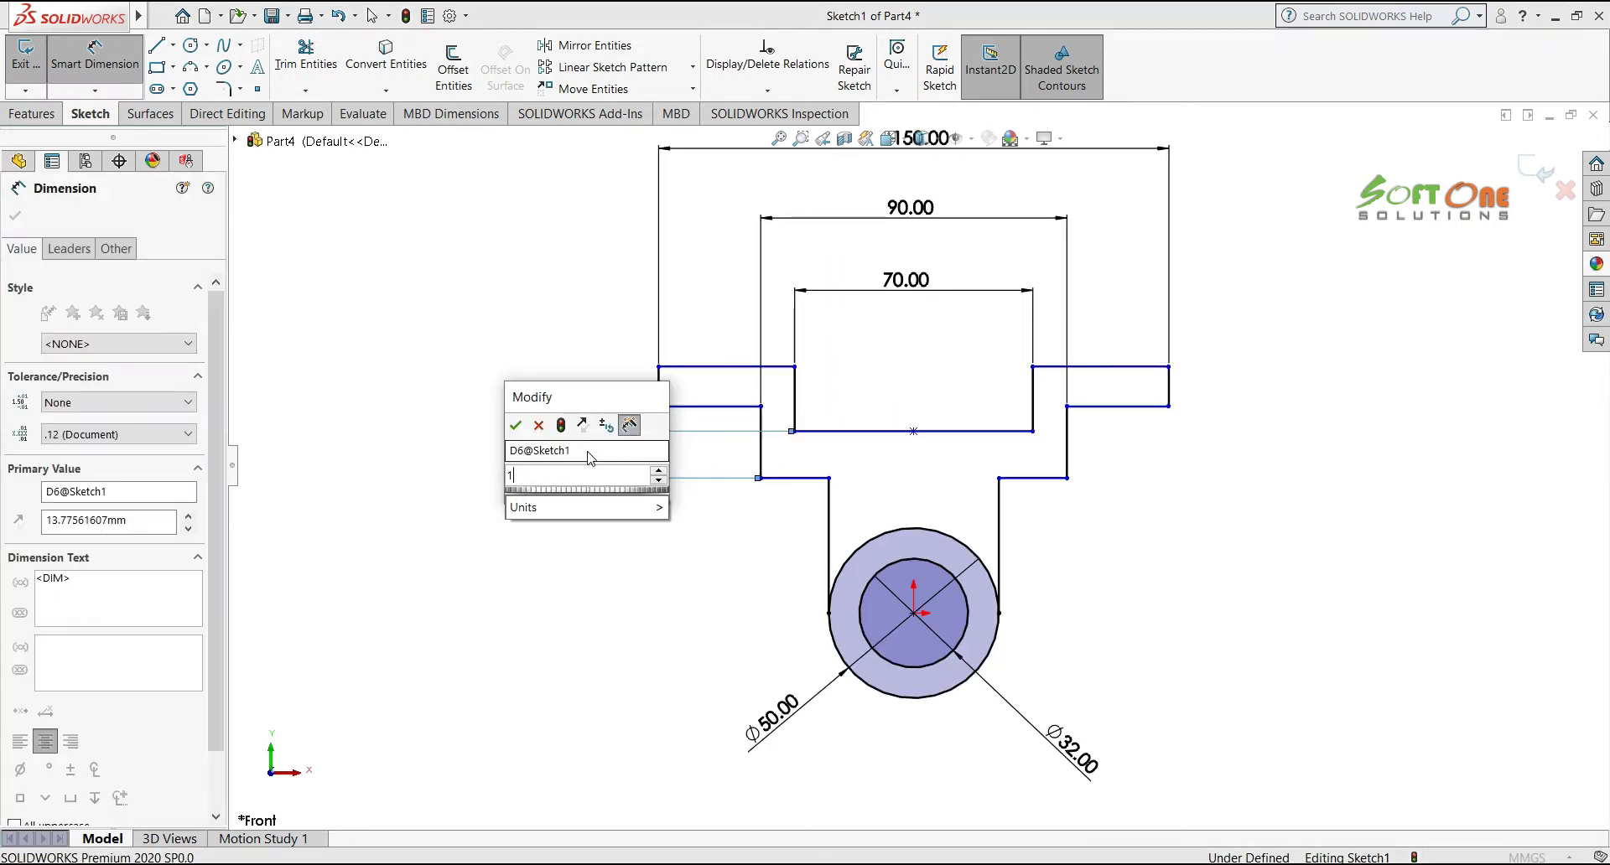
type("0")
key("Return")
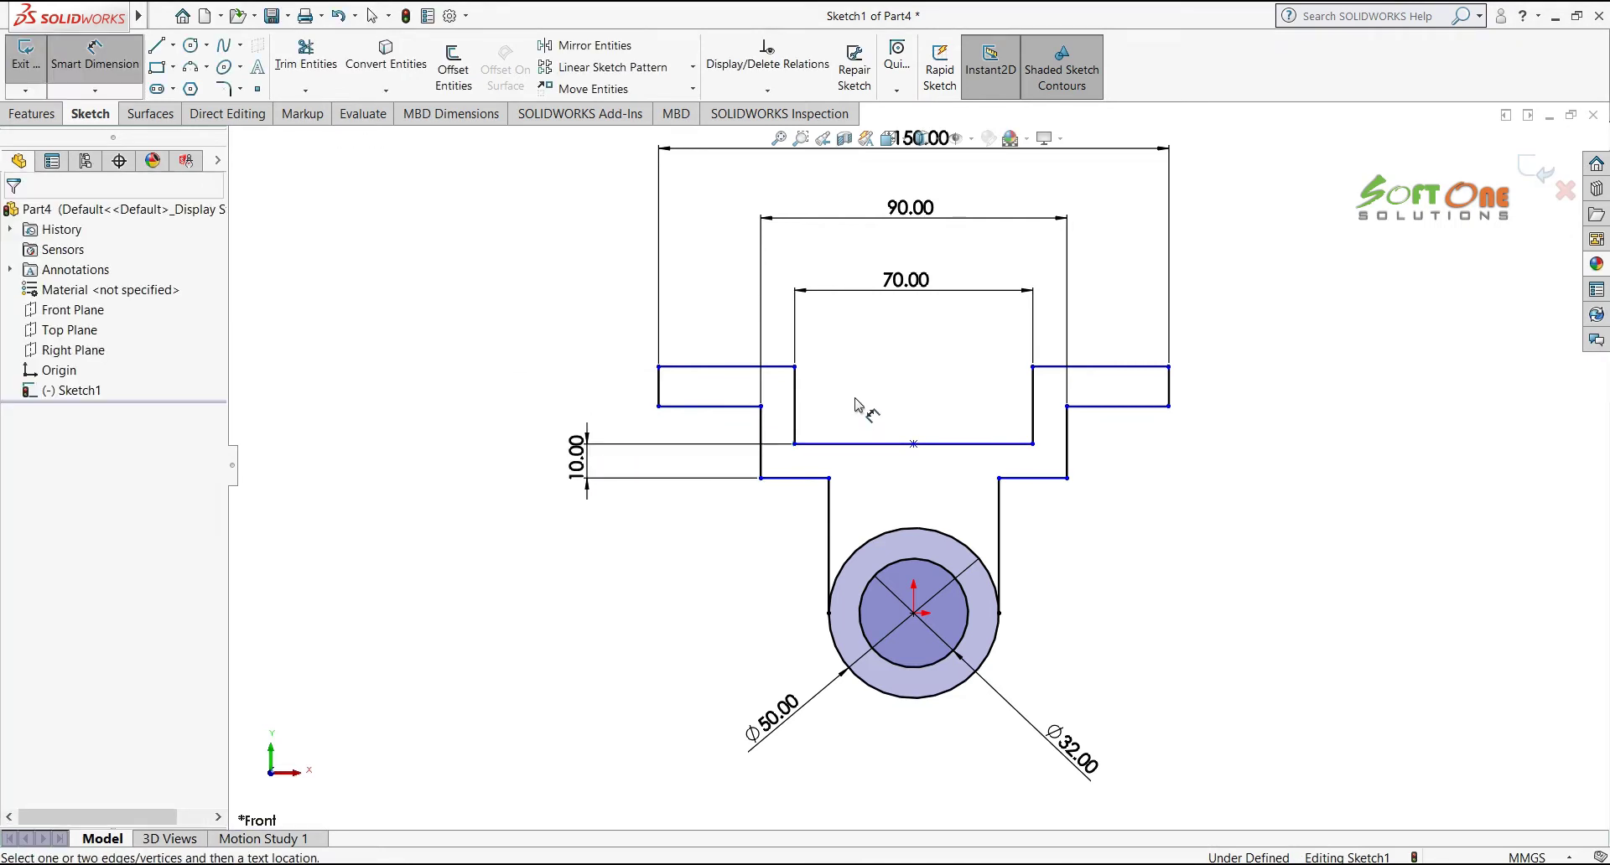
Dimension the vertical end line of the left flange as 10 mm
left_click(658, 389)
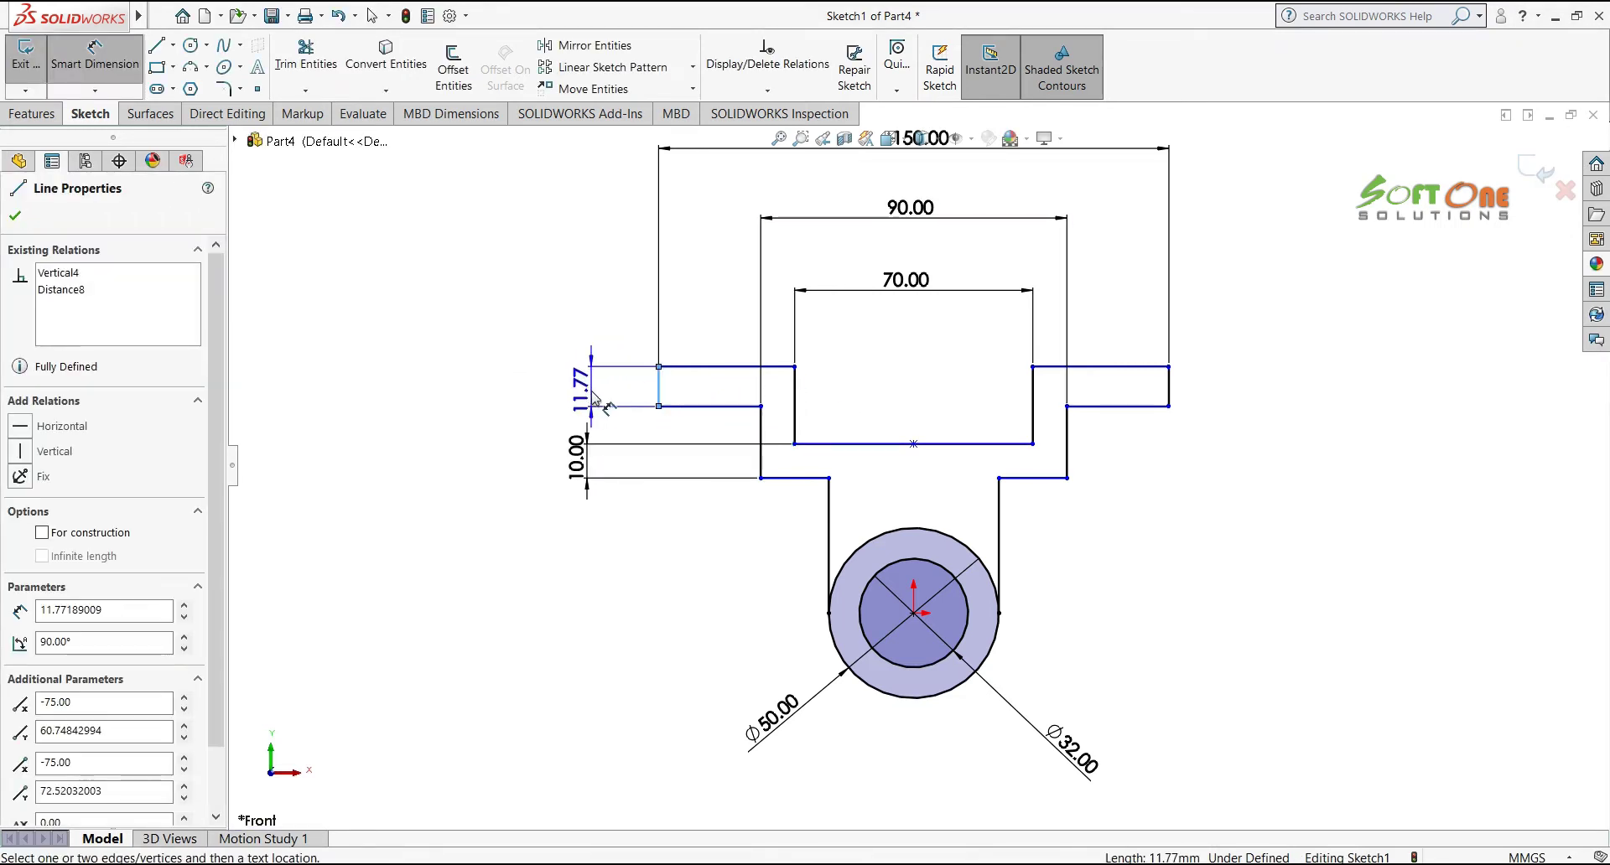
left_click(593, 401)
type("10")
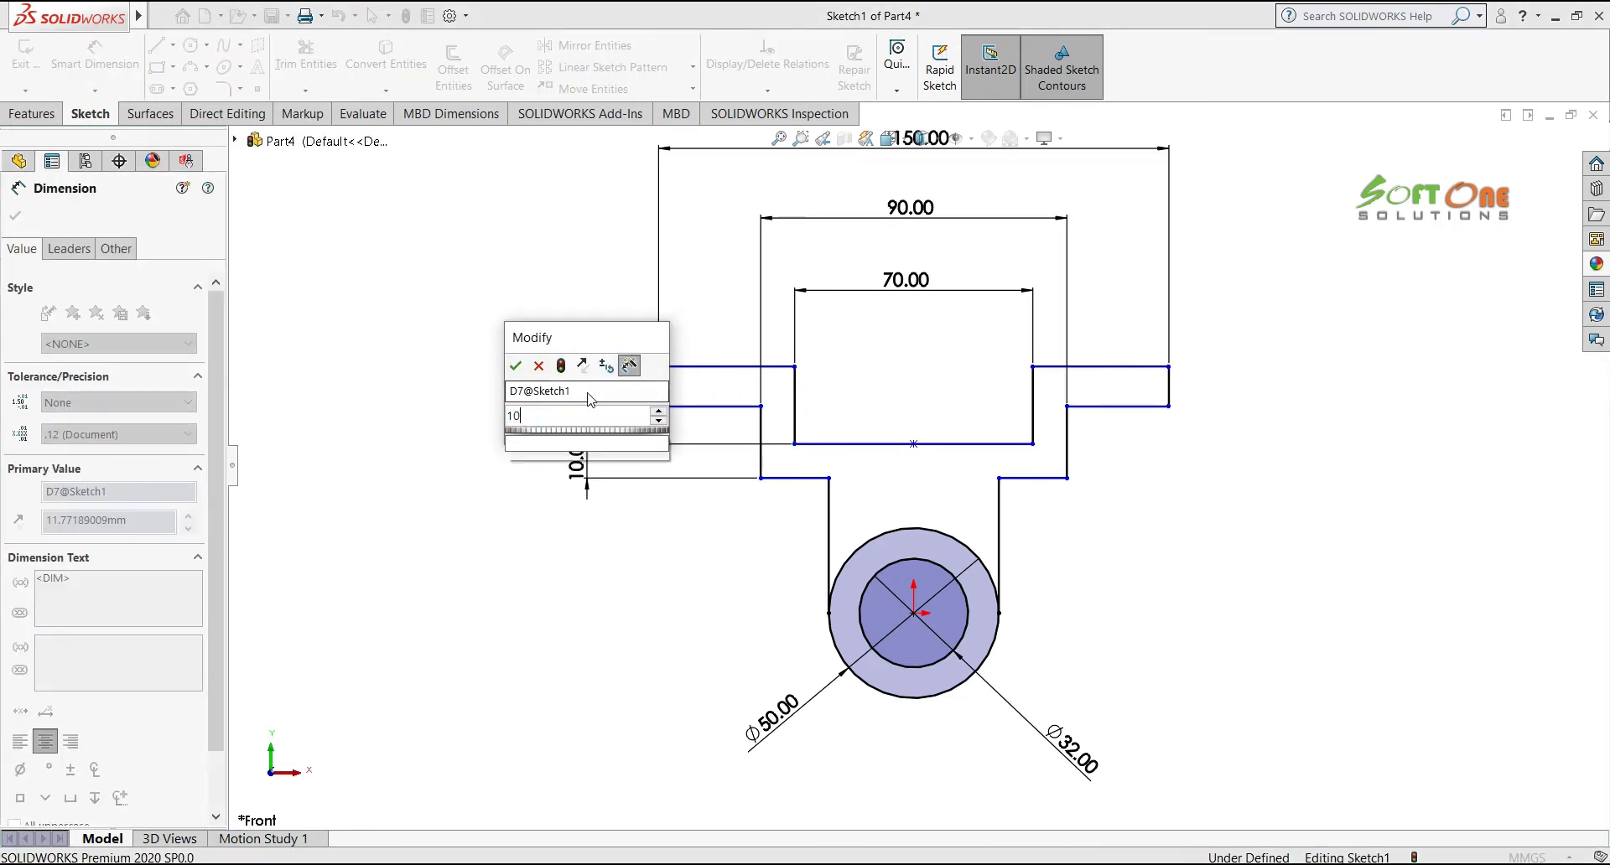
key("Return")
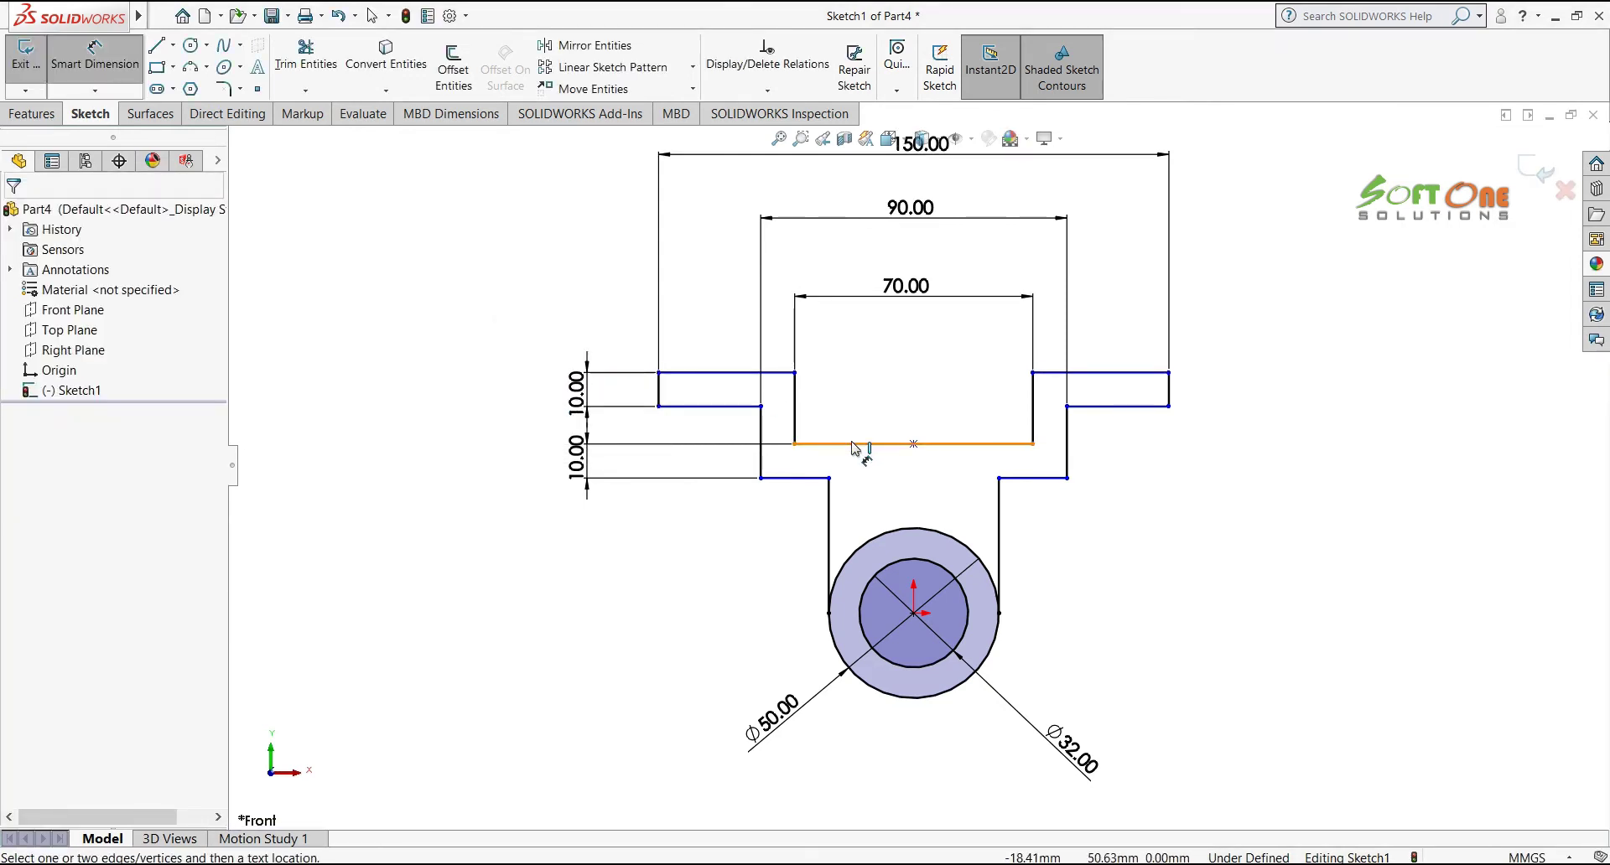
Dimension the central notch depth, from the left flange's top edge to the notch floor, as 25 mm
left_click(852, 445)
left_click(723, 373)
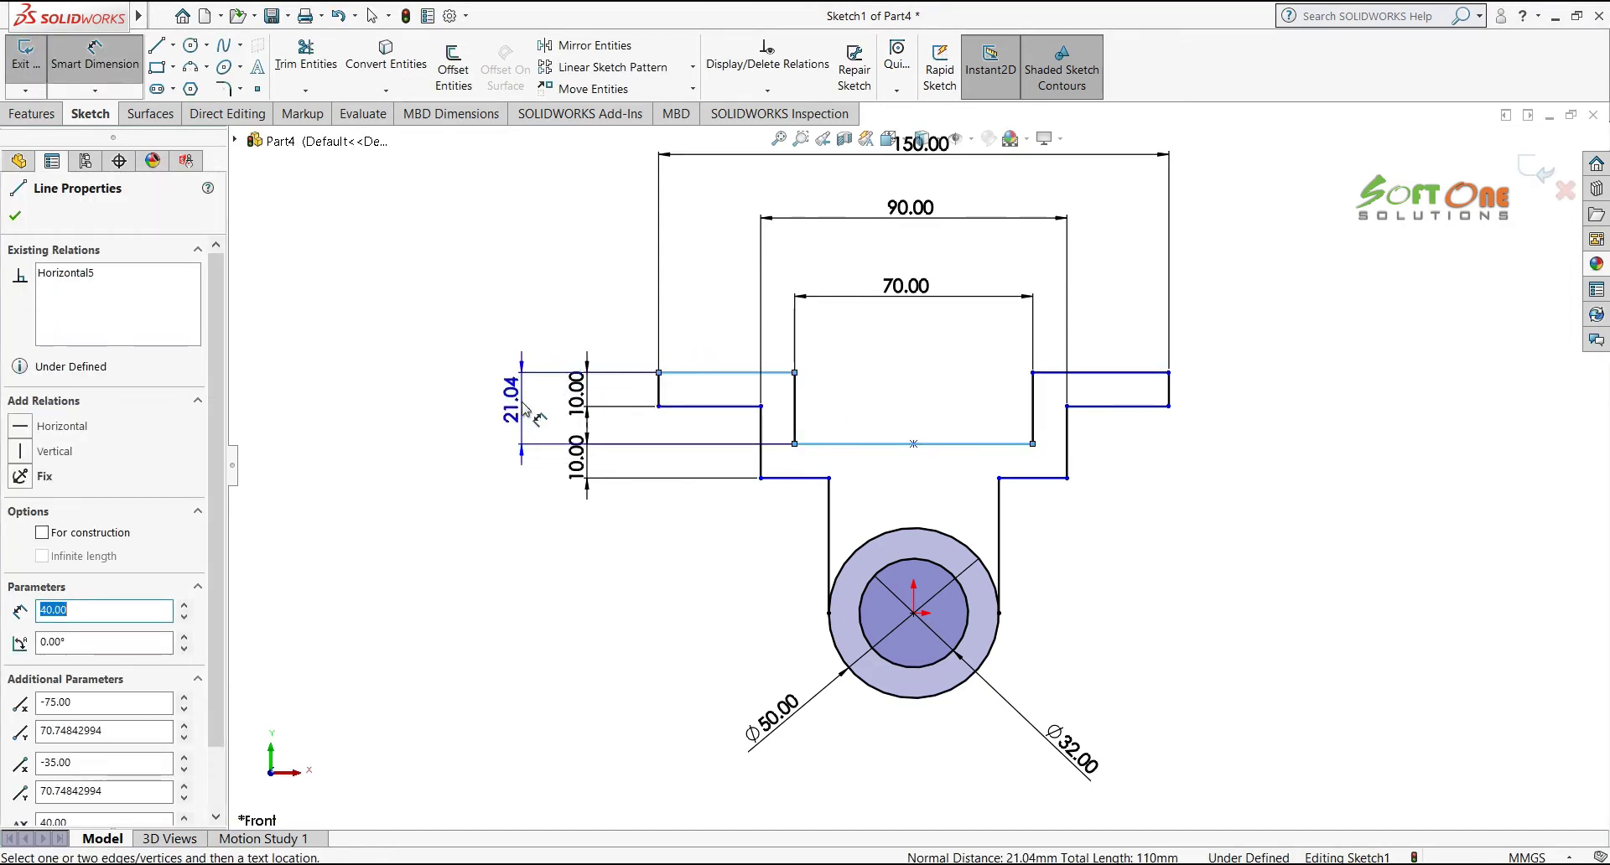
left_click(524, 407)
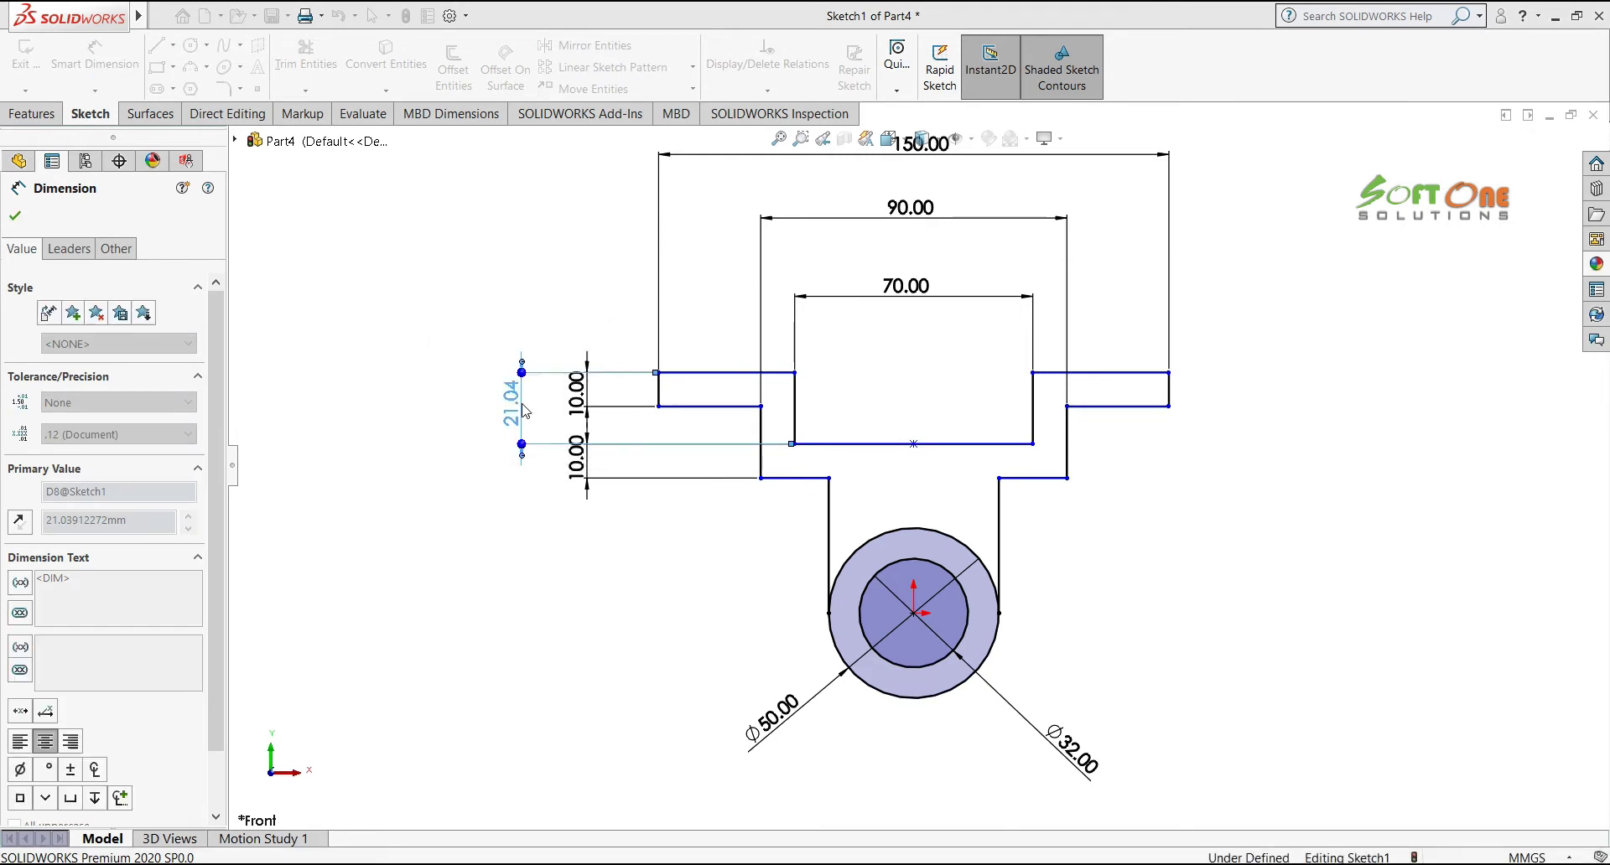
type("25")
key("Return")
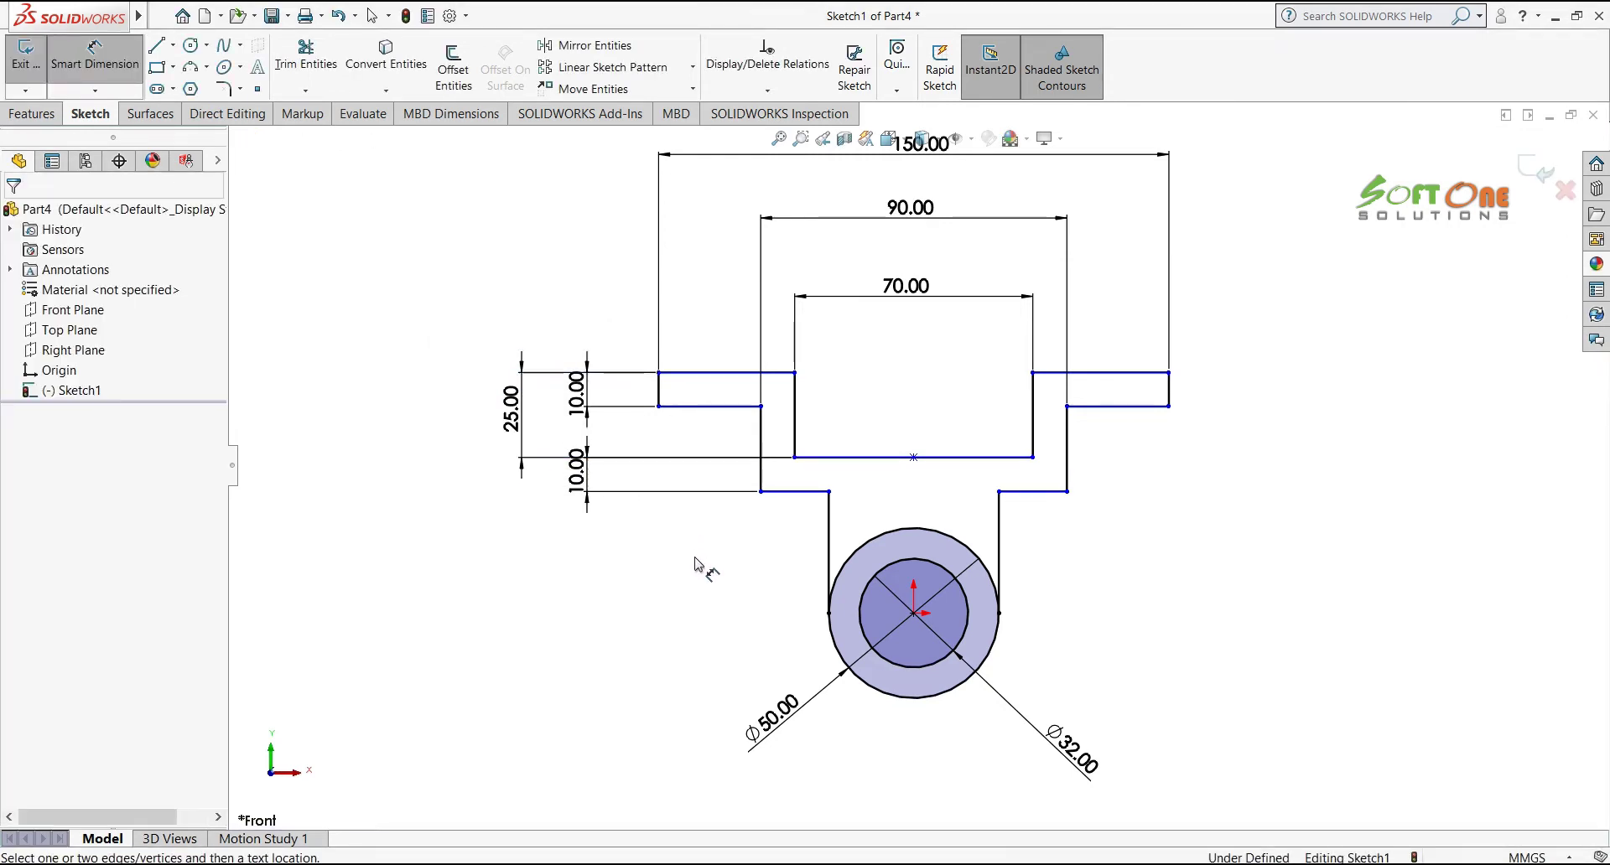
Dimension the height from the origin to the left flange's top edge as 60 mm, and end dimensioning
left_click(915, 615)
left_click(709, 374)
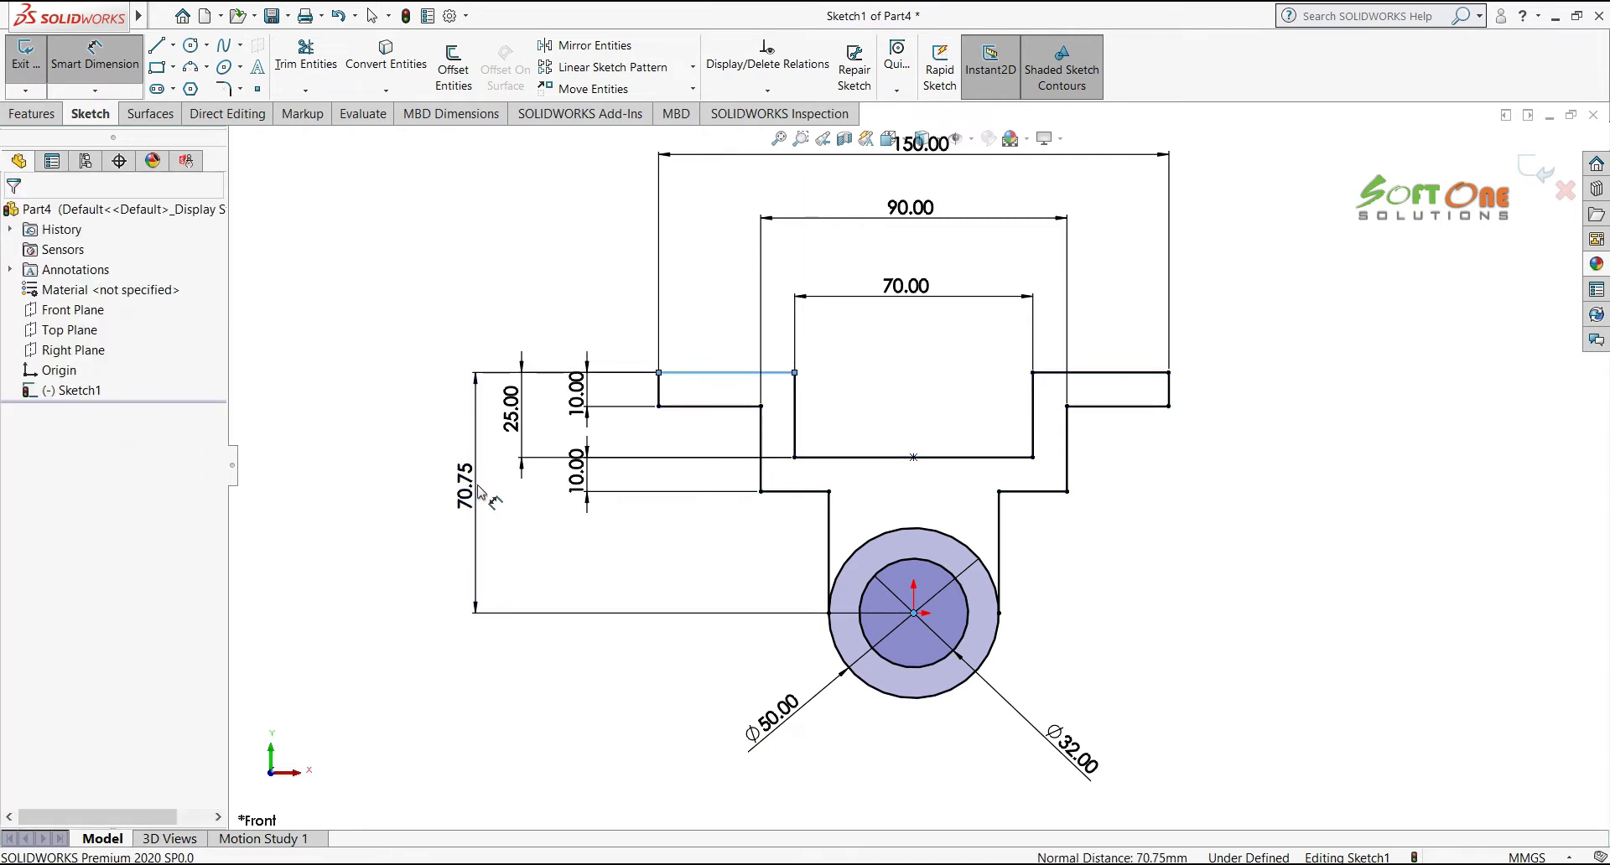
left_click(479, 491)
type("60")
key("Return")
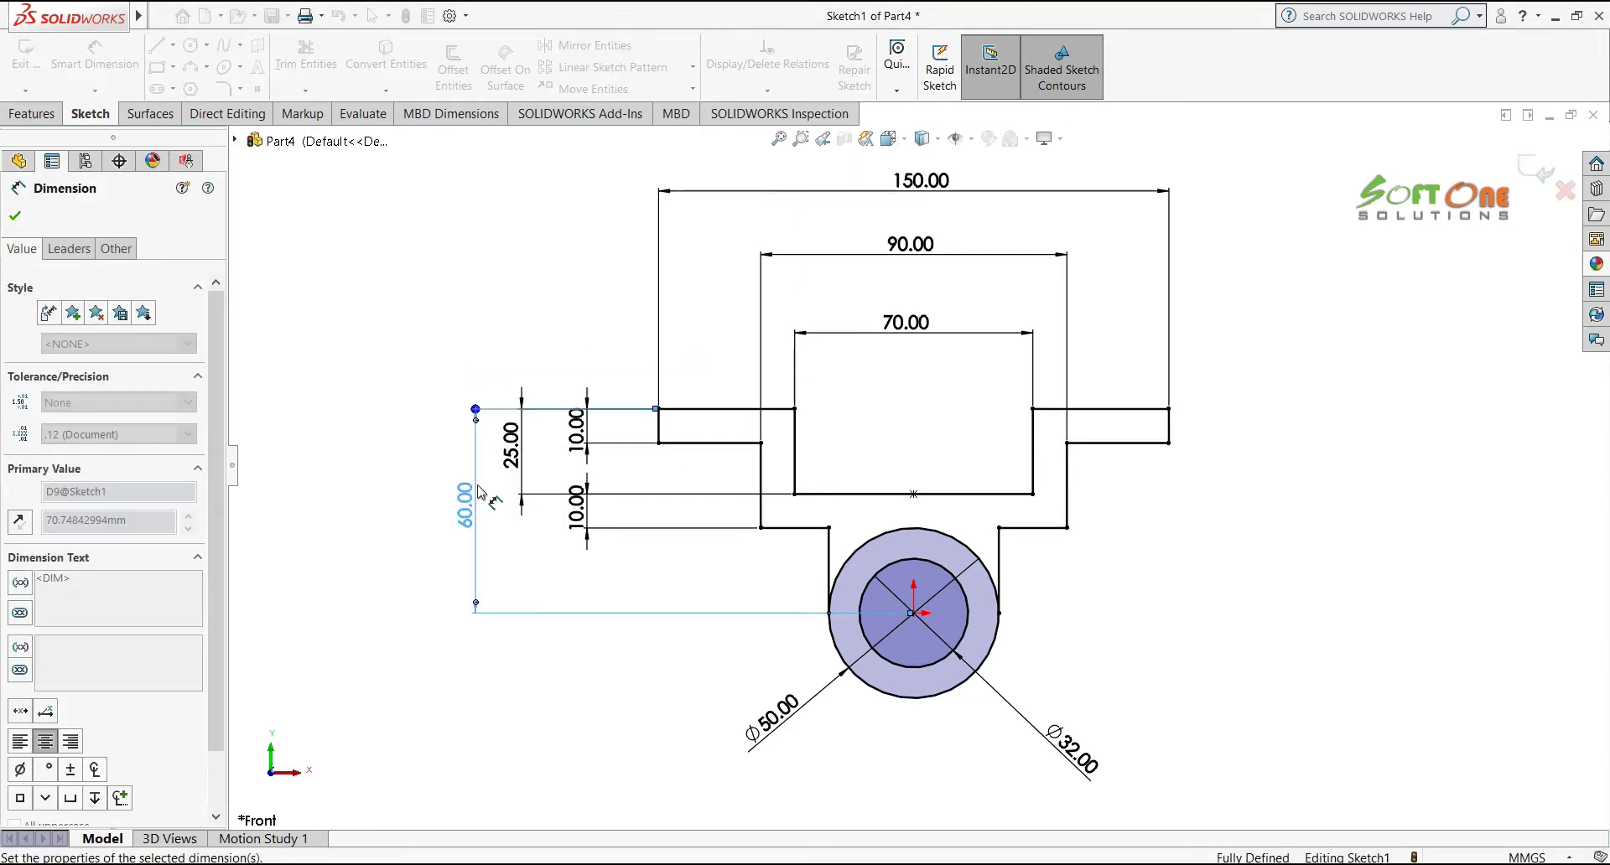
left_click(1226, 548)
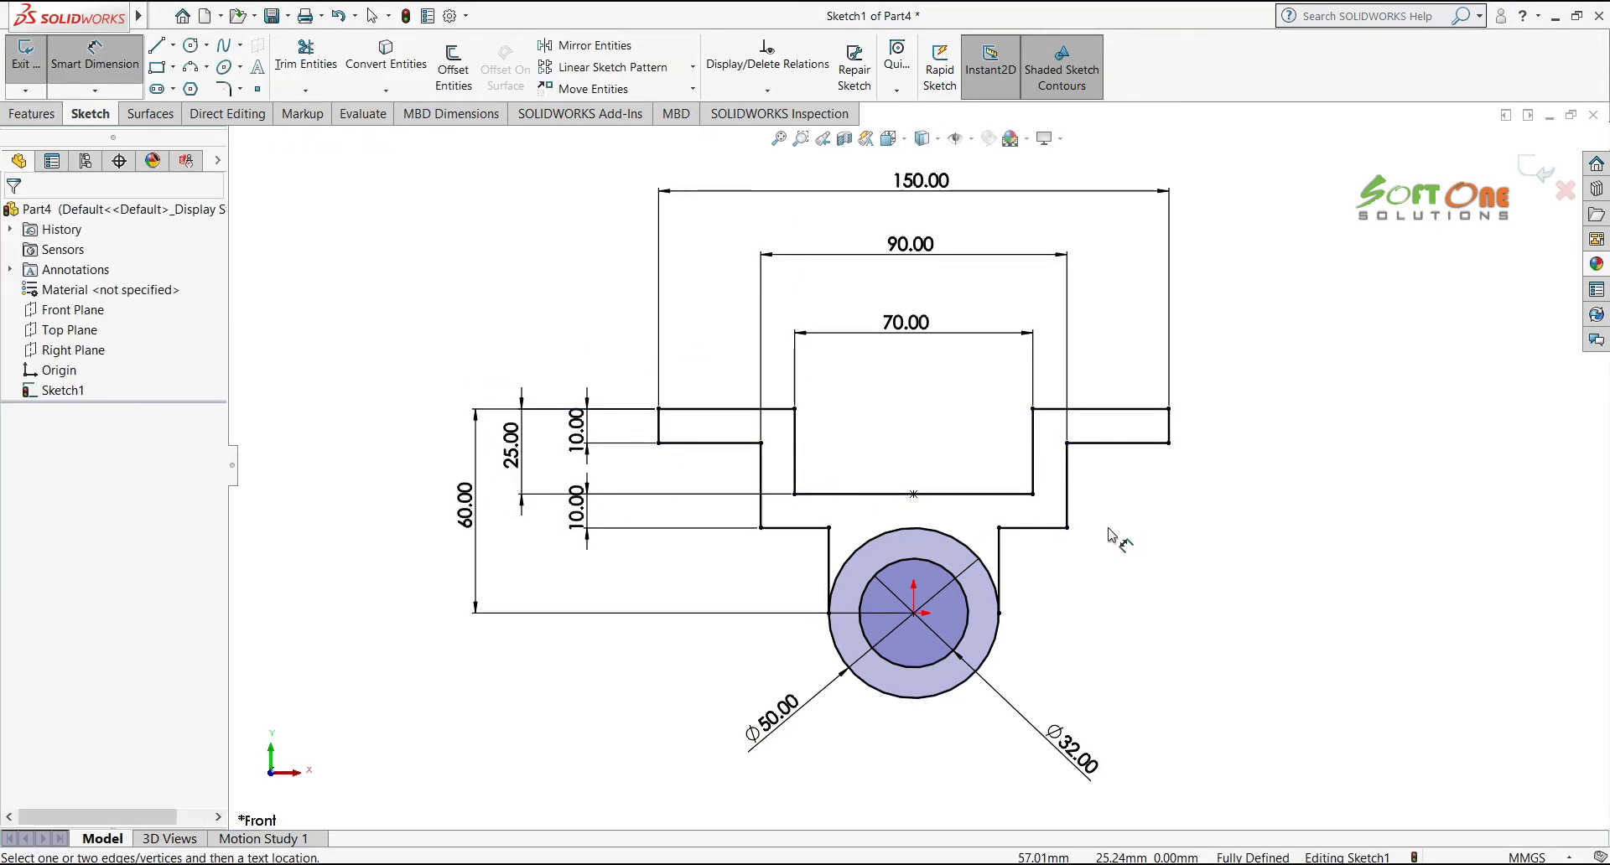
key("Escape")
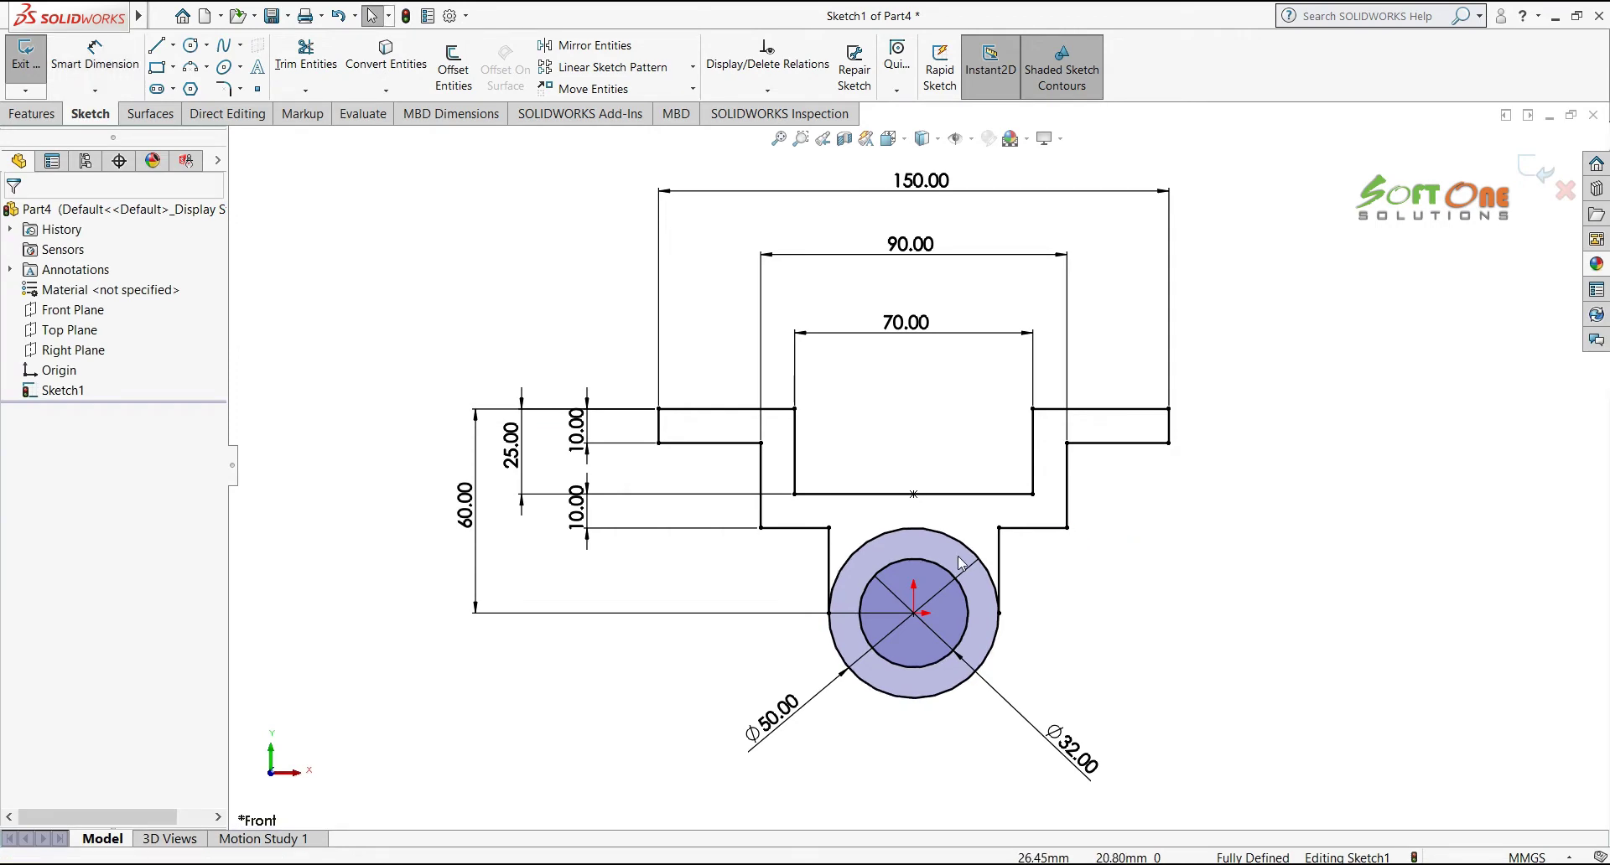
Consult the reference drawing in PowerPoint, and add 6 mm sketch fillets to both inner corners under the flanges
left_click(701, 864)
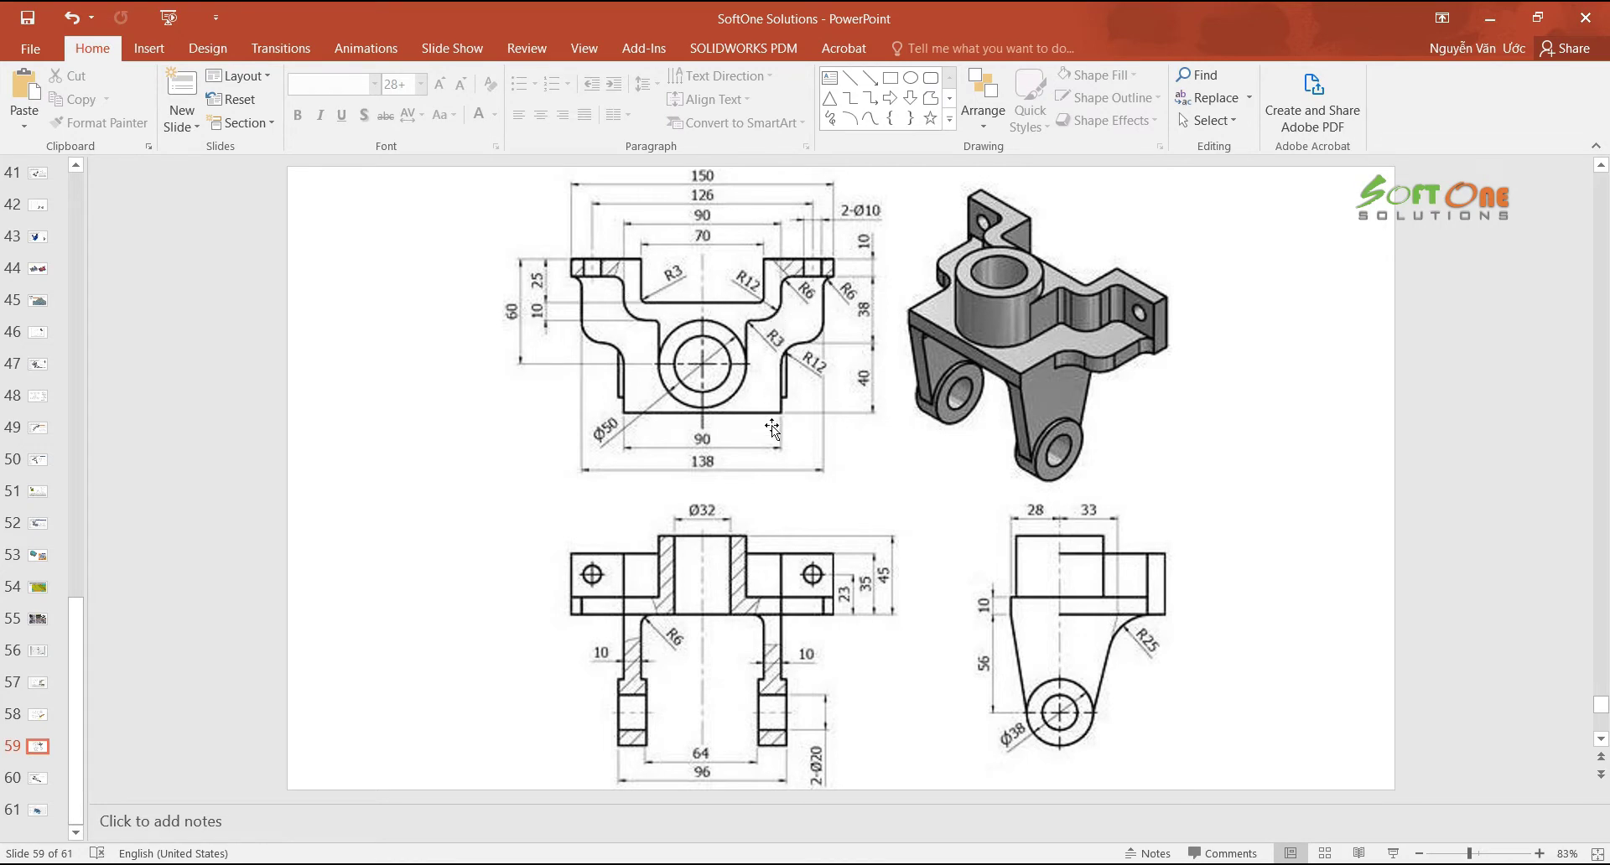
left_click(746, 864)
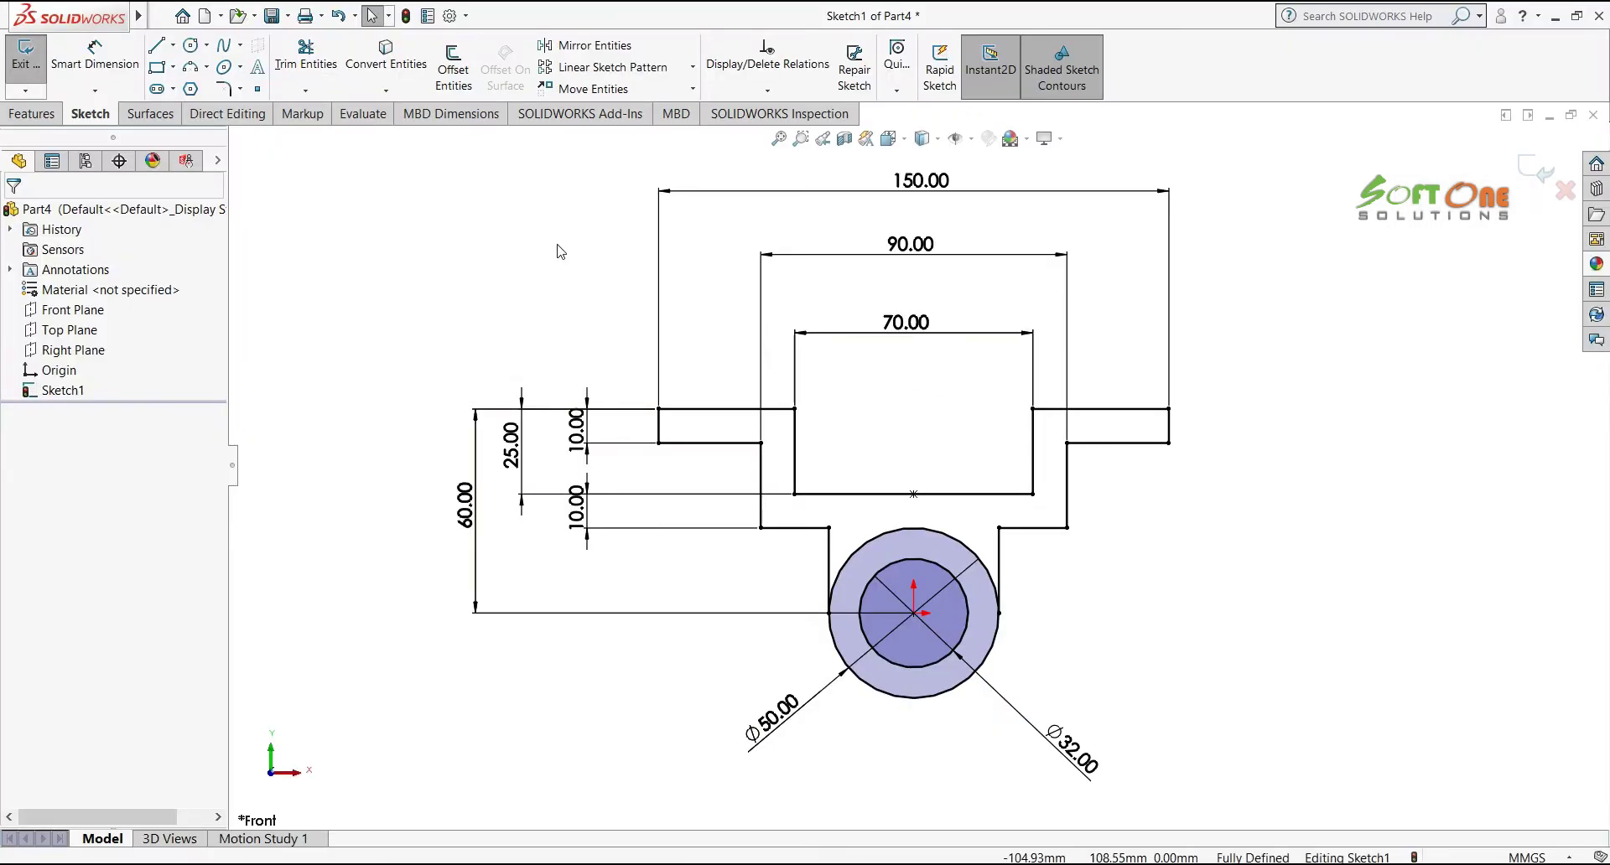
left_click(224, 89)
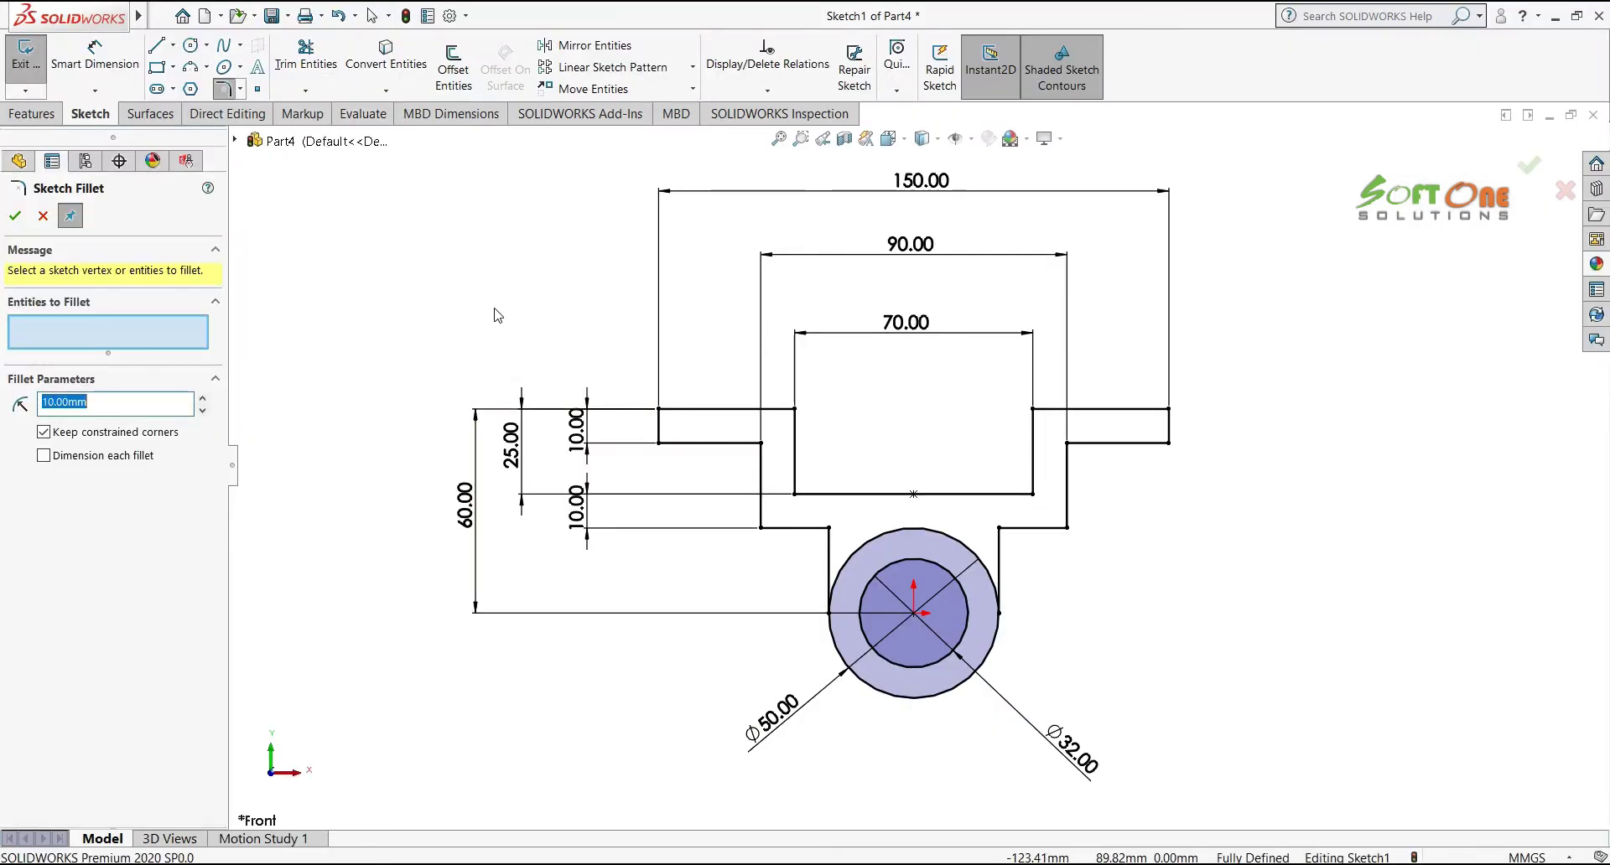
type("6")
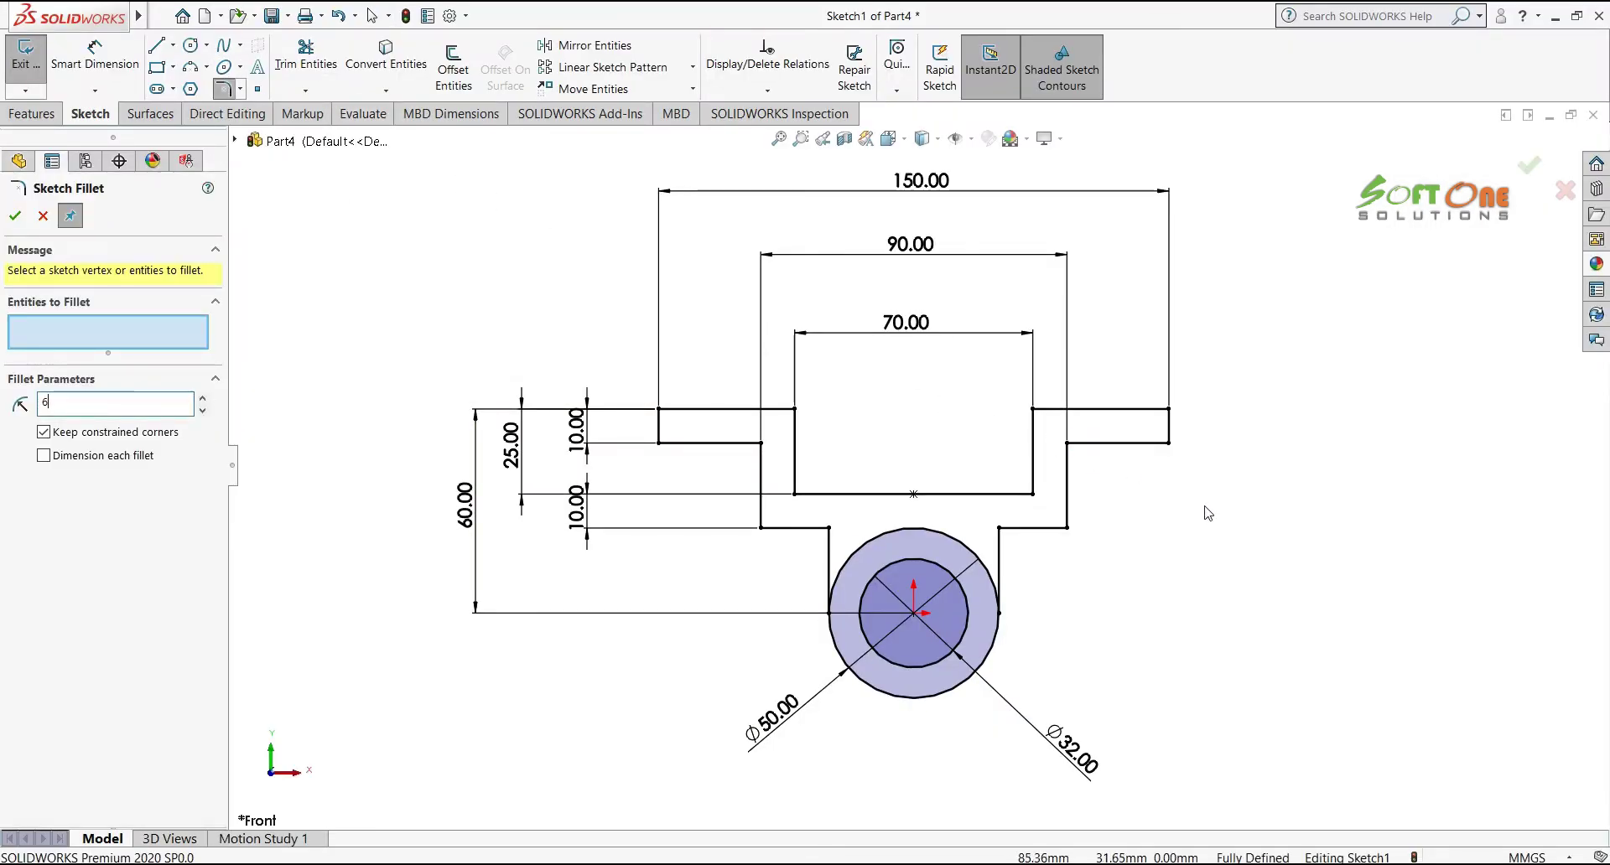
left_click(1071, 450)
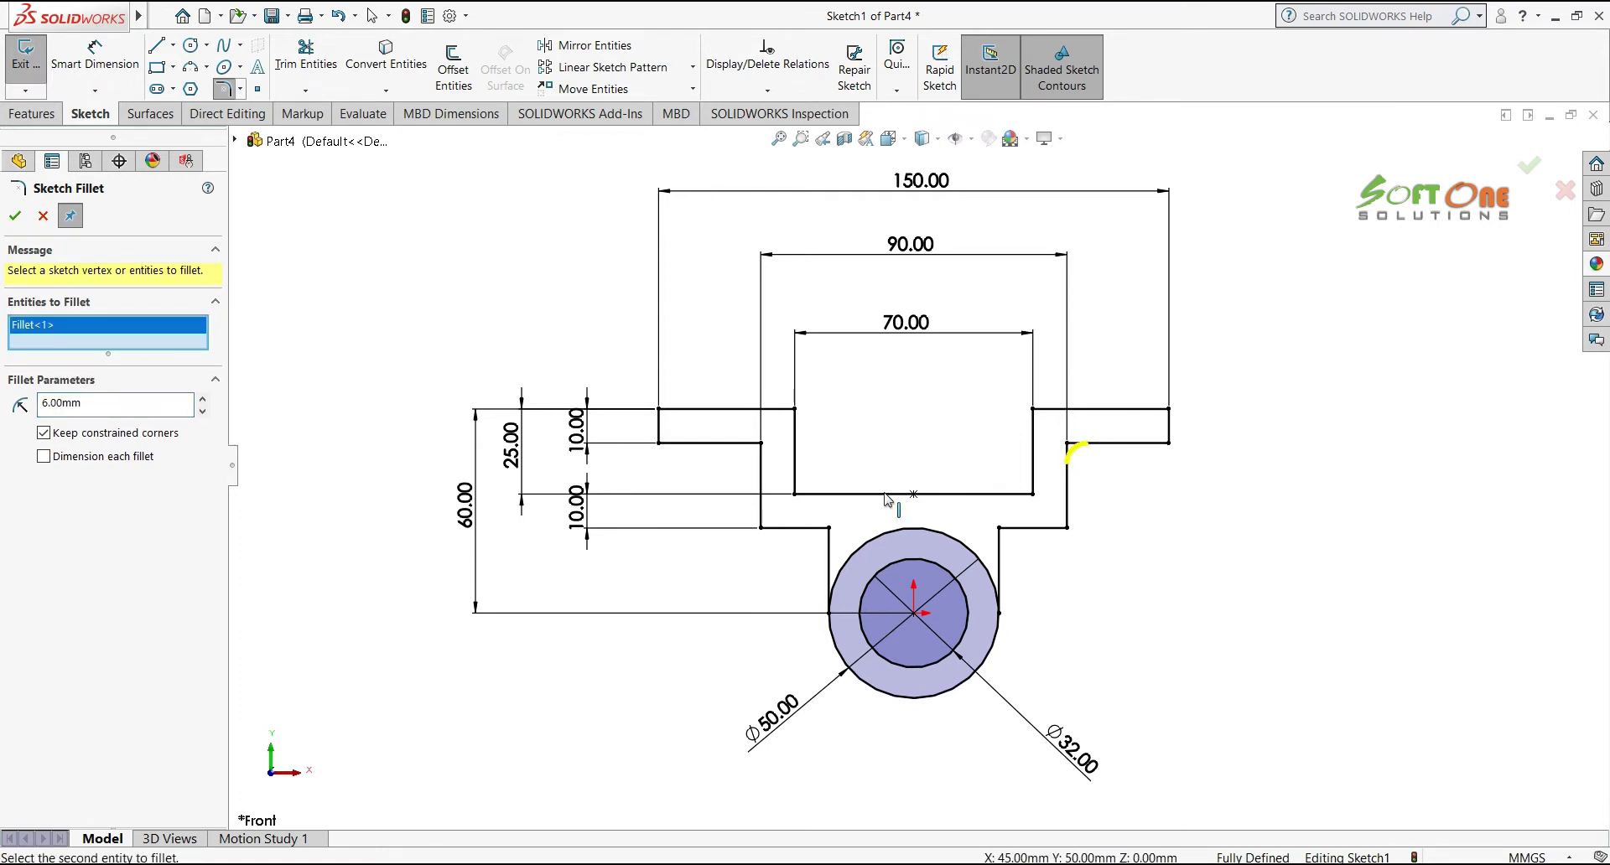
left_click(760, 446)
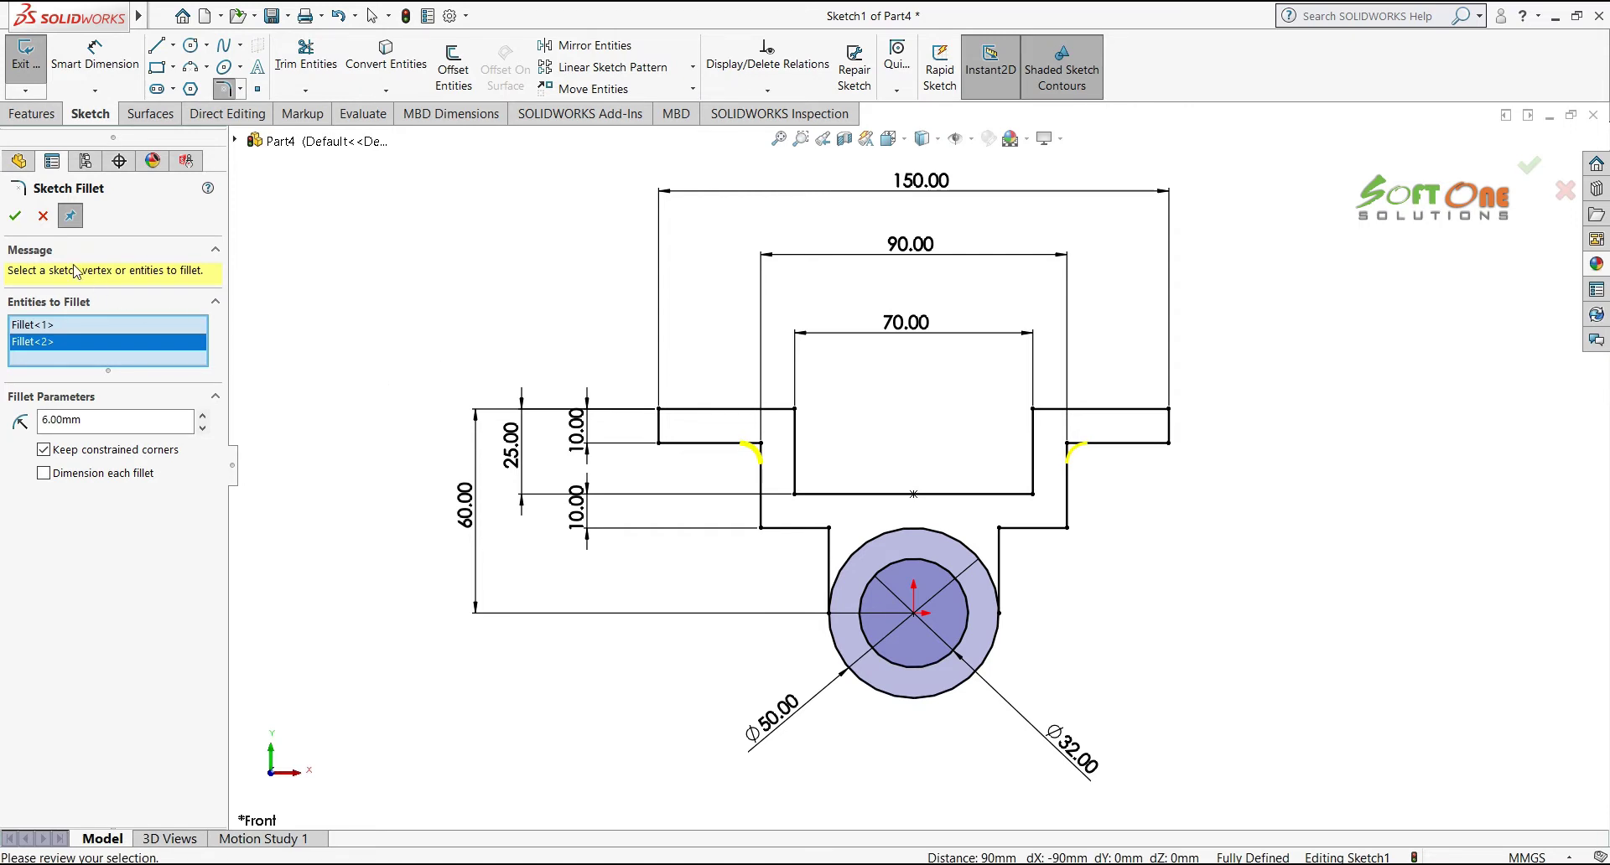
left_click(15, 217)
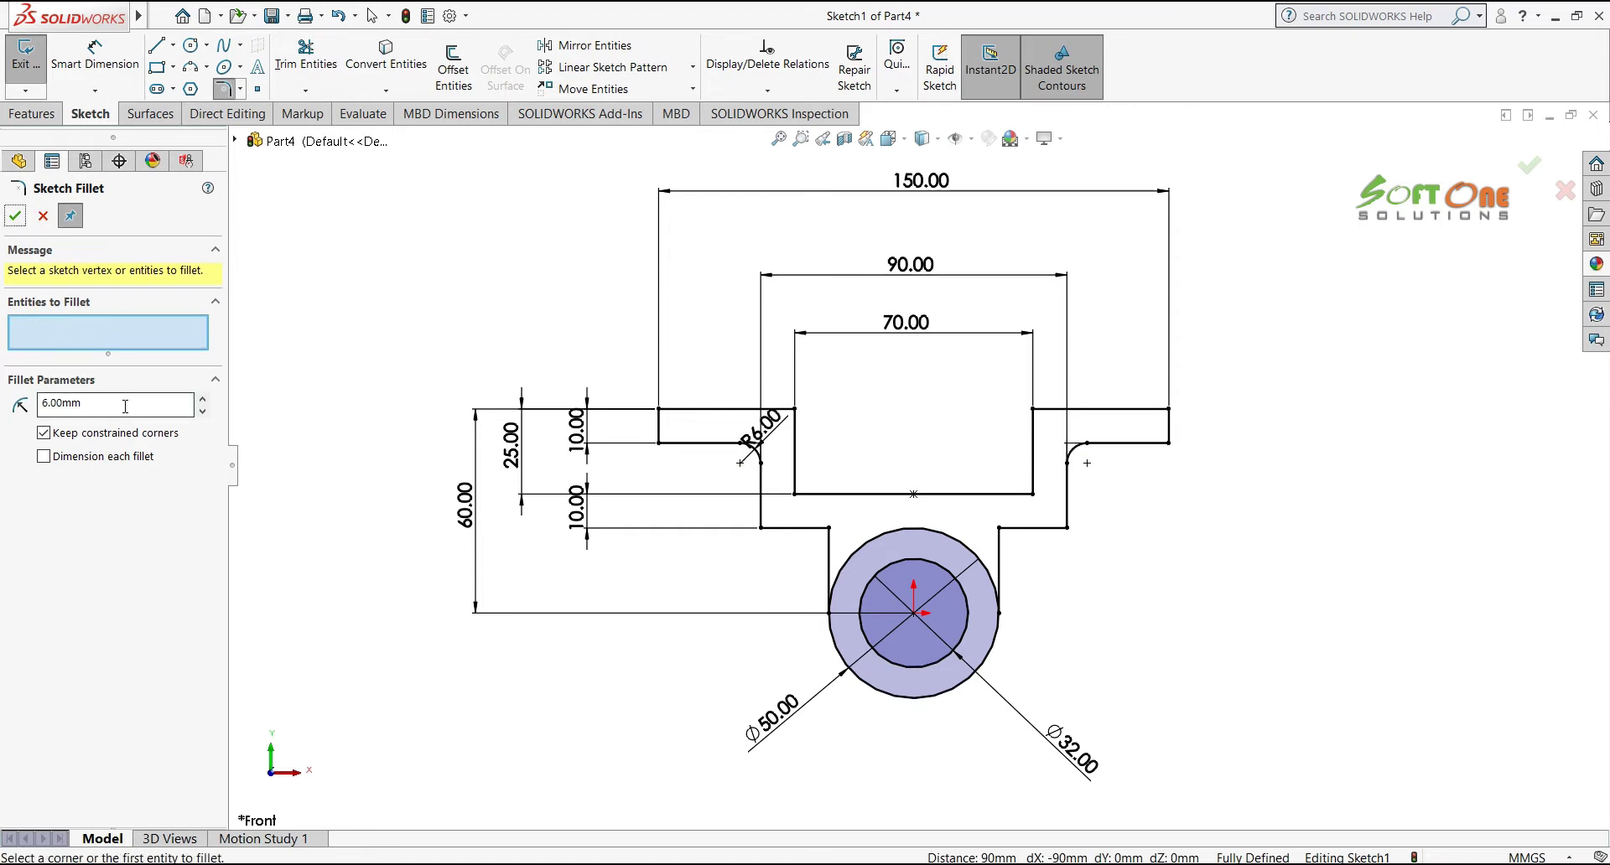
Add 12 mm sketch fillets to the two outer lower corners of the 90 mm wide step
left_click(761, 527)
left_click(1067, 528)
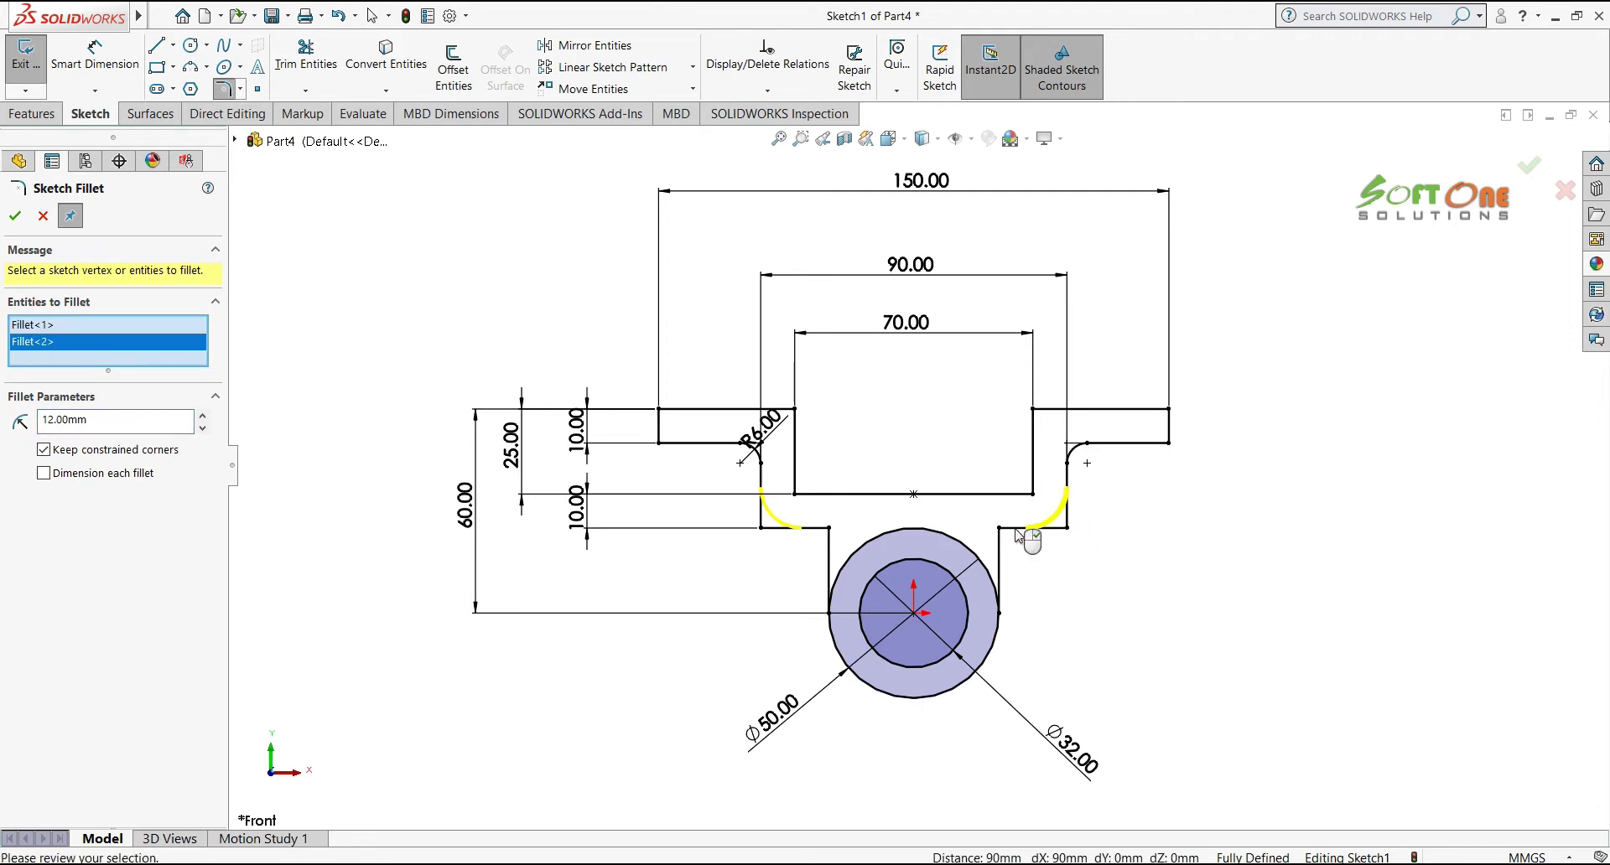
left_click(15, 216)
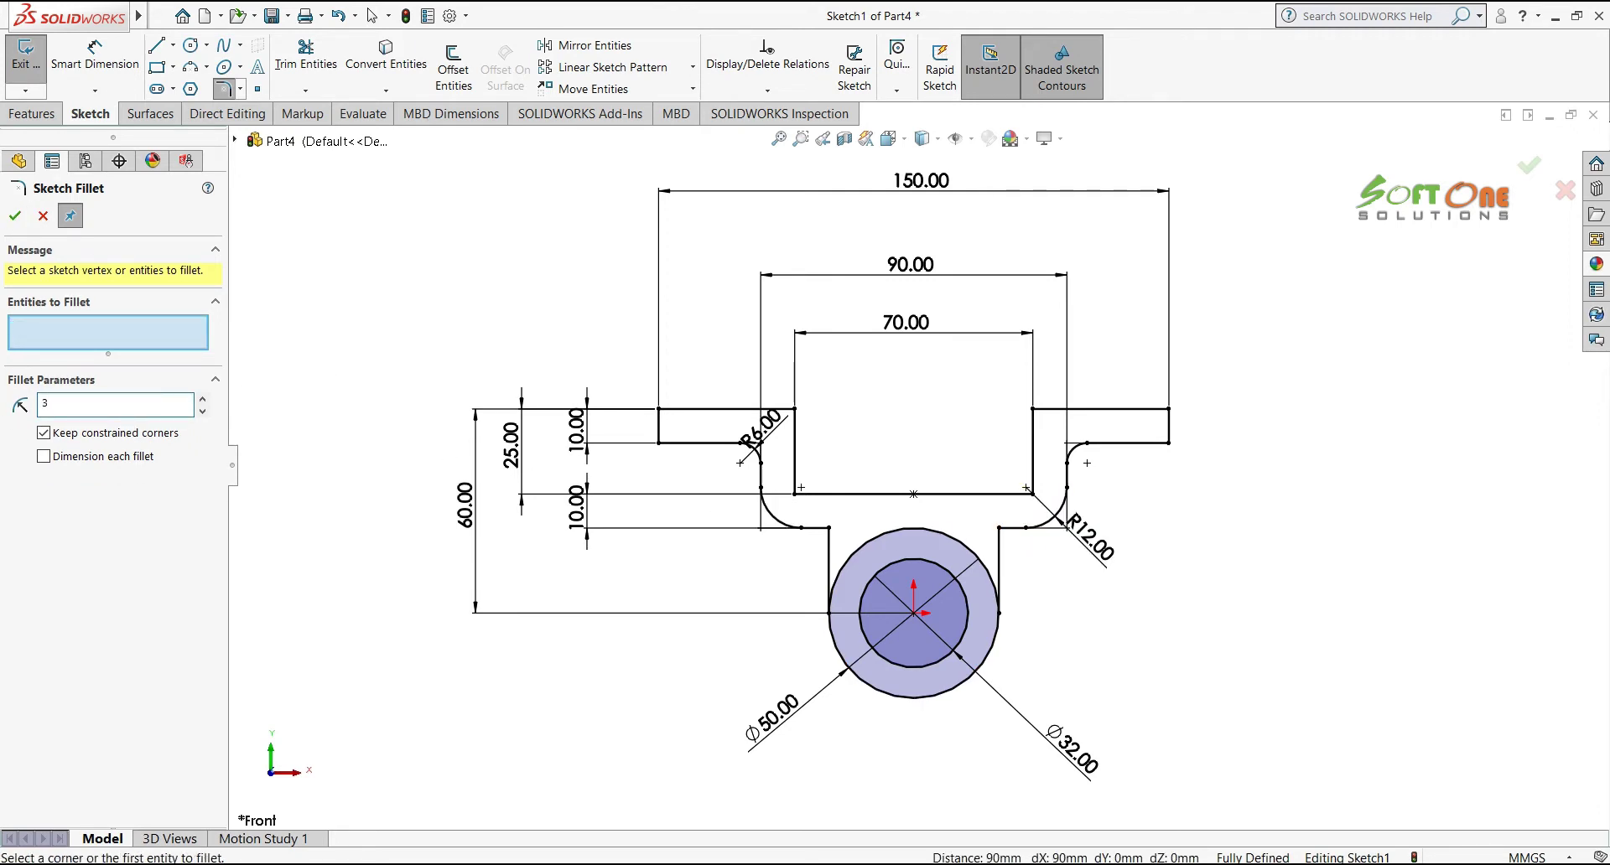
Add 3 mm sketch fillets to the two corners where the shoulder edges meet the vertical lines running to the outer circle
type("3")
left_click(830, 530)
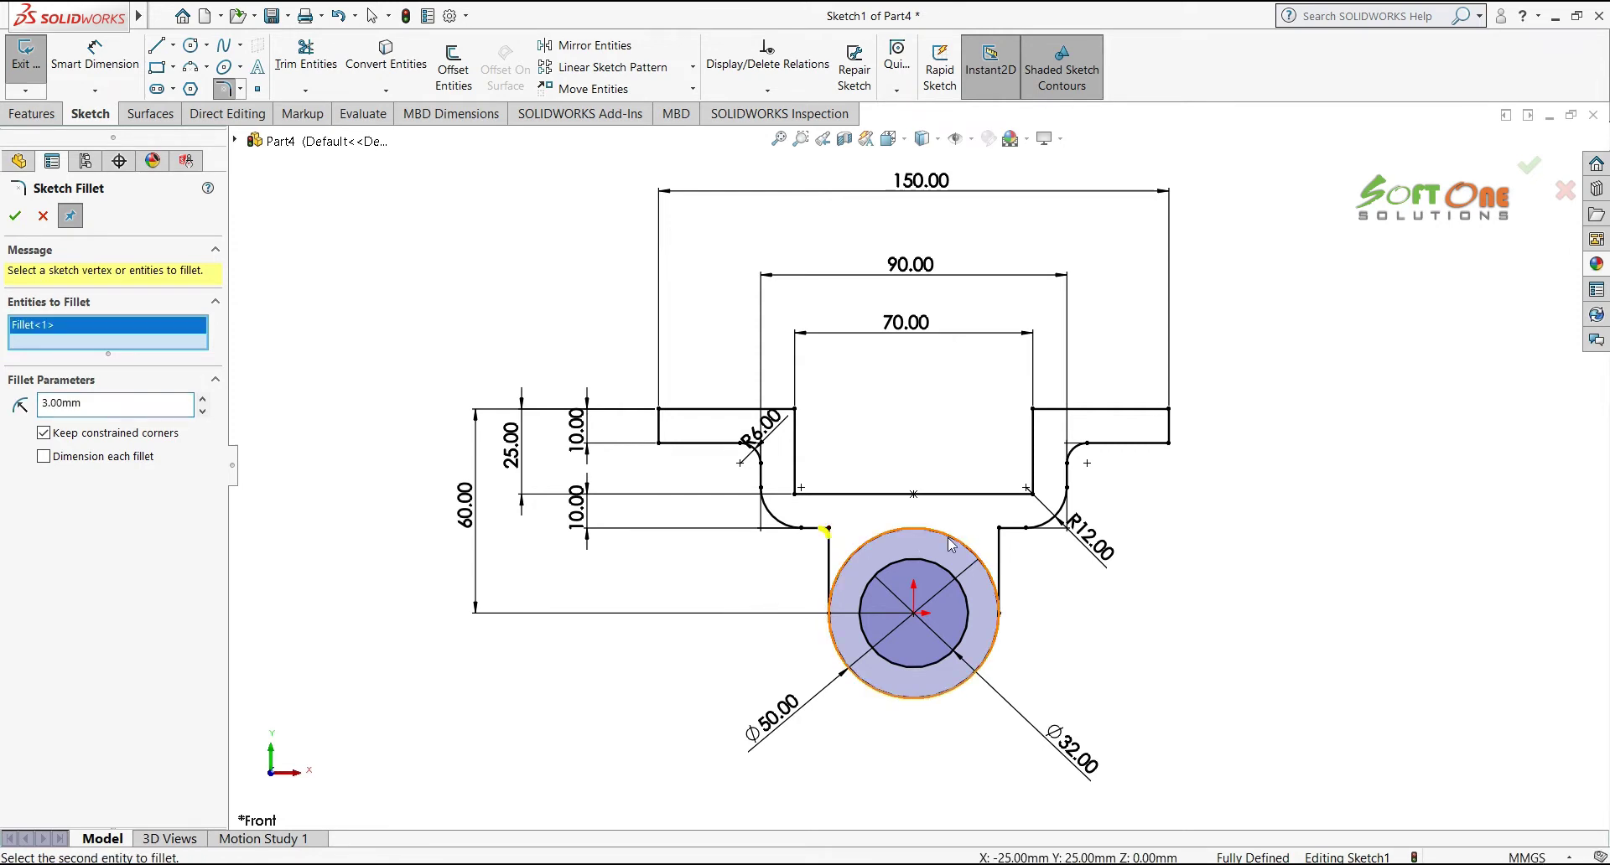
left_click(1000, 530)
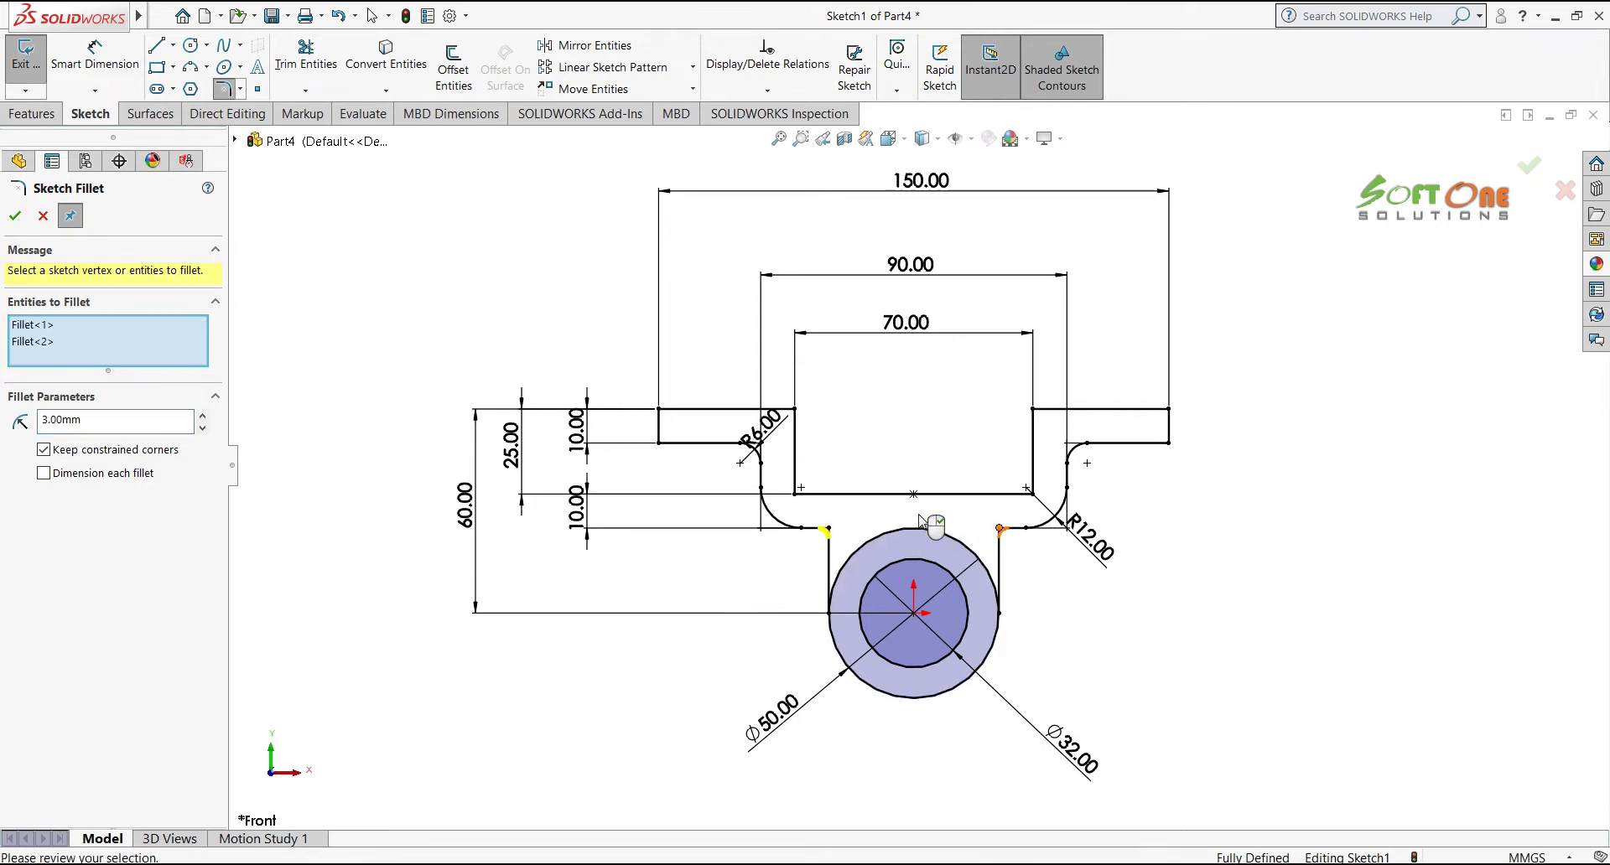
left_click(15, 216)
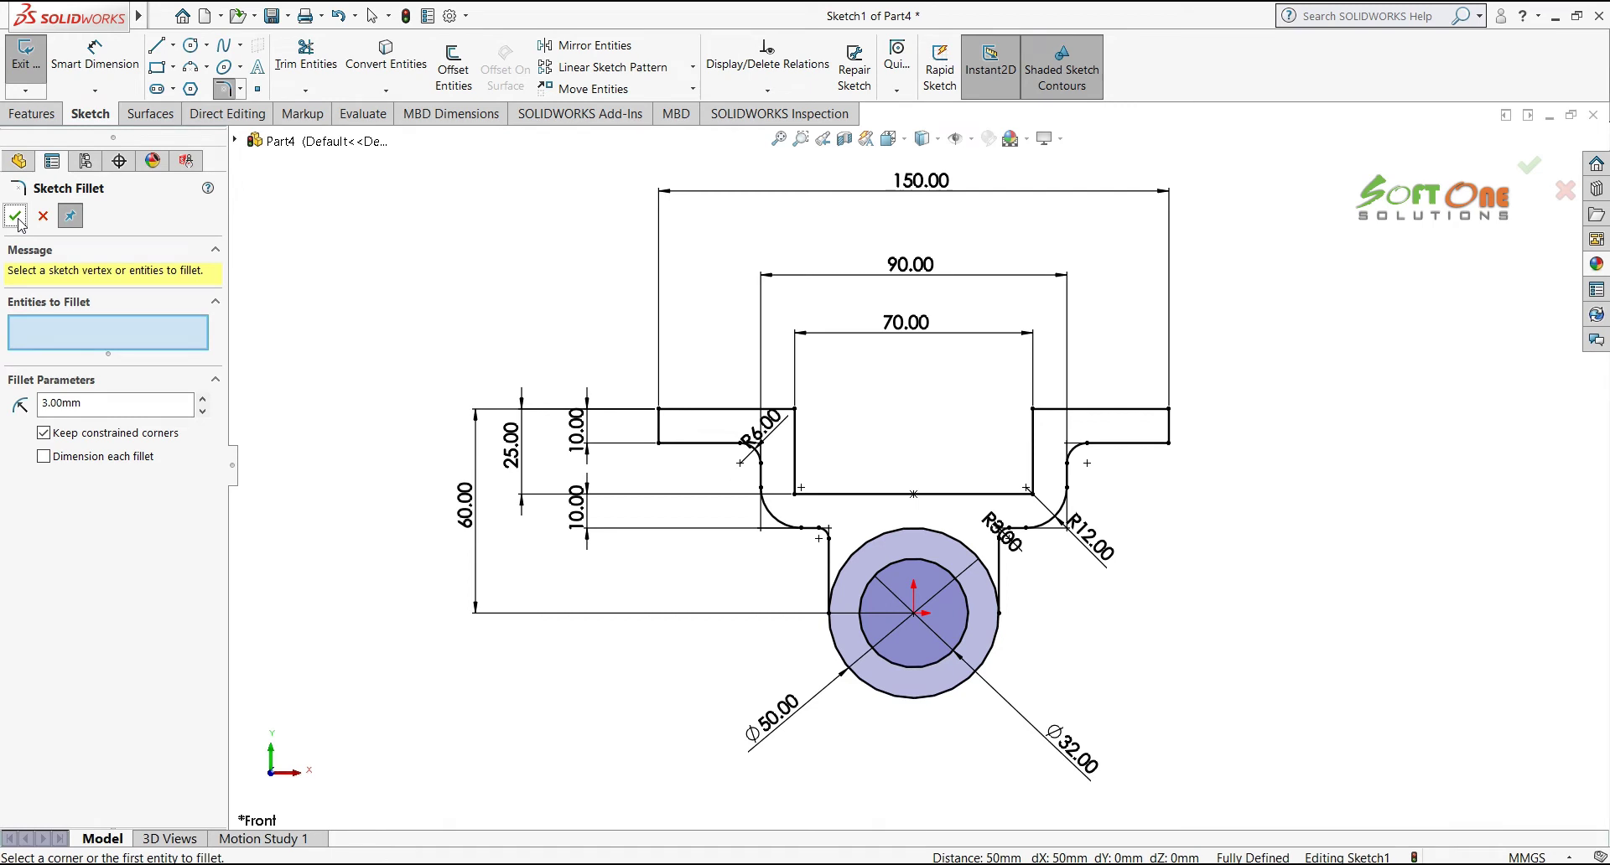
Add 3 mm sketch fillets to both lower inner corners of the 70 mm wide recess, accepting the relation removal, and end filleting
left_click(796, 493)
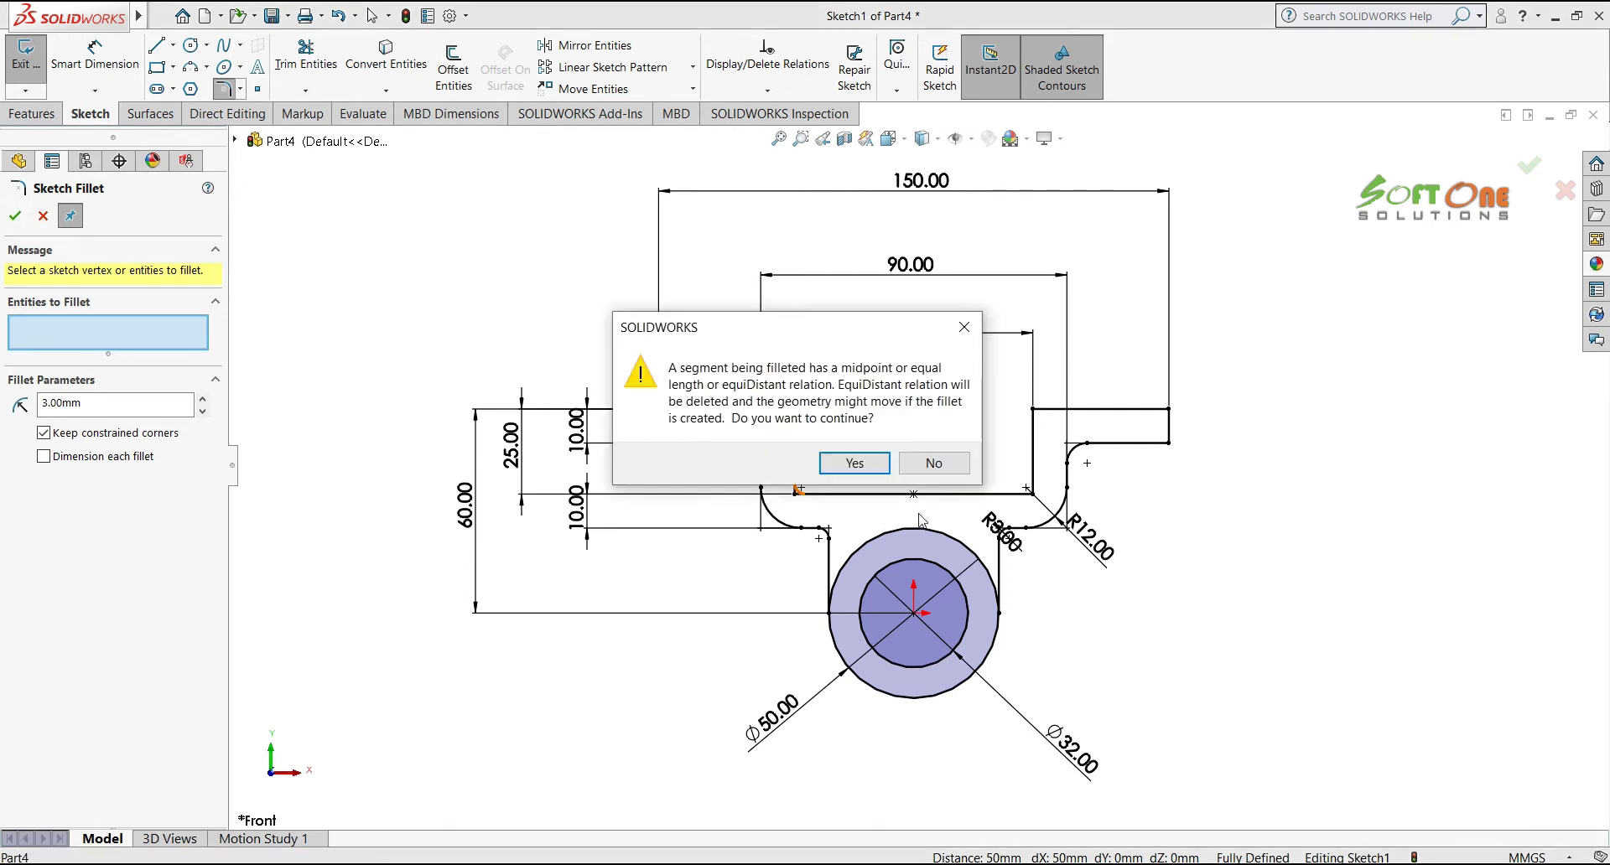
left_click(855, 463)
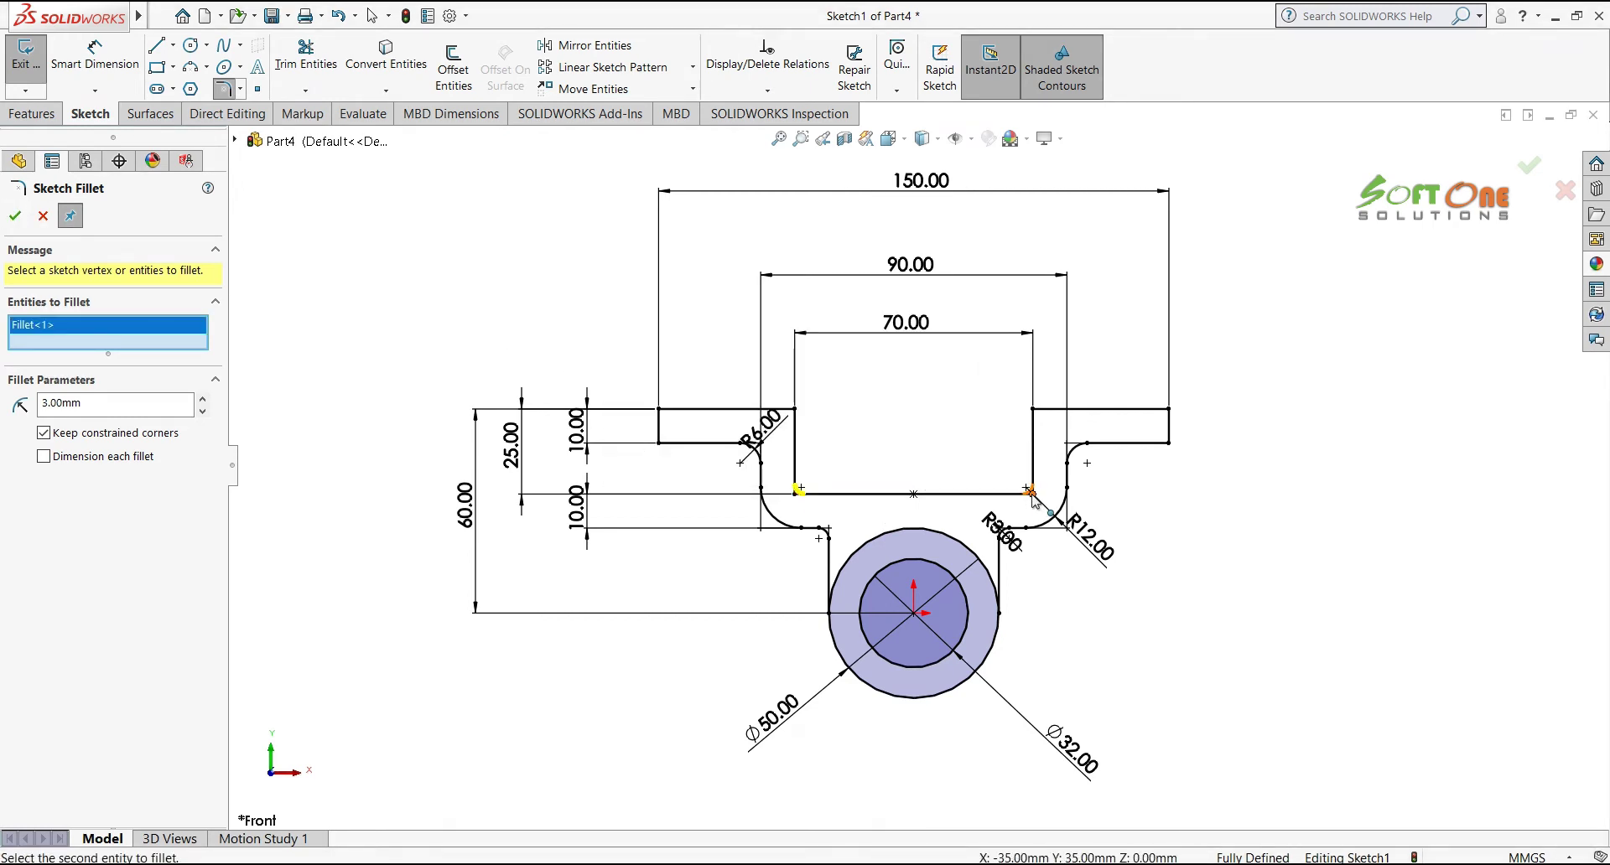
left_click(1031, 493)
left_click(854, 463)
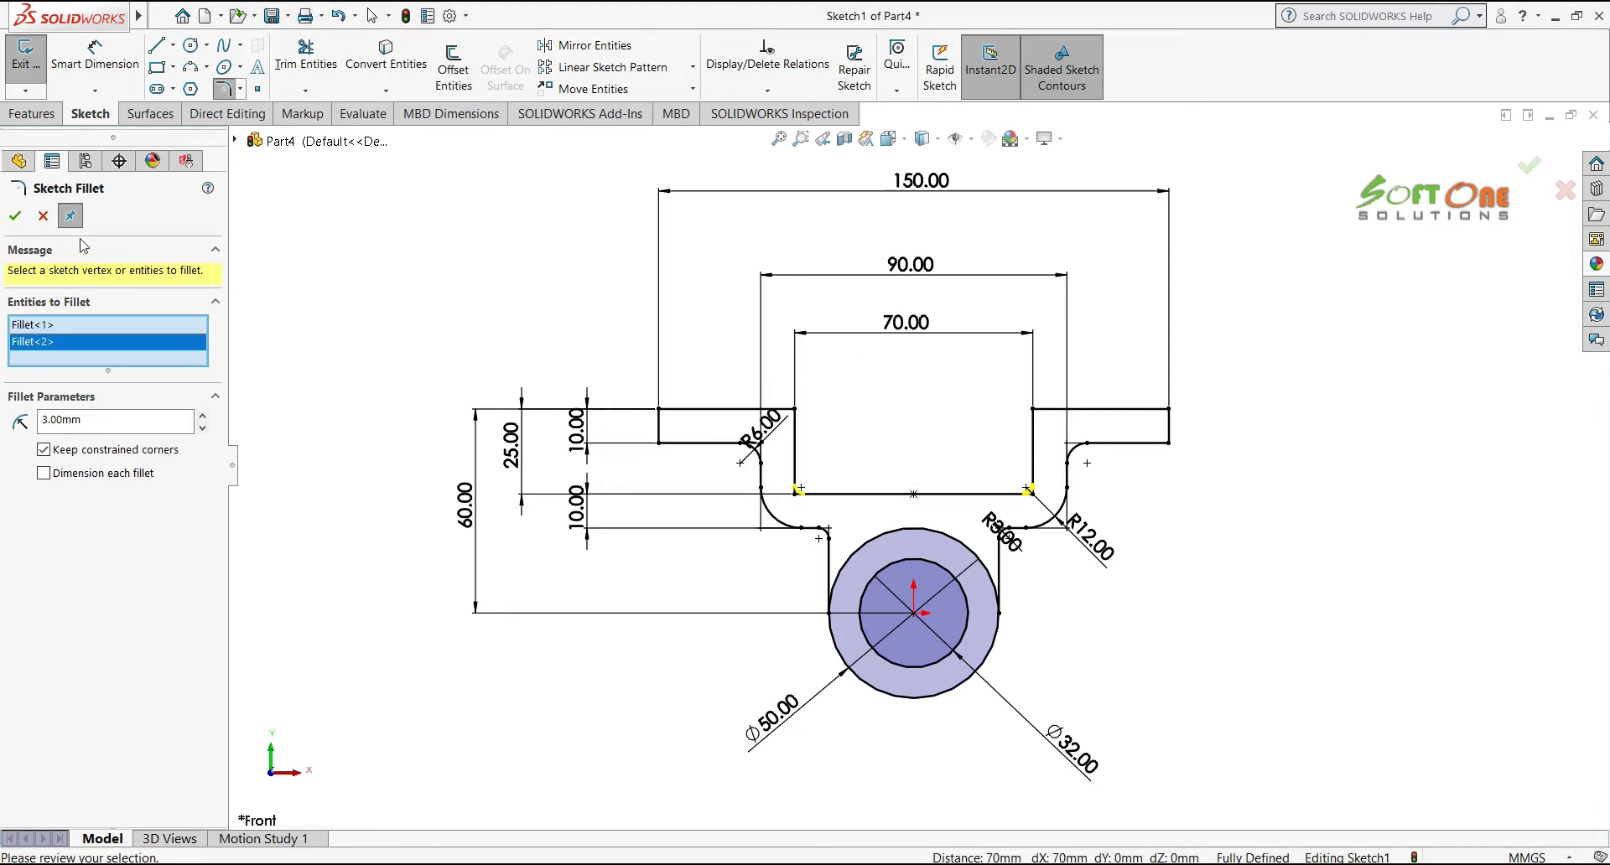
left_click(22, 225)
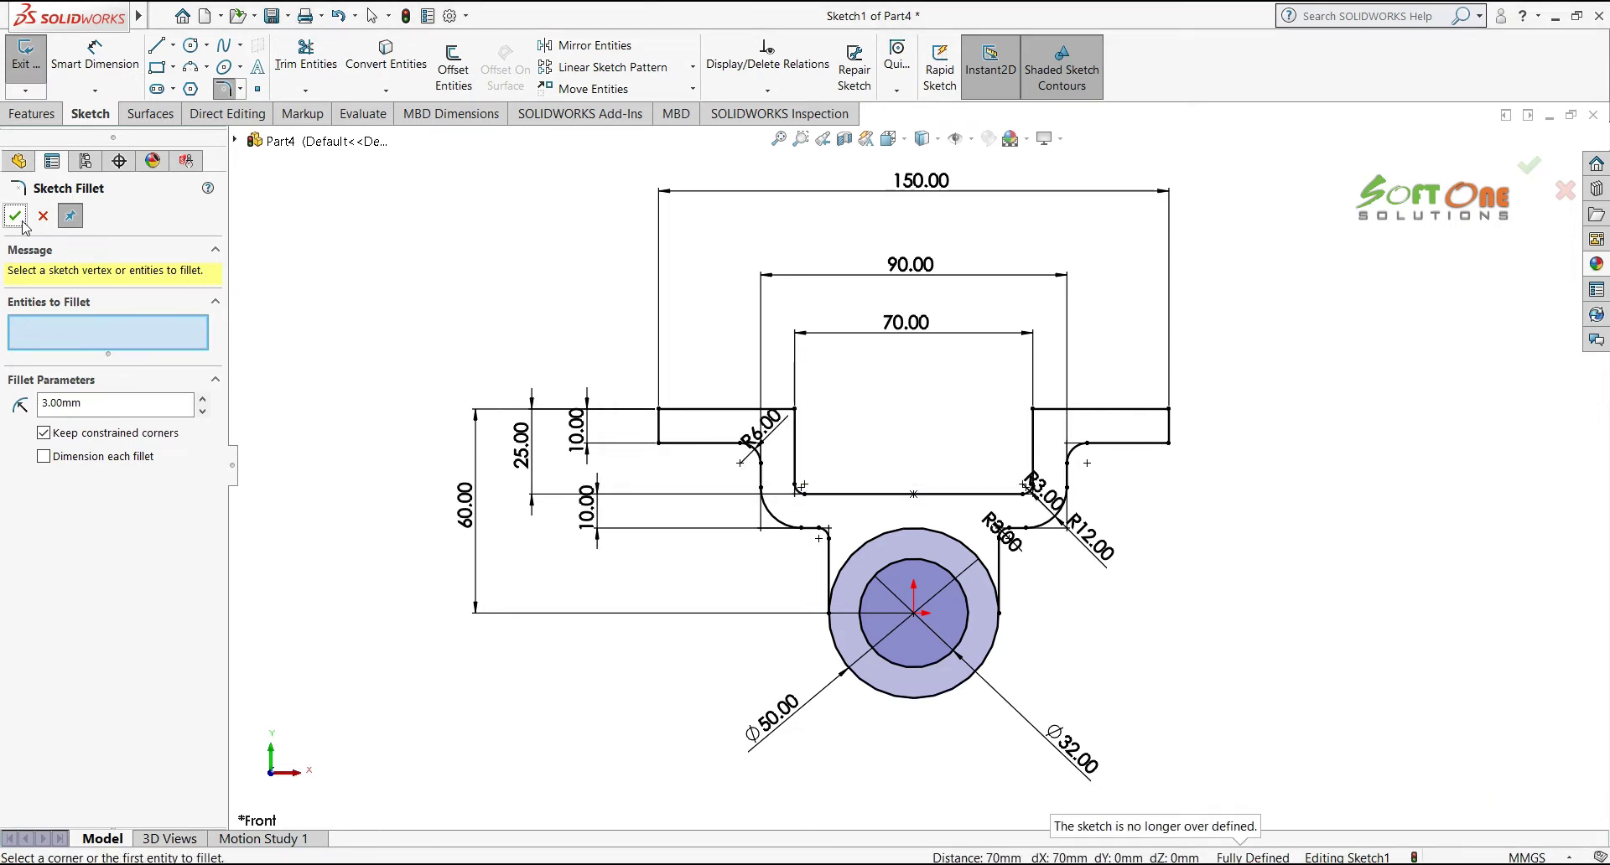
left_click(21, 221)
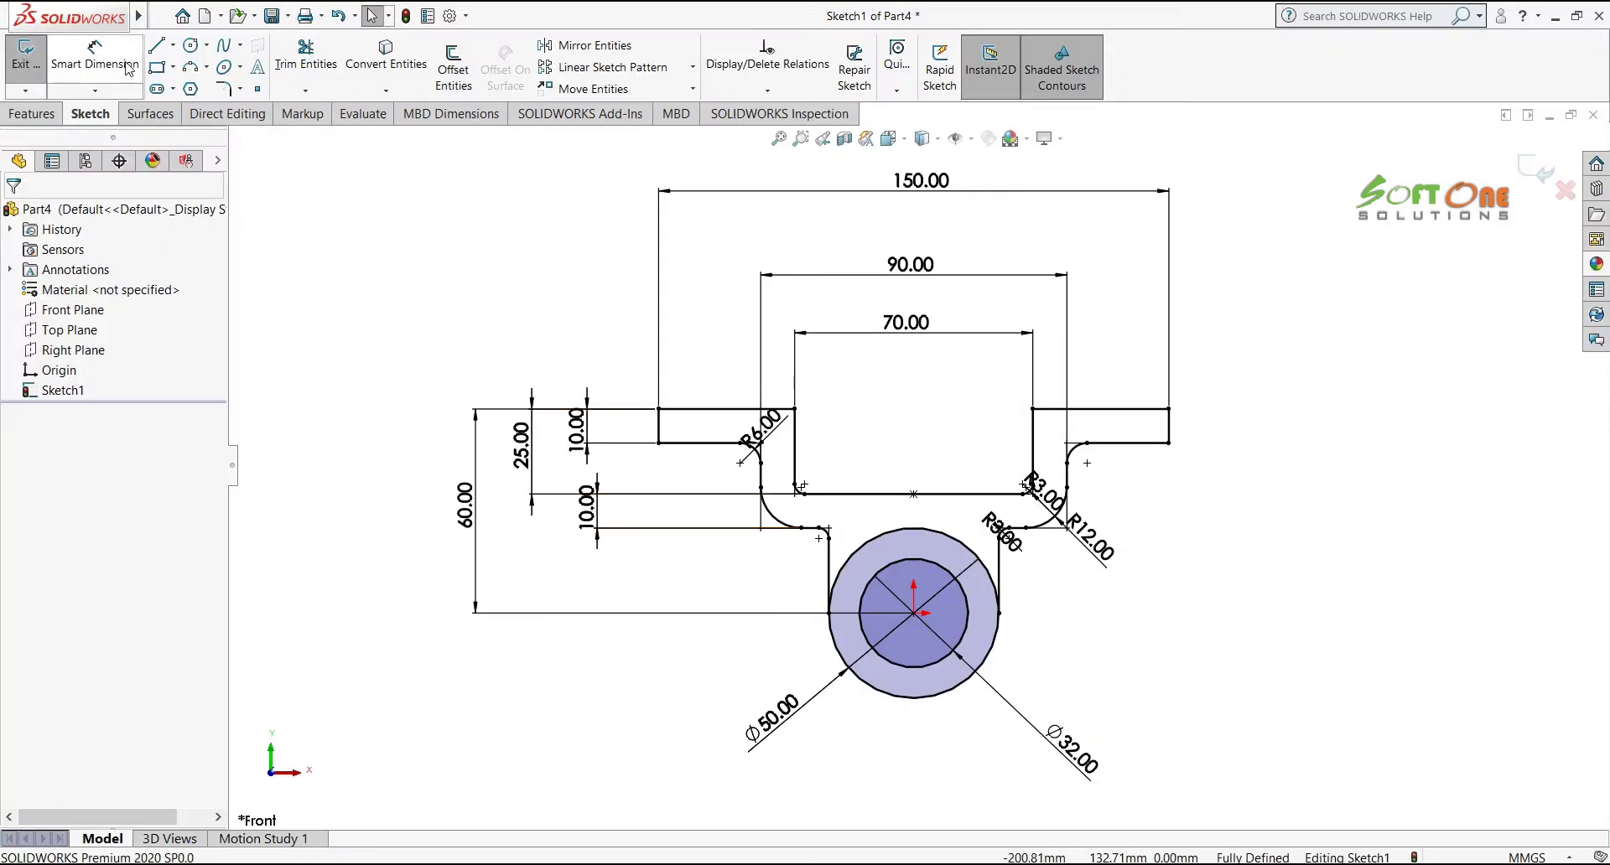
Sketch a left stepped line chain from below the origin: about 39 mm left, 47 mm up, 31 mm left and 34 mm up
left_click(159, 45)
scroll(923, 453, "up", 2)
scroll(897, 694, "down", 2)
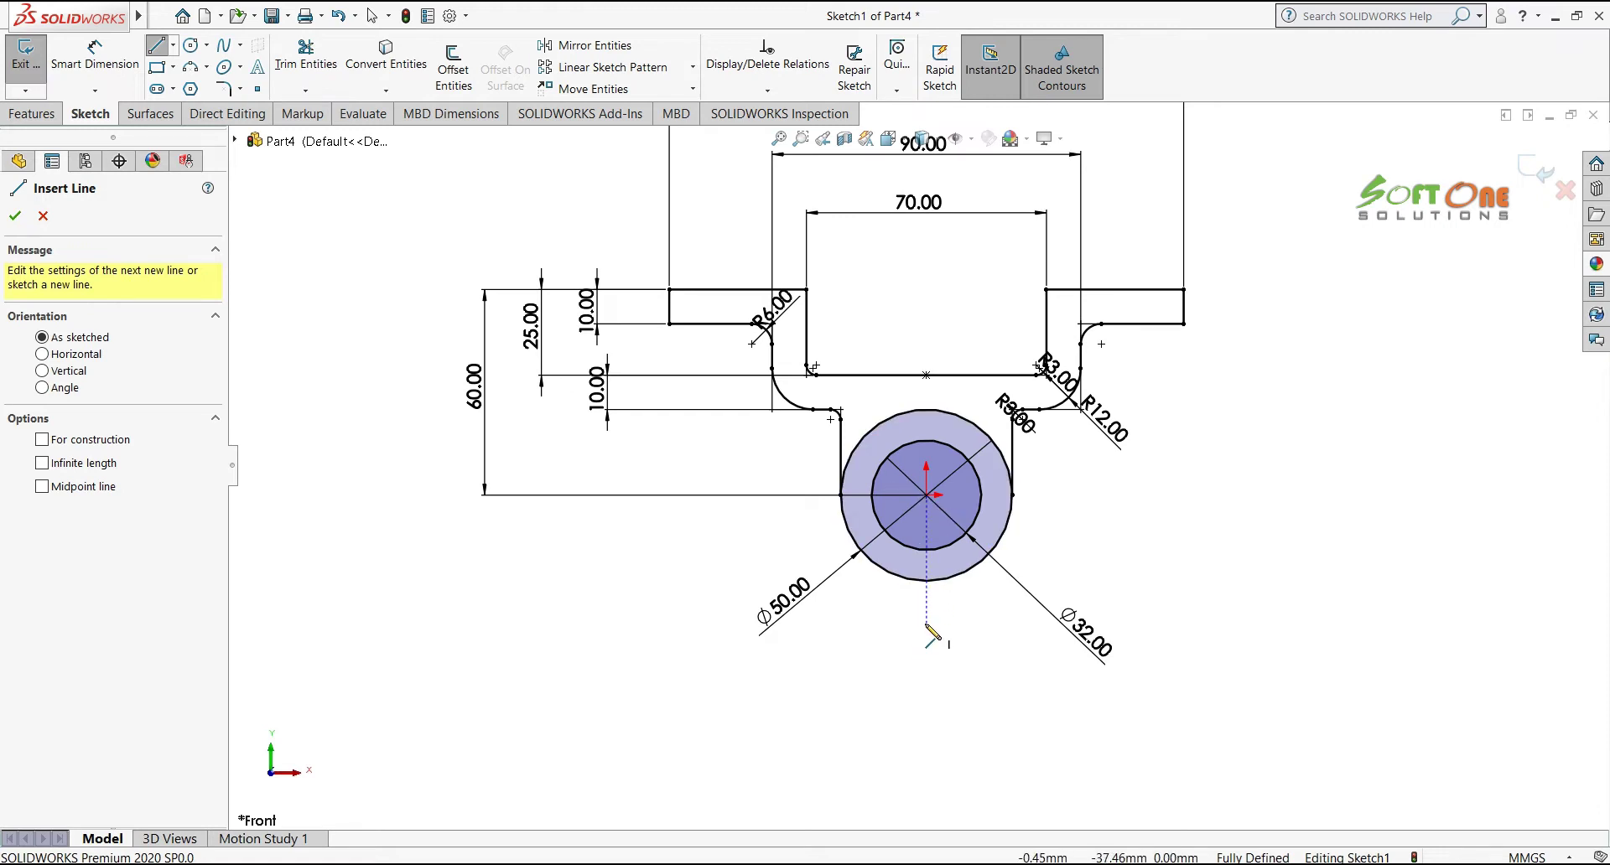
left_click(926, 625)
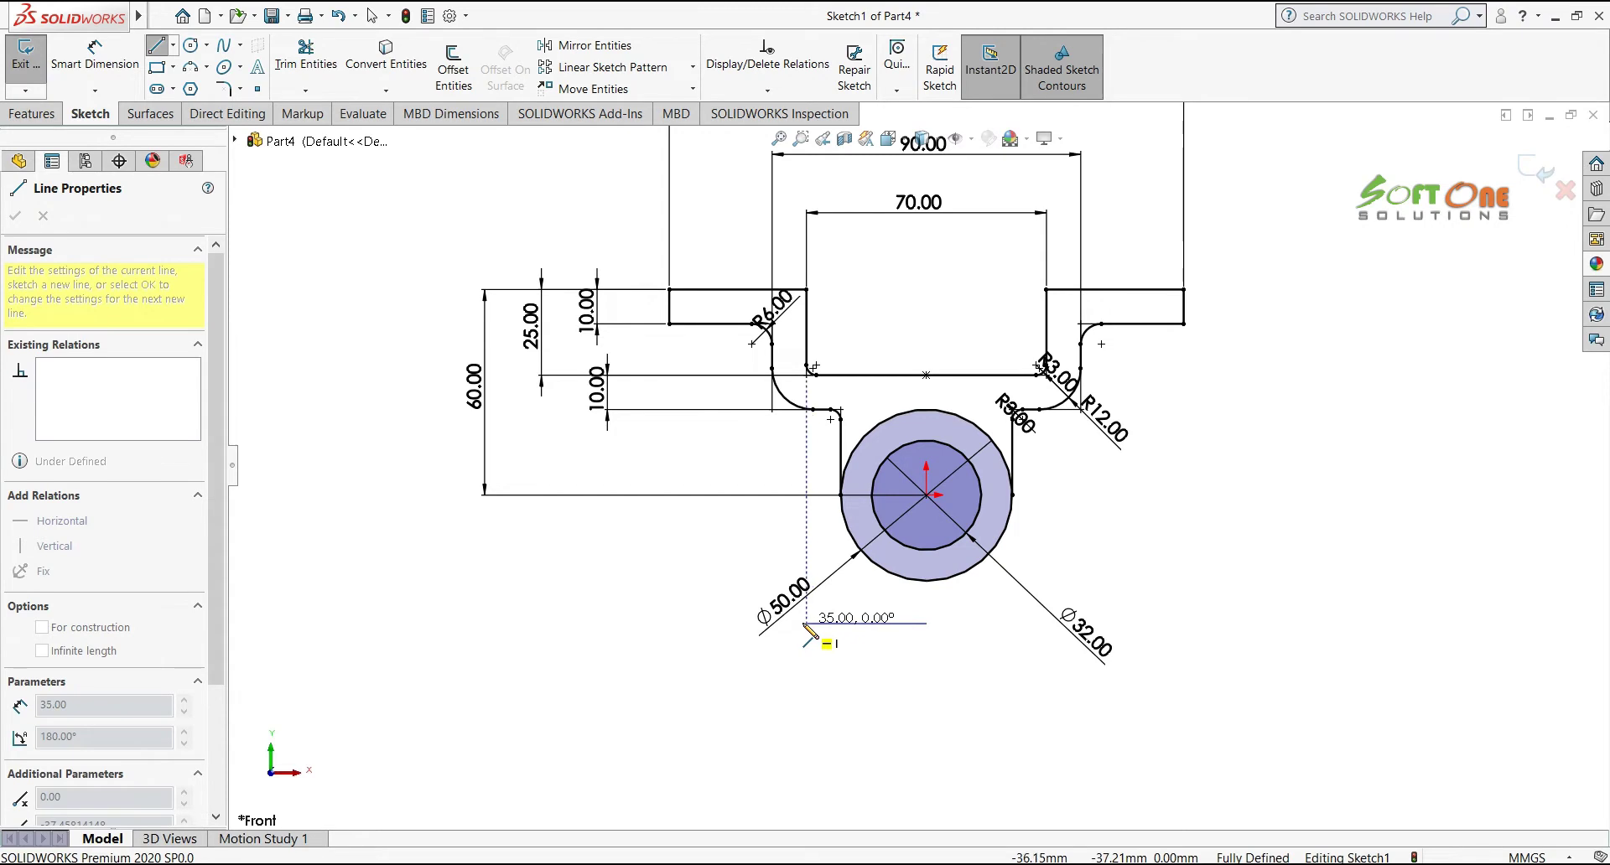
left_click(794, 624)
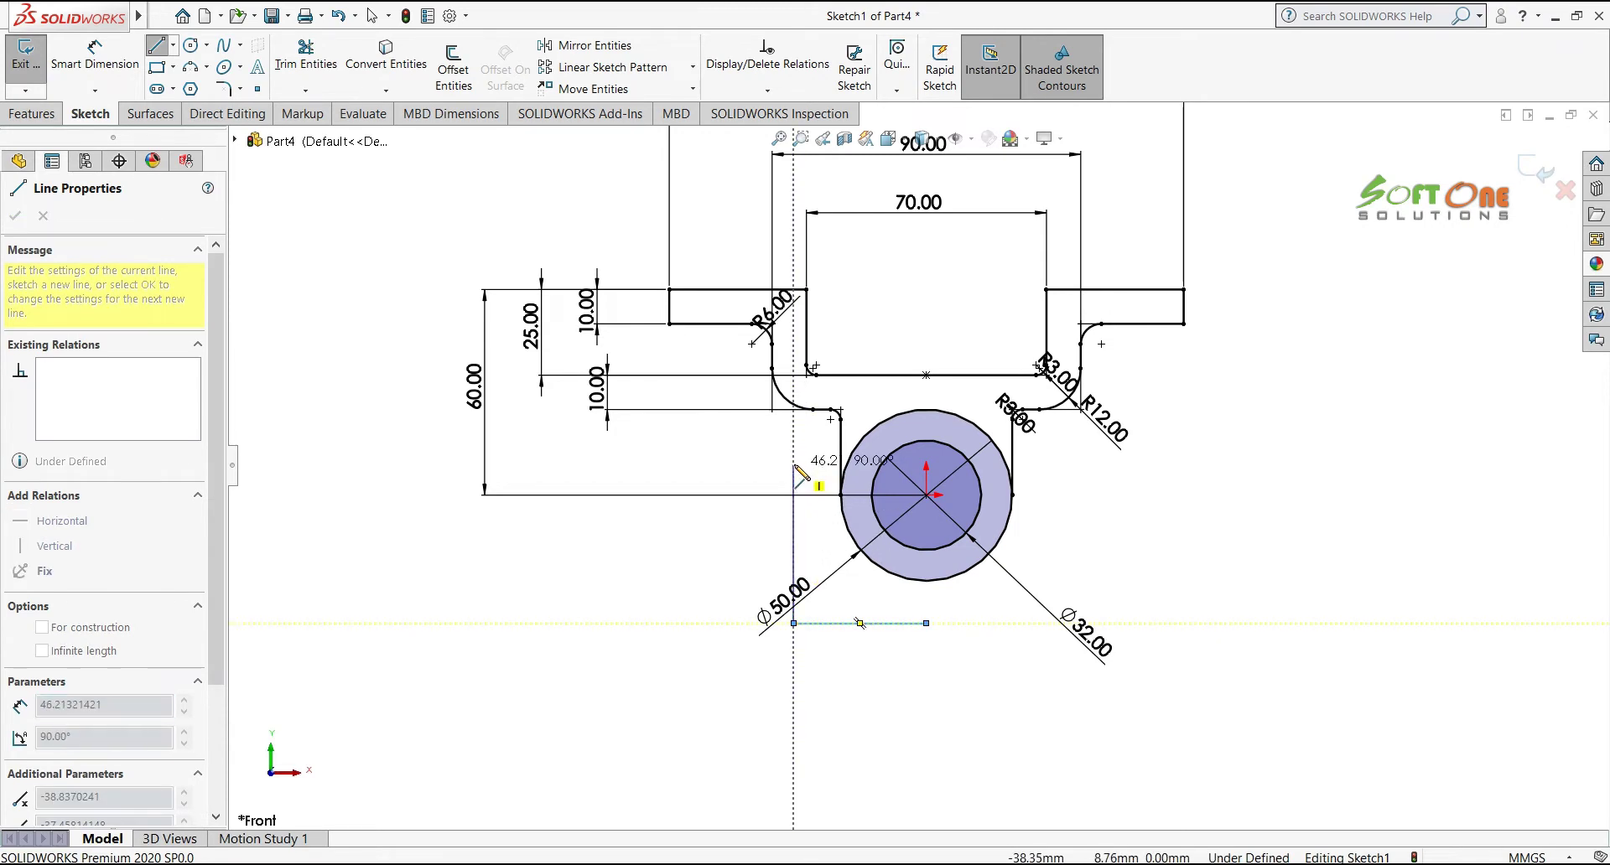
left_click(793, 462)
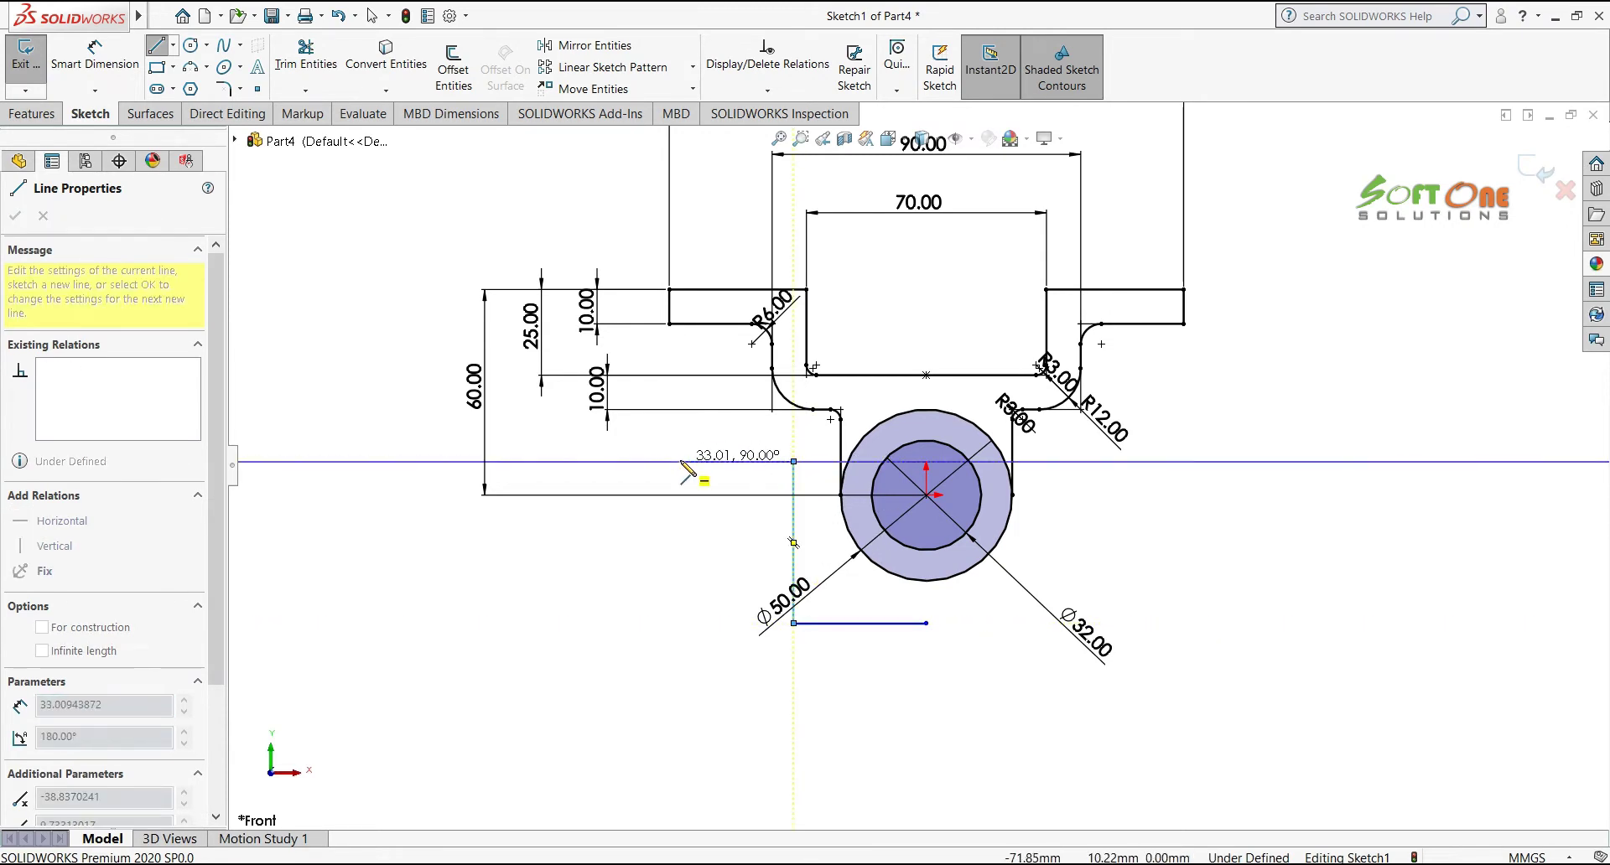
left_click(686, 461)
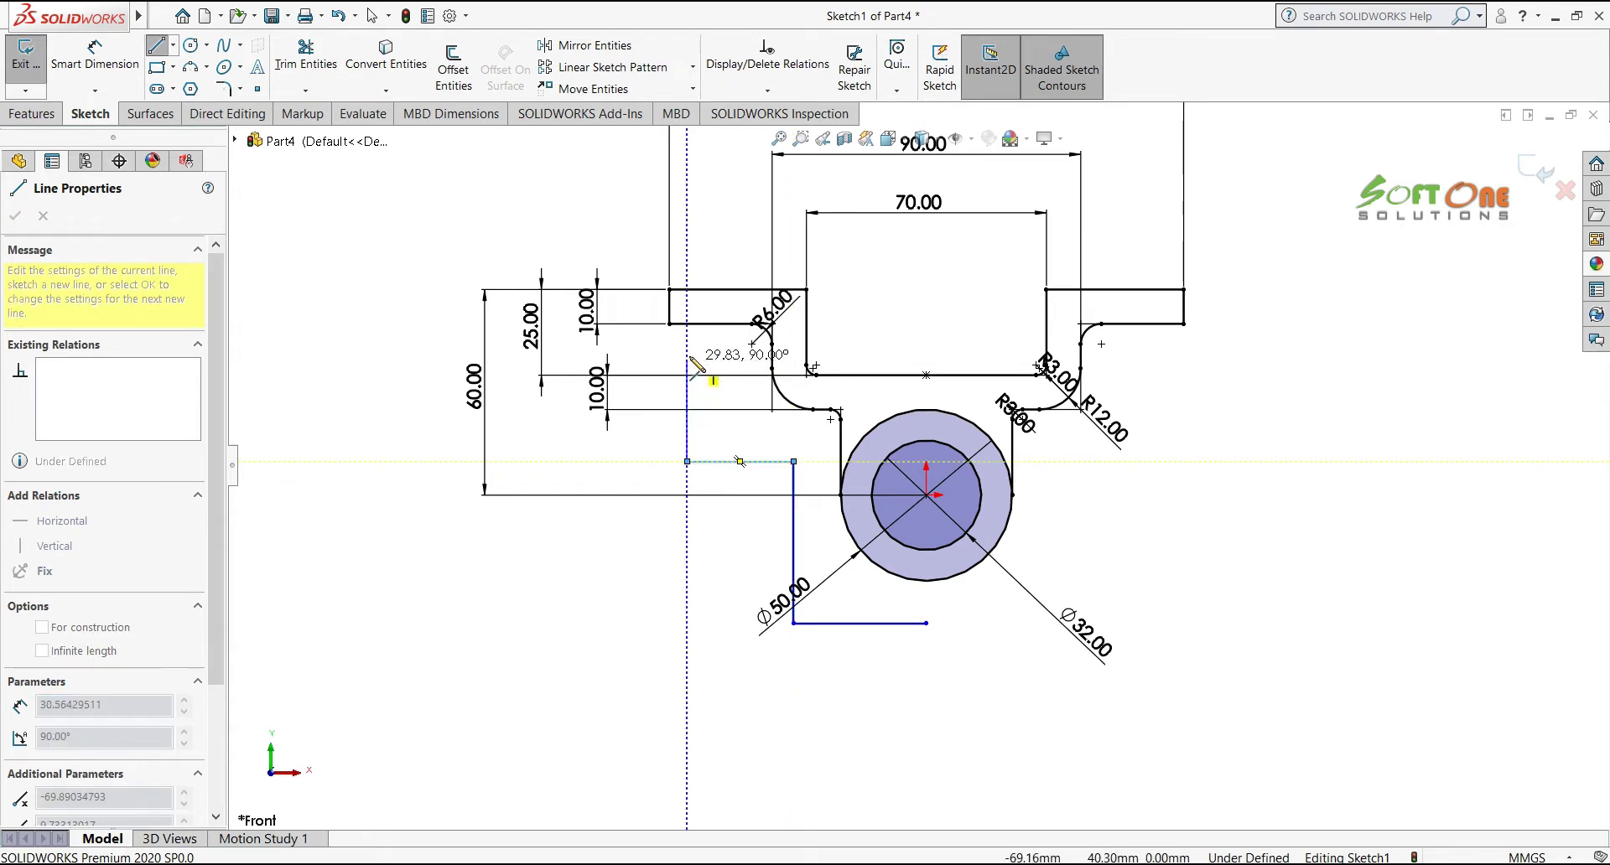
left_click(690, 348)
Add a tangent arc from the line chain's upper end to the left flange's lower outer corner, and end the Line command
scroll(692, 352, "up", 3)
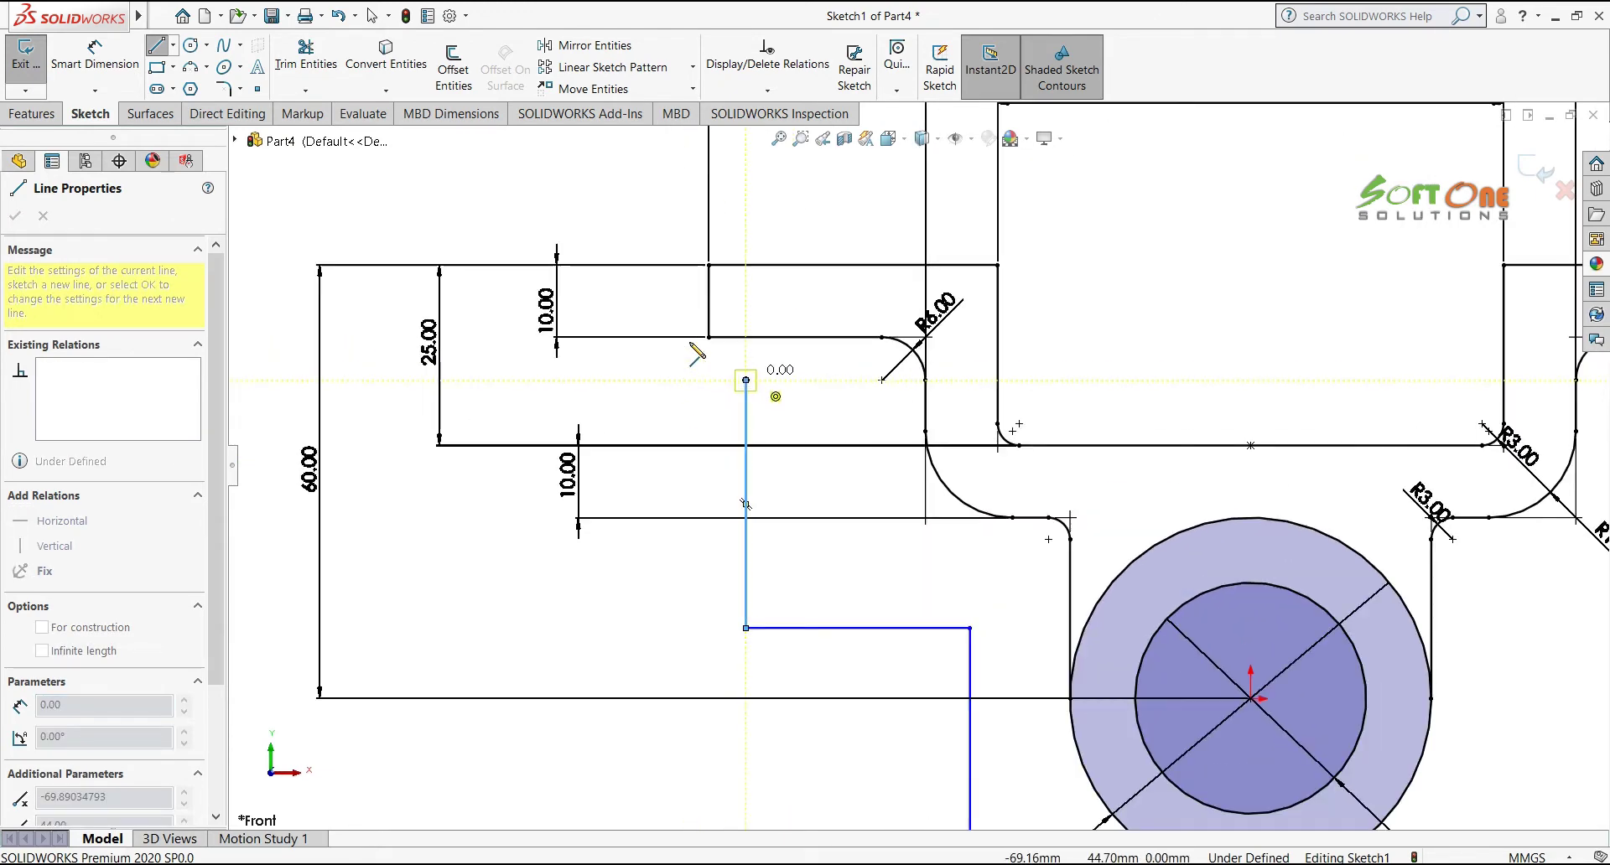
right_click(741, 378)
left_click(776, 424)
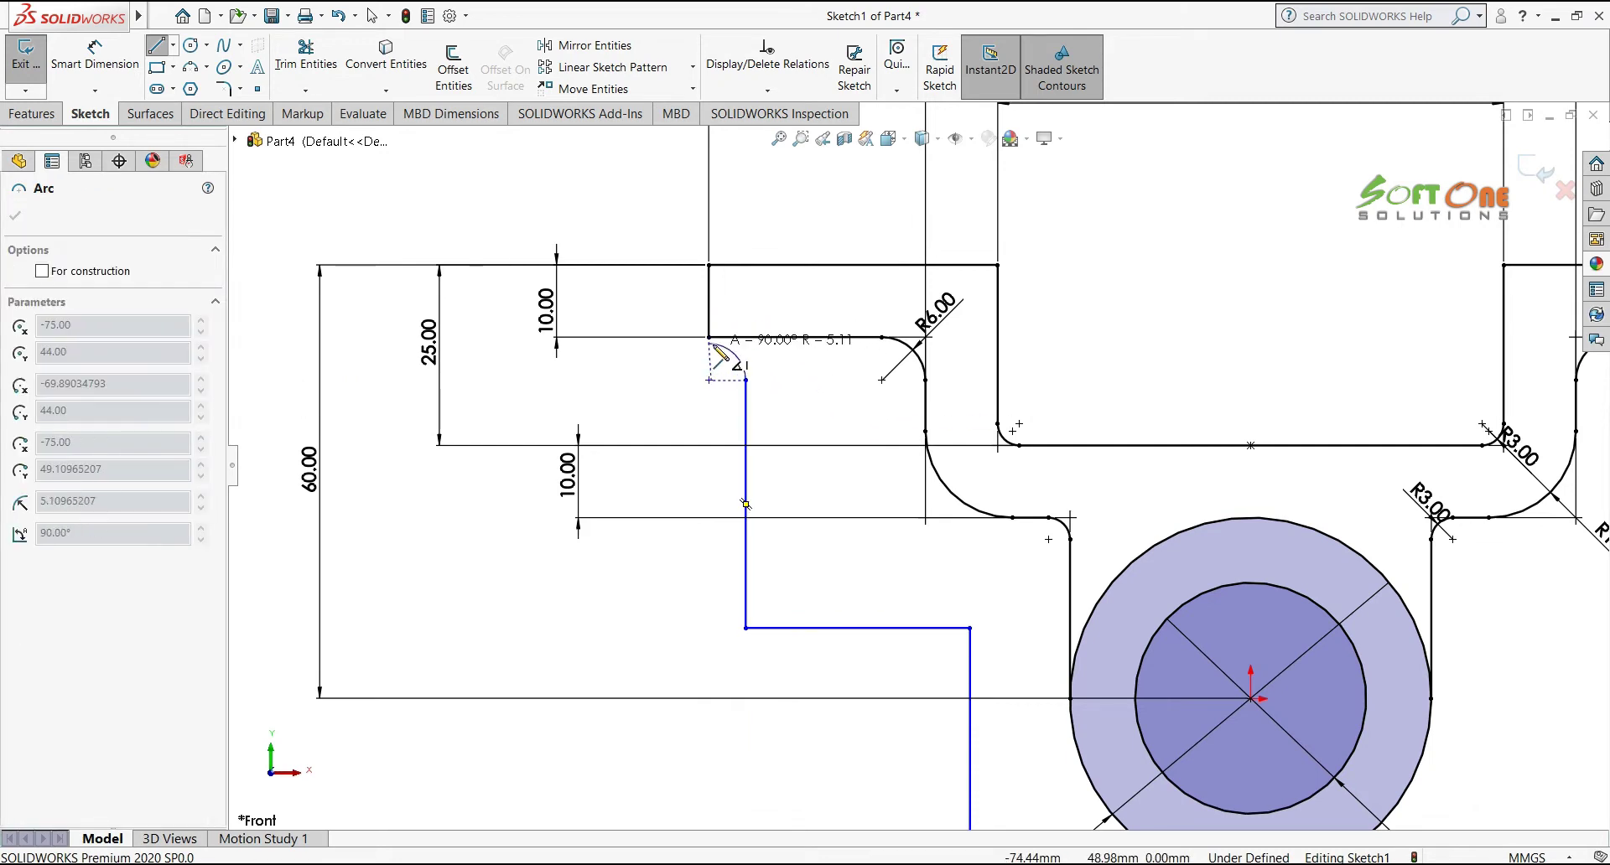
left_click(708, 337)
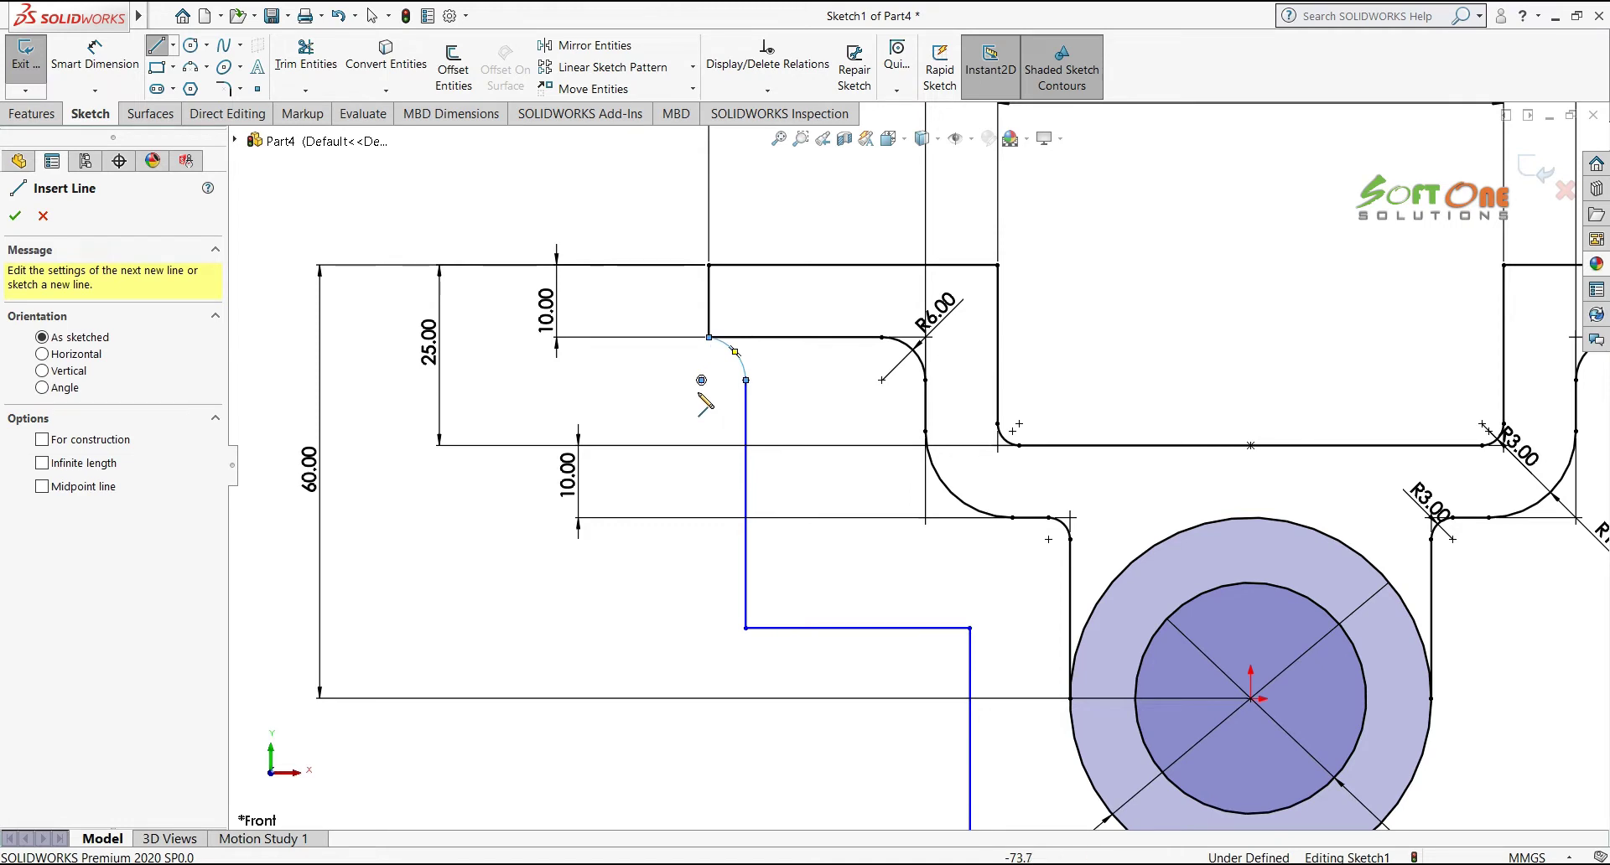
left_click(24, 216)
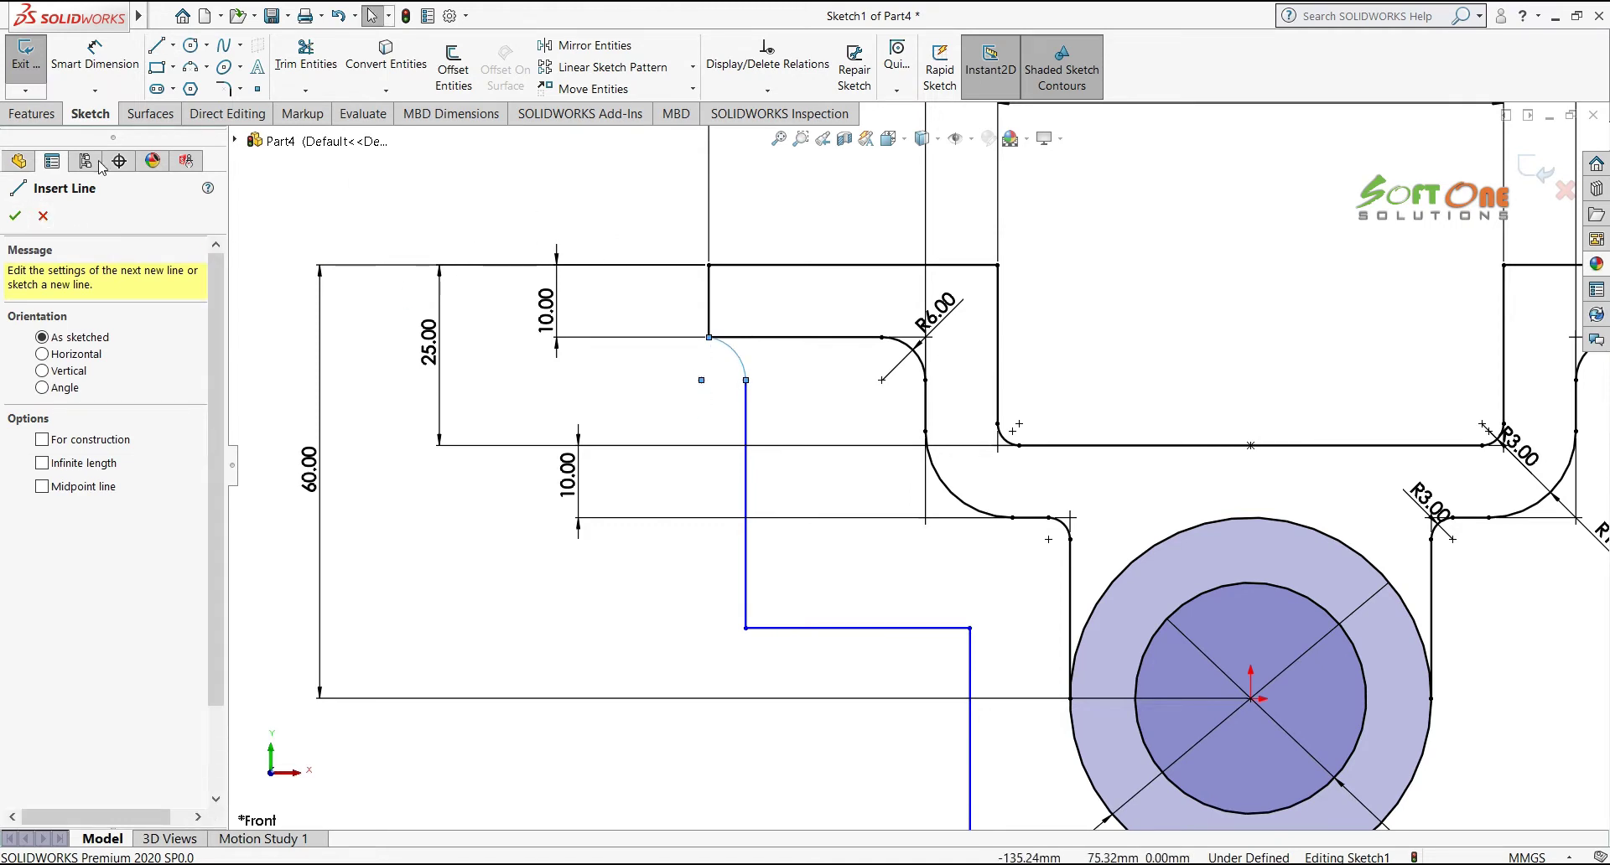
left_click(15, 218)
Add a vertical relation between the origin and the open end of the lowest horizontal line
key("f")
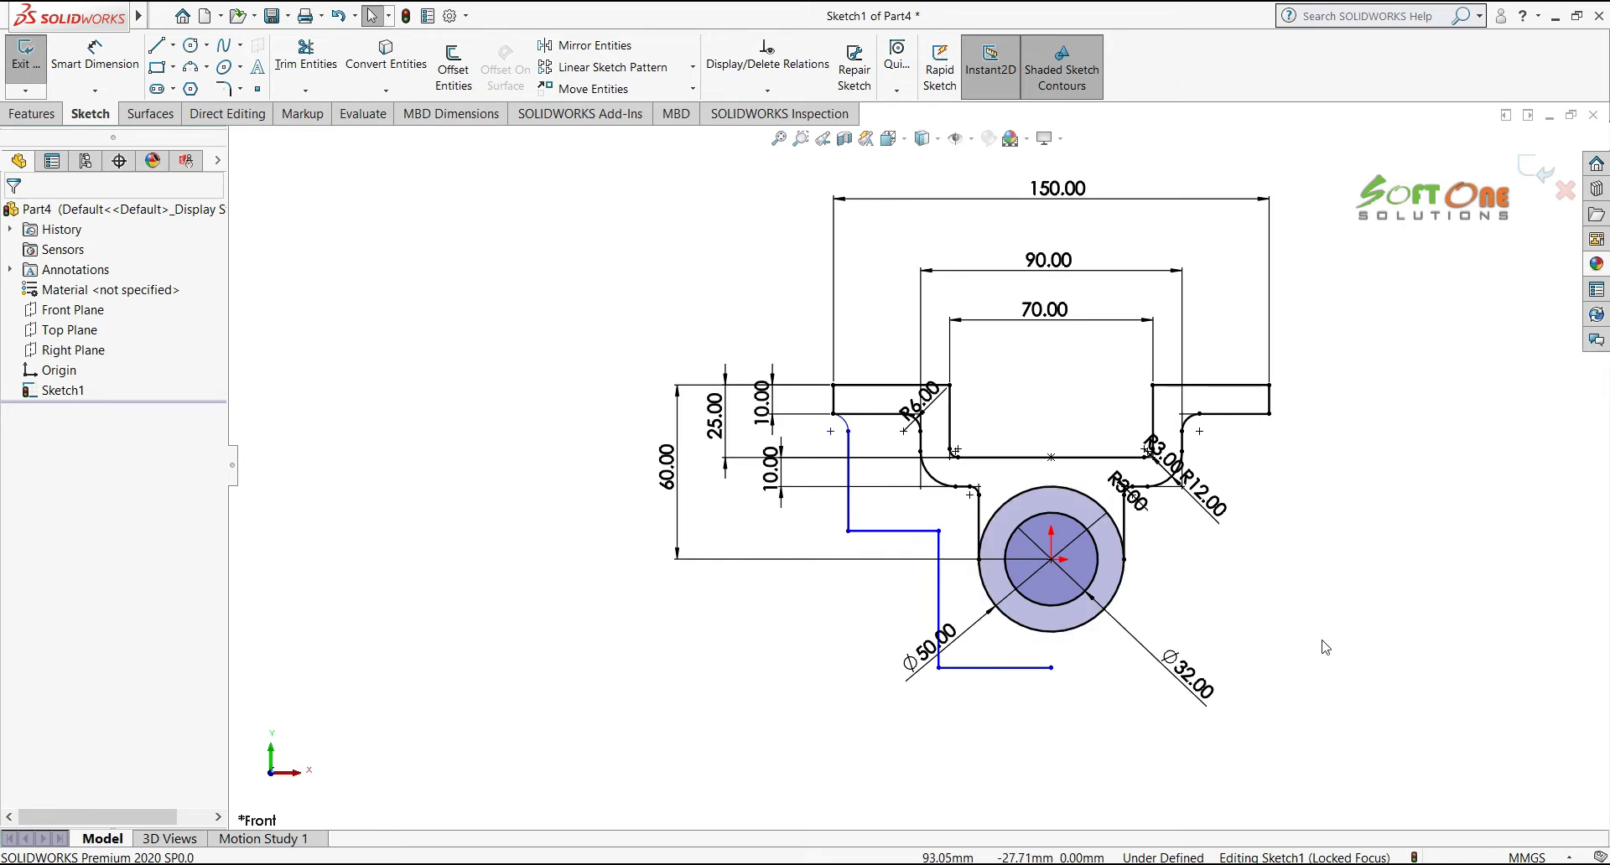
scroll(1165, 690, "down", 1)
left_click(975, 665)
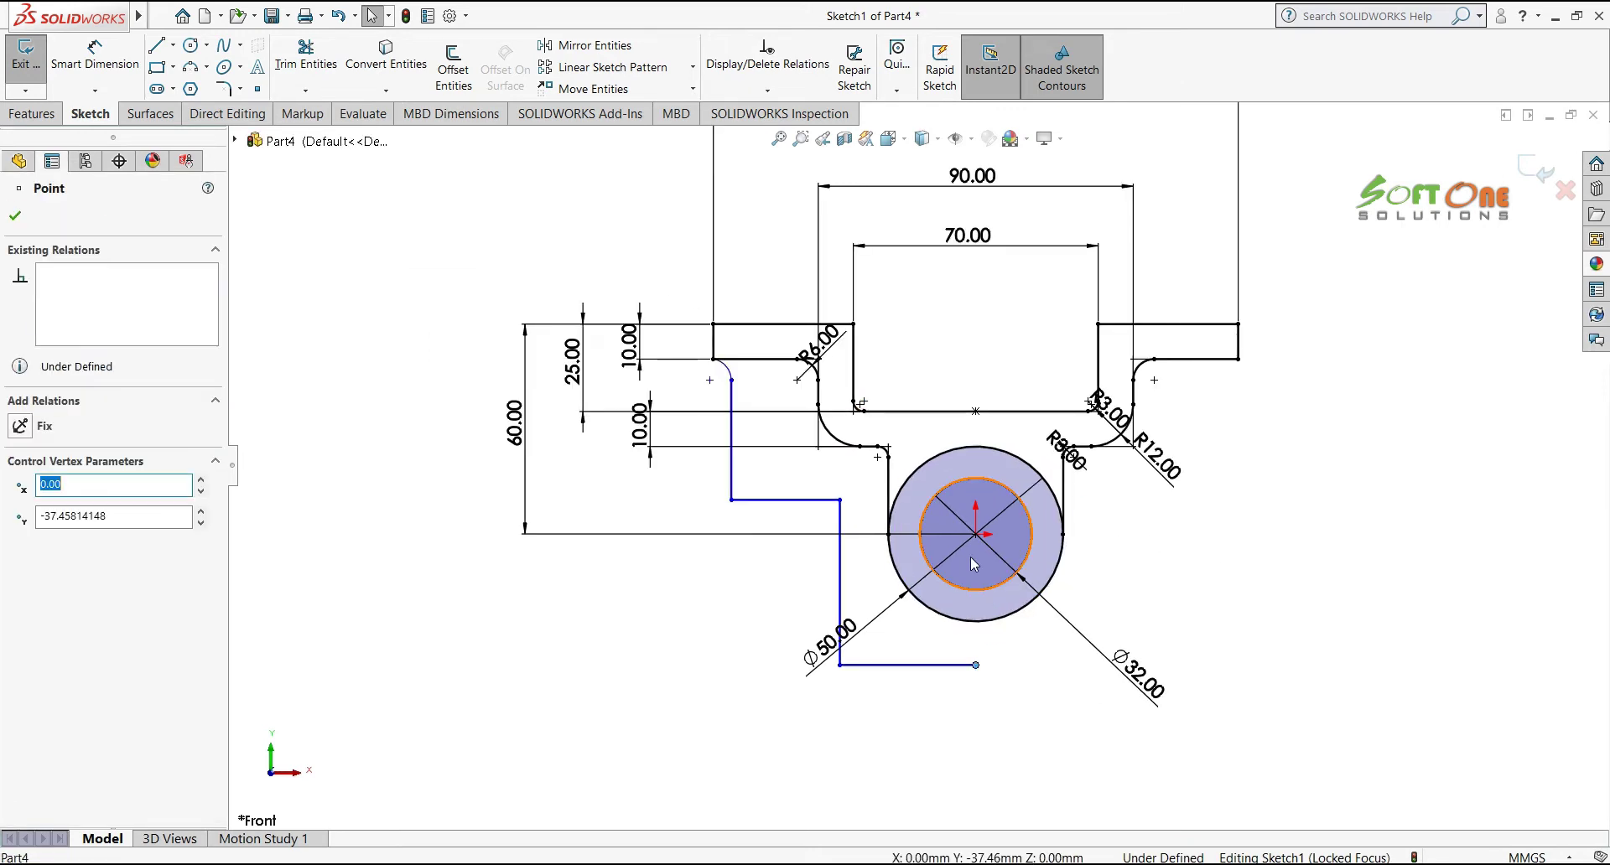
left_click(976, 534, "ctrl")
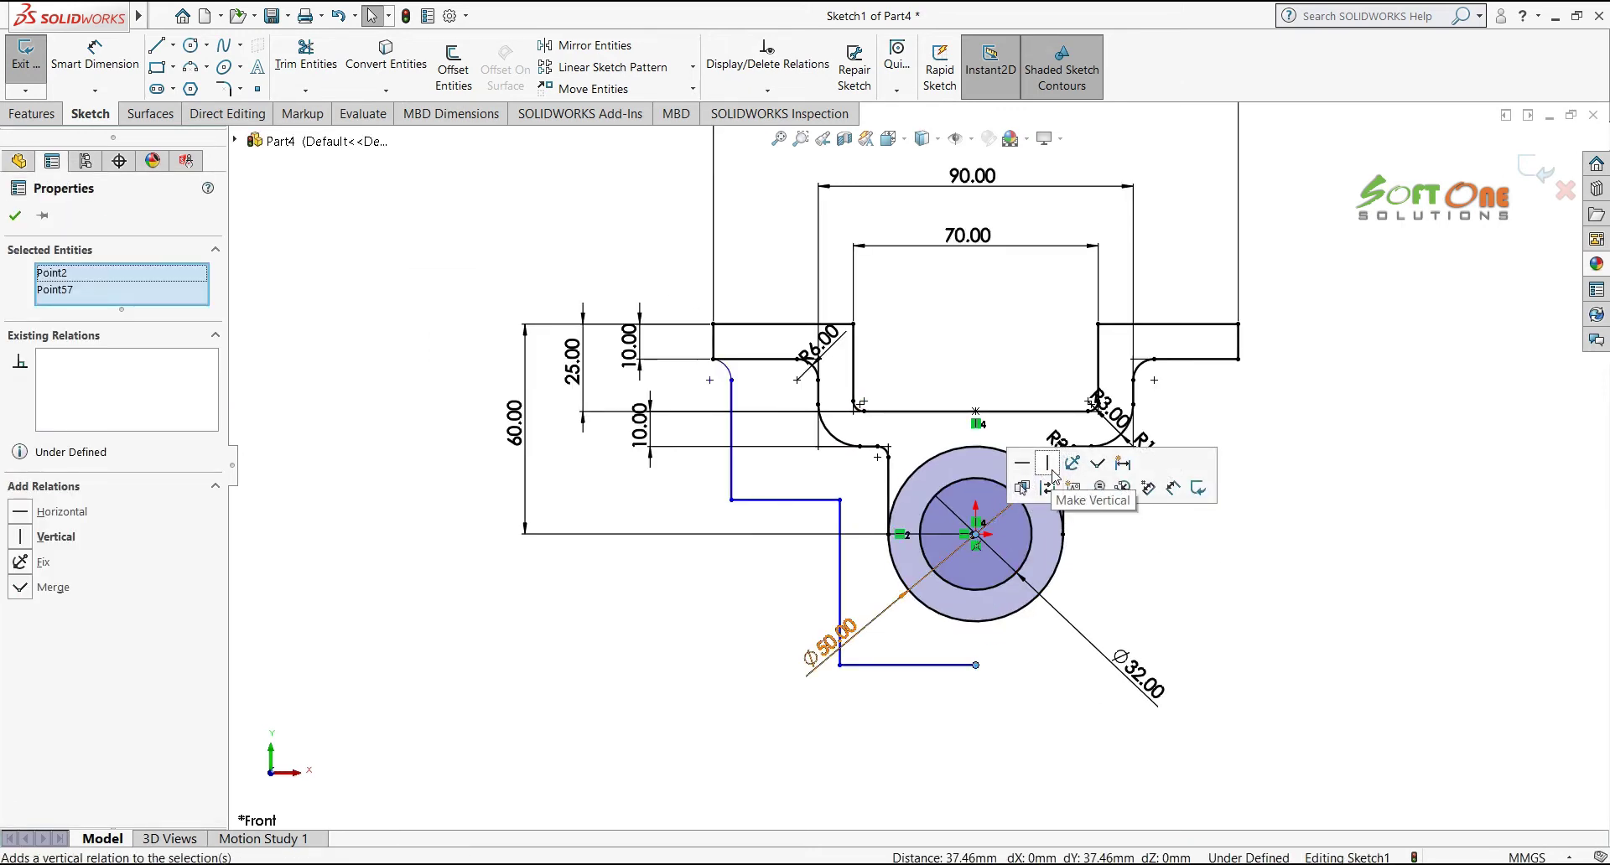
left_click(1194, 607)
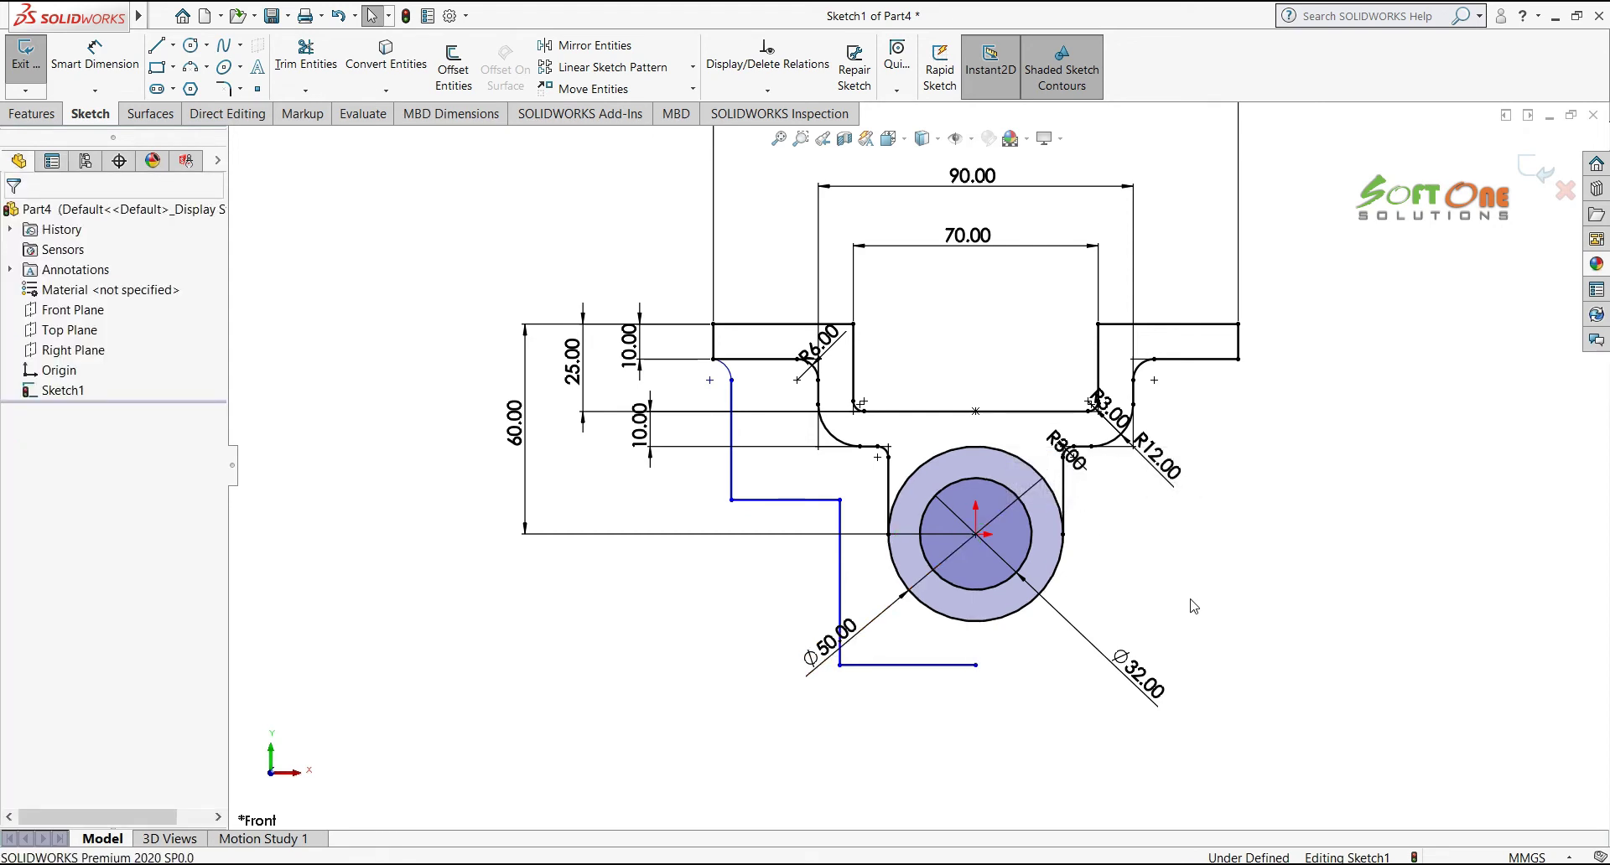
Mirror the left arc and the four connected stepped lines about the Right Plane, keeping the originals
left_click(597, 46)
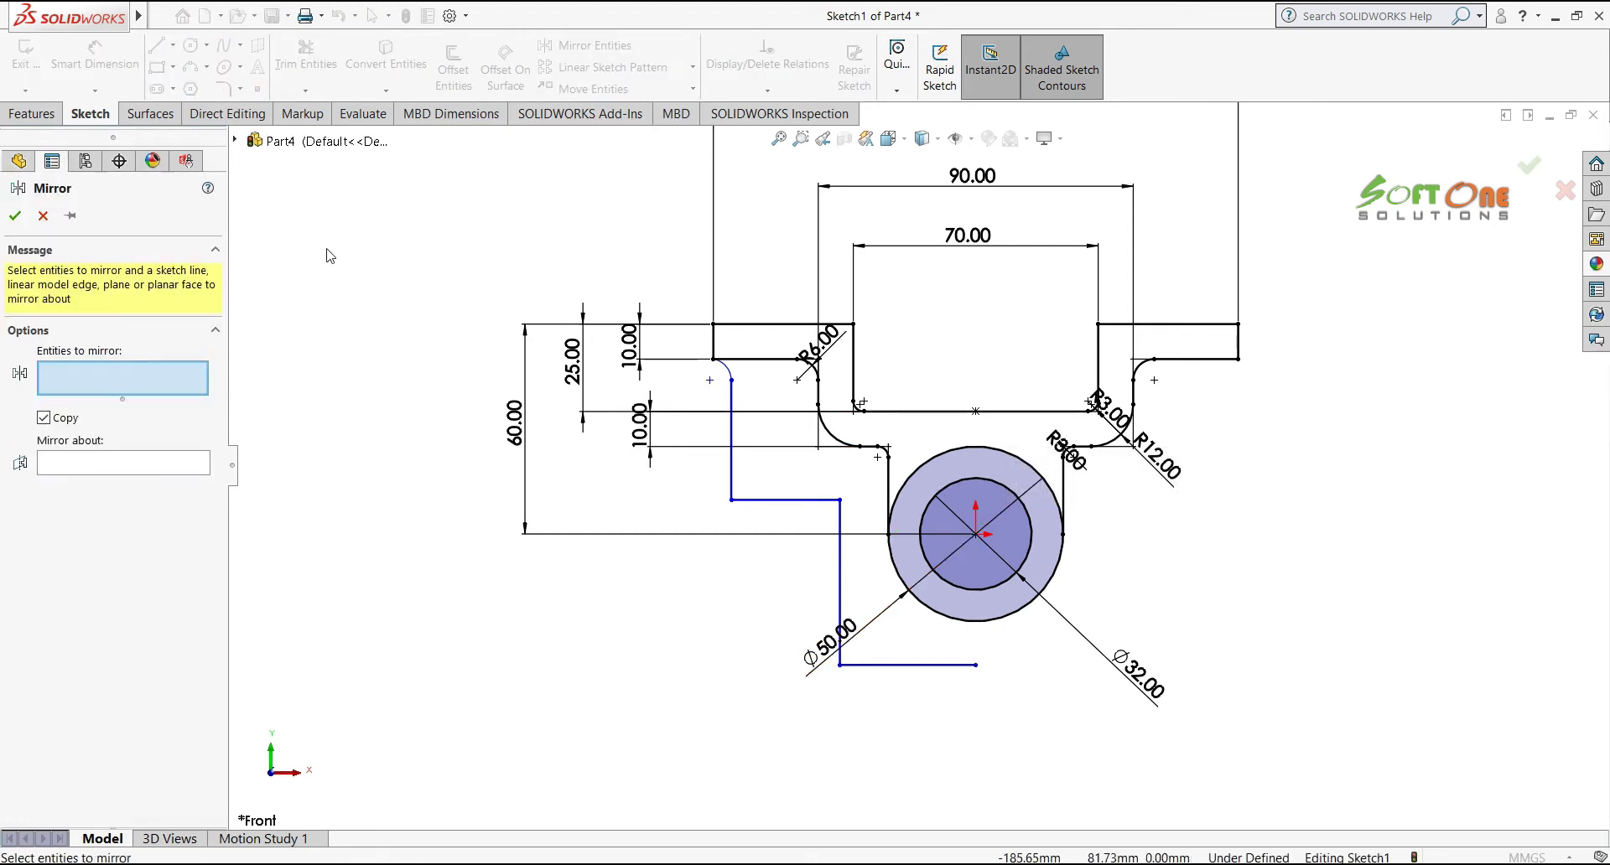
left_click(724, 369)
left_click(731, 410)
left_click(817, 501)
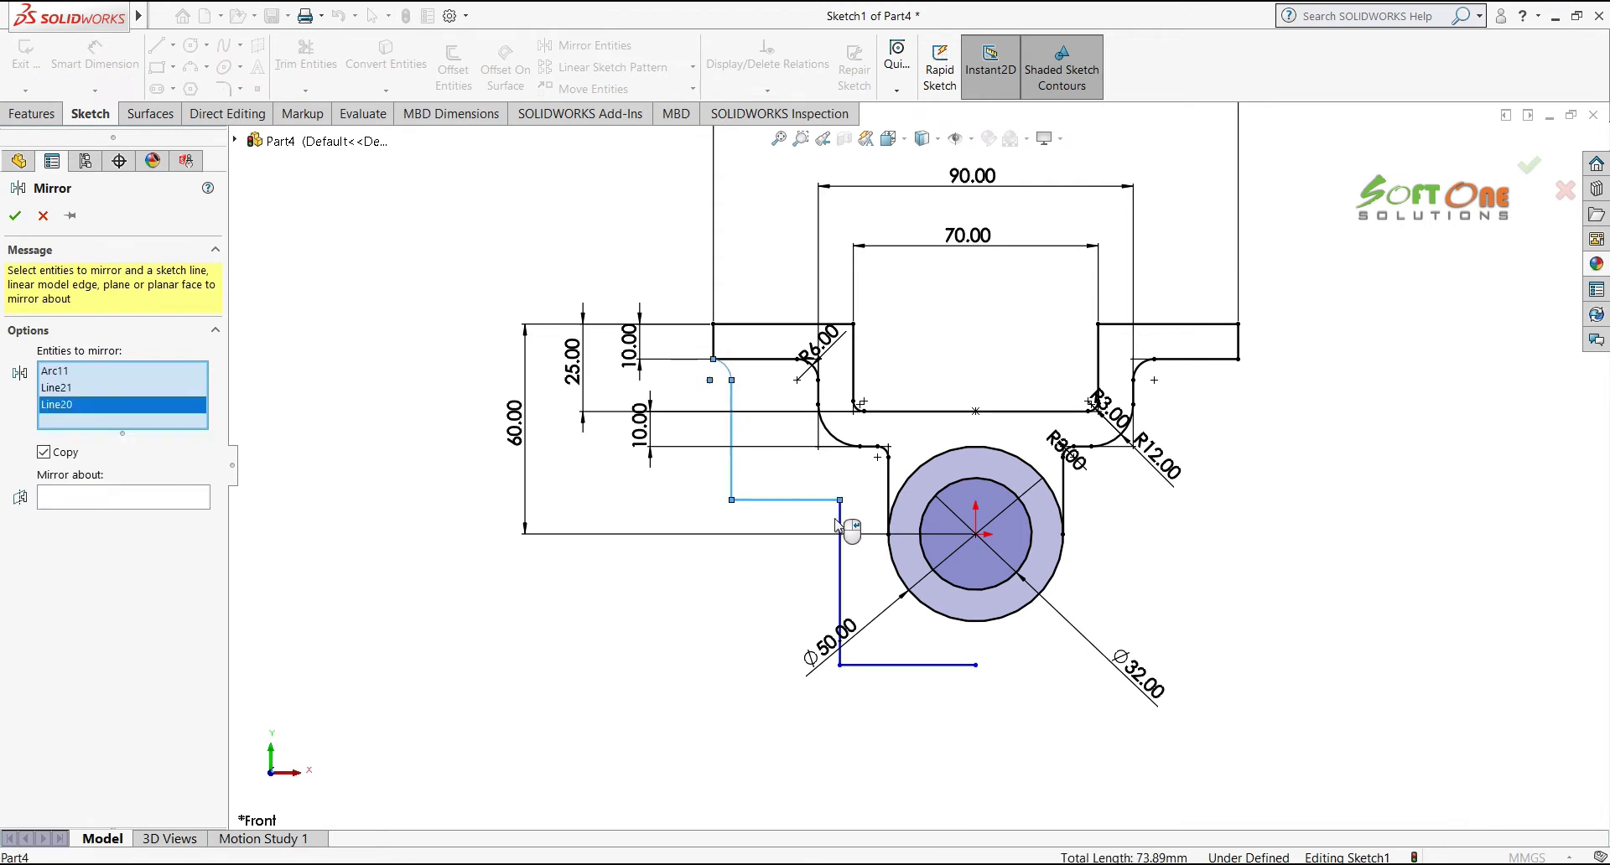
left_click(839, 525)
left_click(897, 667)
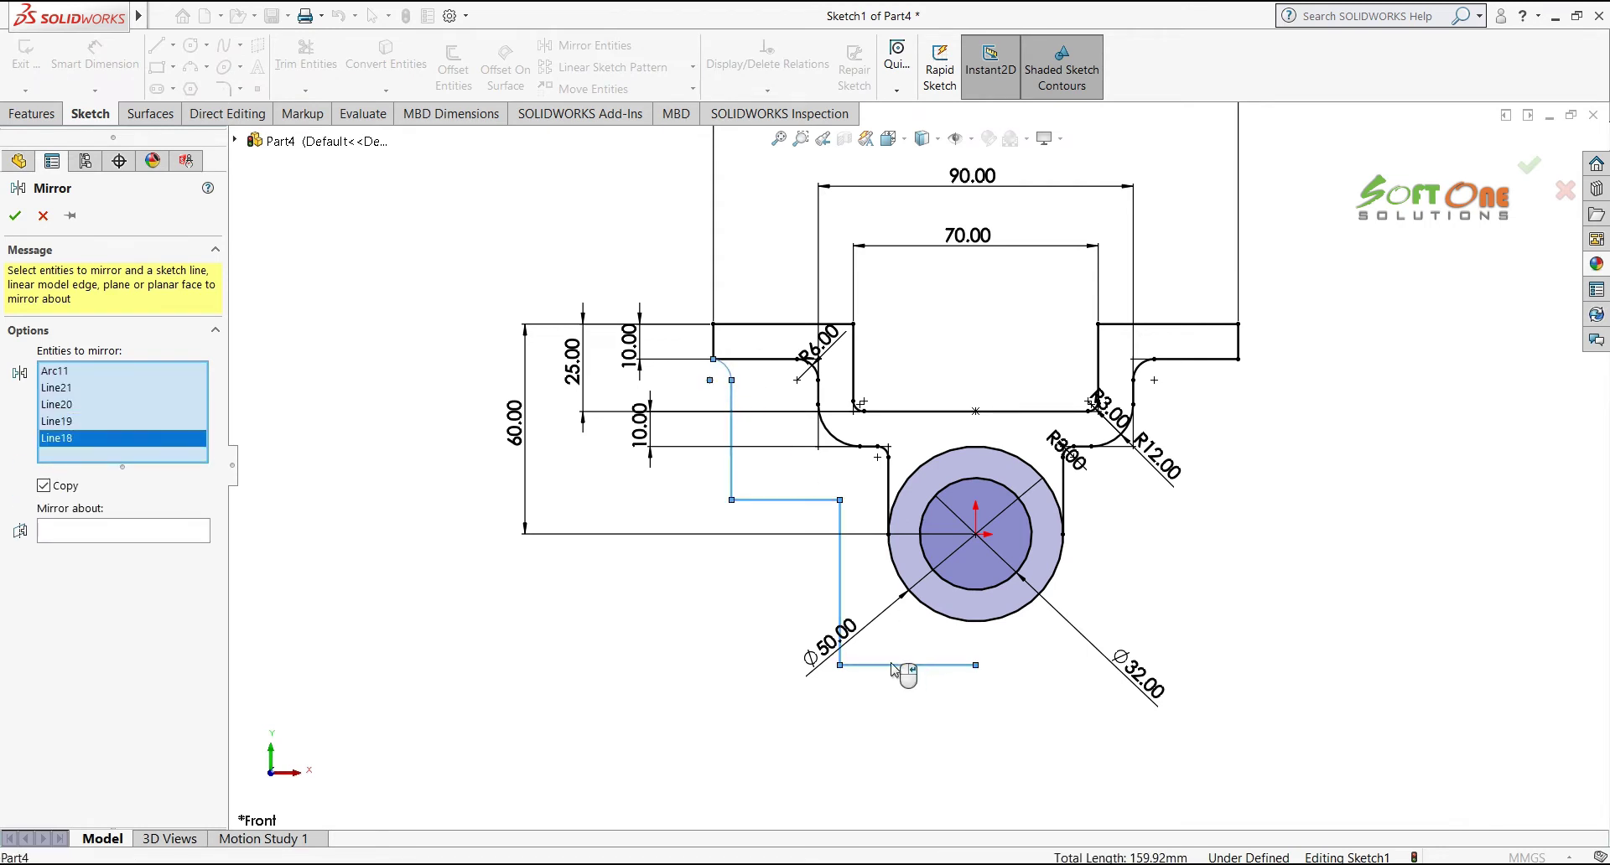
left_click(176, 537)
left_click(235, 142)
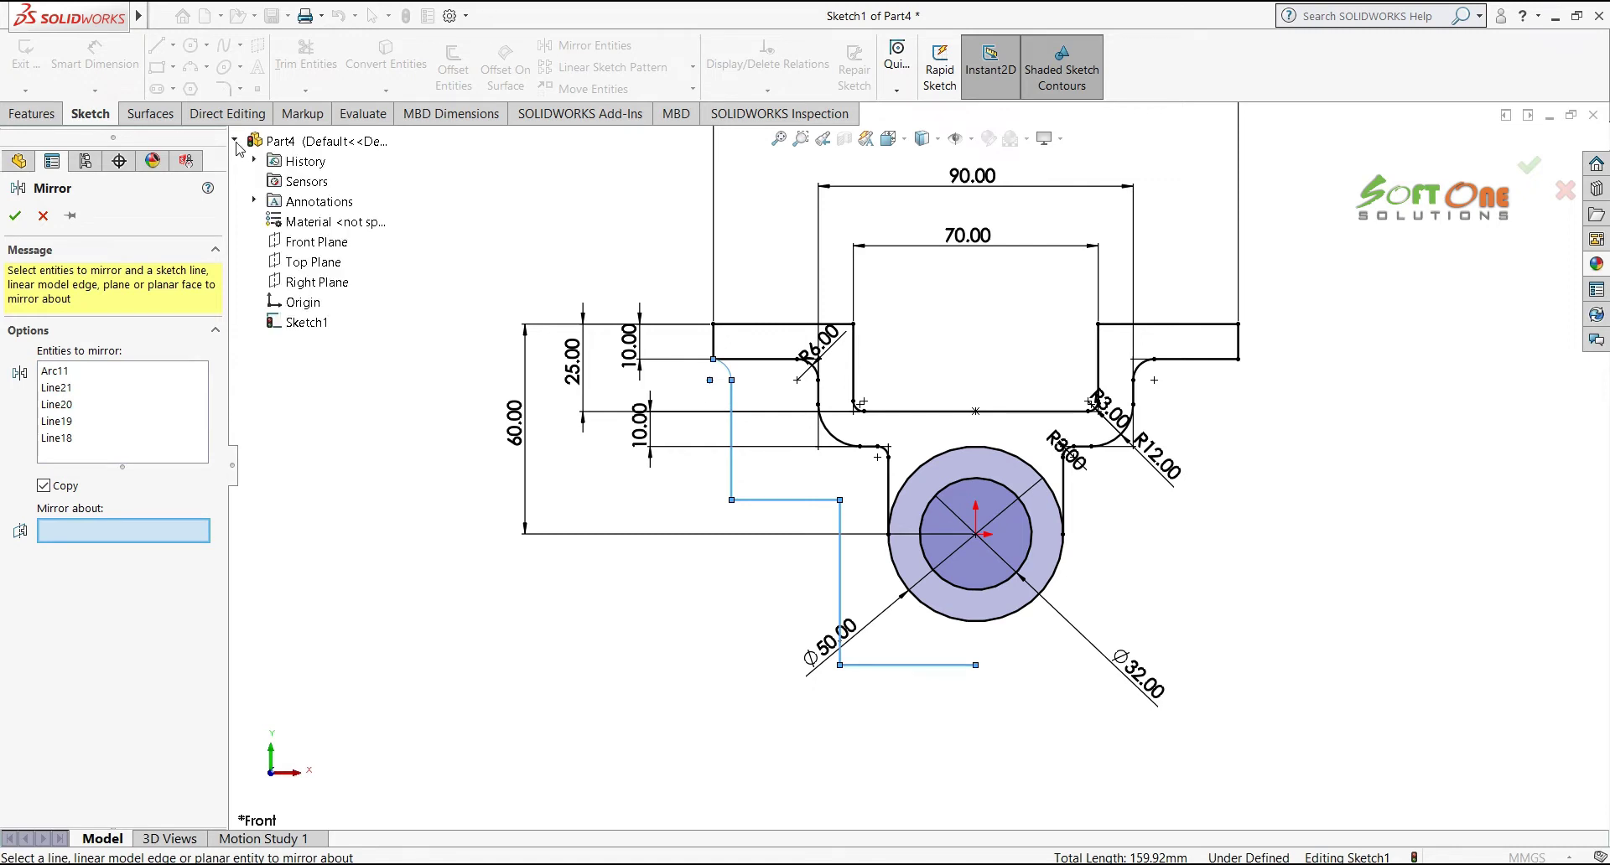
left_click(304, 284)
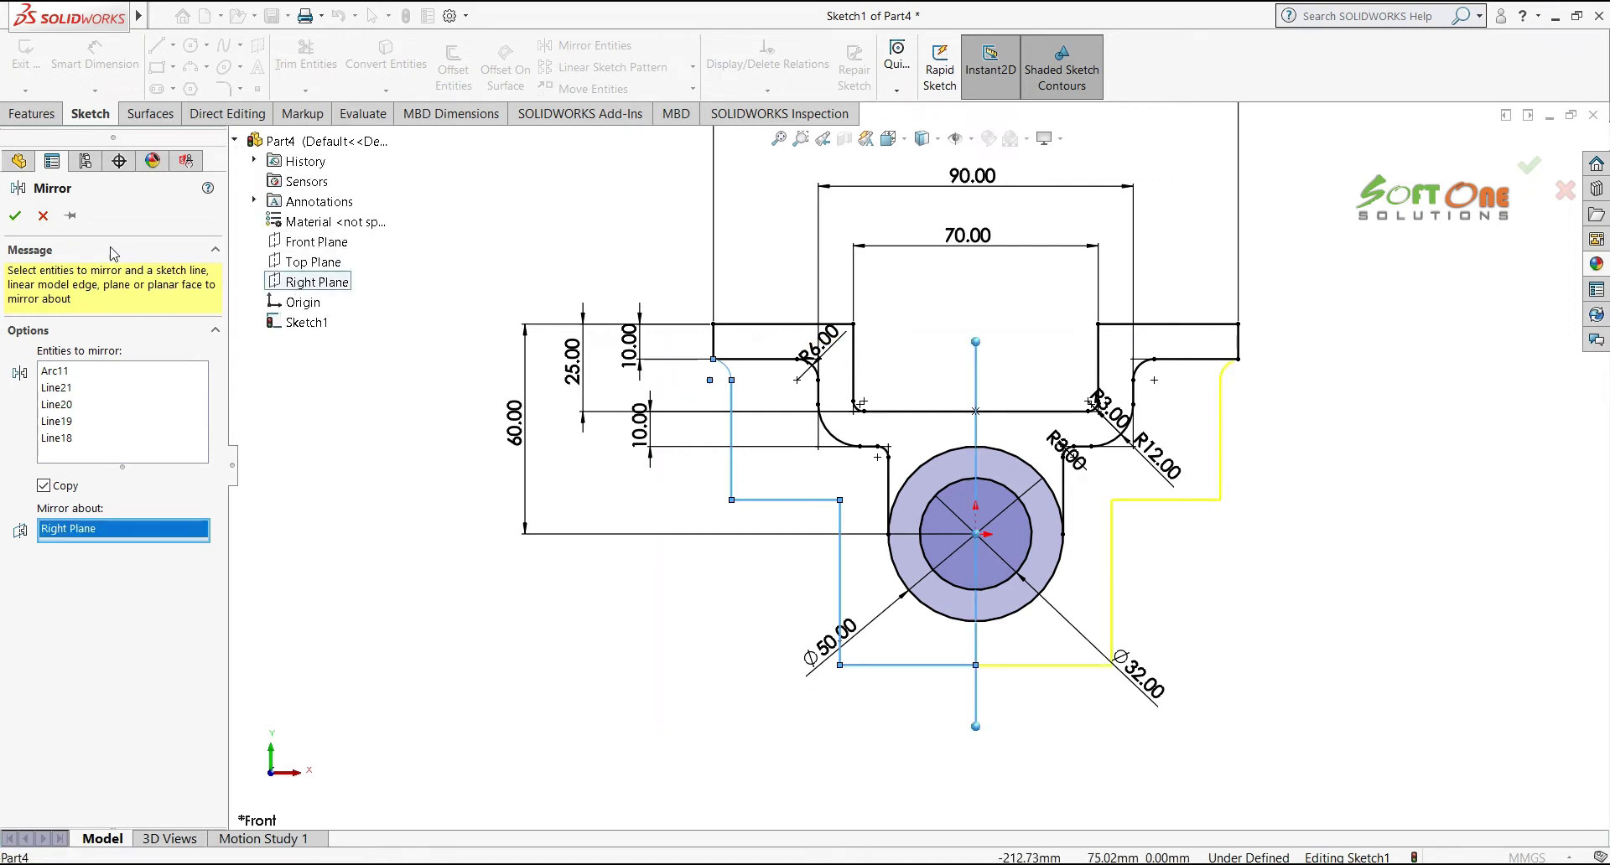
left_click(17, 217)
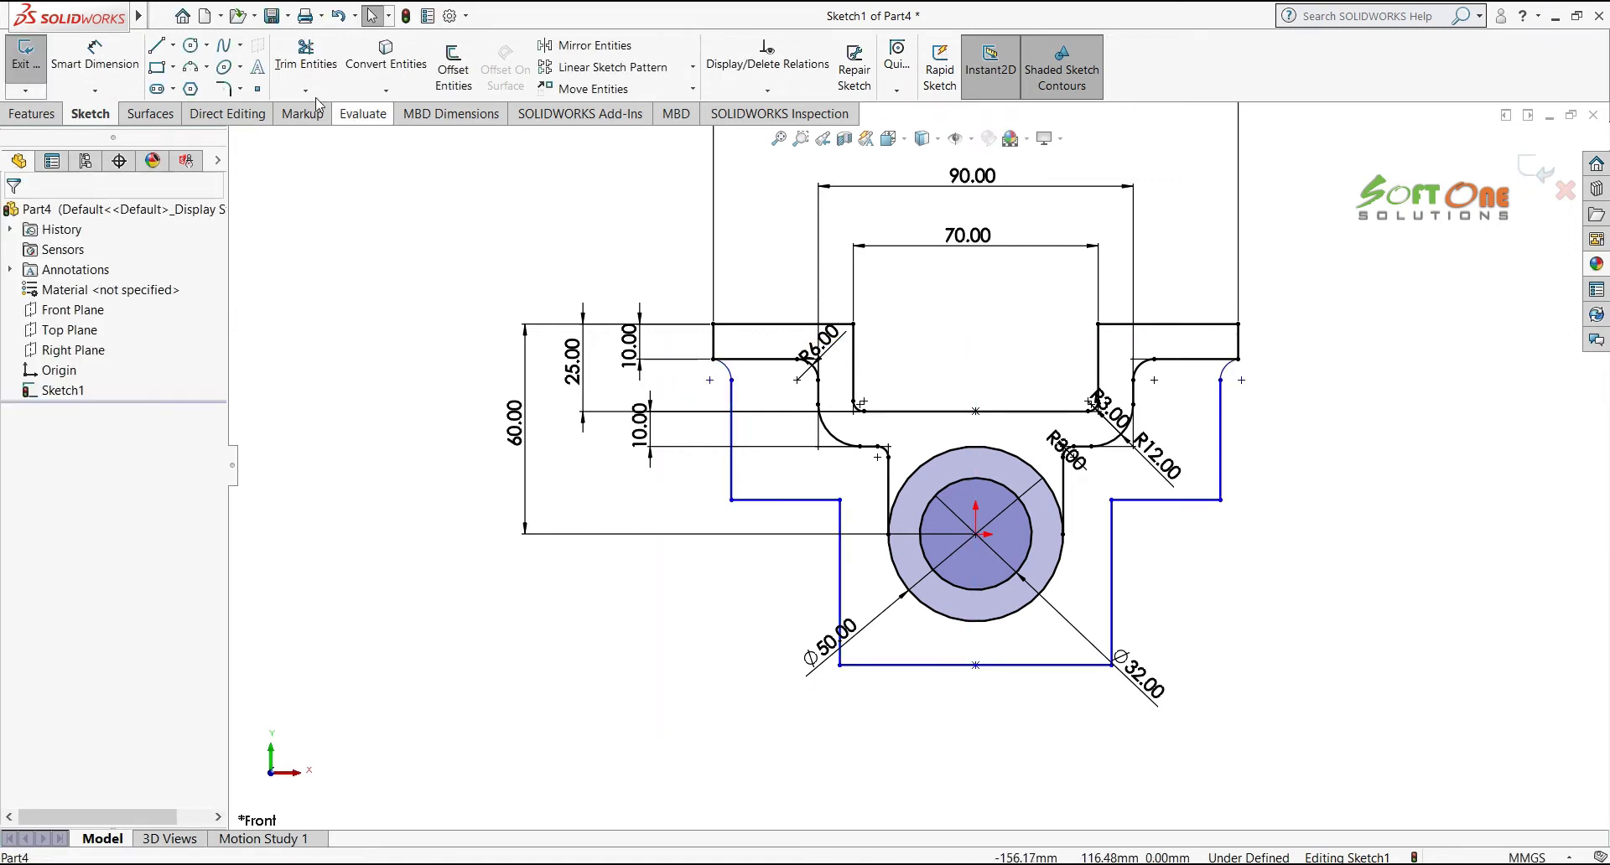
Dimension the radius of the arc under the right flange's outer corner as 6 mm
left_click(124, 69)
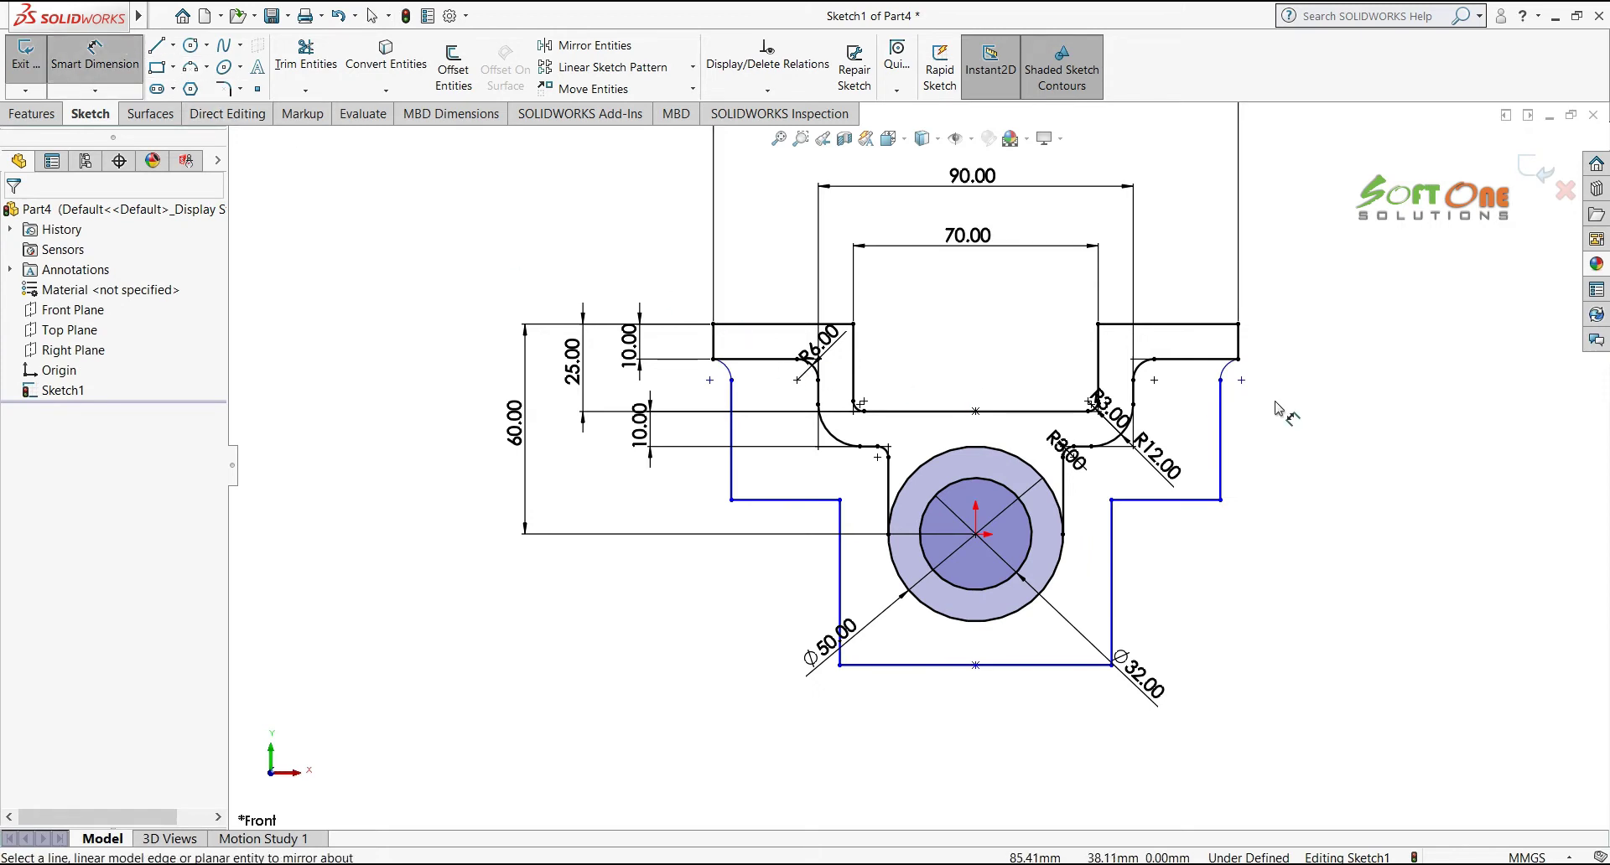
scroll(1279, 411, "down", 2)
scroll(1276, 410, "down", 1)
left_click(1128, 367)
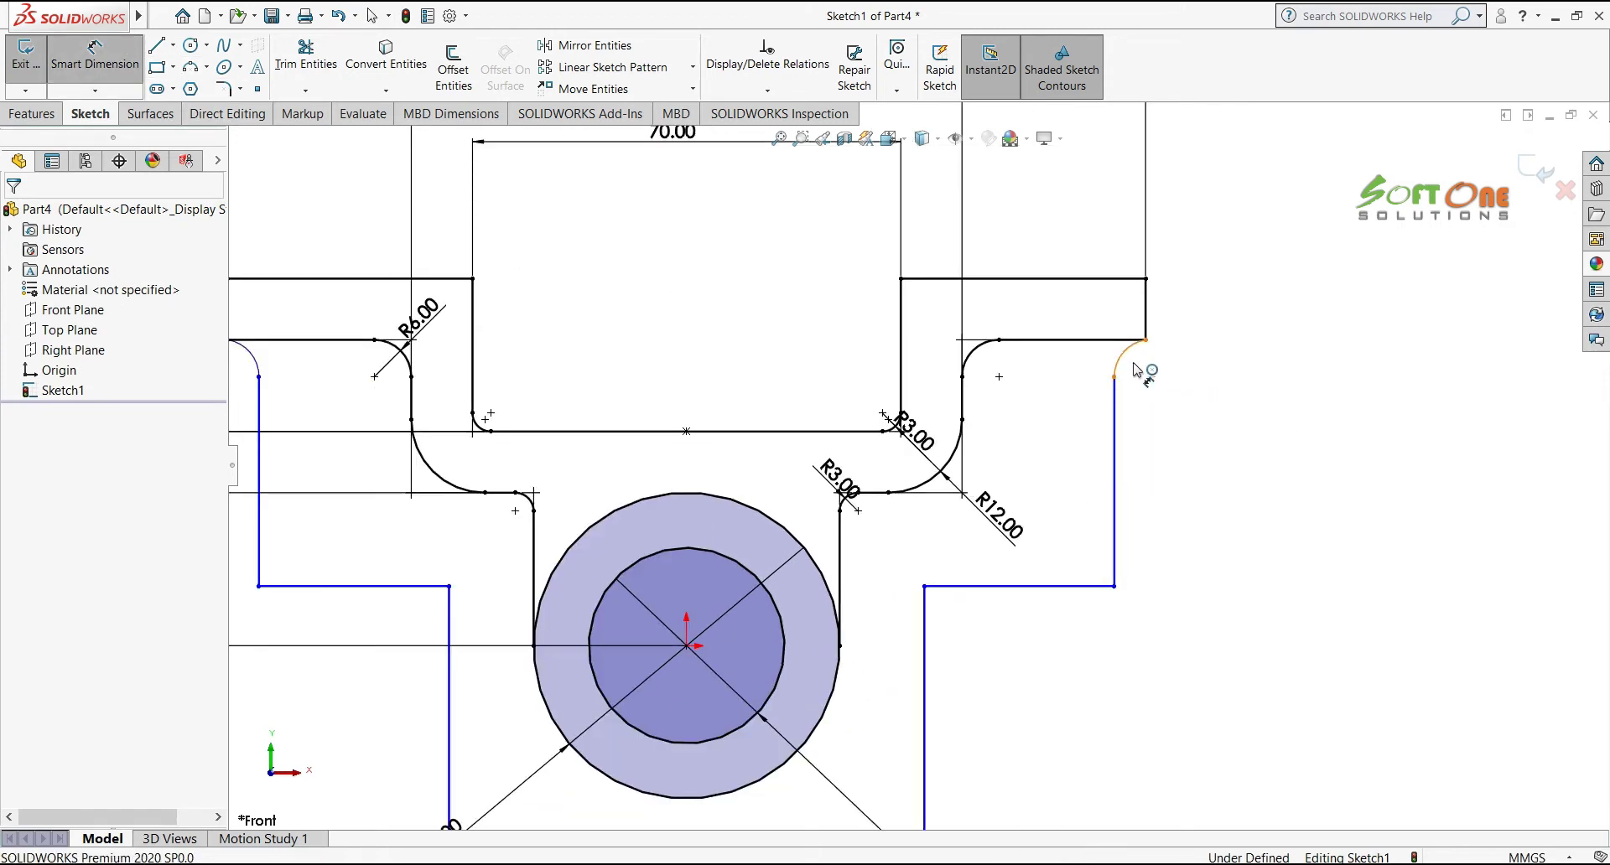
scroll(1140, 369, "down", 4)
left_click(1070, 397)
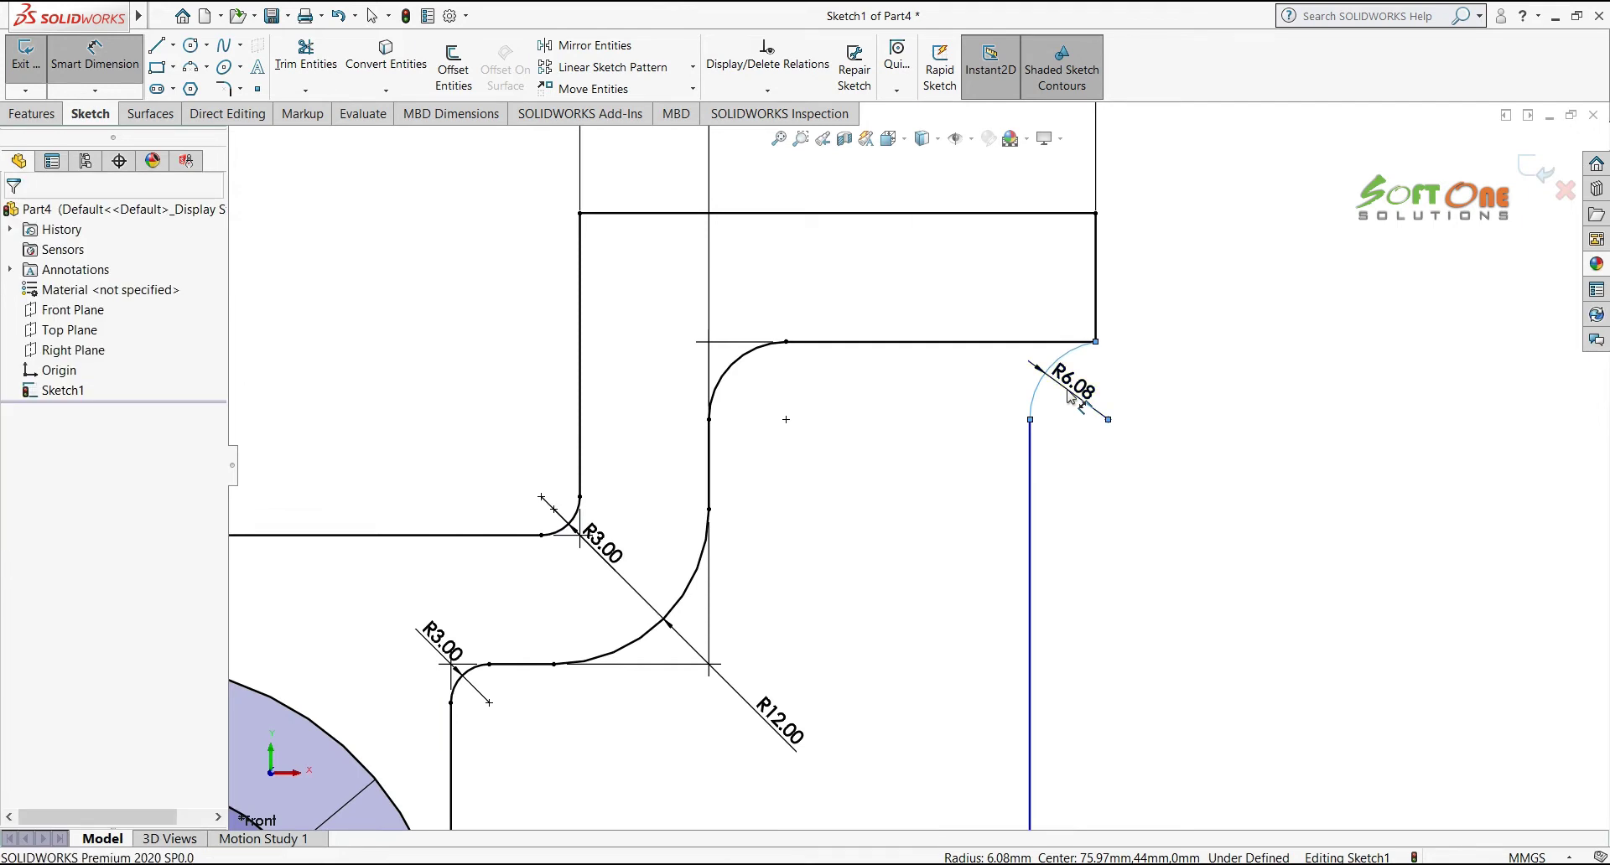
type("6.00mm")
key("Return")
left_click(1165, 400)
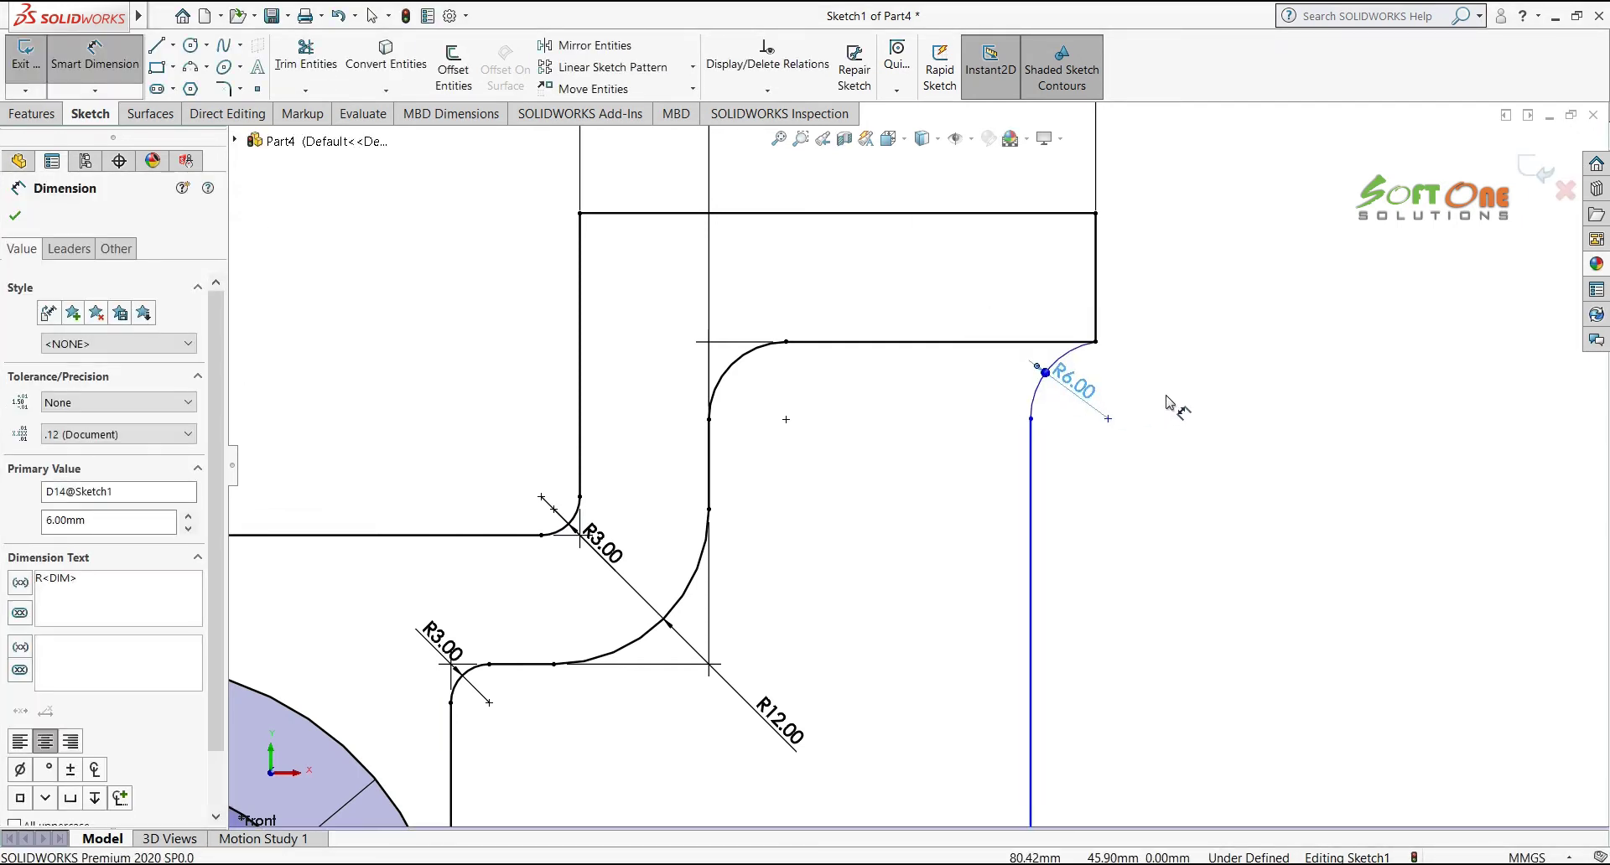
Dimension the width of the stepped outline's bottom line as 90 mm
scroll(1167, 337, "up", 9)
scroll(797, 668, "down", 2)
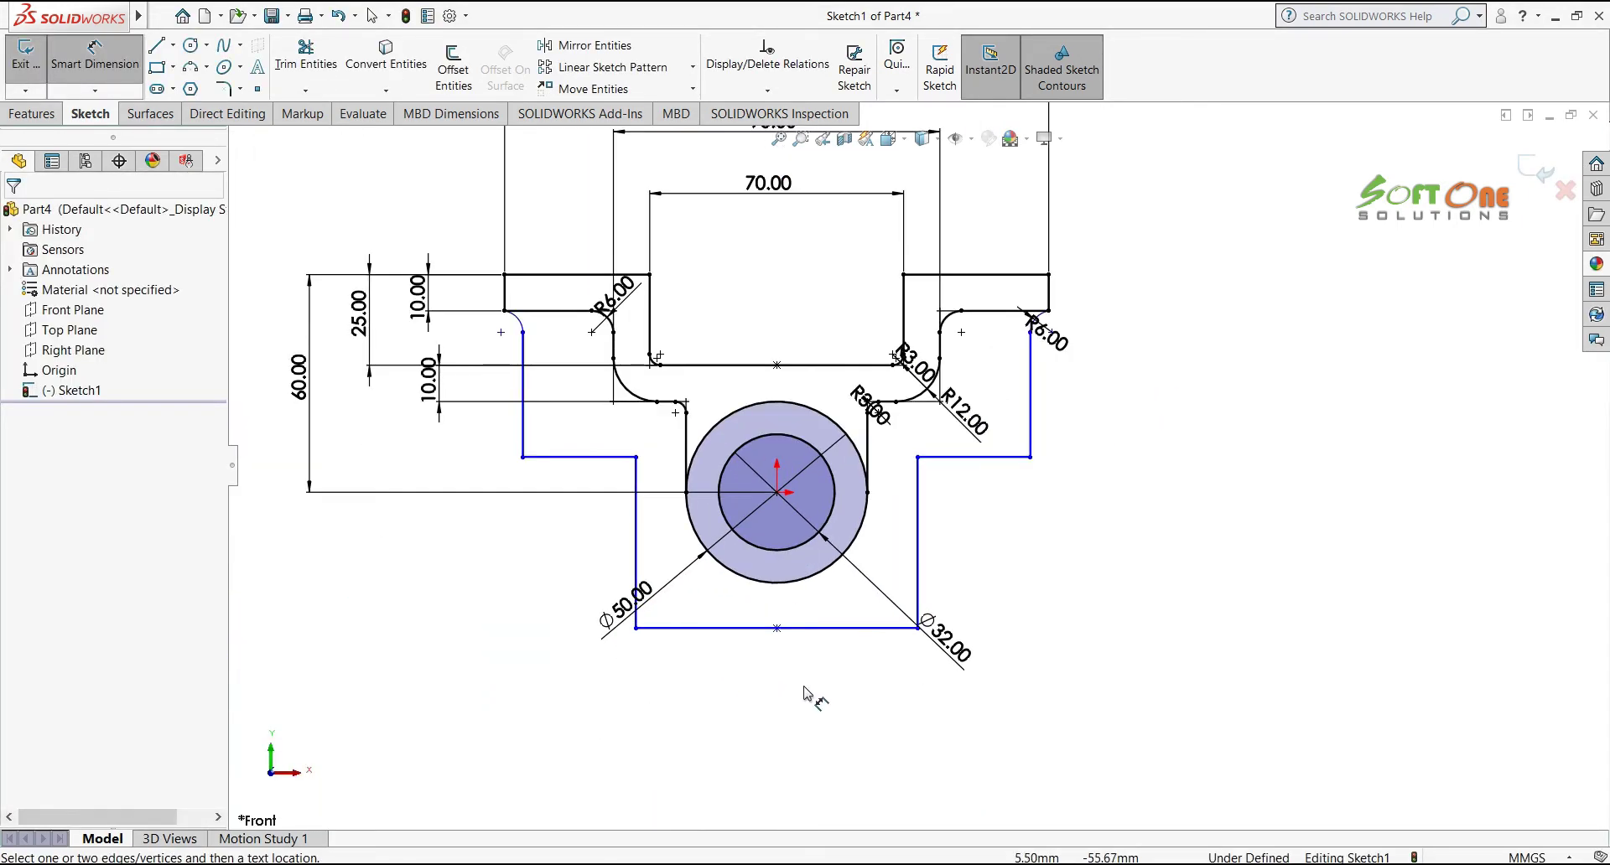
left_click(784, 628)
left_click(780, 703)
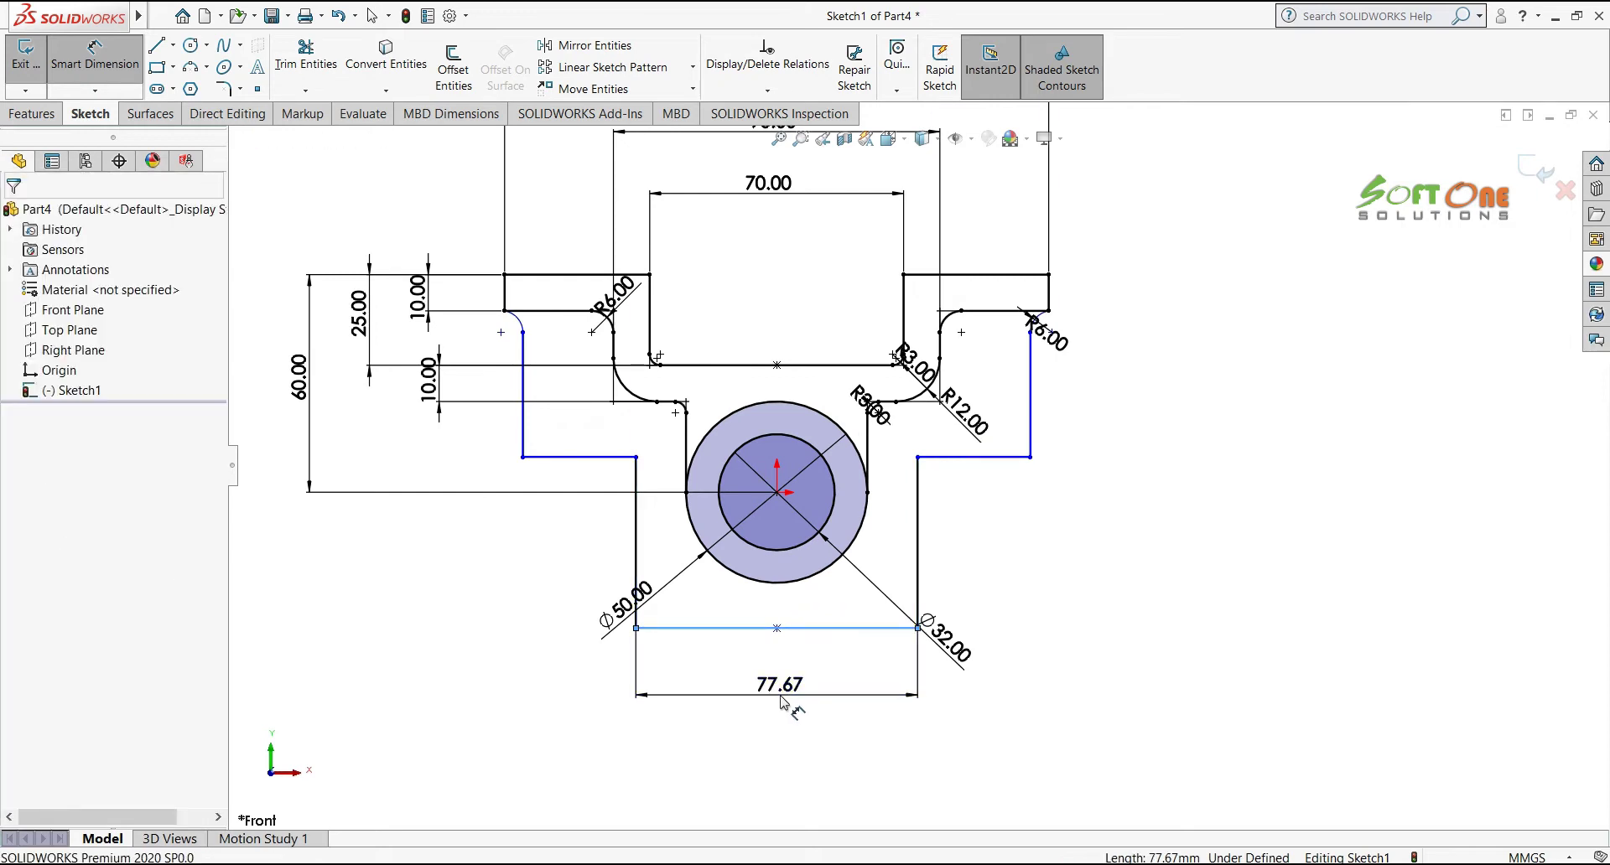
type("90")
key("Return")
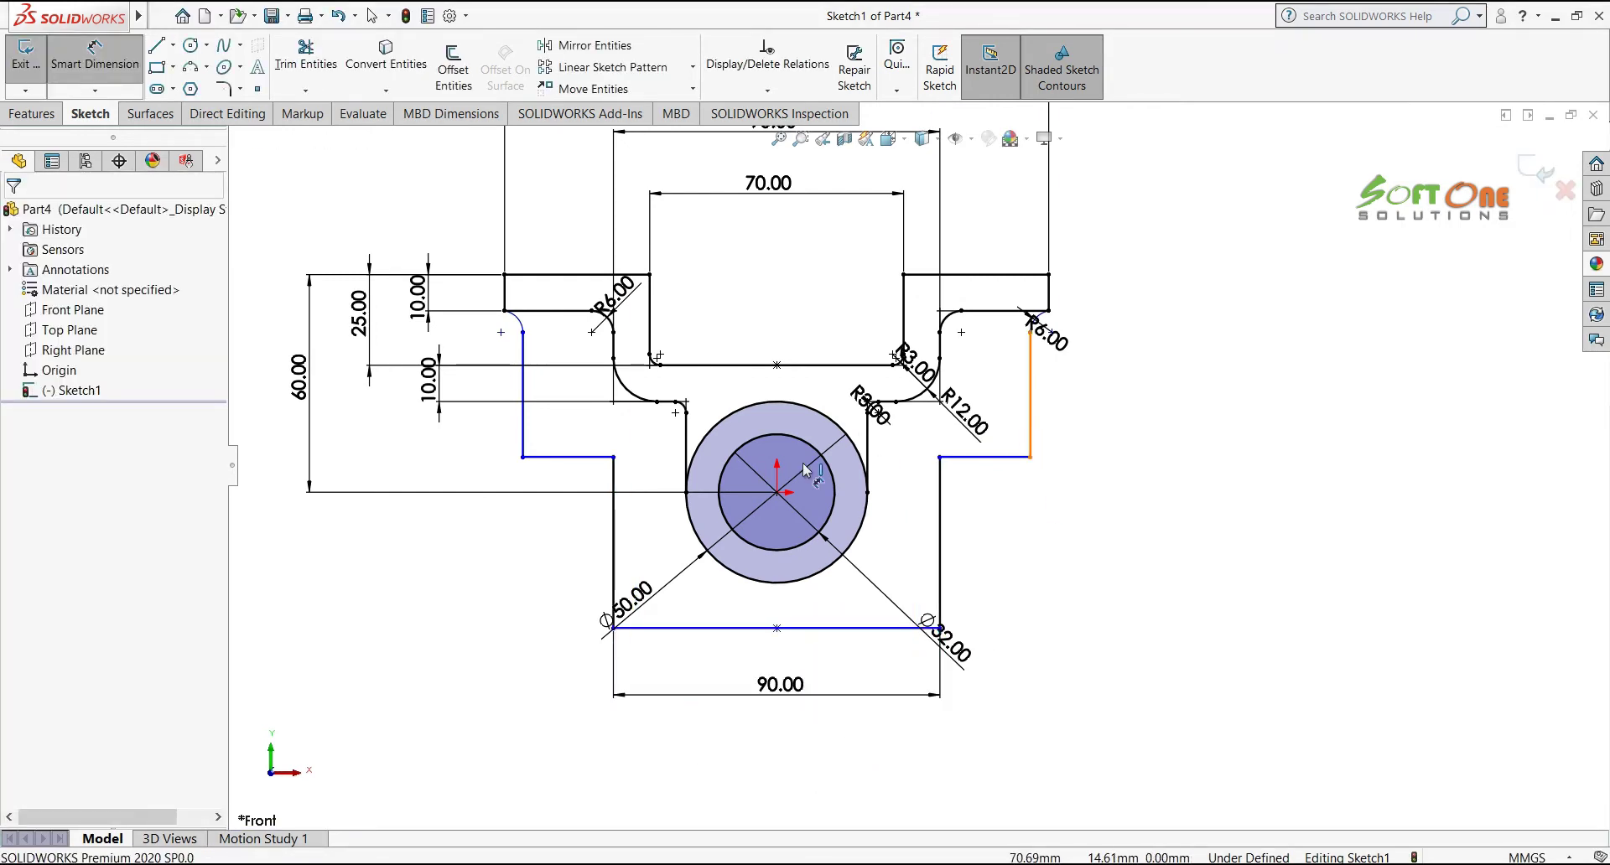
Dimension the distance between the two outermost vertical lines of the stepped outline as 138 mm
left_click(1033, 447)
left_click(524, 402)
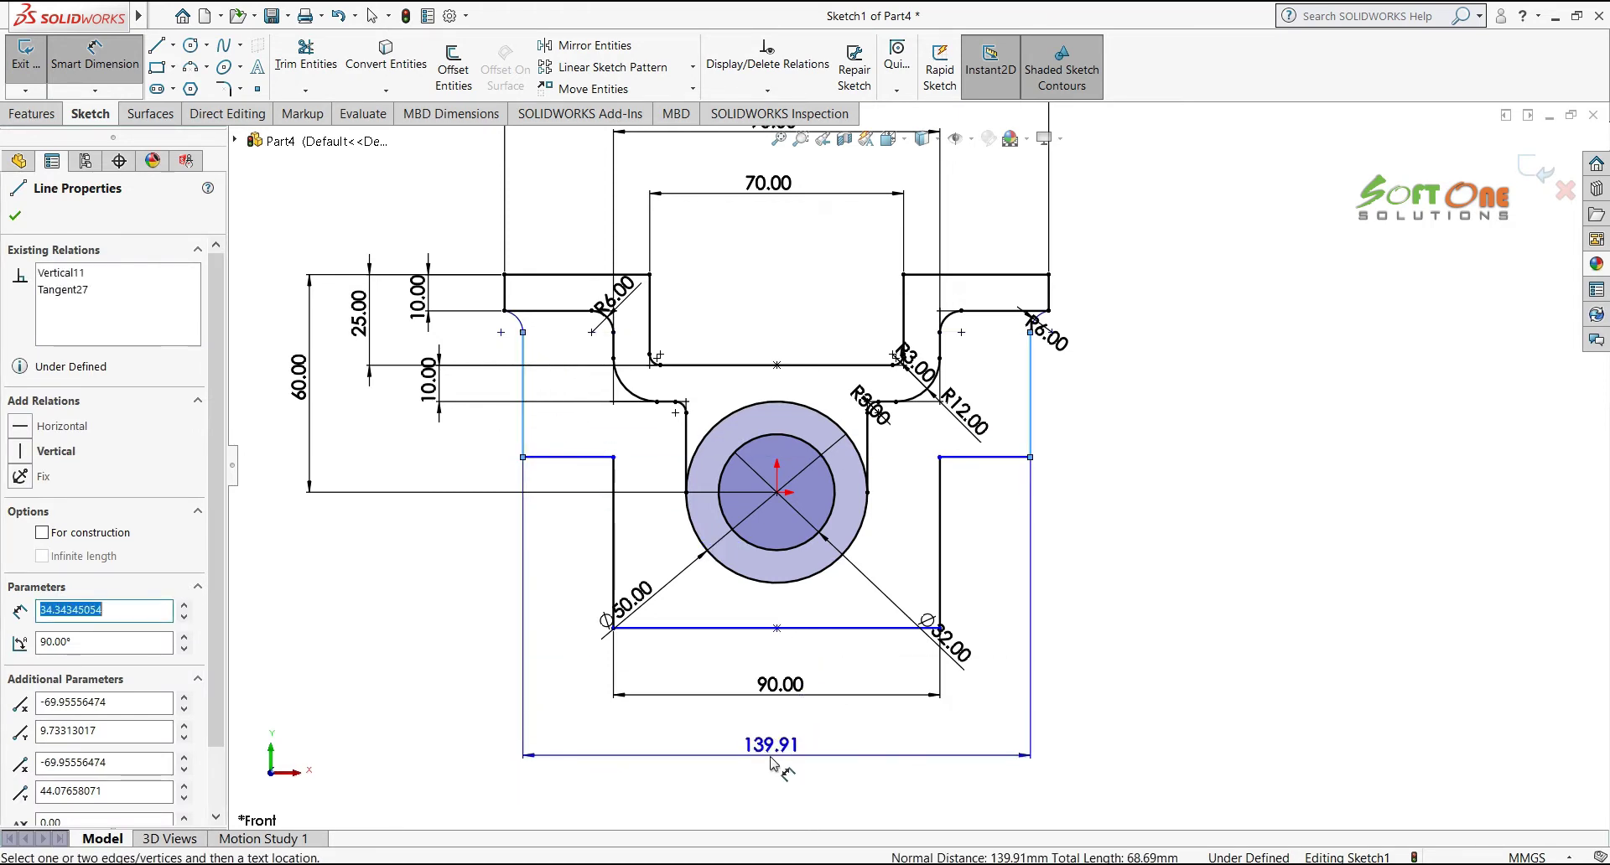
left_click(780, 770)
type("138")
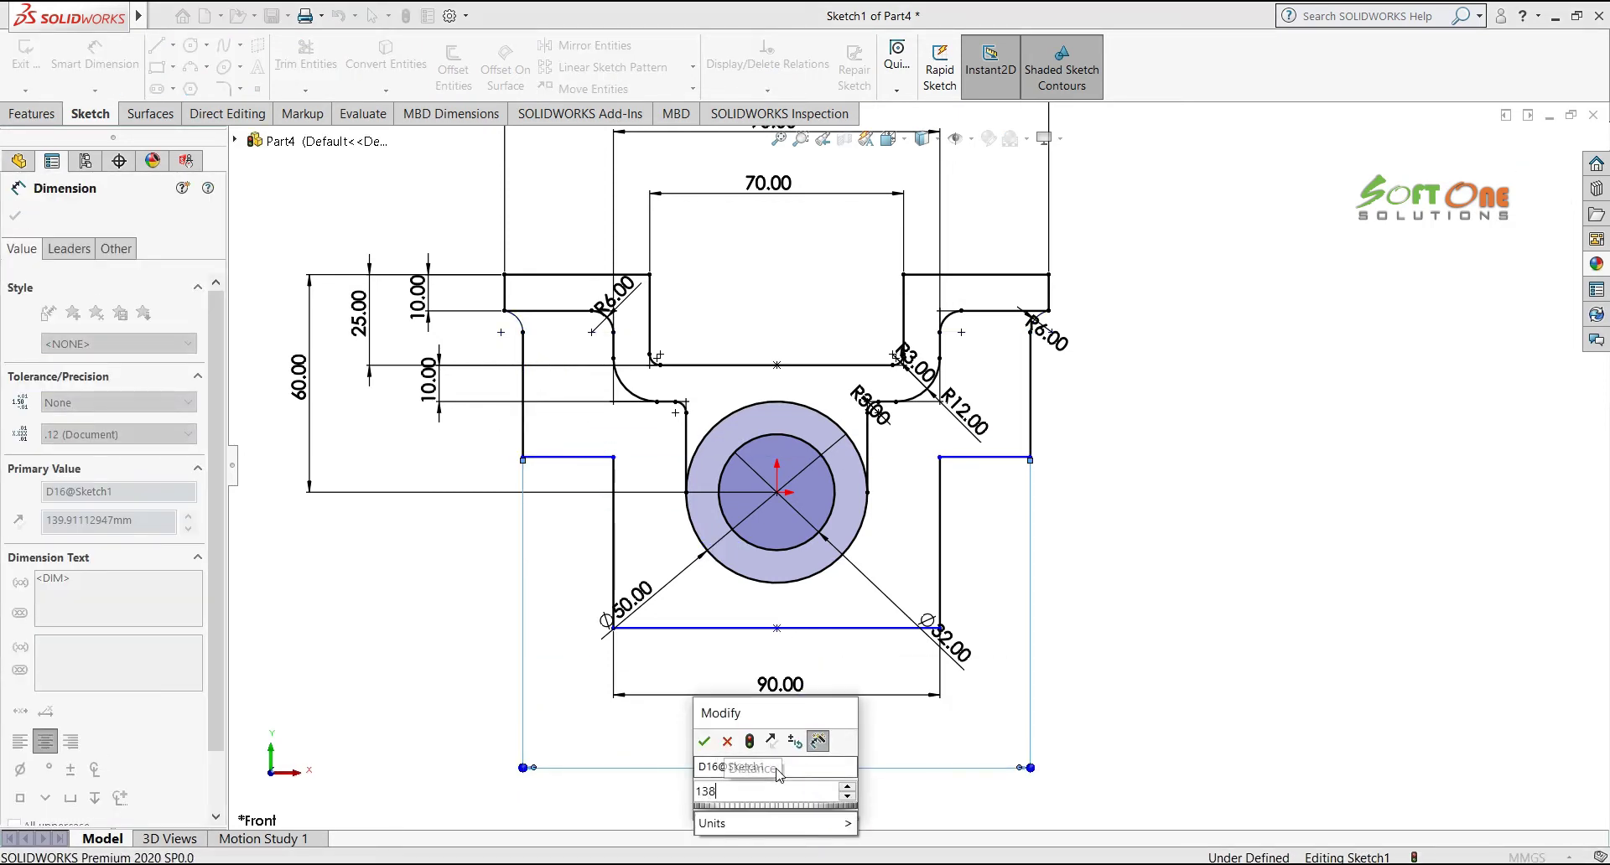
key("Return")
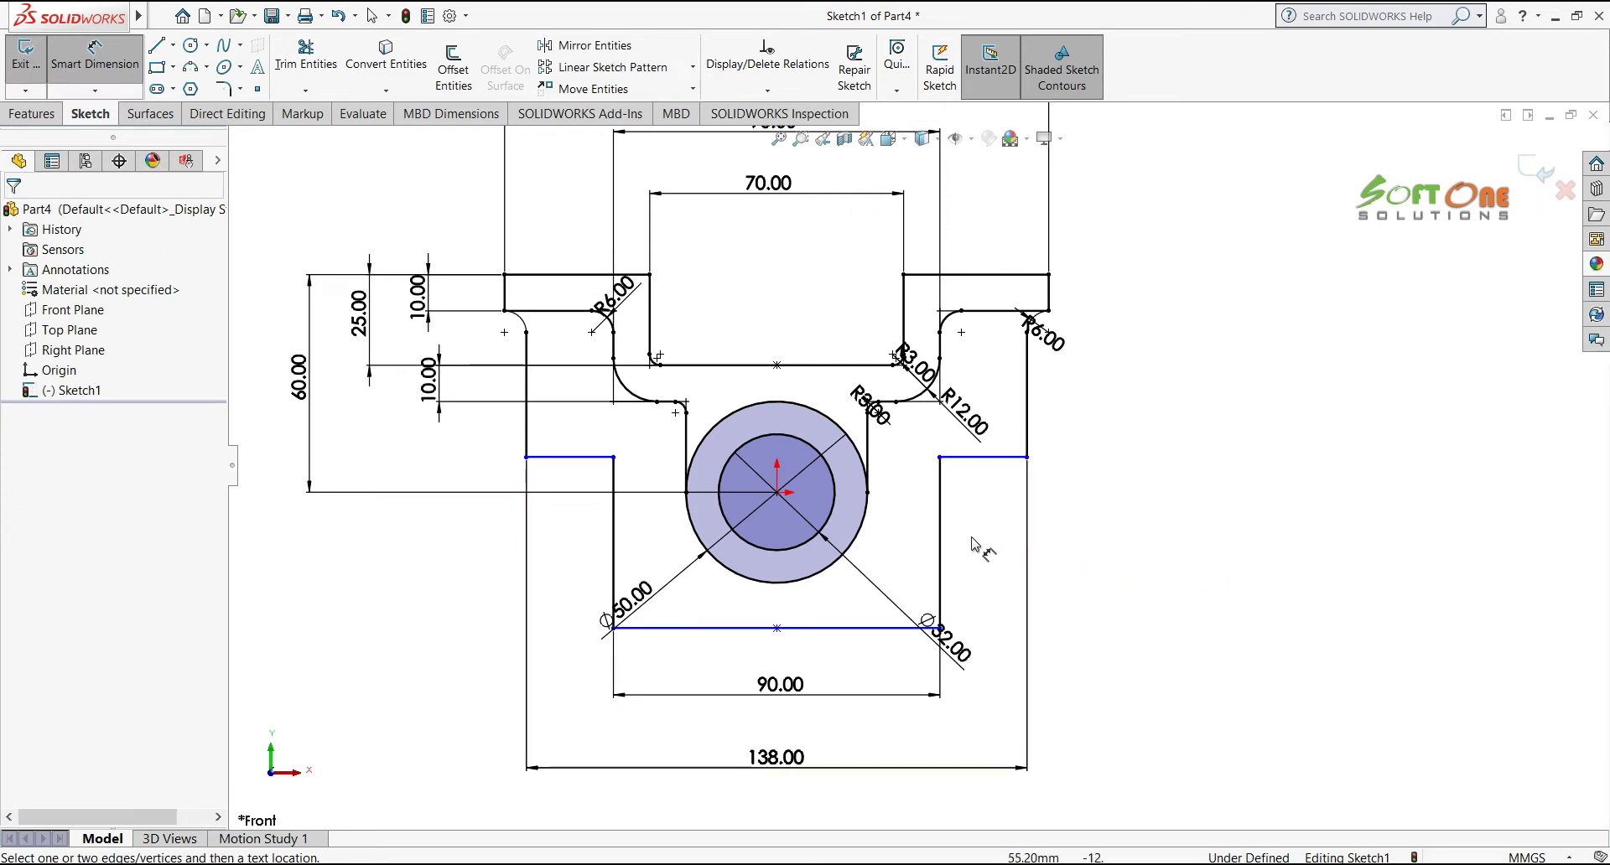
Dimension the height of the stepped outline's lower right vertical line as 40 mm
left_click(941, 541)
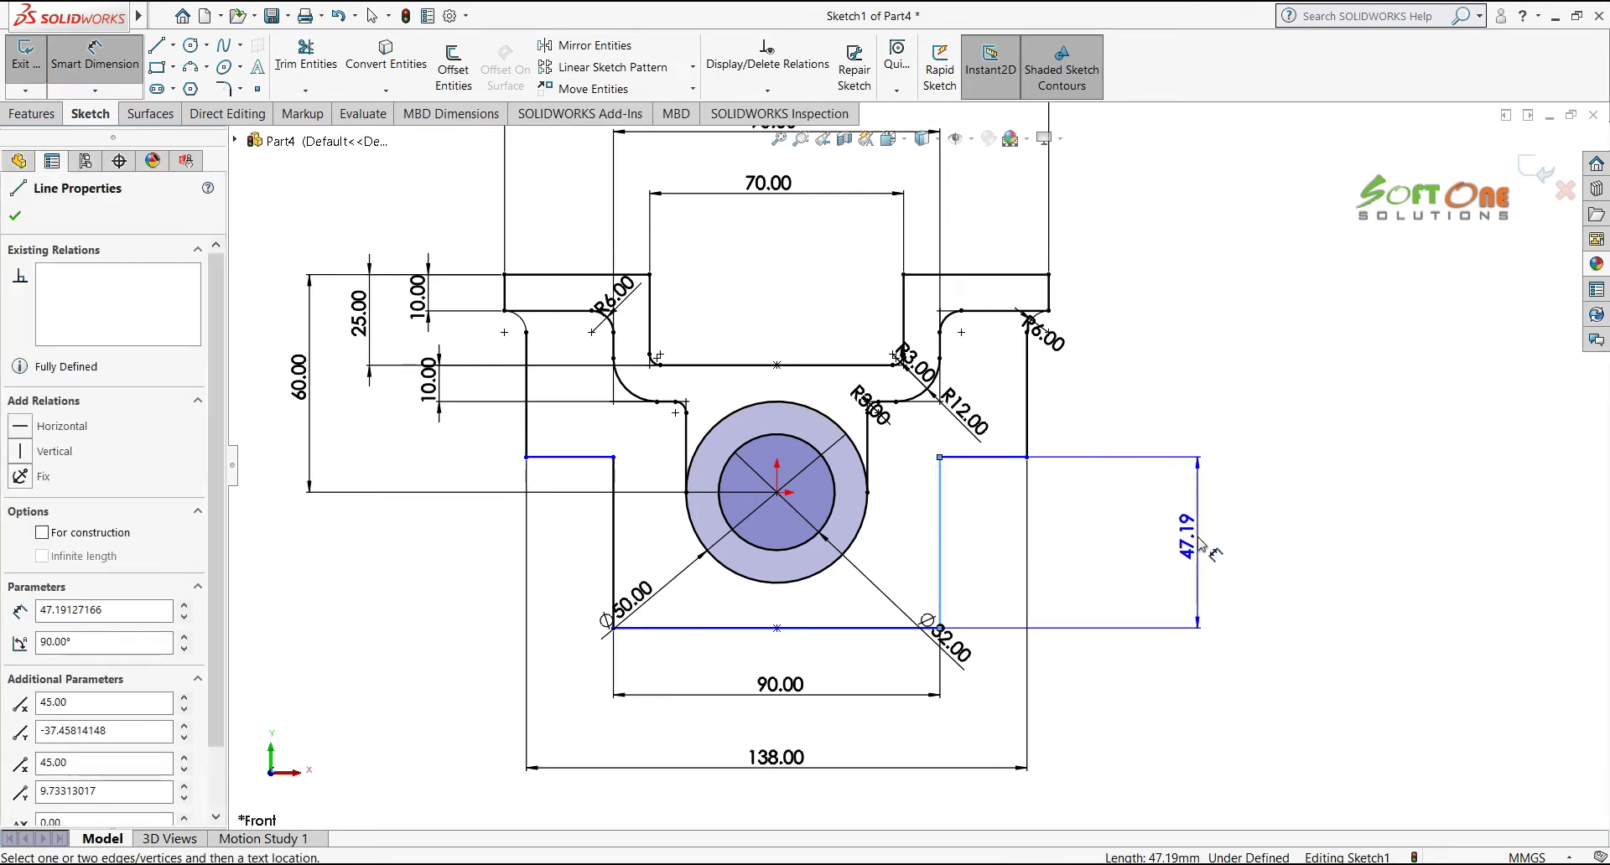
left_click(1262, 544)
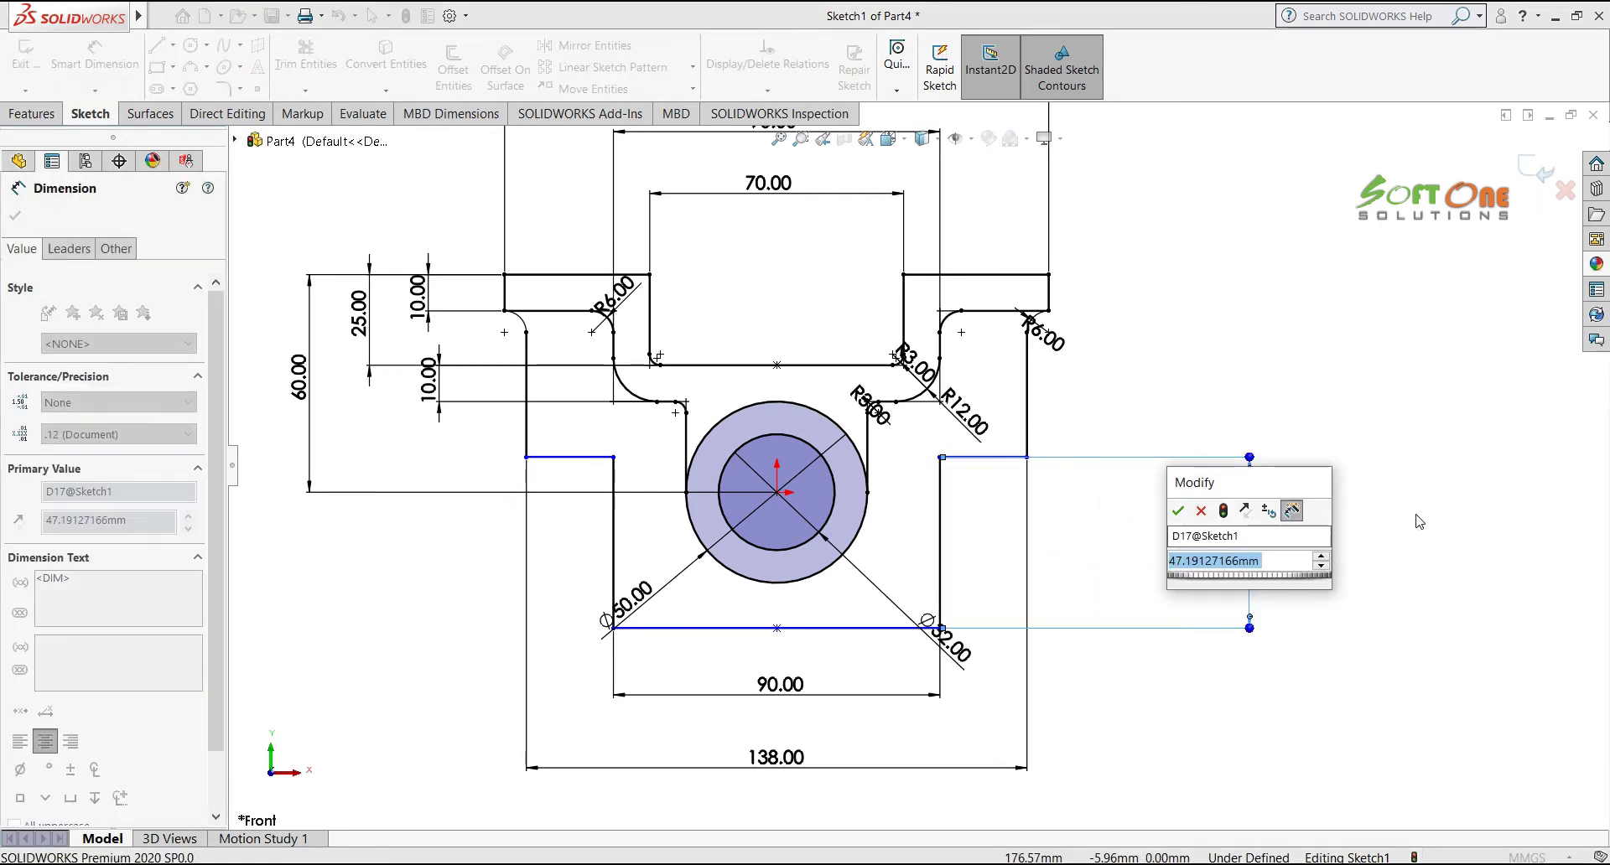
type("40")
key("Return")
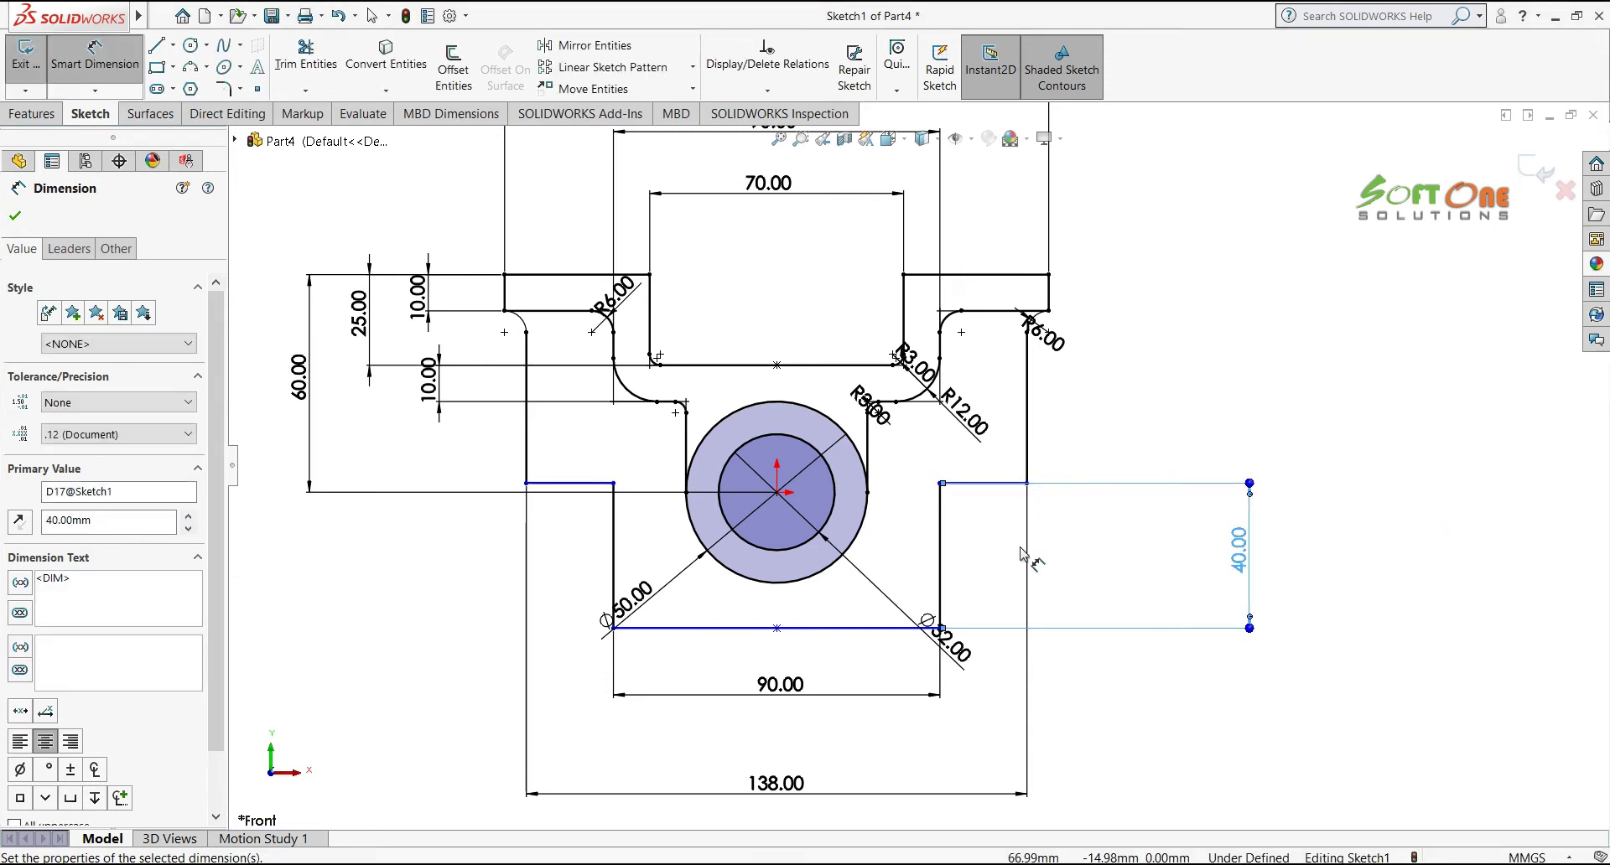
key("Escape")
Dimension the vertical distance from the right flange's underside to the step line below it as 38 mm
left_click(1006, 312)
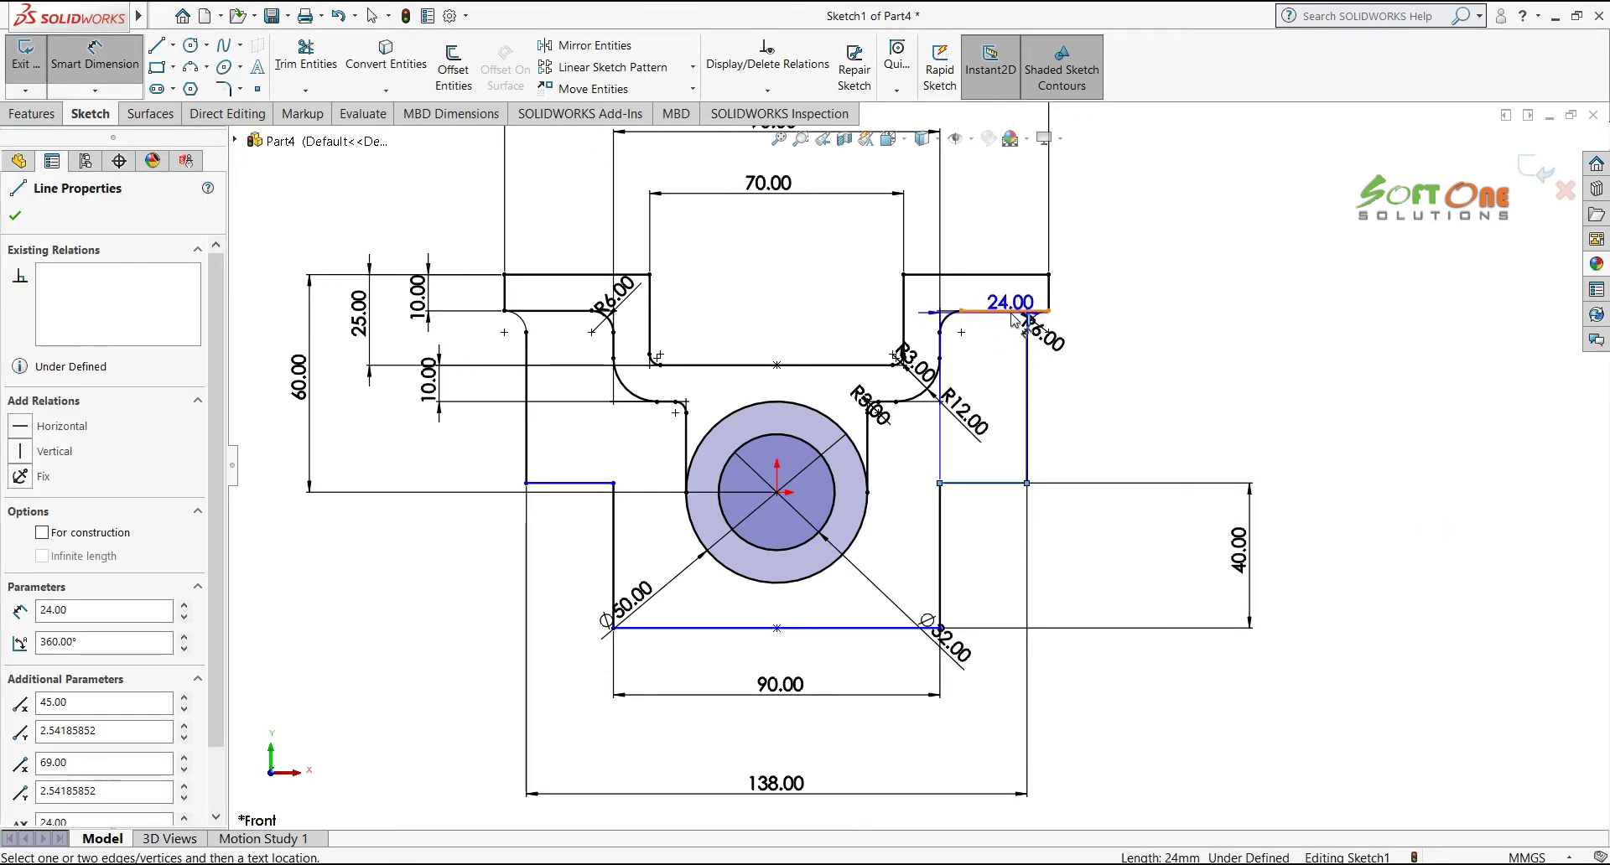
left_click(989, 483)
left_click(1250, 394)
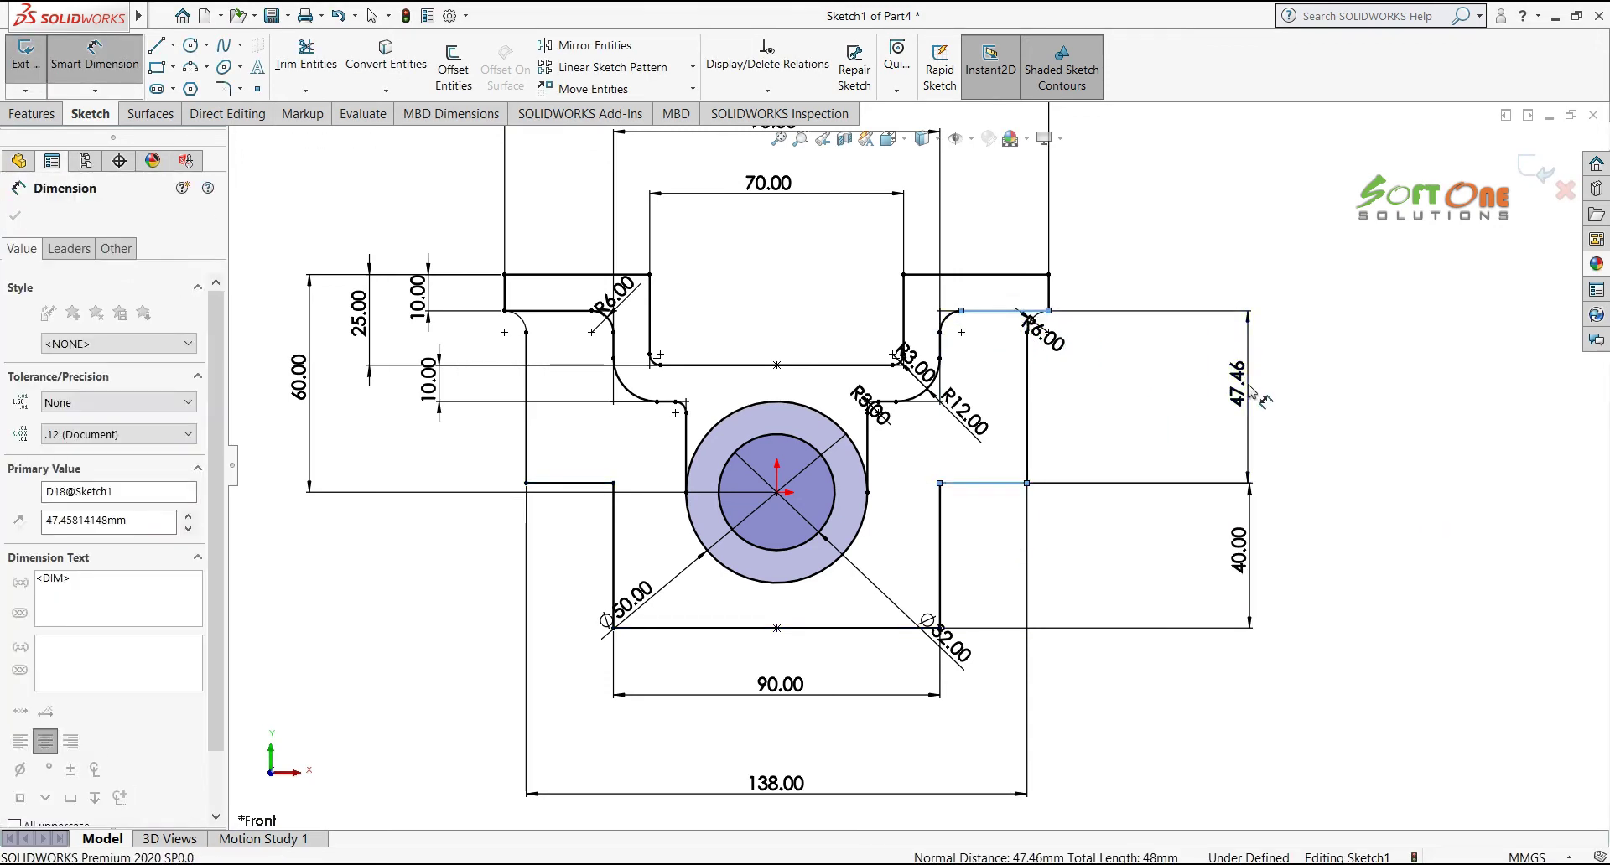
type("38")
key("Return")
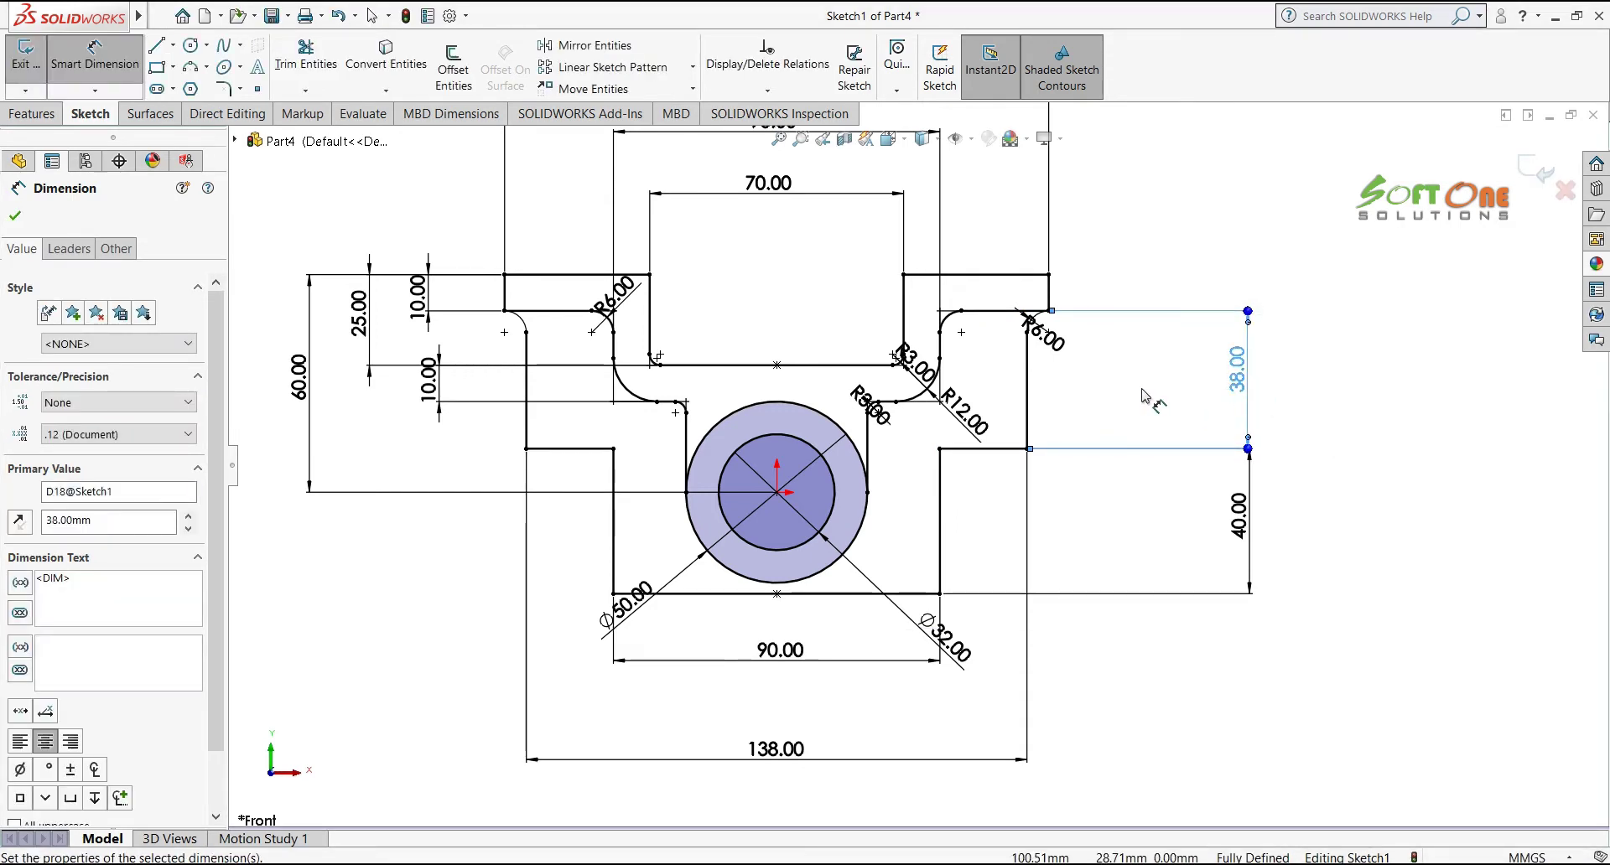
key("Escape")
key("Escape")
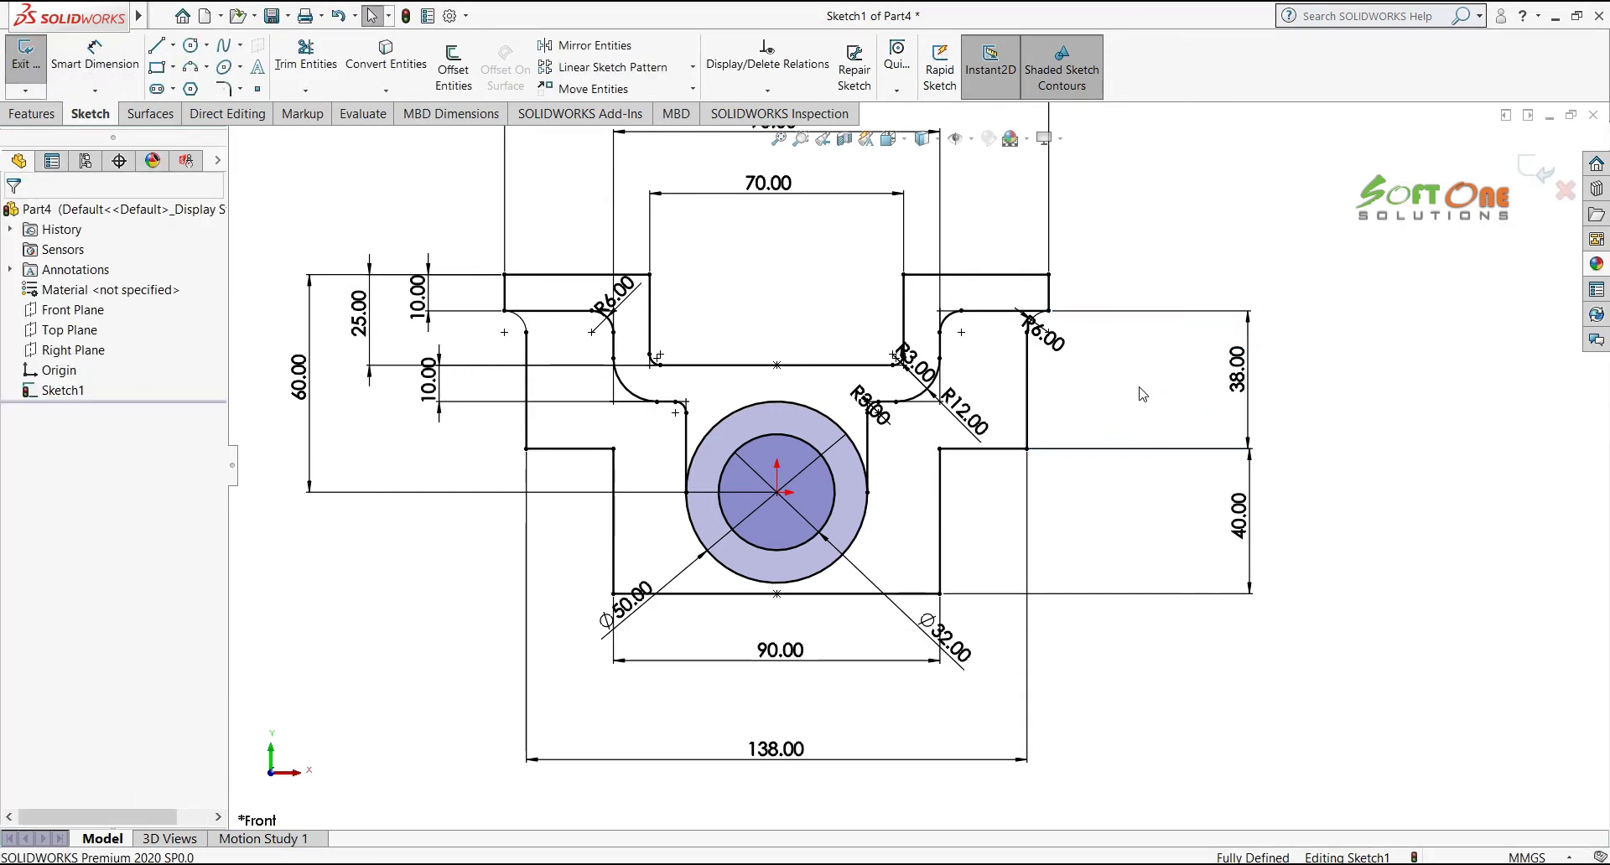
Check the reference drawing and fillet both inner corners of the lower stepped outline with a 12 mm radius
key("alt+Tab")
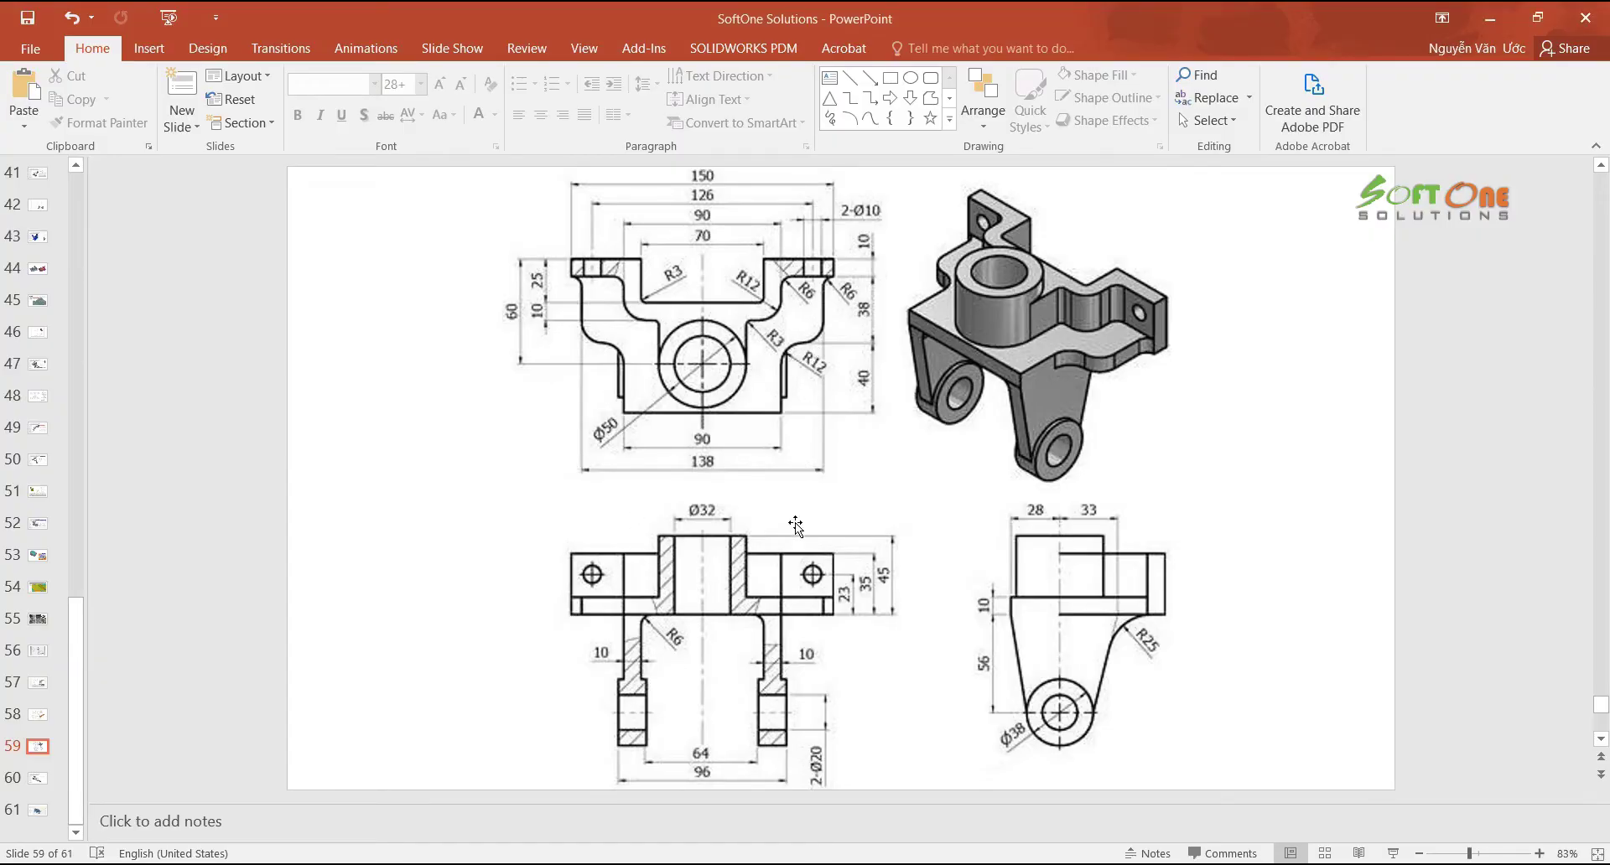
key("alt+Tab")
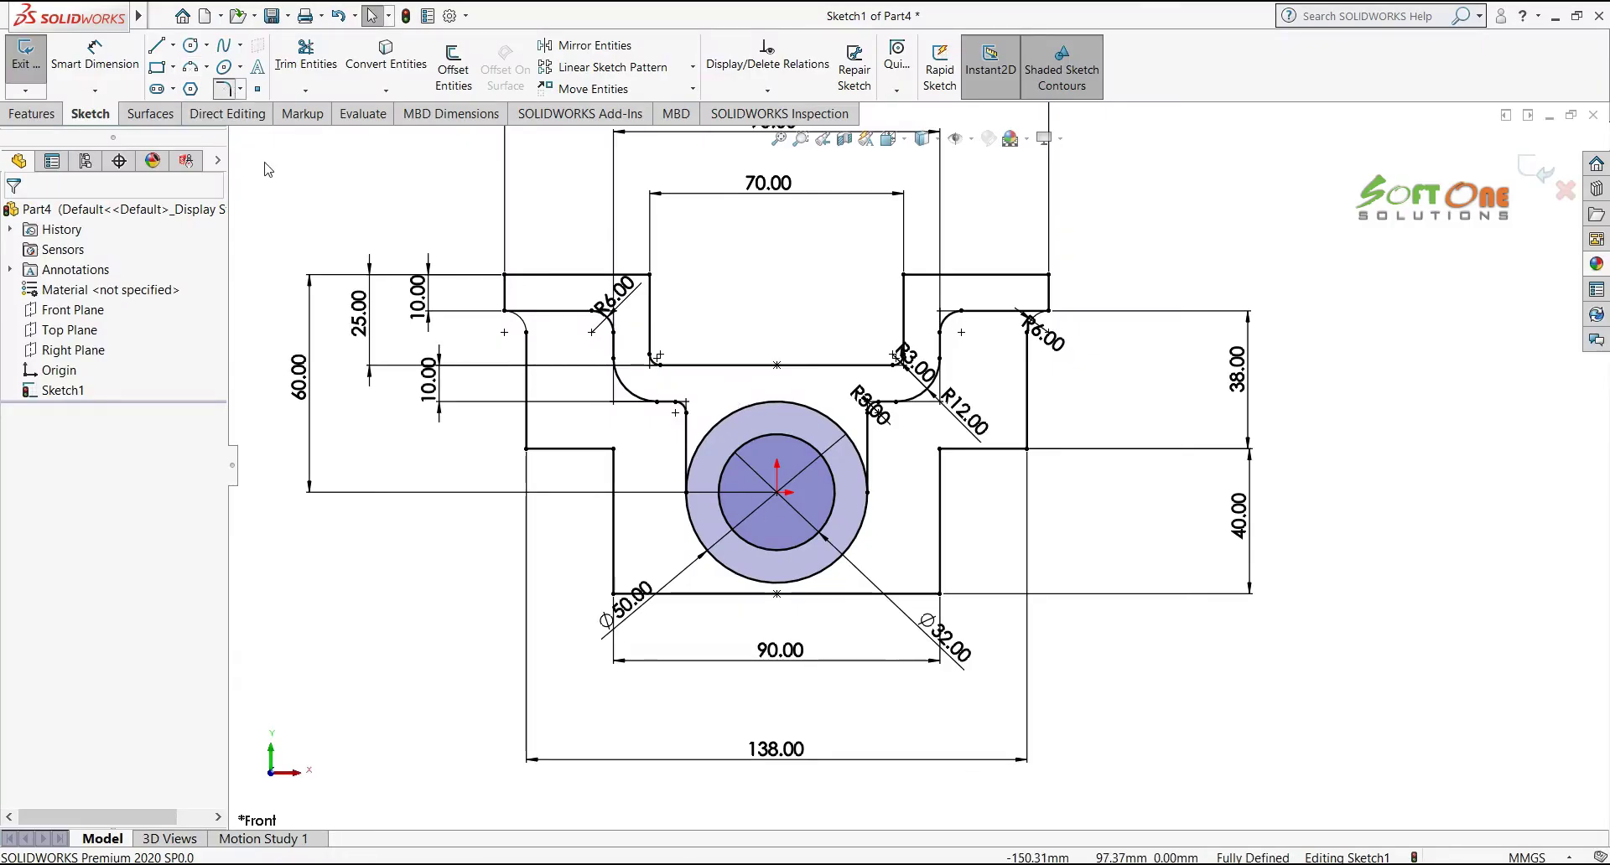
type("12")
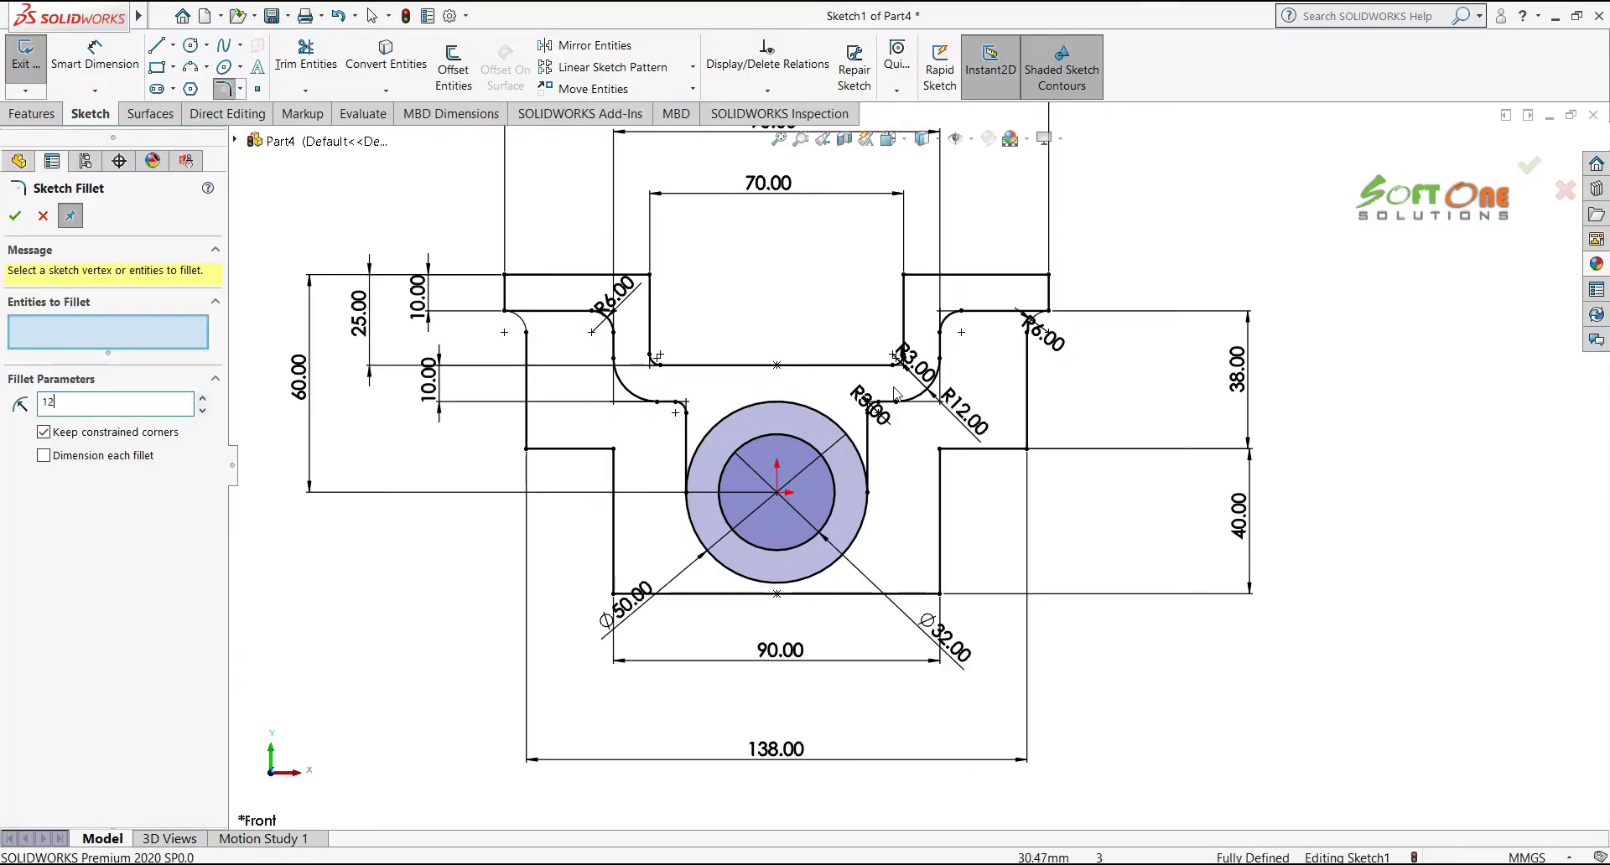
left_click(940, 450)
left_click(612, 451)
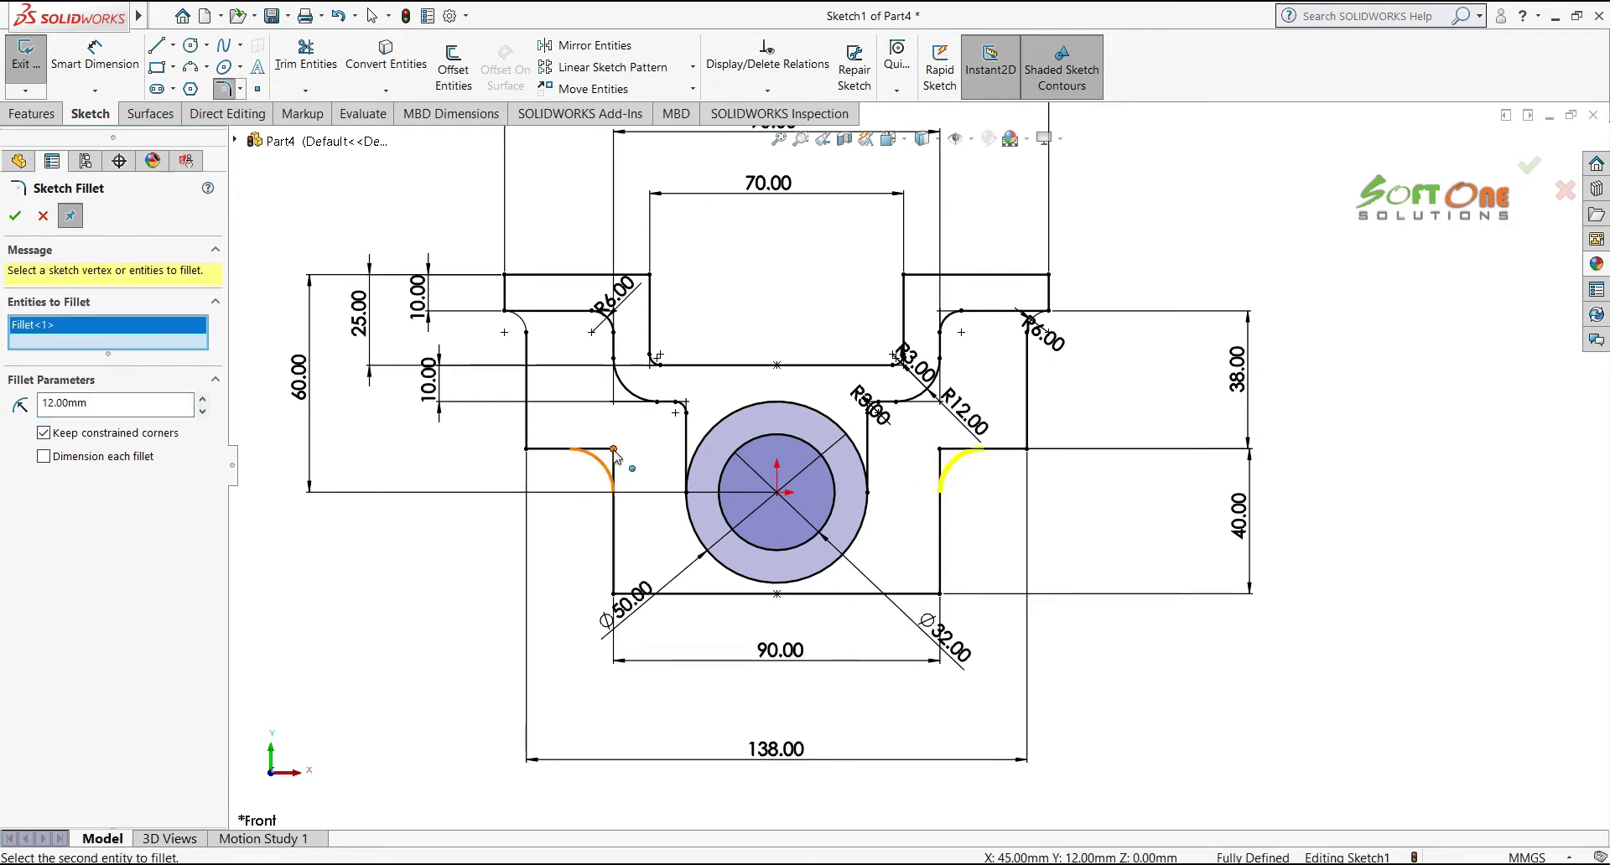
left_click(15, 216)
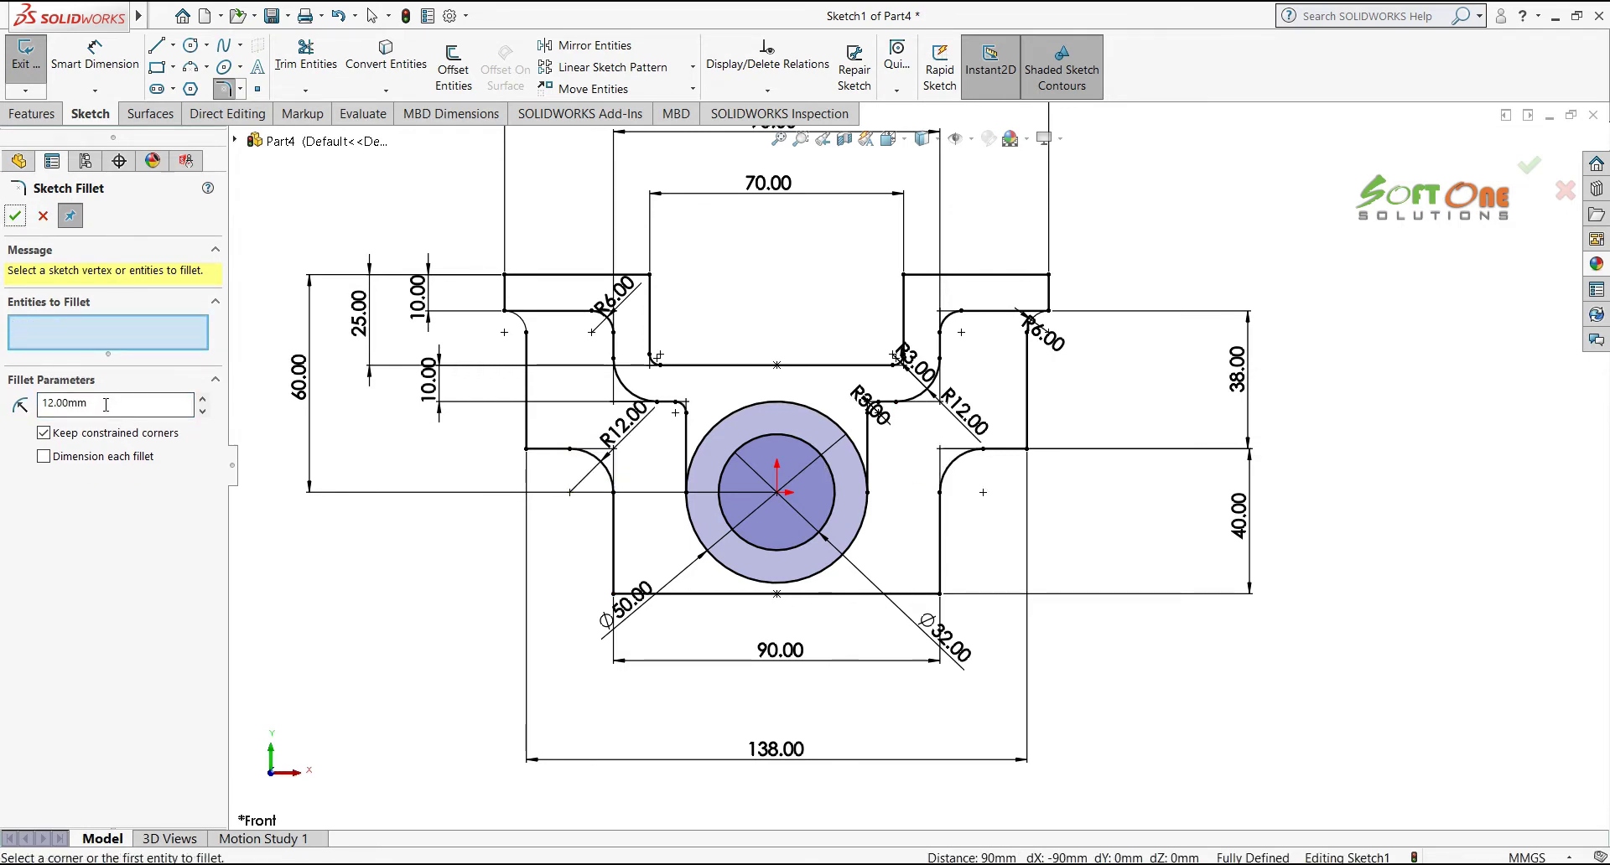
Fillet both outer step corners of the lower outline with a 6 mm radius and exit the sketch
double_click(76, 404)
type("6")
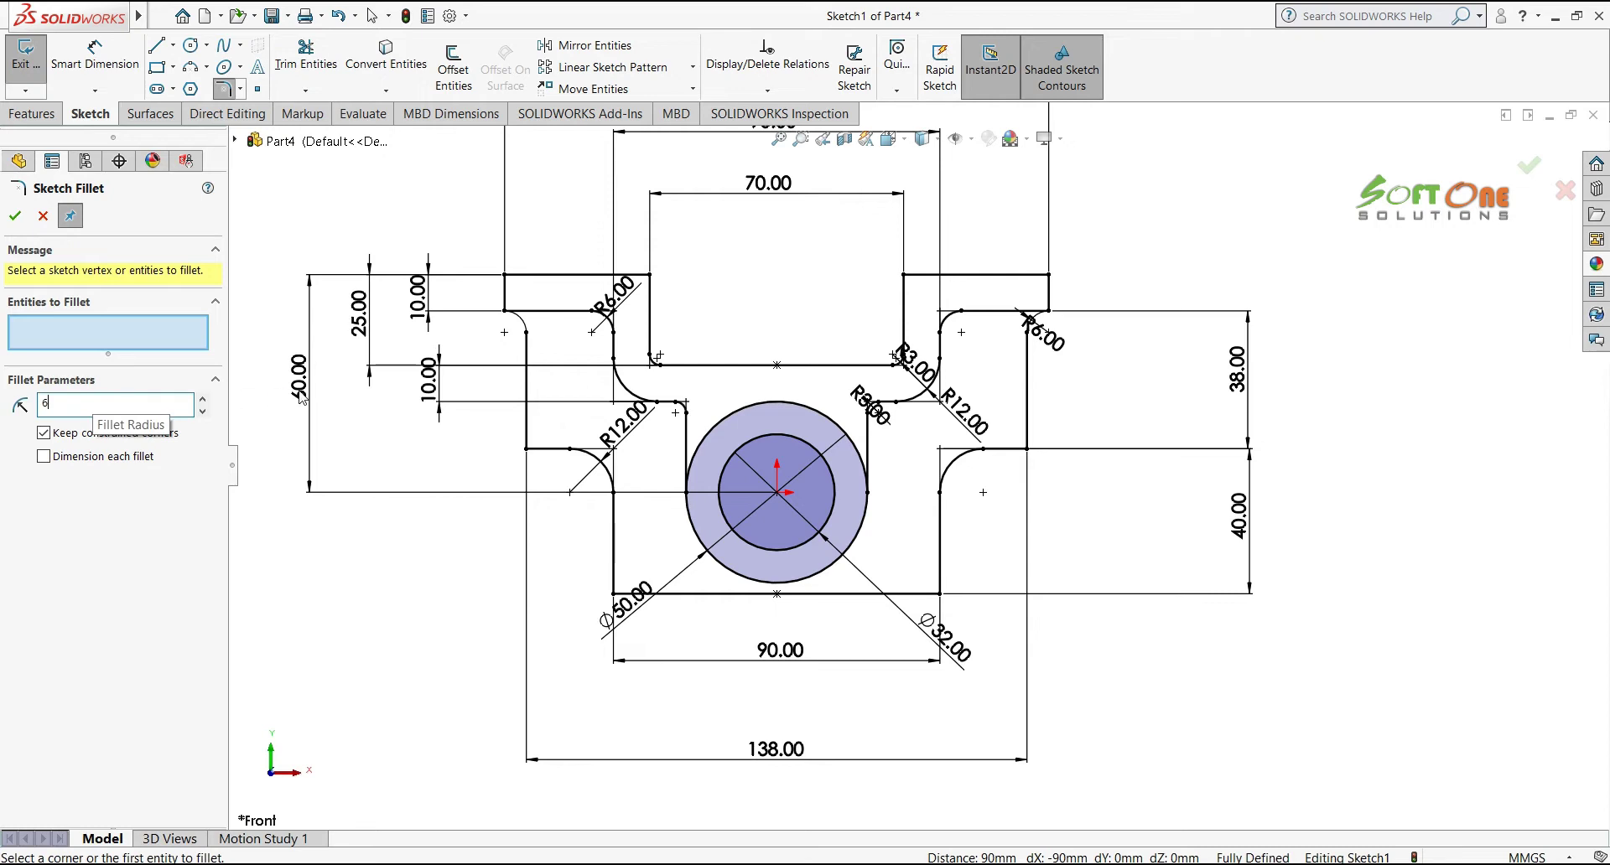
left_click(529, 454)
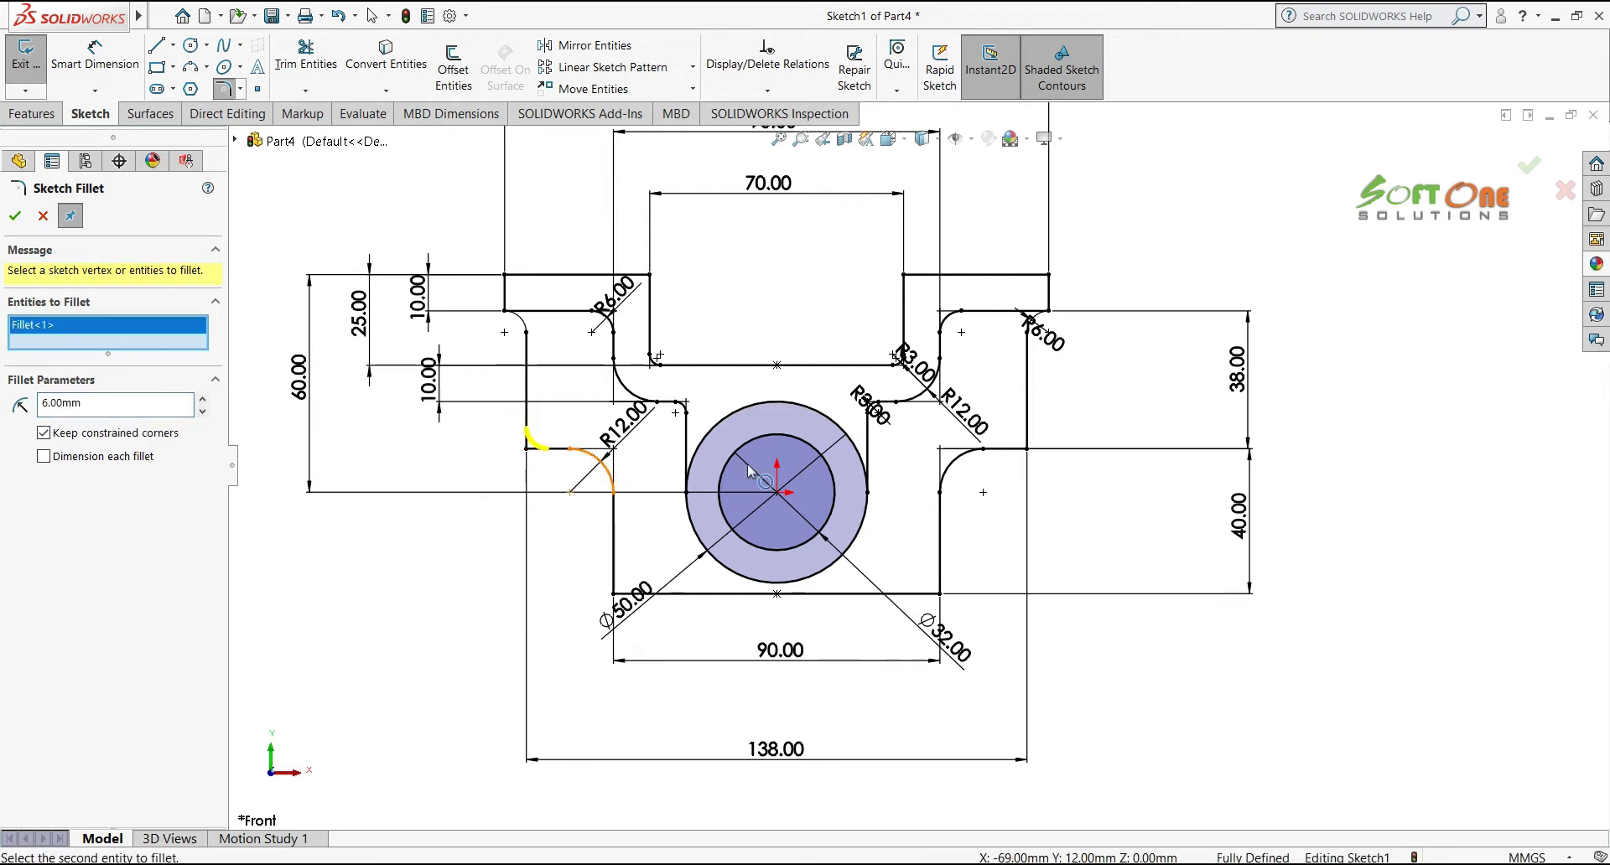
left_click(1030, 453)
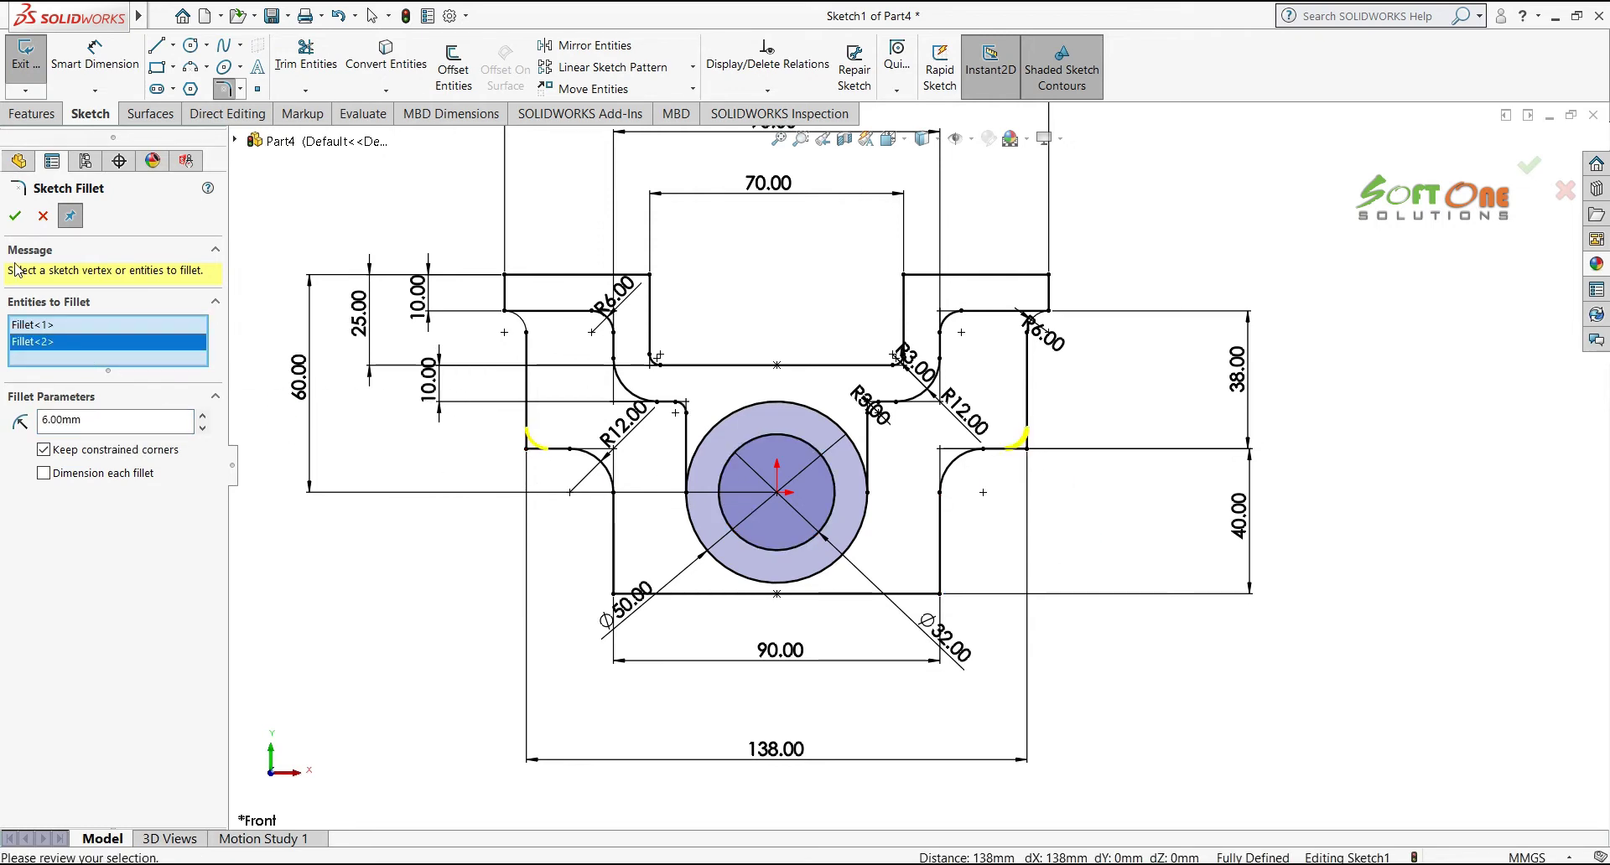
left_click(15, 217)
left_click(15, 219)
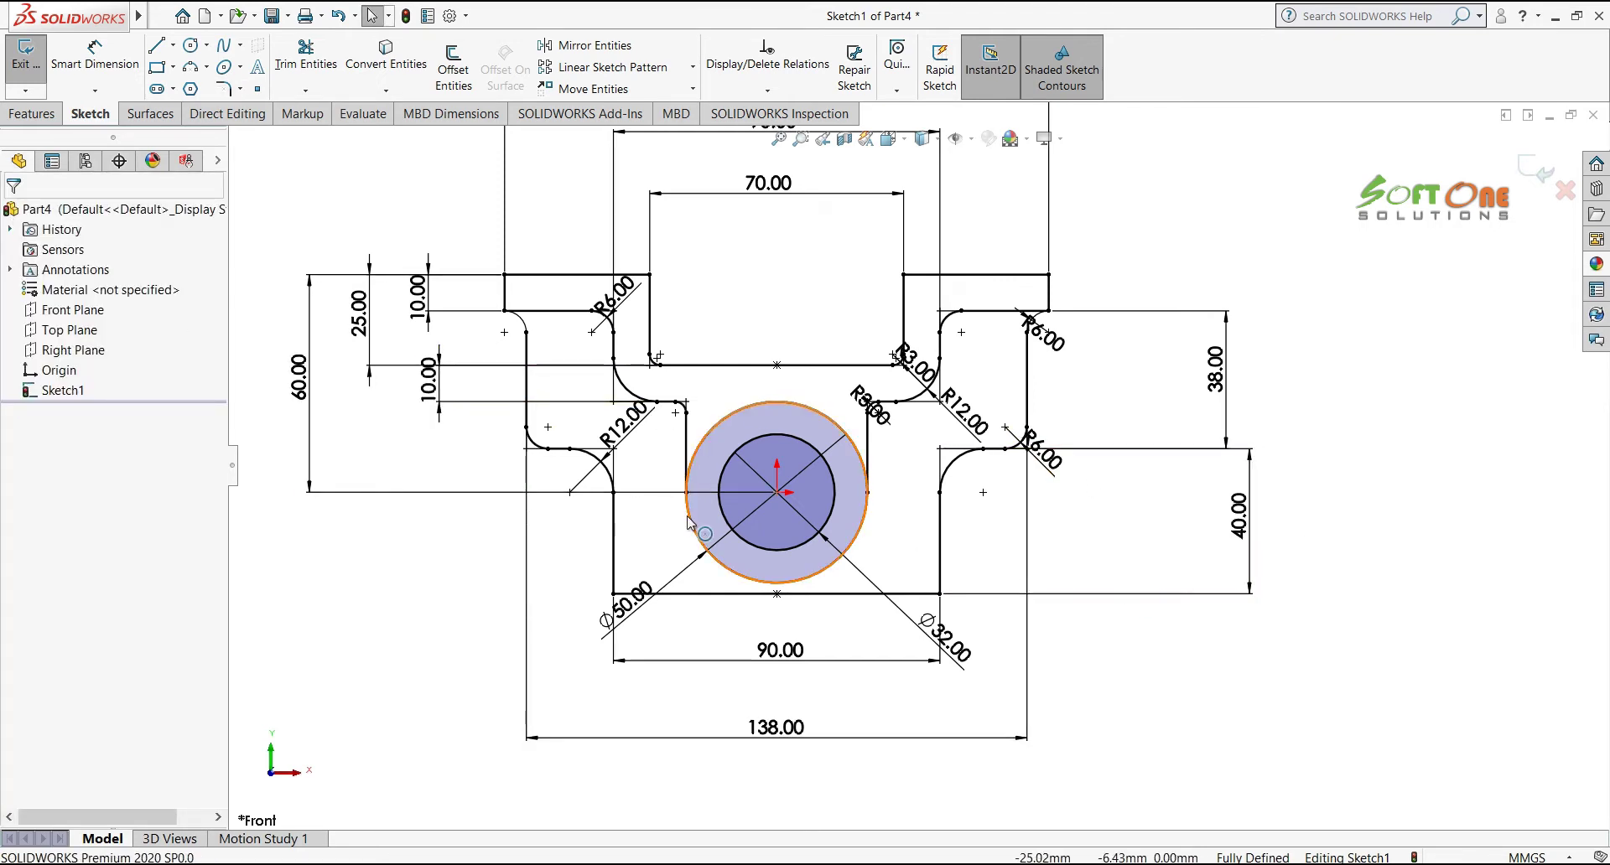
scroll(1023, 628, "up", 2)
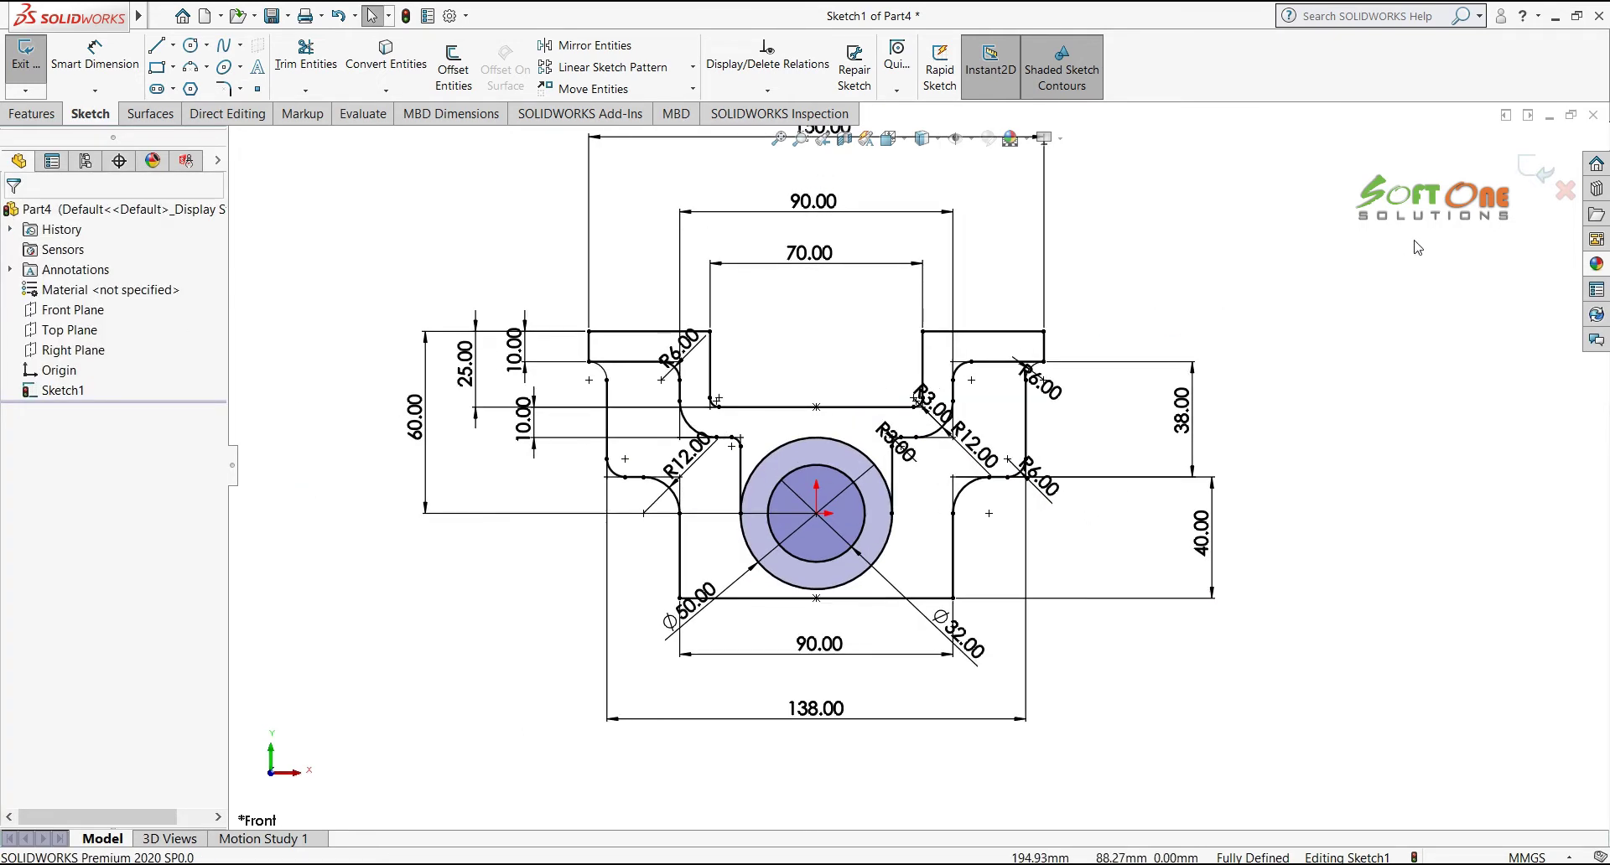
left_click(1526, 168)
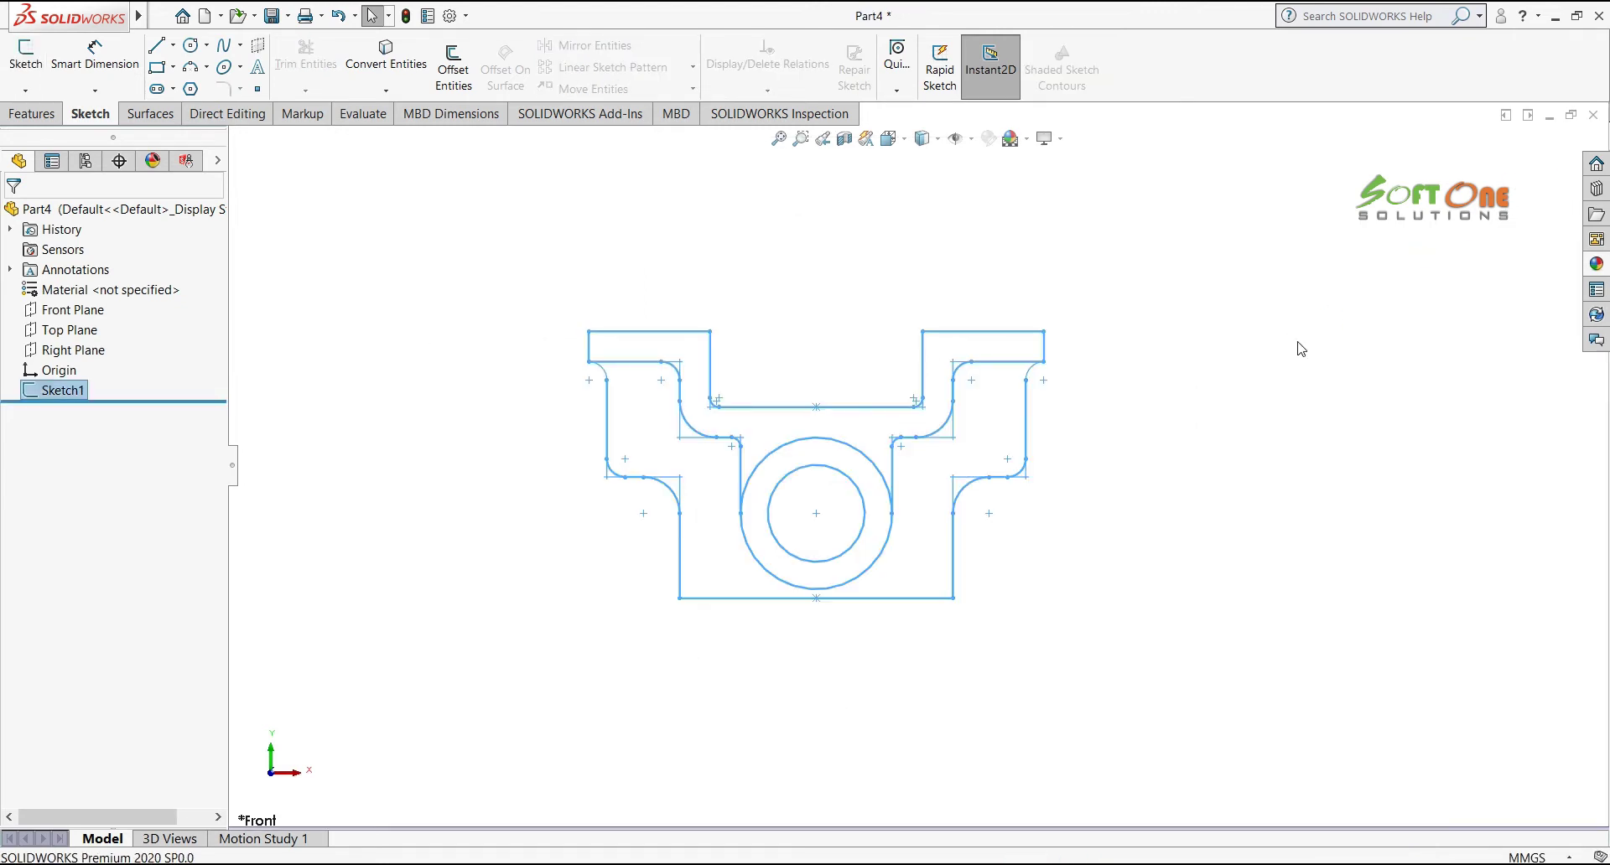
Start a boss extrusion from the profile sketch and replace its contour with the flanged wall region beside the ring
mouse_move(1170, 466)
middle_mouse_down()
mouse_move(1159, 492)
mouse_move(1196, 503)
mouse_move(1215, 481)
mouse_move(1135, 733)
middle_mouse_up()
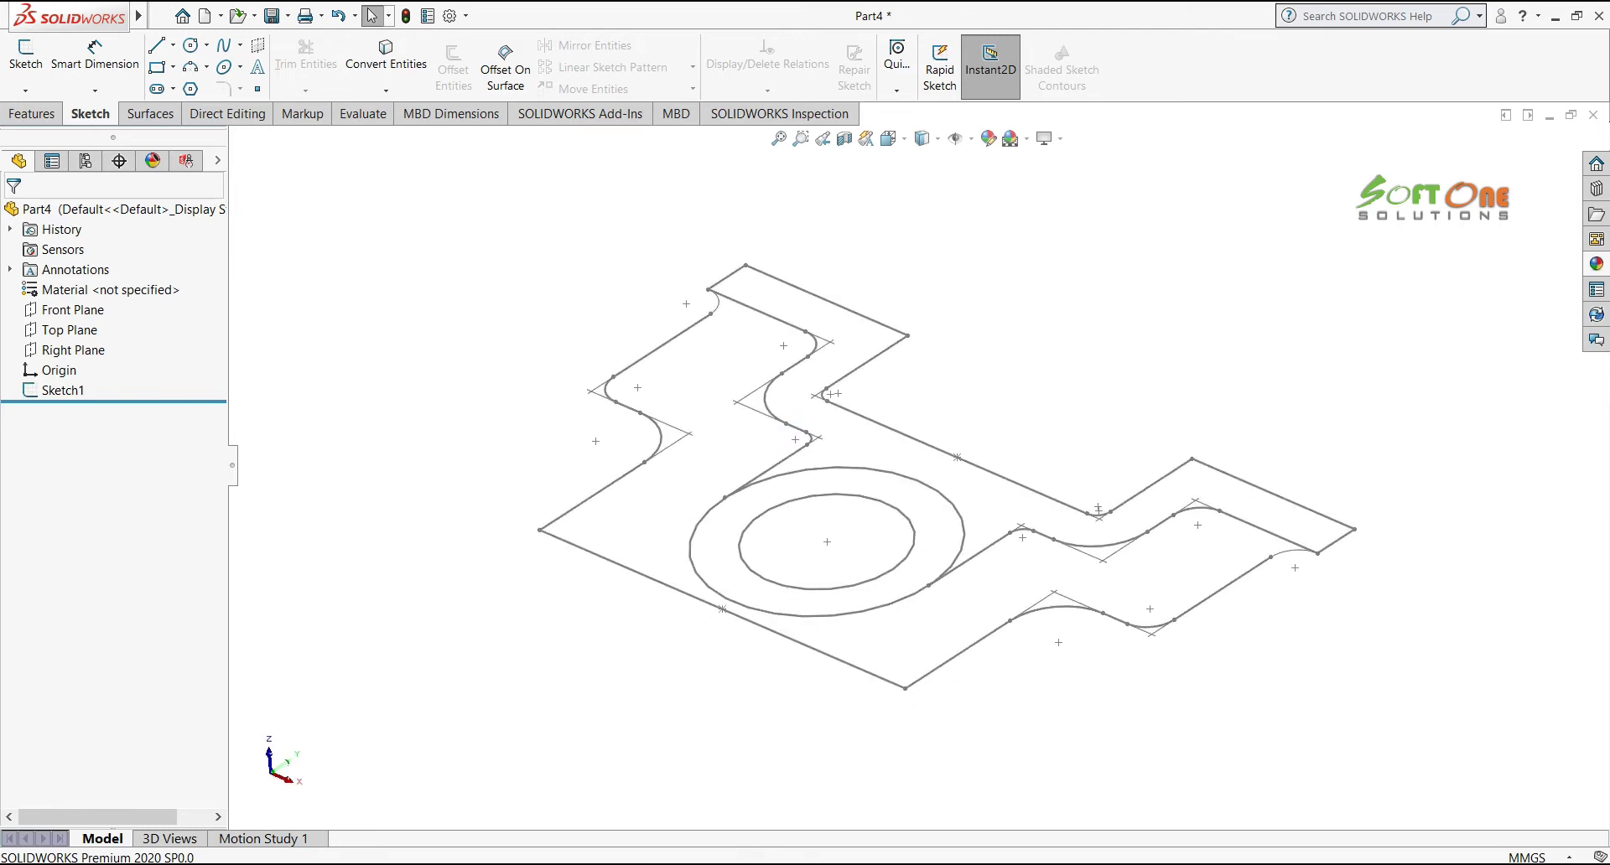
key("alt+Tab")
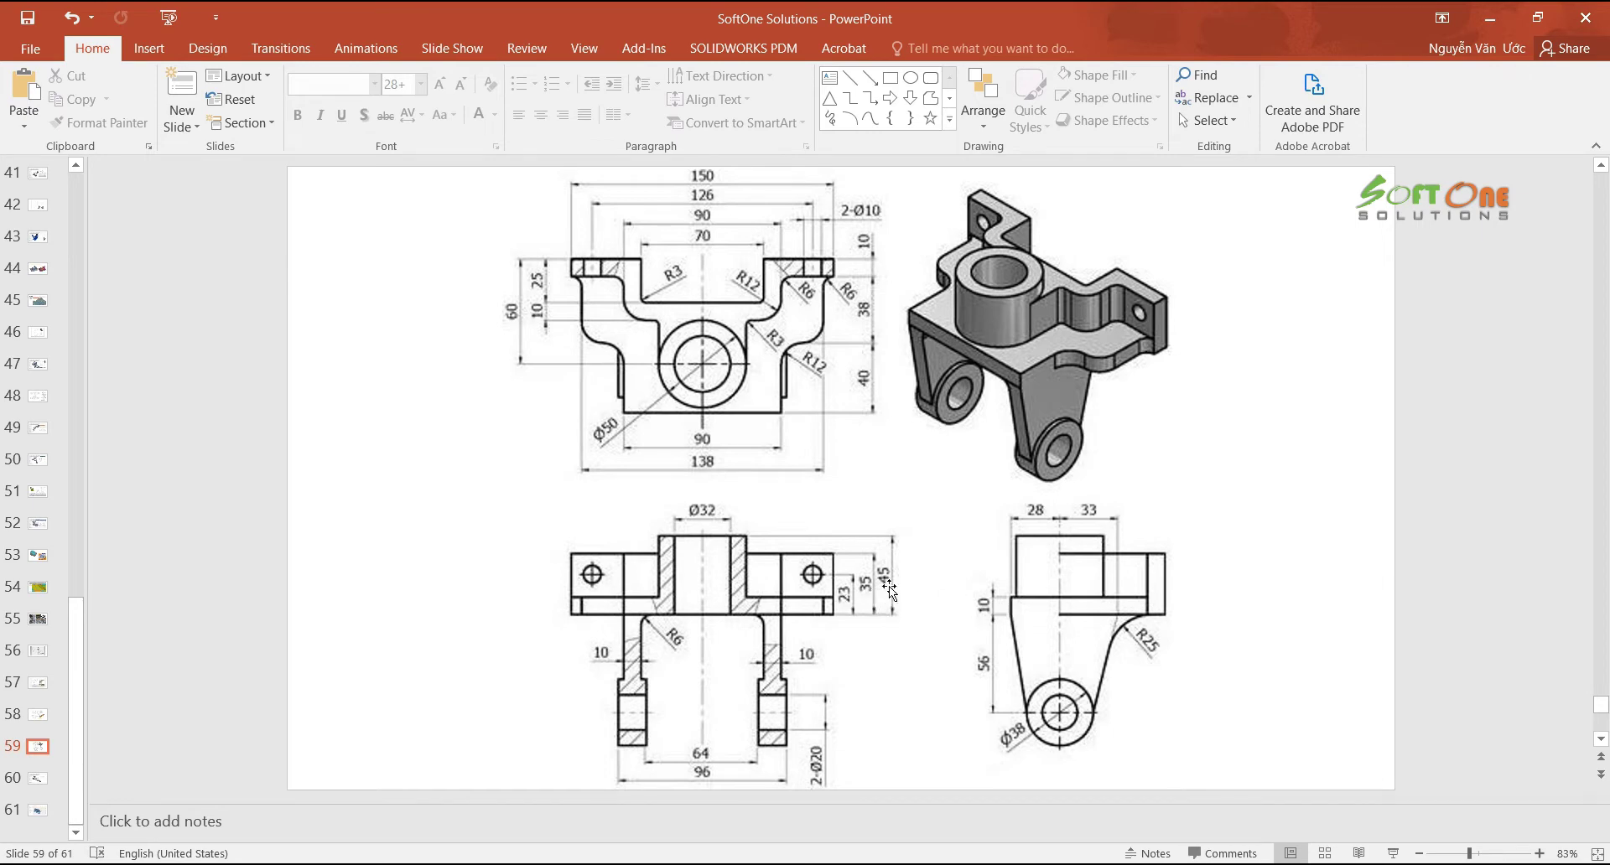
key("alt+Tab")
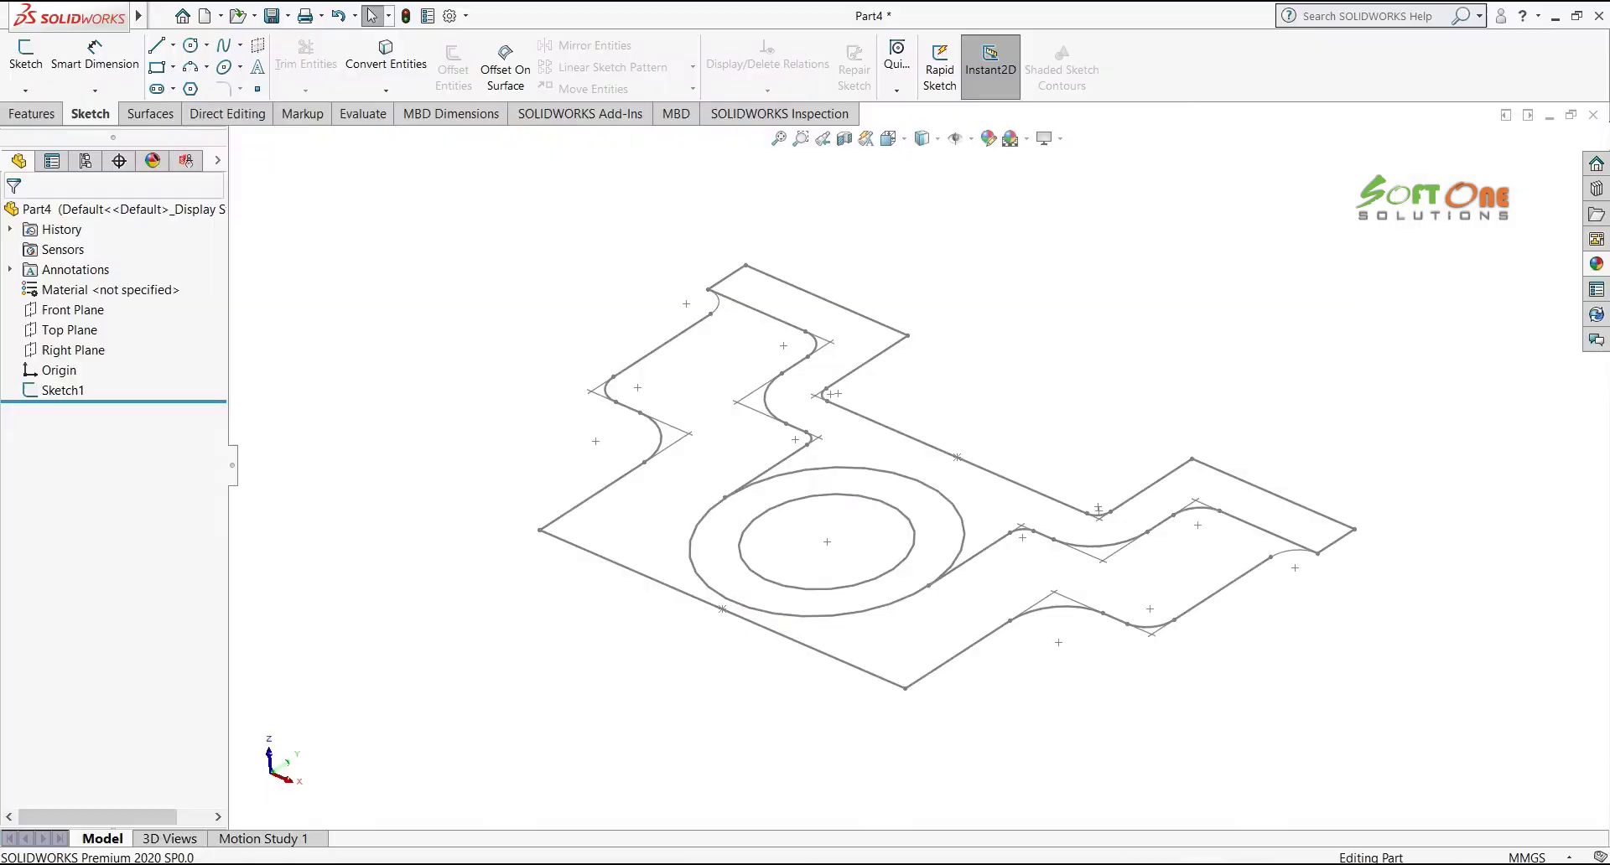
left_click(34, 114)
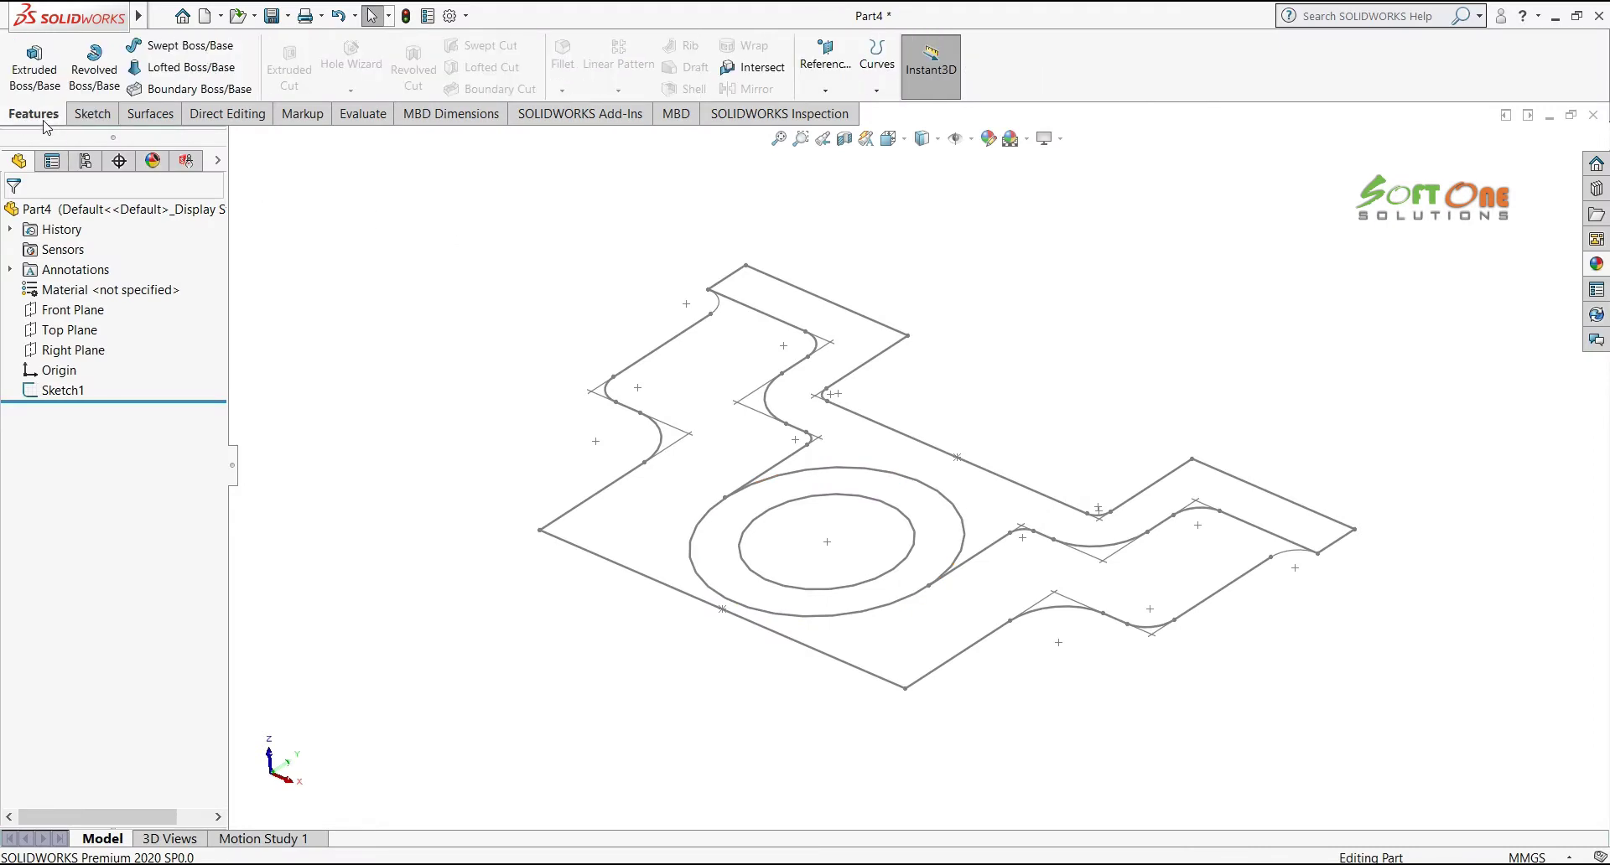
left_click(35, 67)
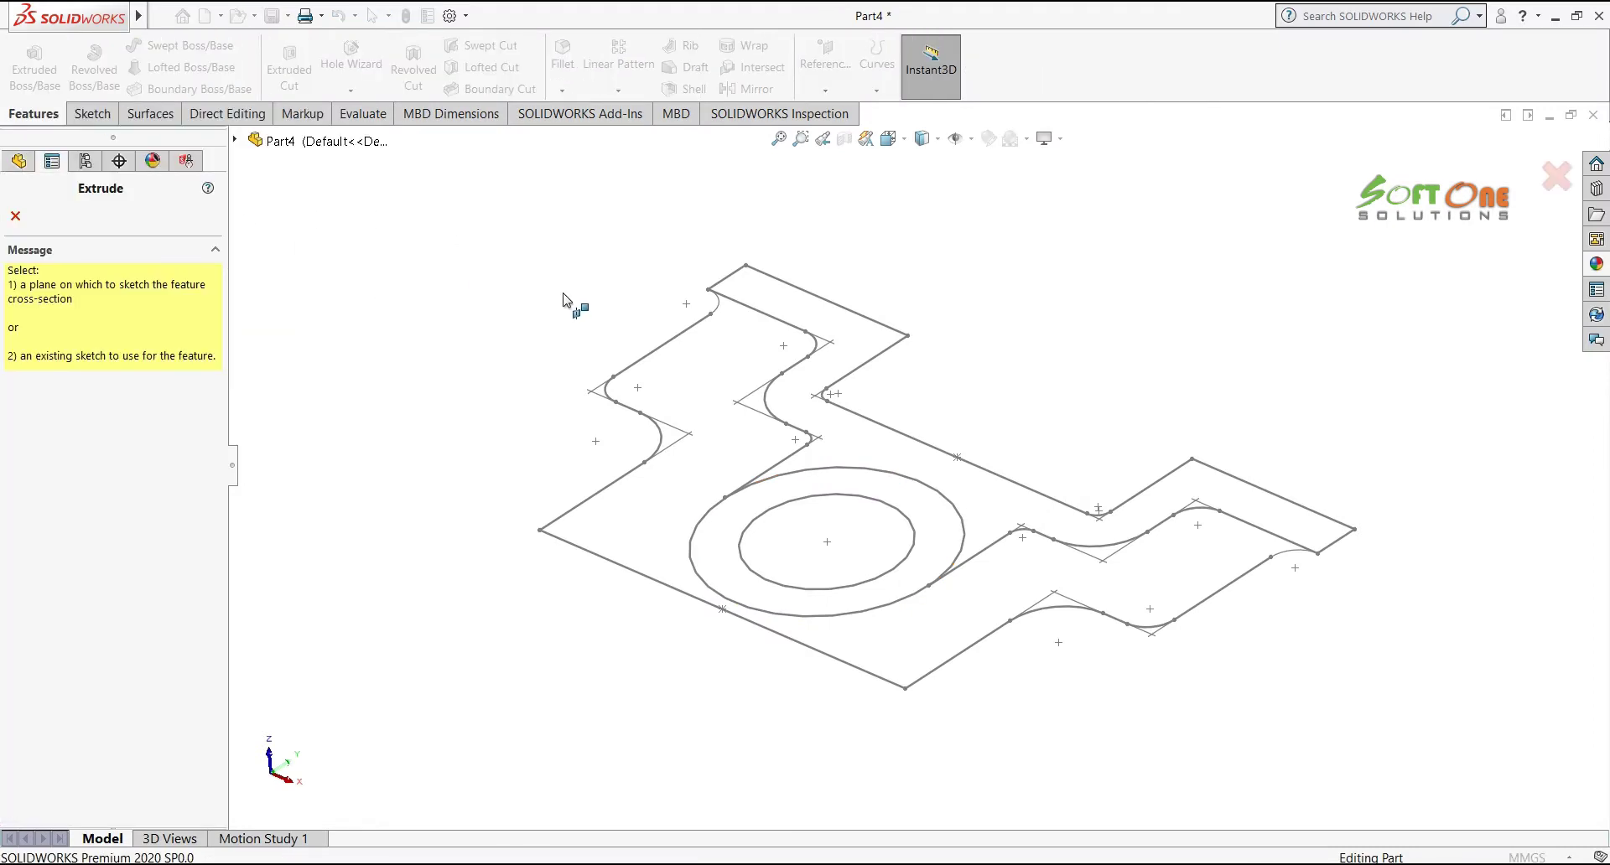
left_click(867, 423)
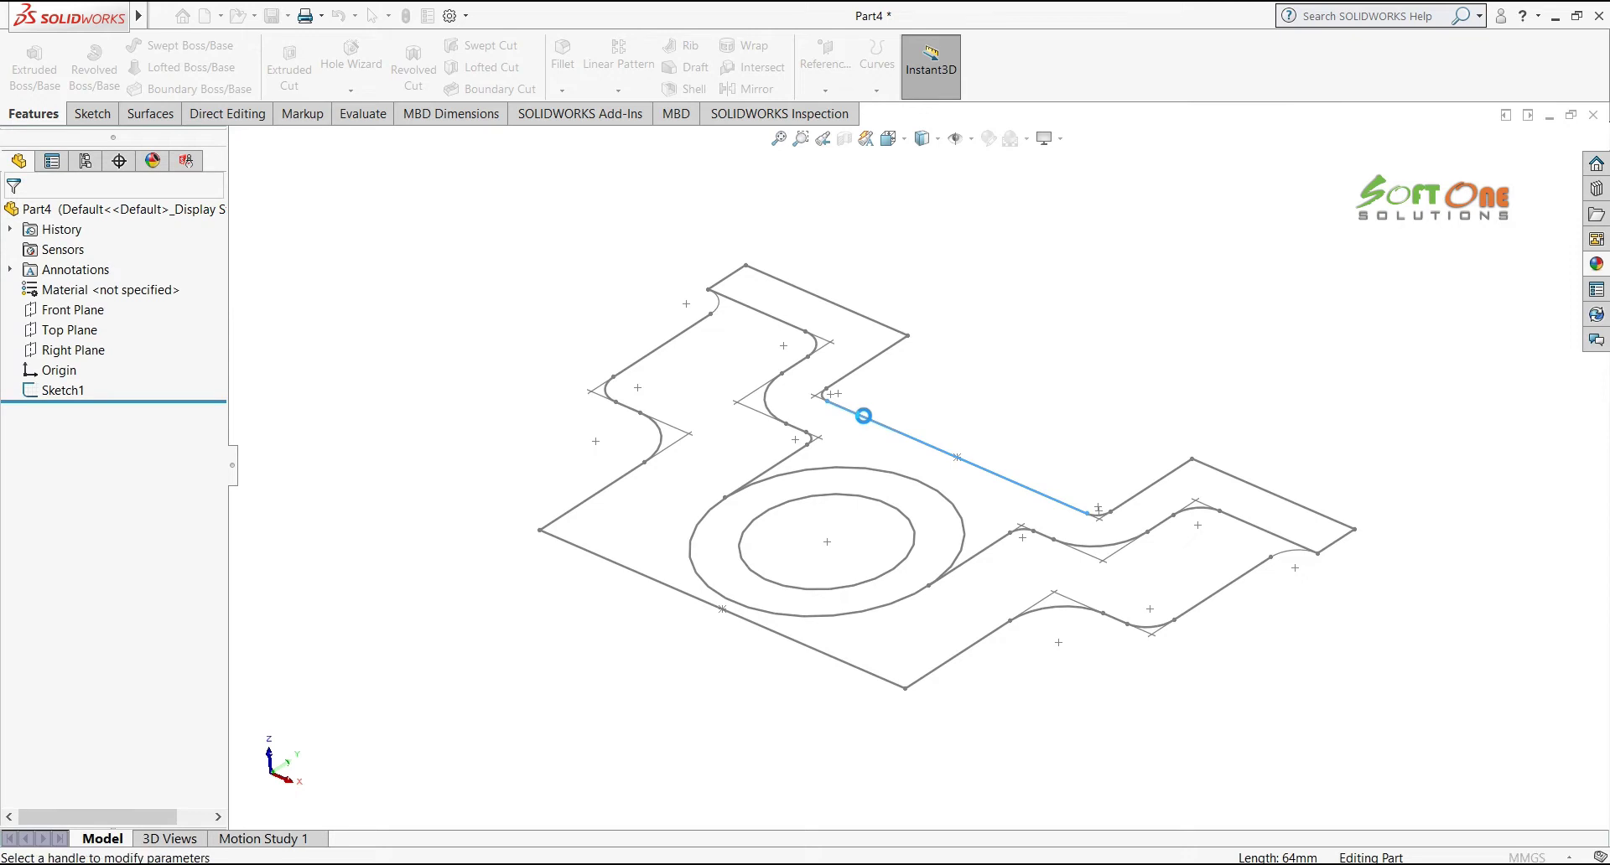
left_click(14, 530)
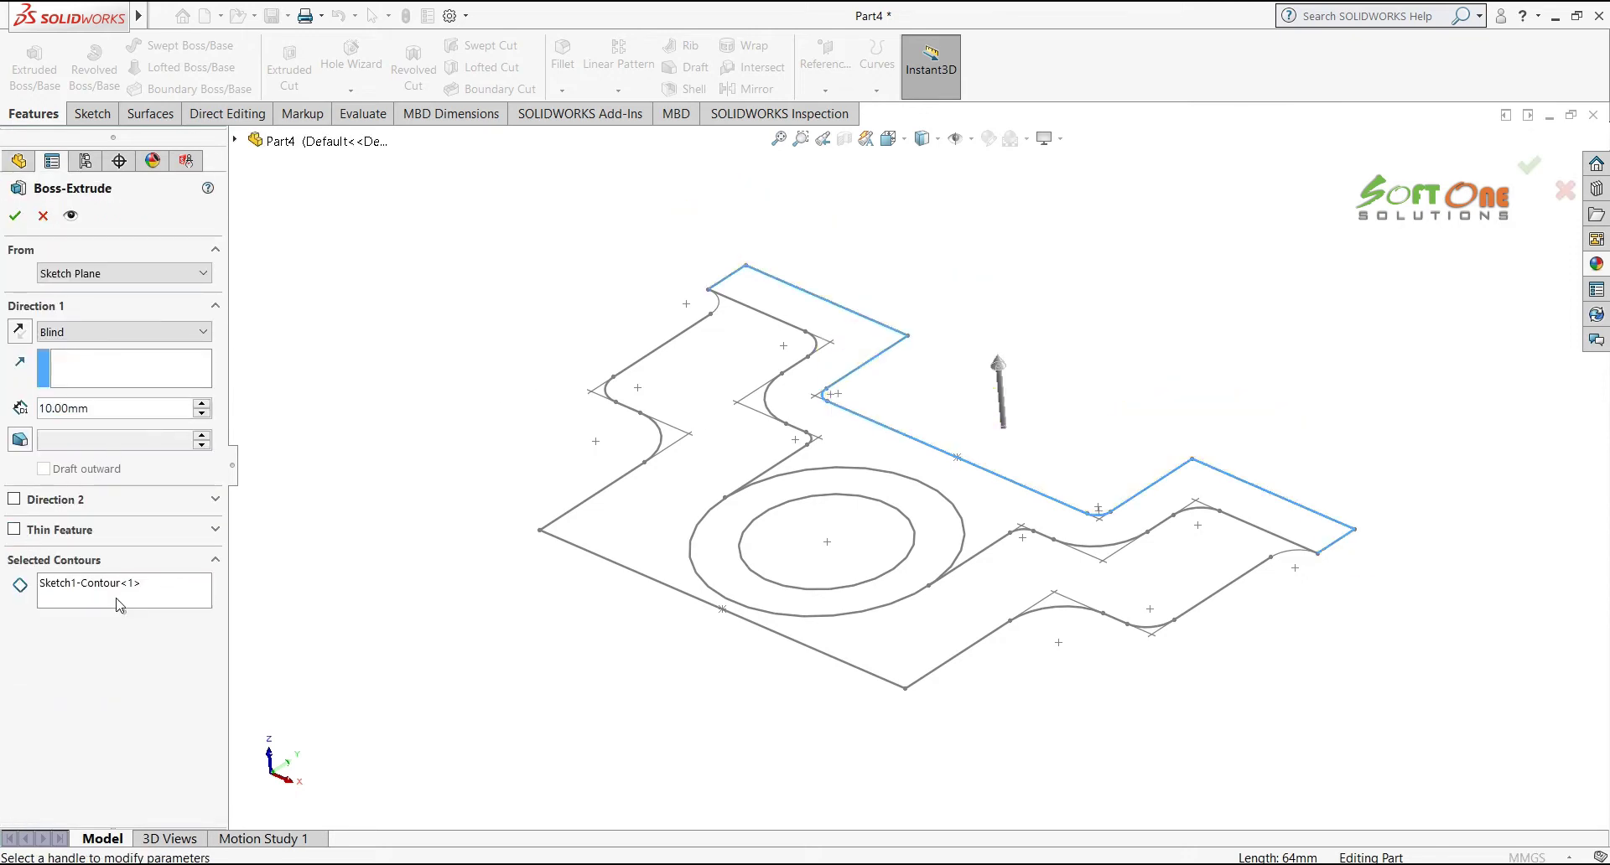
left_click(124, 601)
right_click(124, 601)
left_click(153, 606)
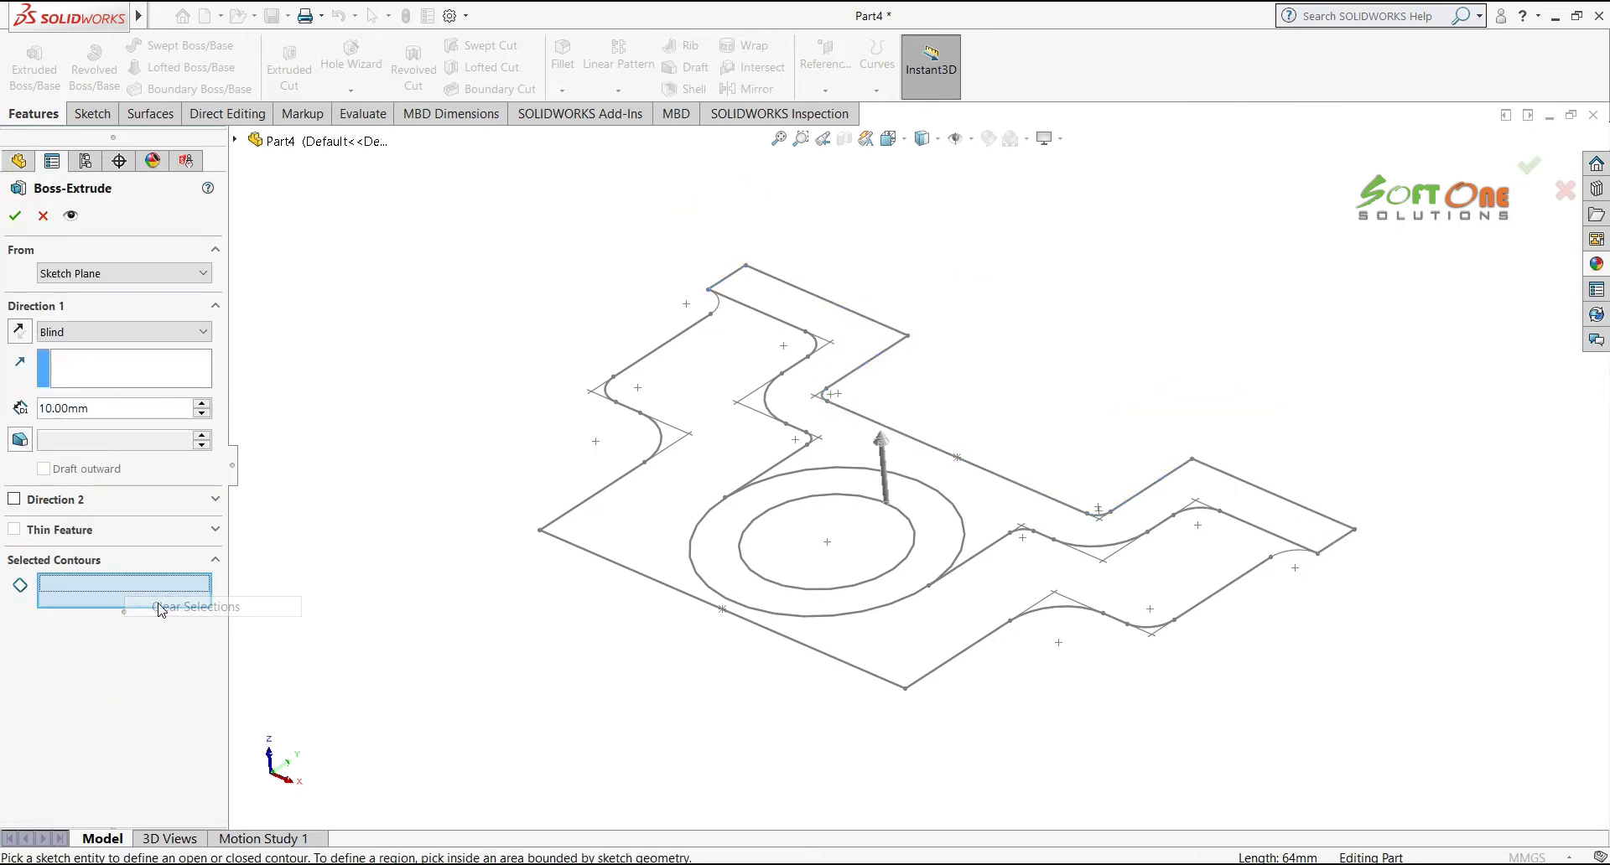
left_click(927, 465)
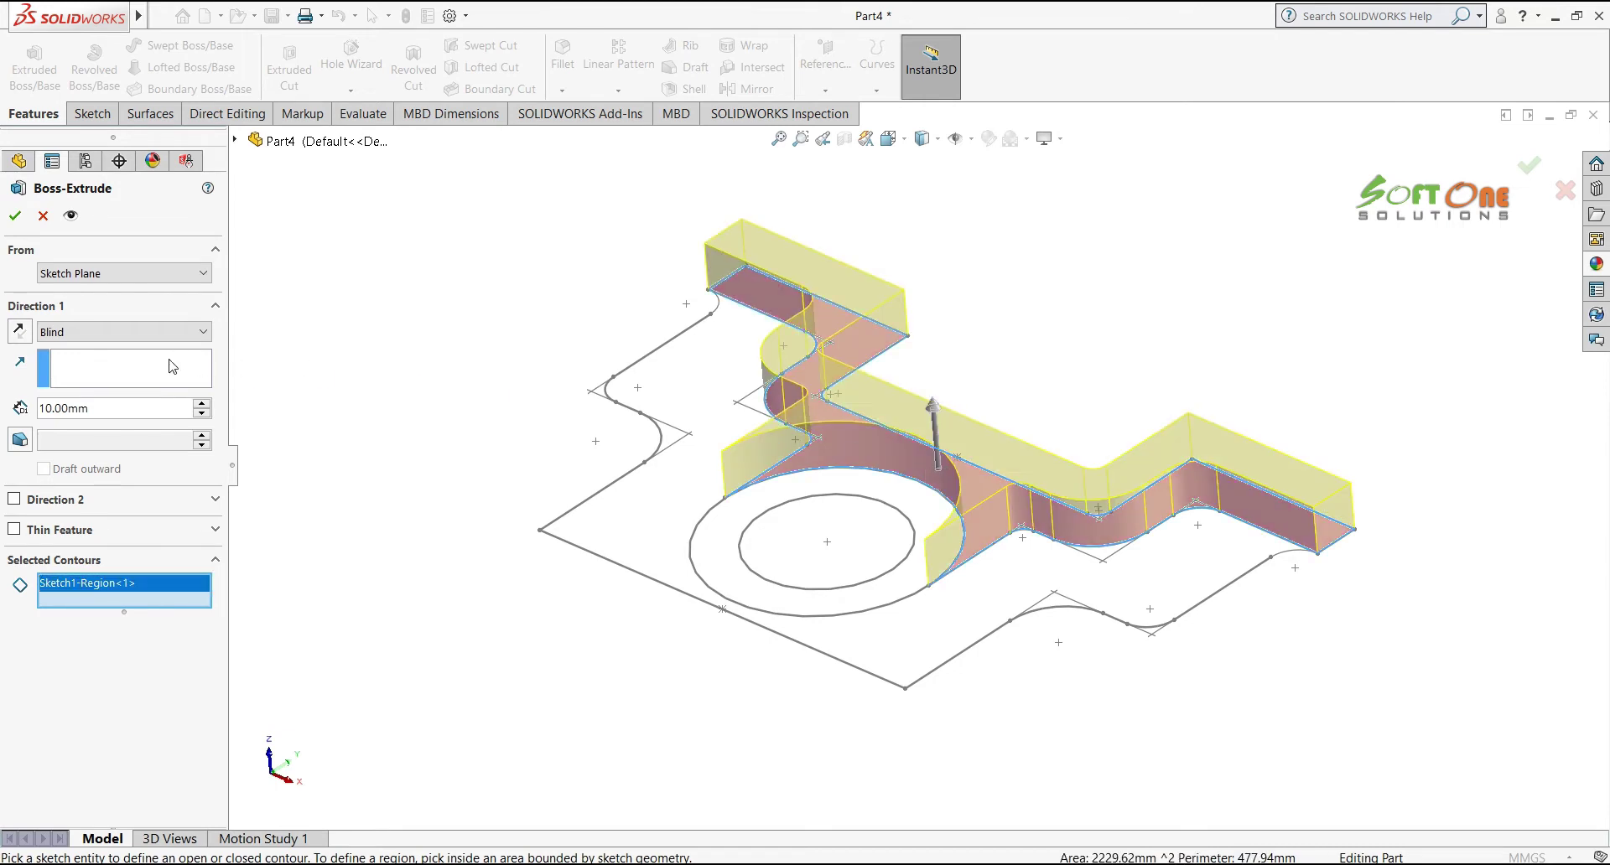
Extrude the flanged wall region to a blind depth of 35 mm
type("35")
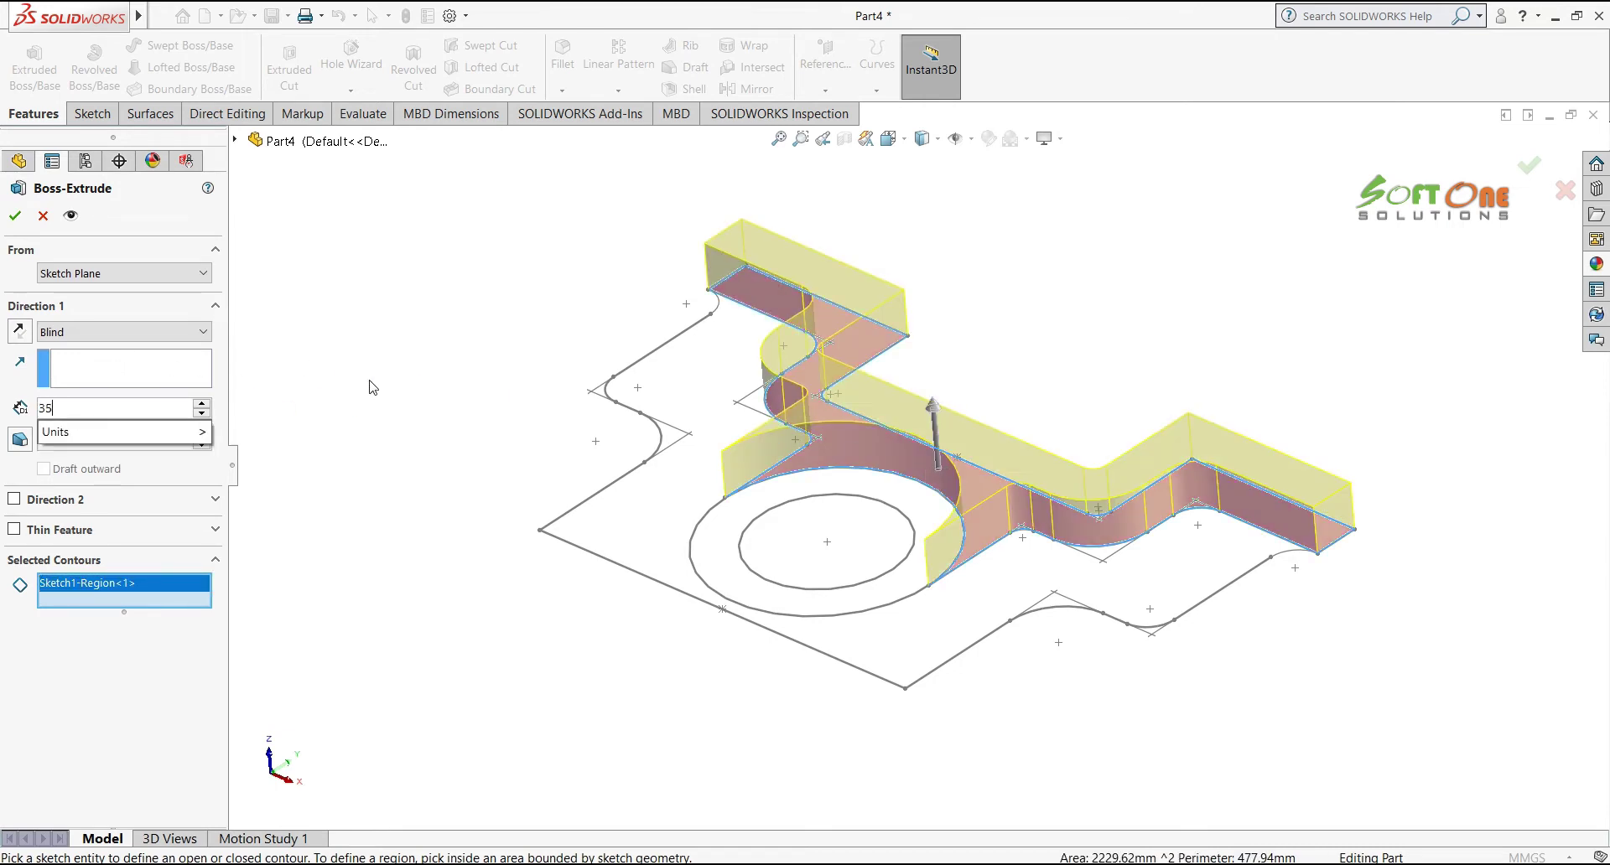
key("Return")
left_click(16, 217)
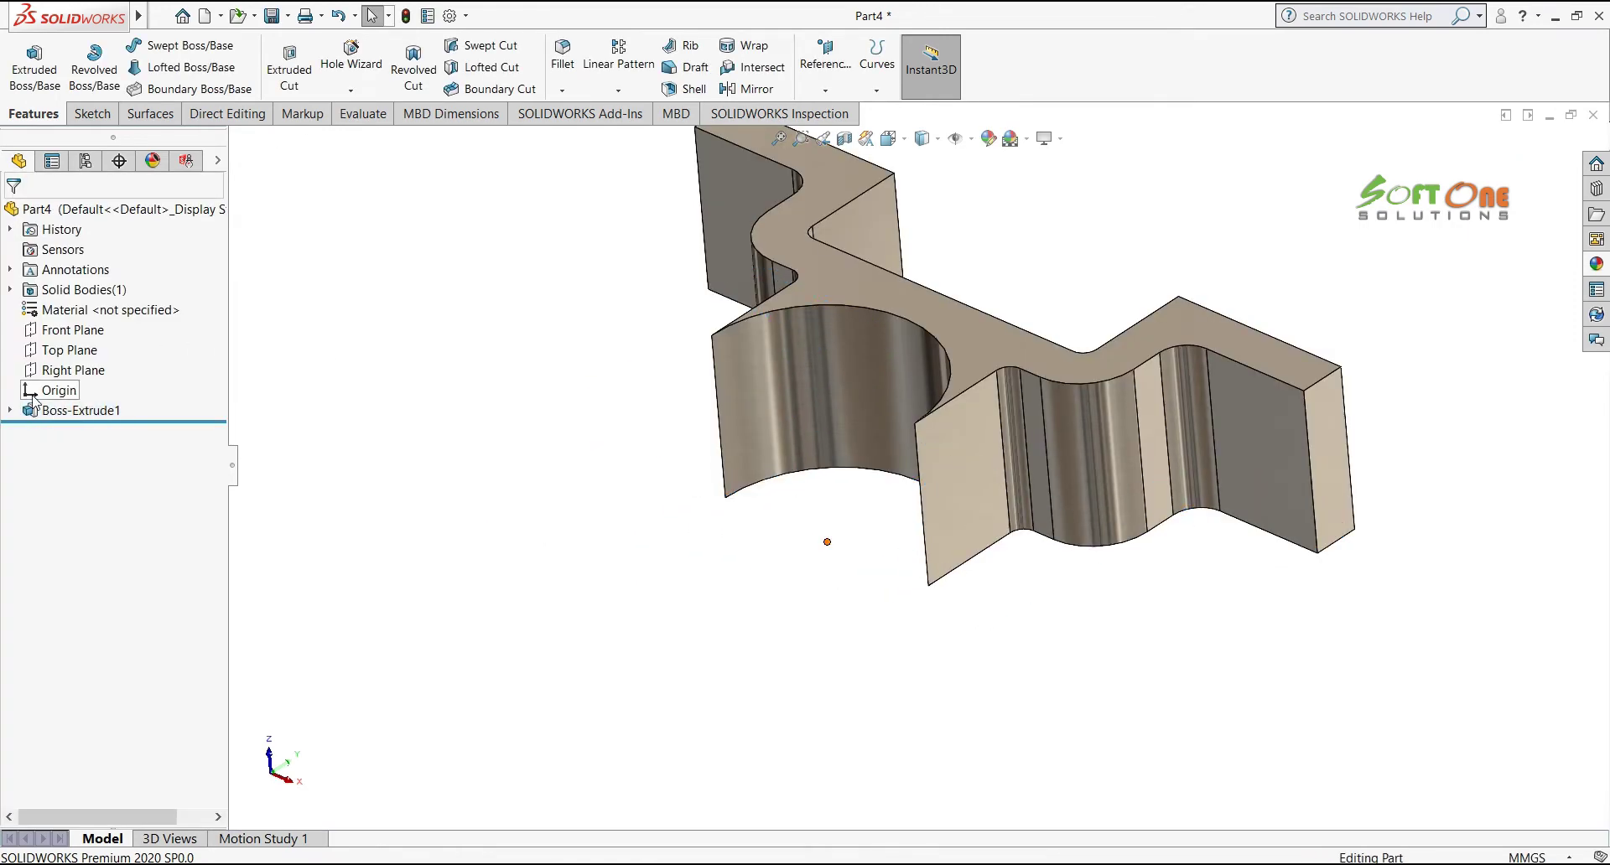
Show Sketch1 under the wall extrusion so its other contours can be reused
left_click(10, 411)
left_click(82, 431)
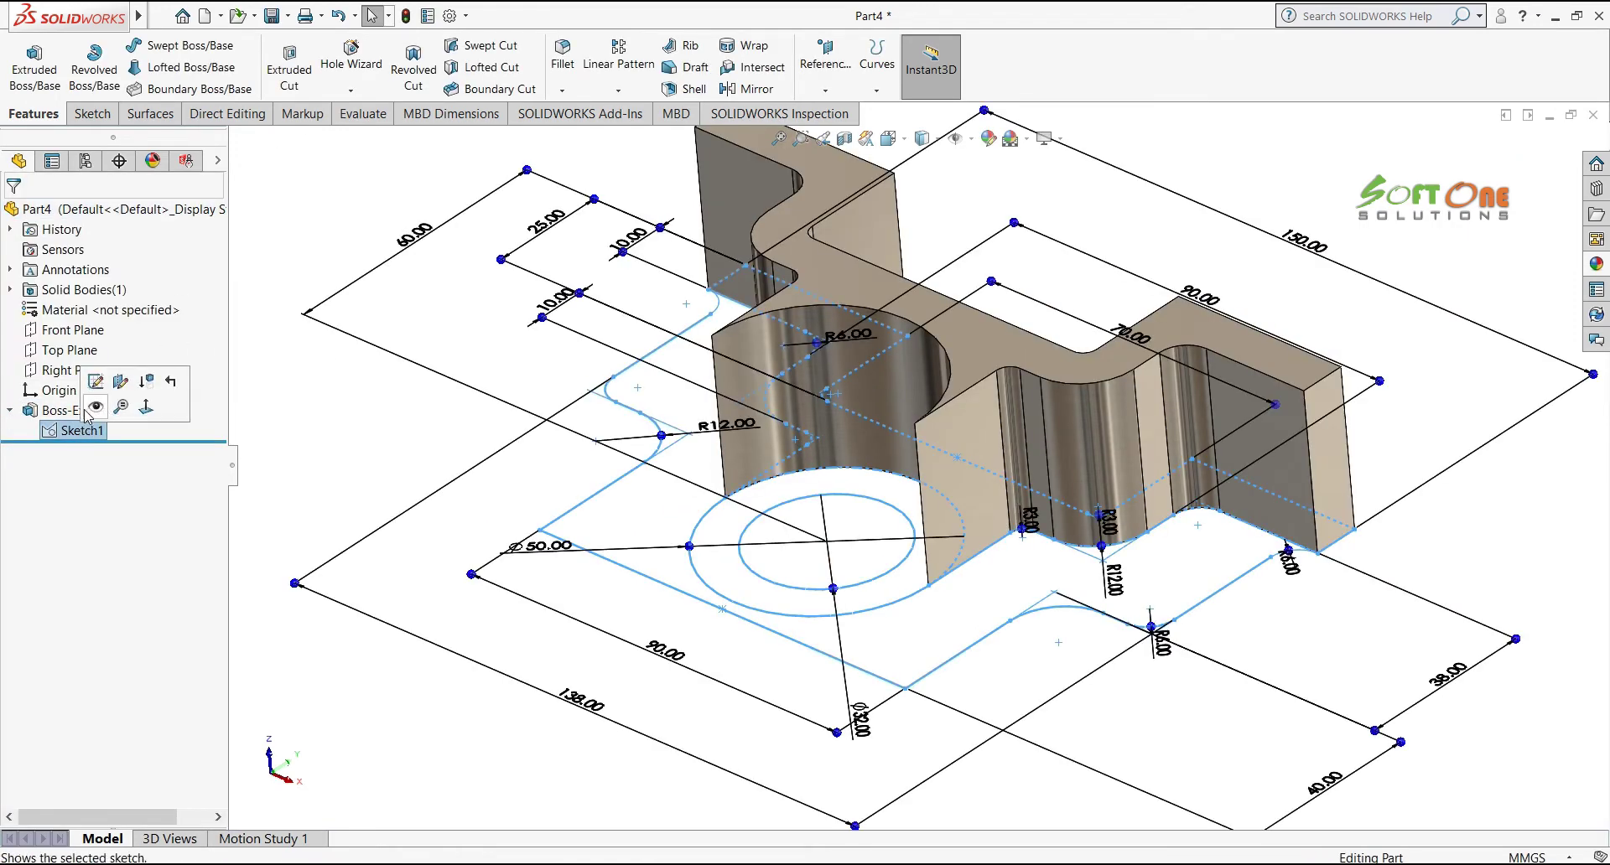
left_click(108, 409)
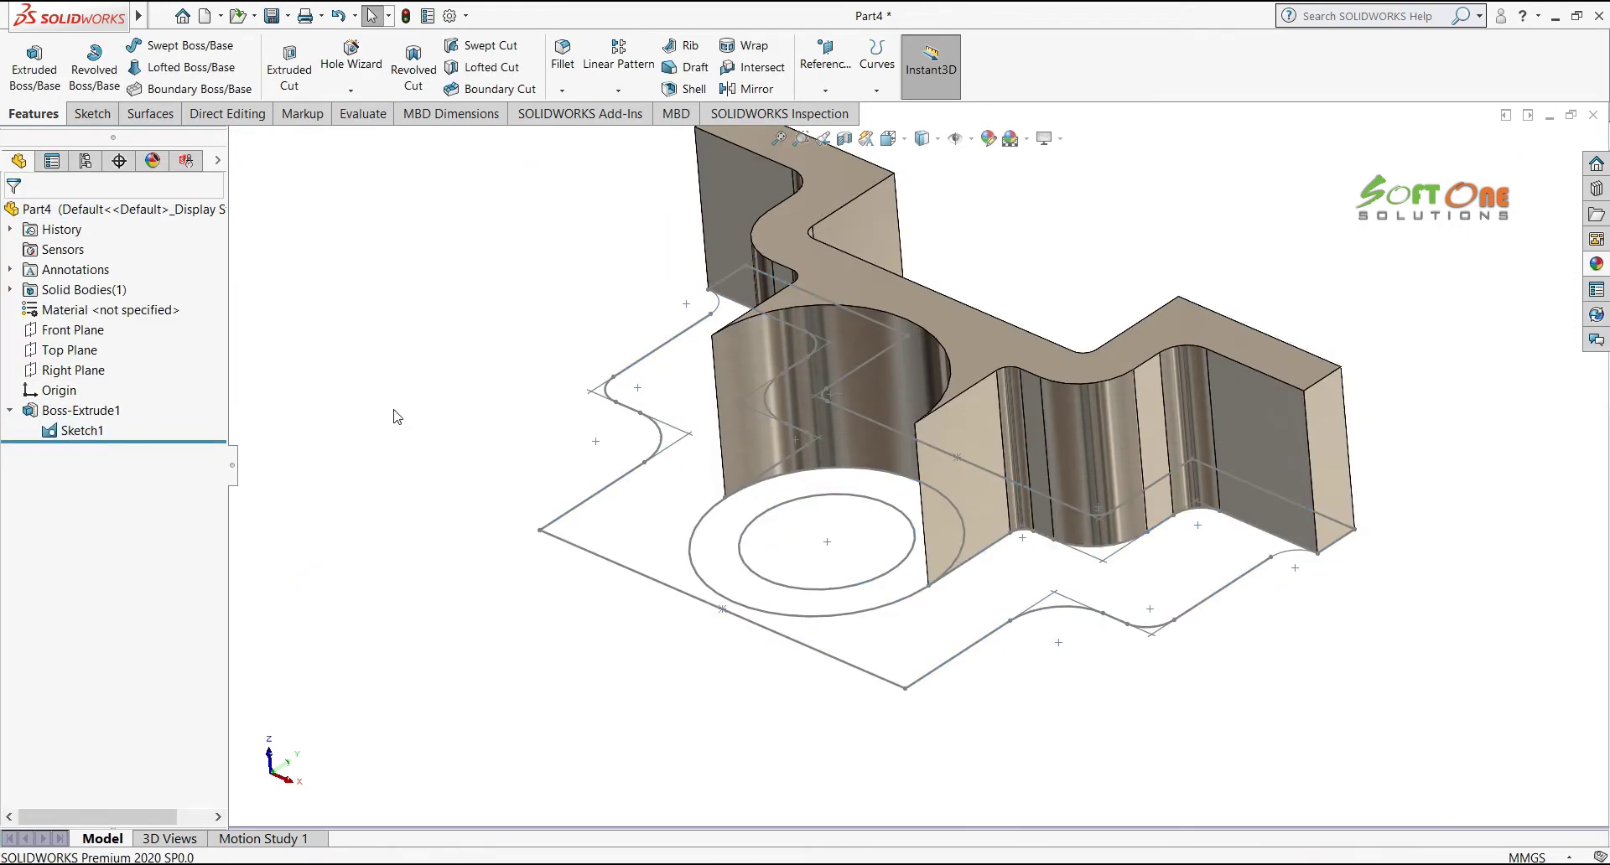
Start a boss extrusion from Sketch1 and replace its inner-circle contour with the ring region between the two circles
left_click(35, 69)
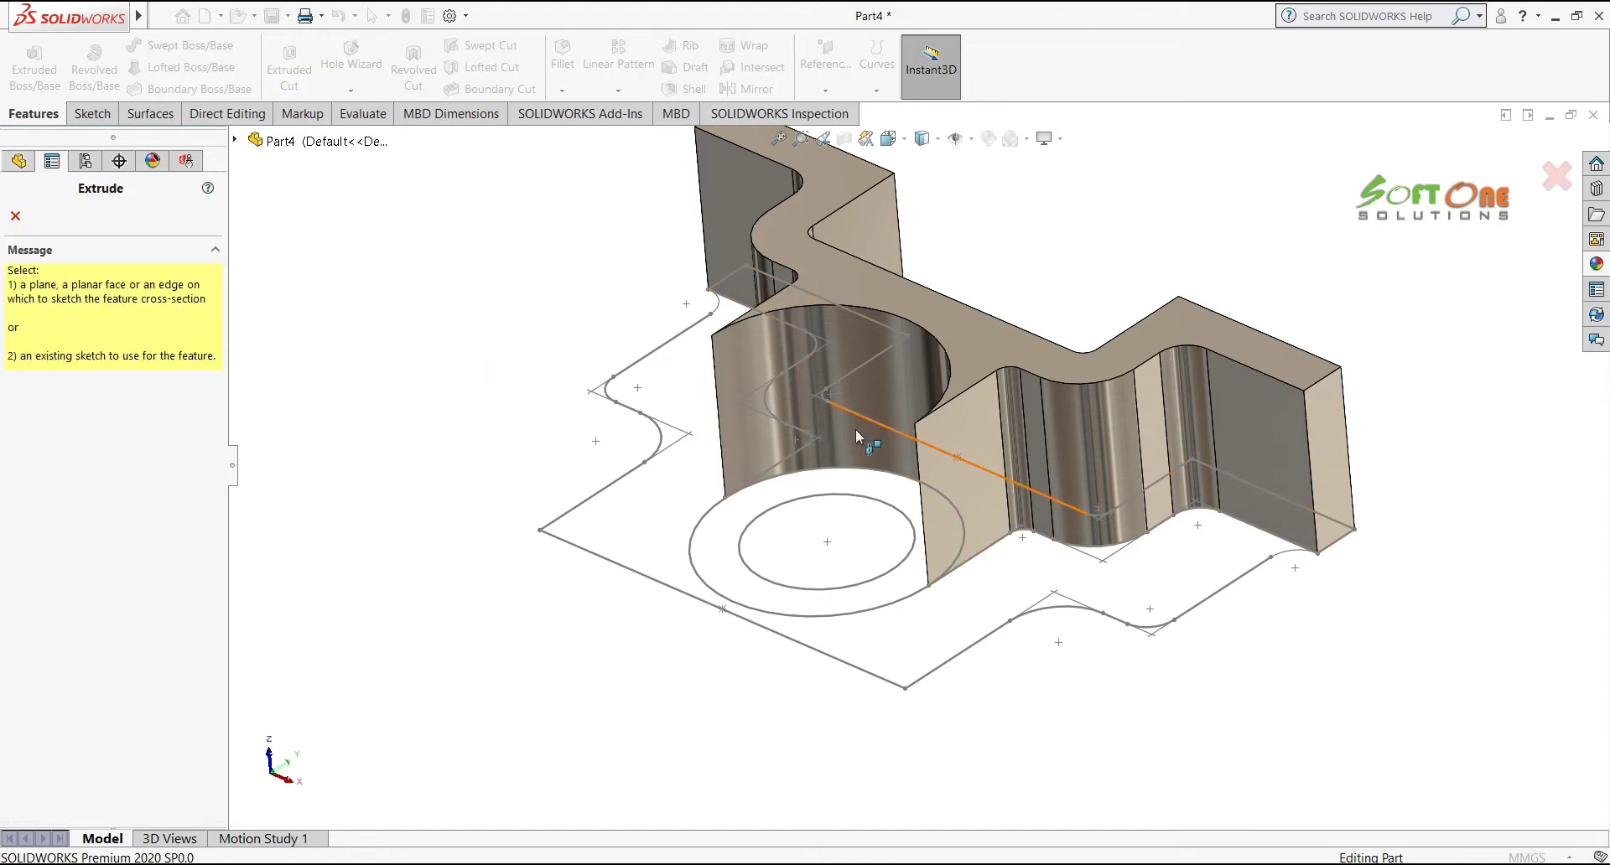
left_click(852, 498)
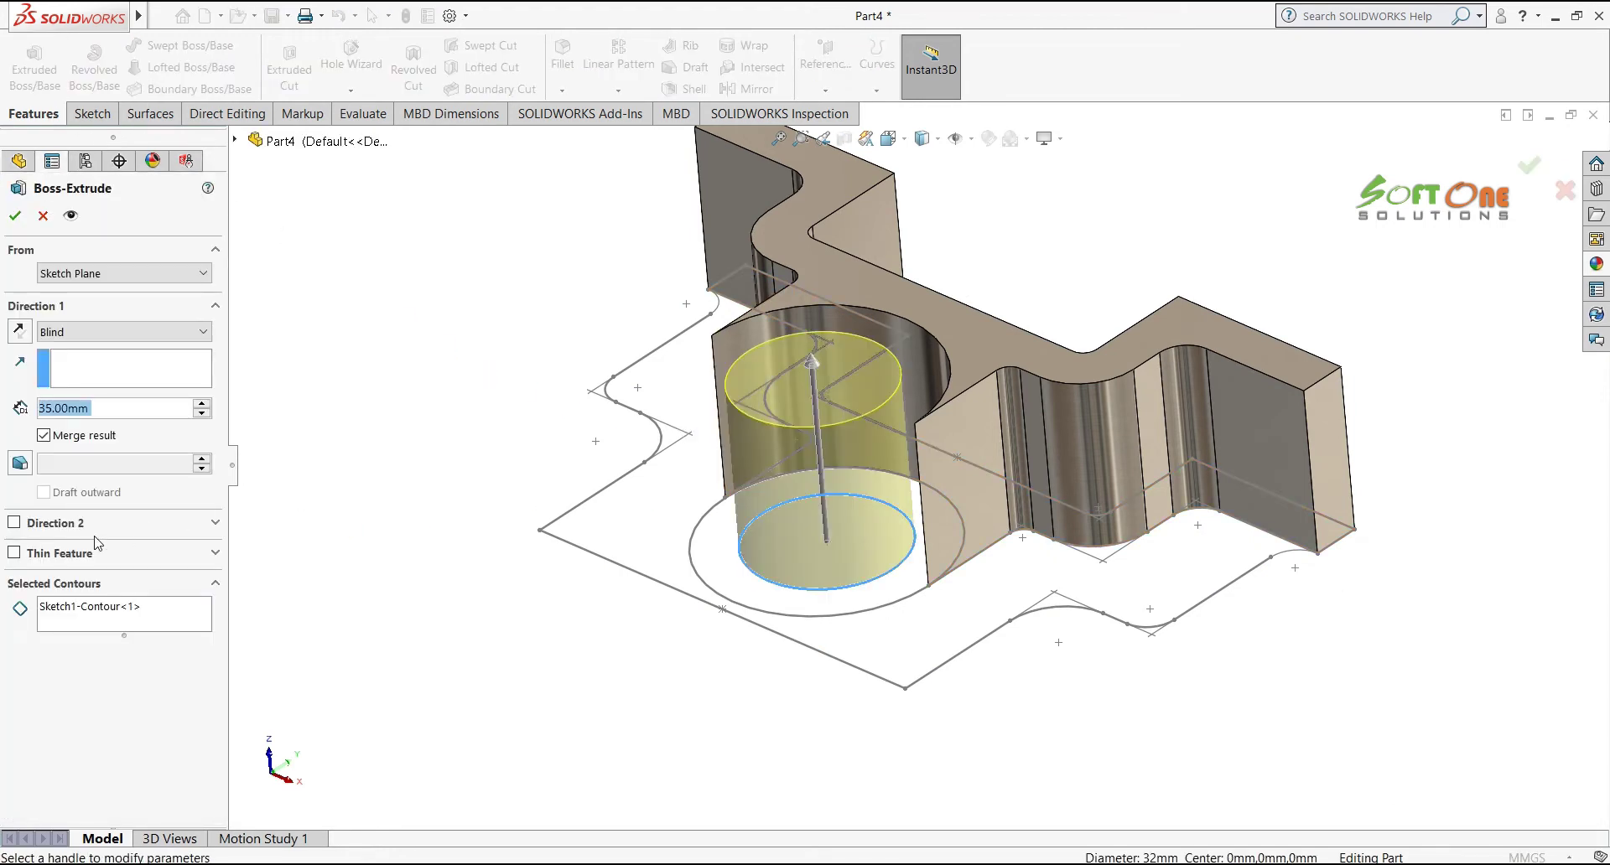
left_click(56, 607)
right_click(57, 607)
left_click(126, 619)
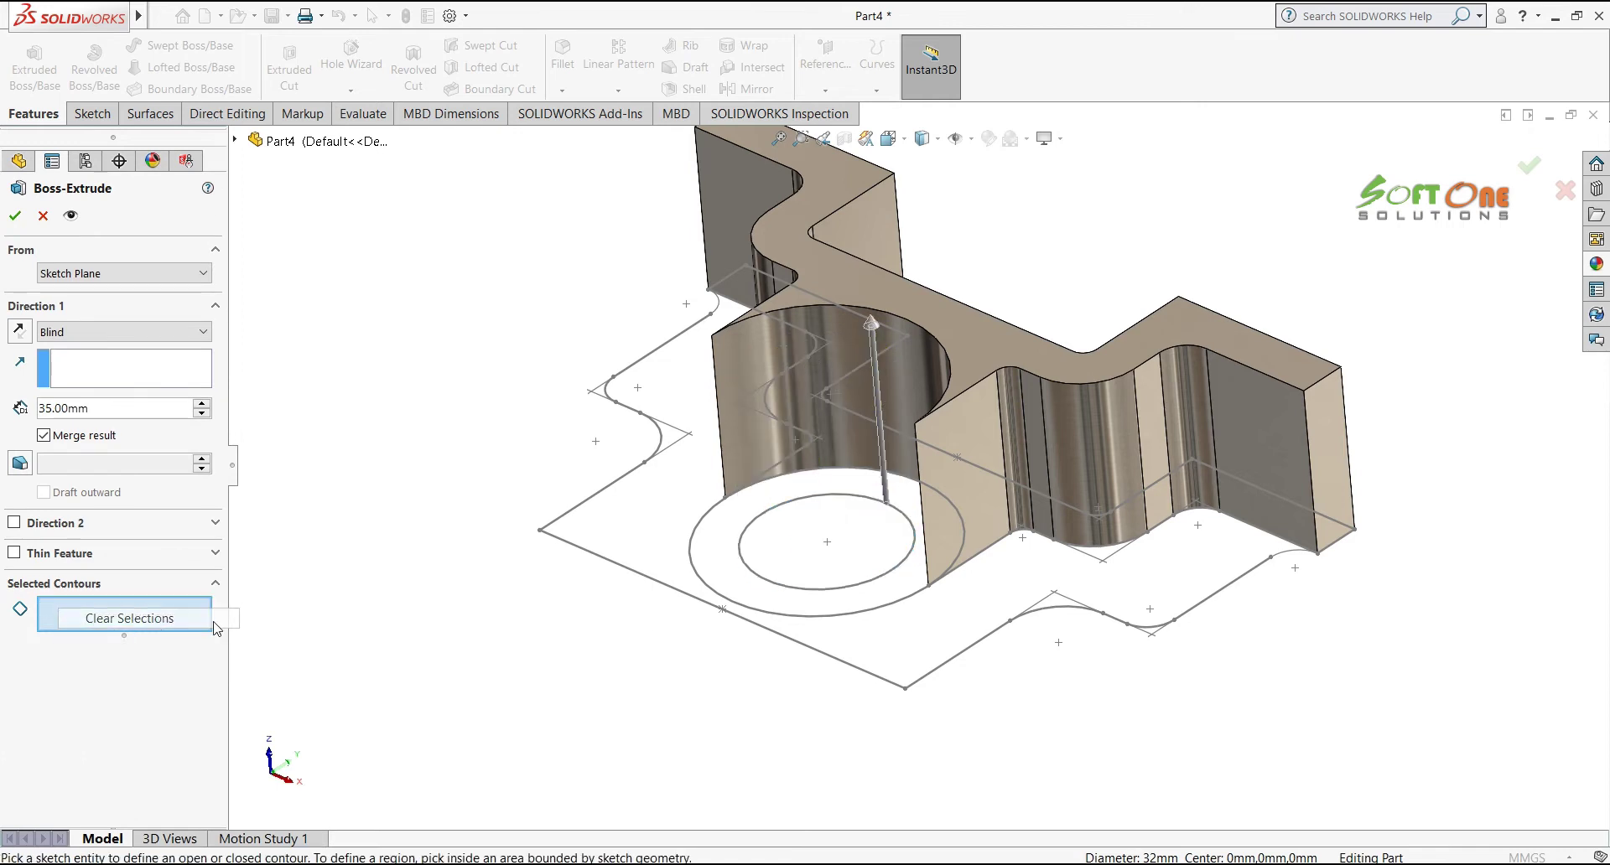
left_click(703, 564)
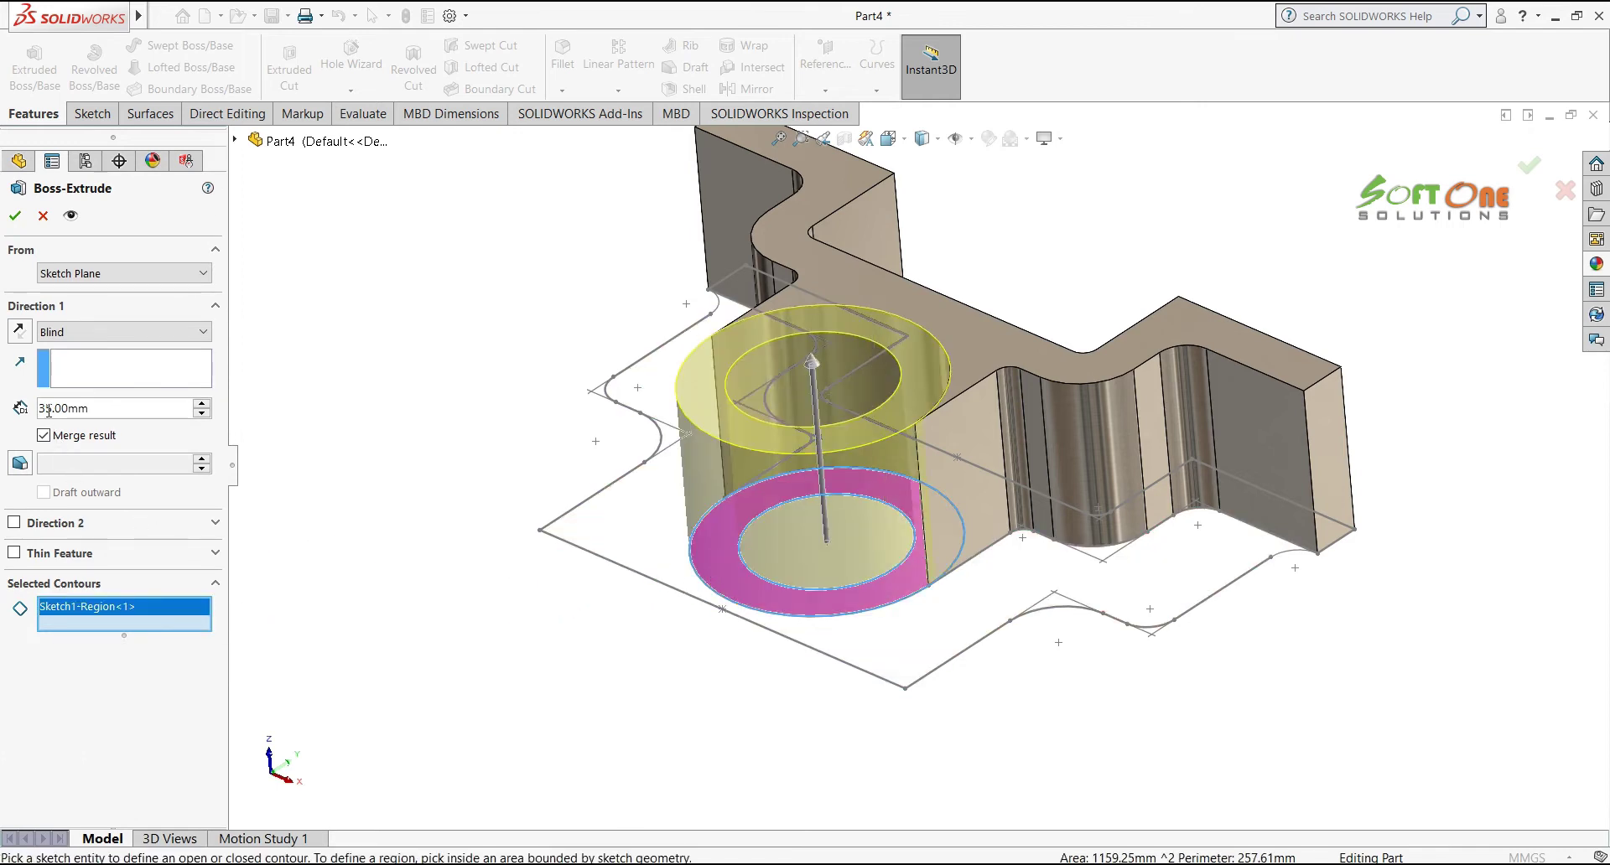
Extrude the ring region to a blind depth of 45 mm
double_click(76, 408)
type("45")
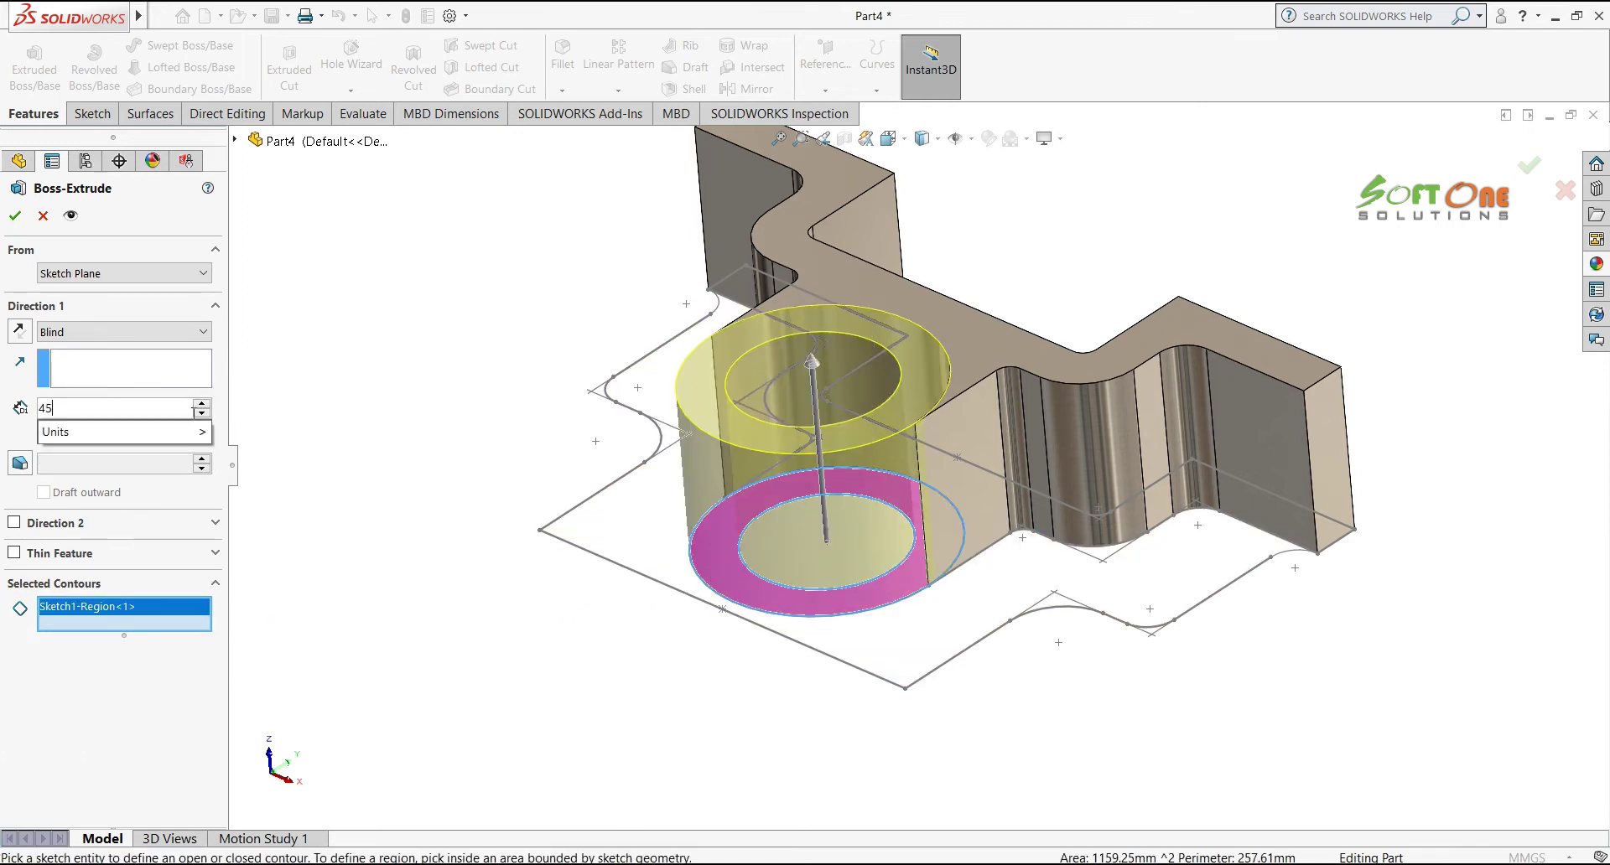
key("Return")
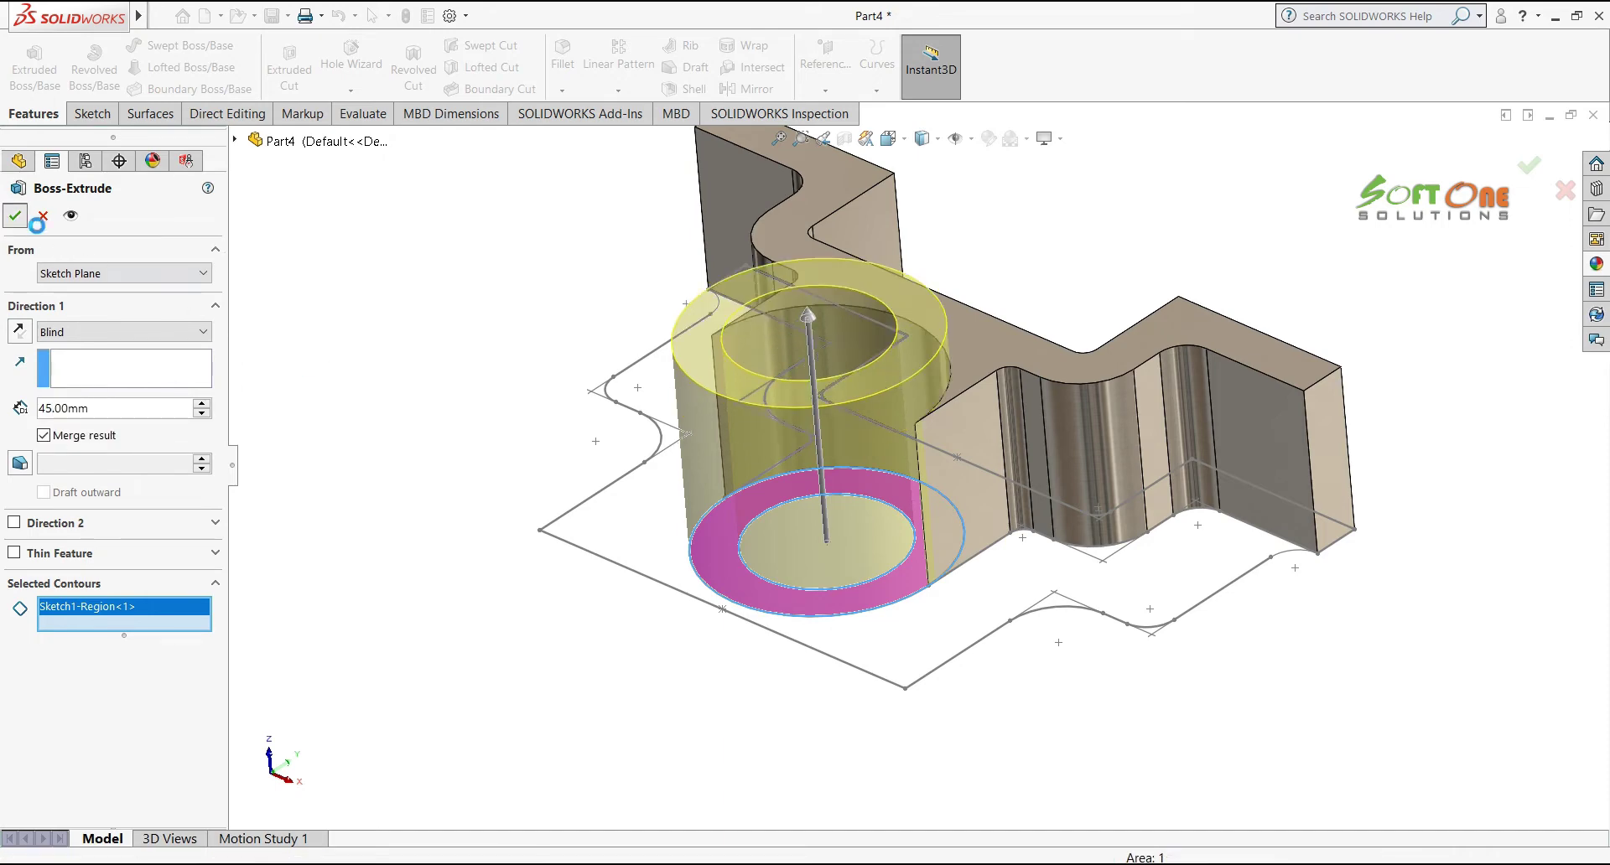
left_click(15, 216)
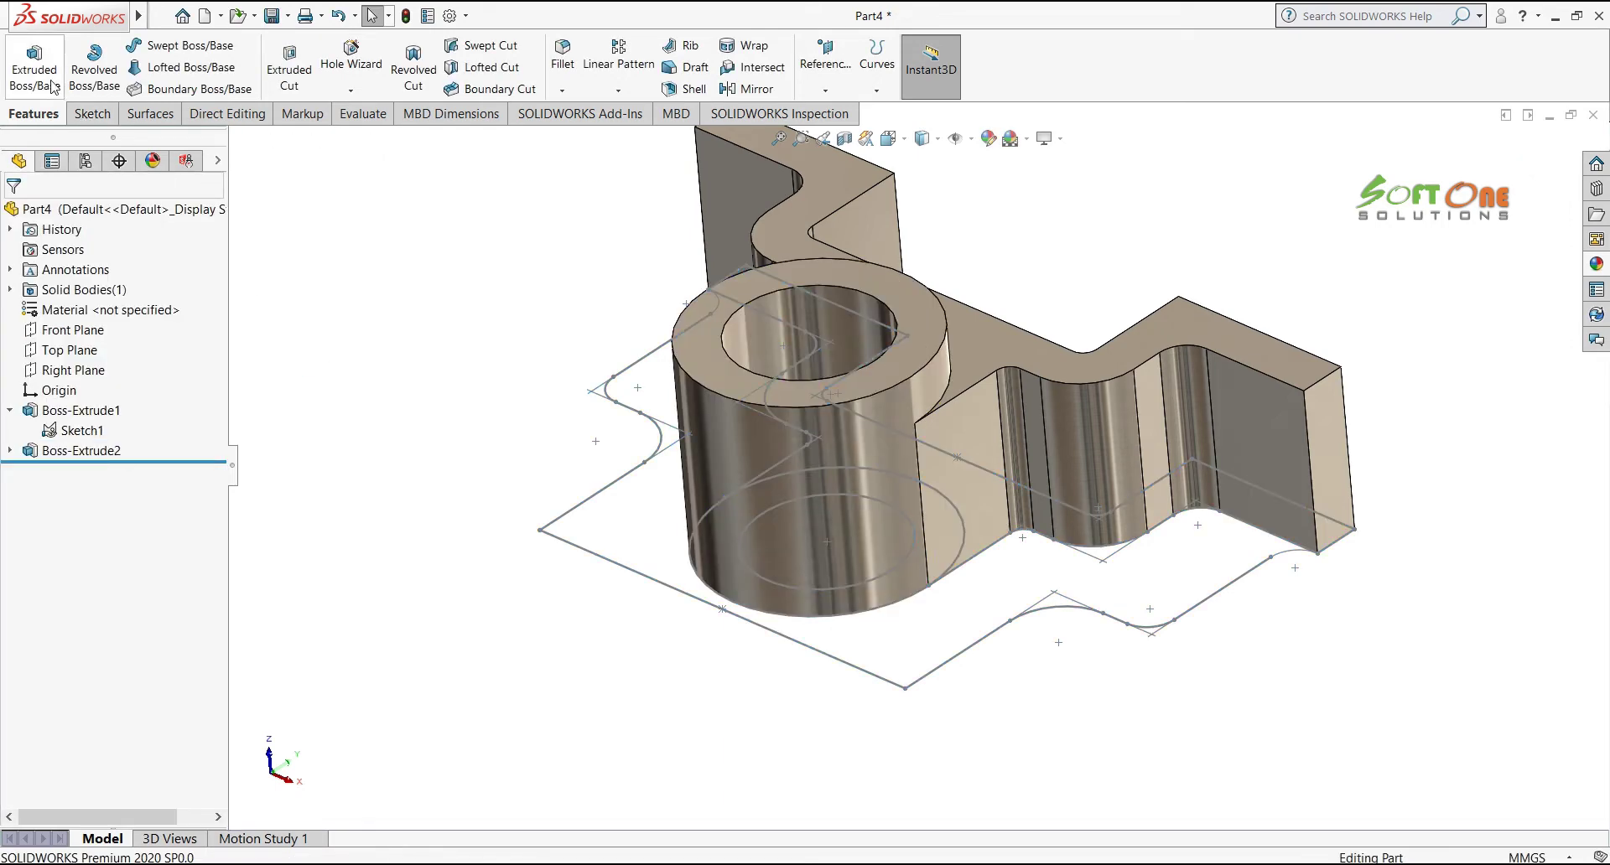
Start another boss extrusion from Sketch1, disable the thin feature and replace the open contour with the base region around the ring
left_click(34, 61)
left_click(629, 575)
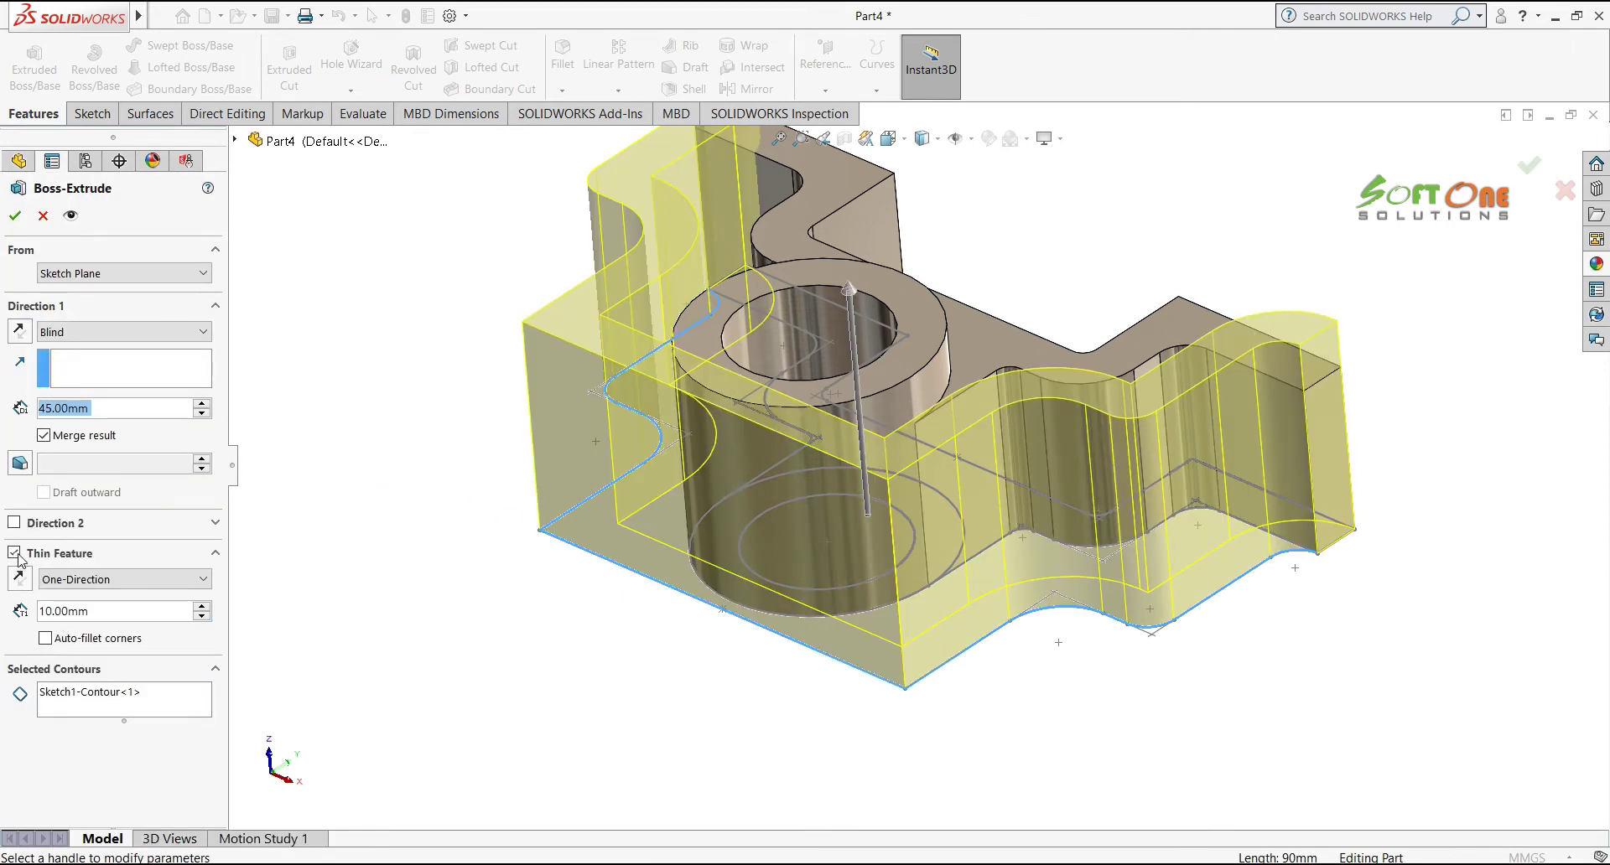
left_click(14, 553)
left_click(101, 605)
right_click(112, 615)
left_click(183, 625)
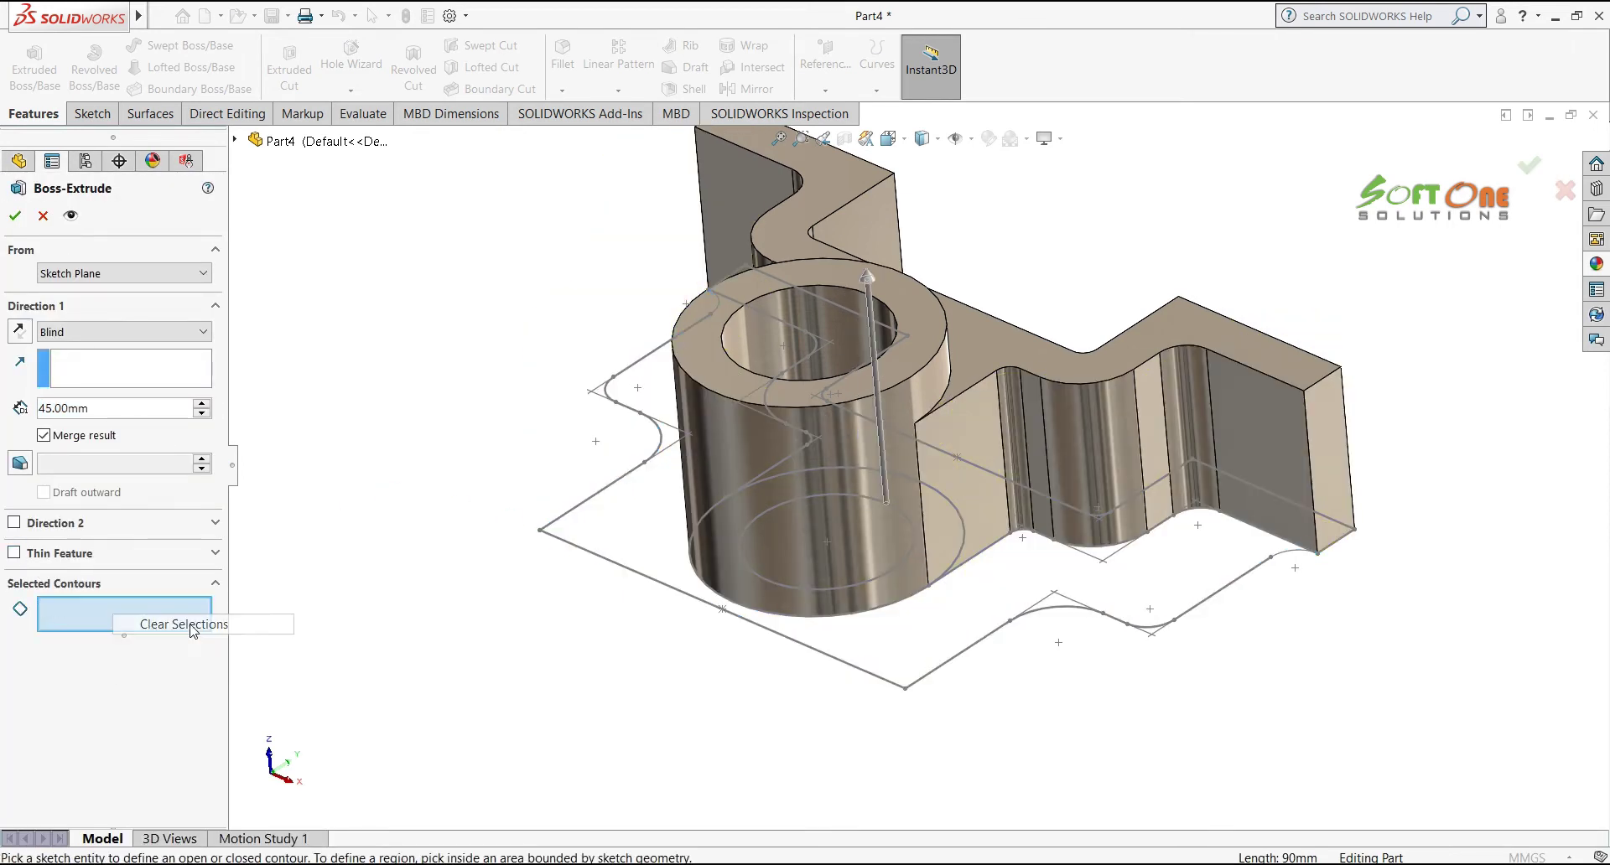
left_click(606, 545)
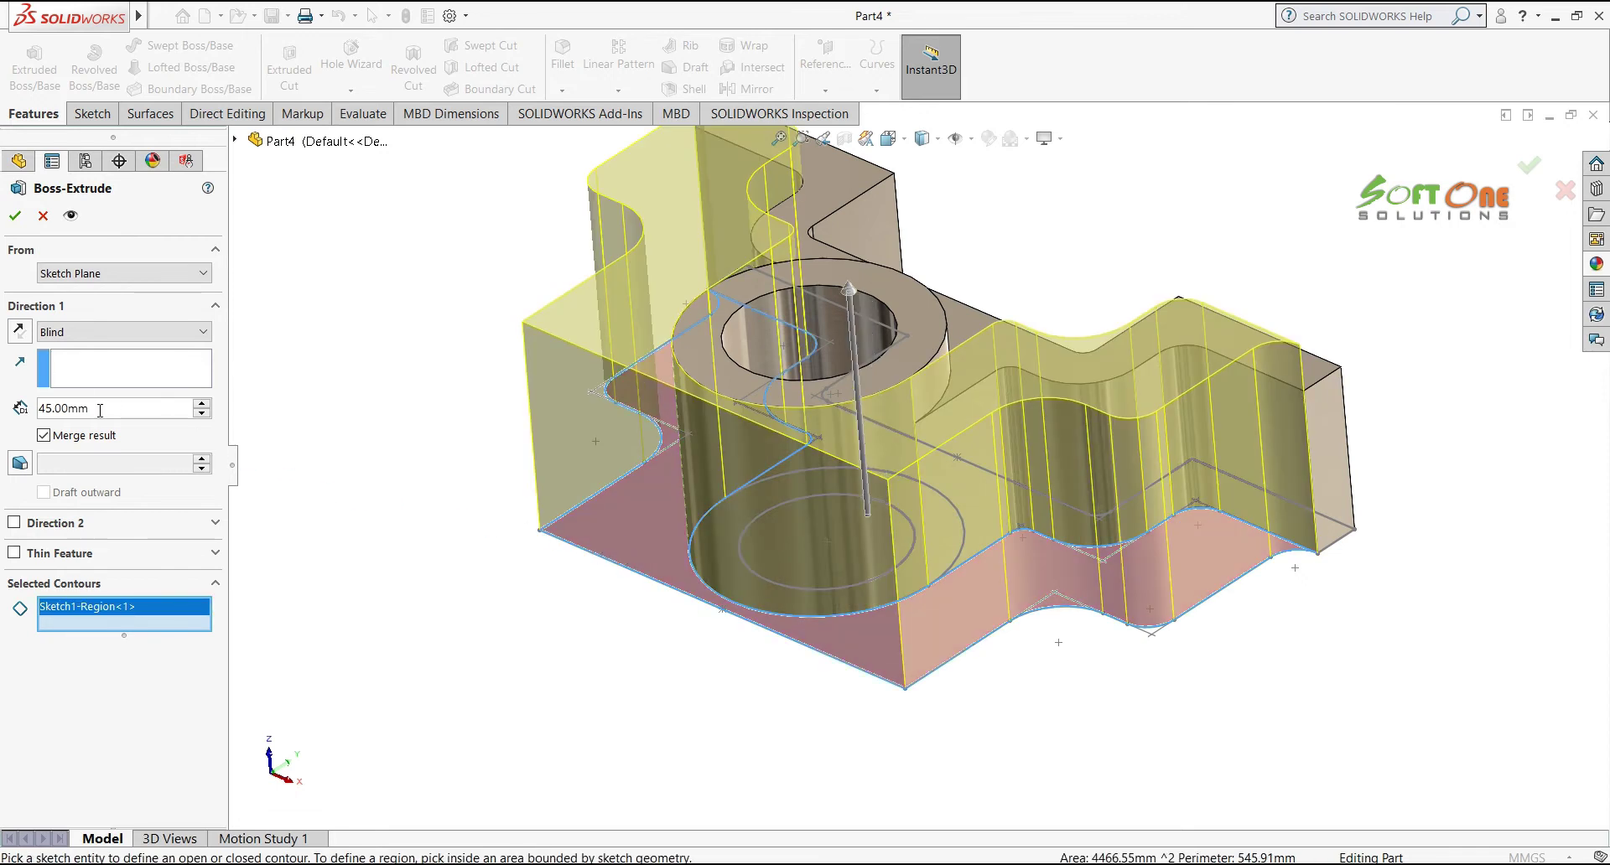
Extrude the base region to a blind depth of 10 mm and hide Sketch1
type("10")
key("Return")
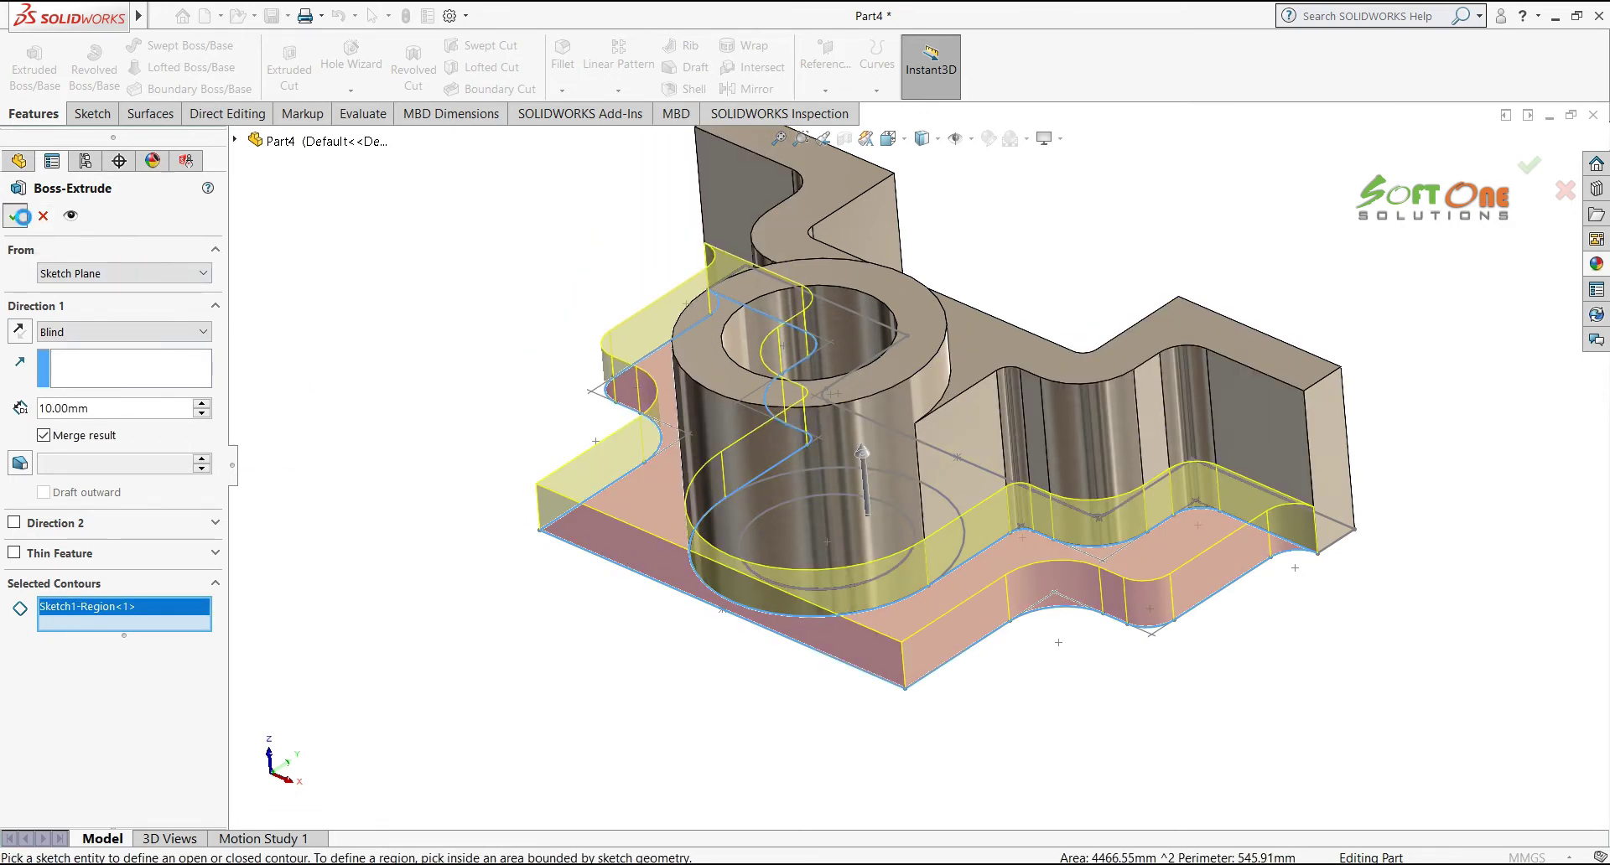
left_click(19, 217)
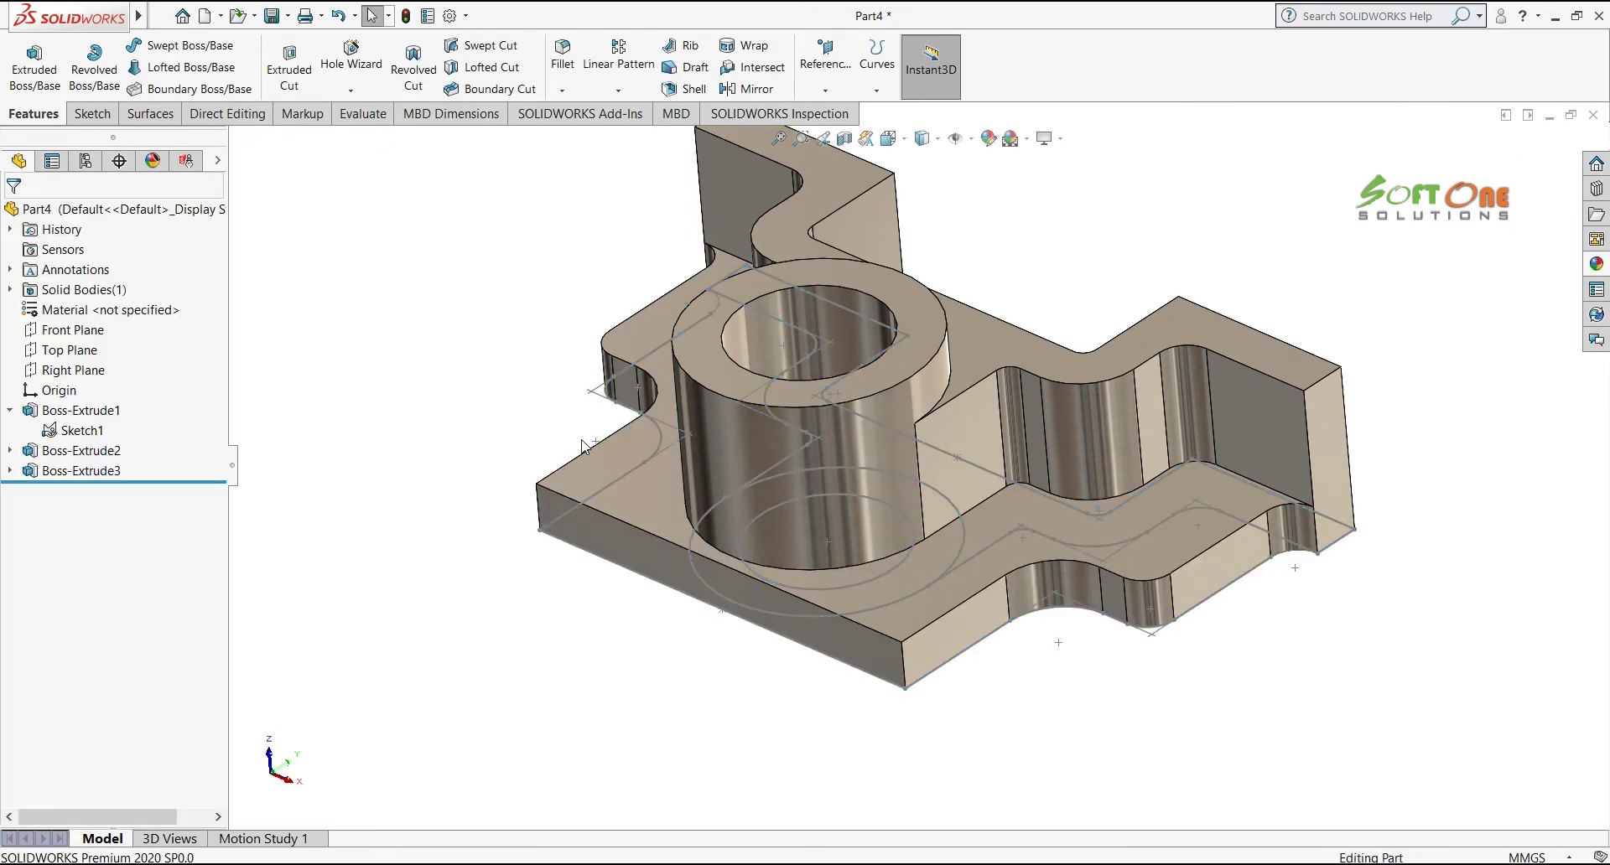
left_click(873, 471)
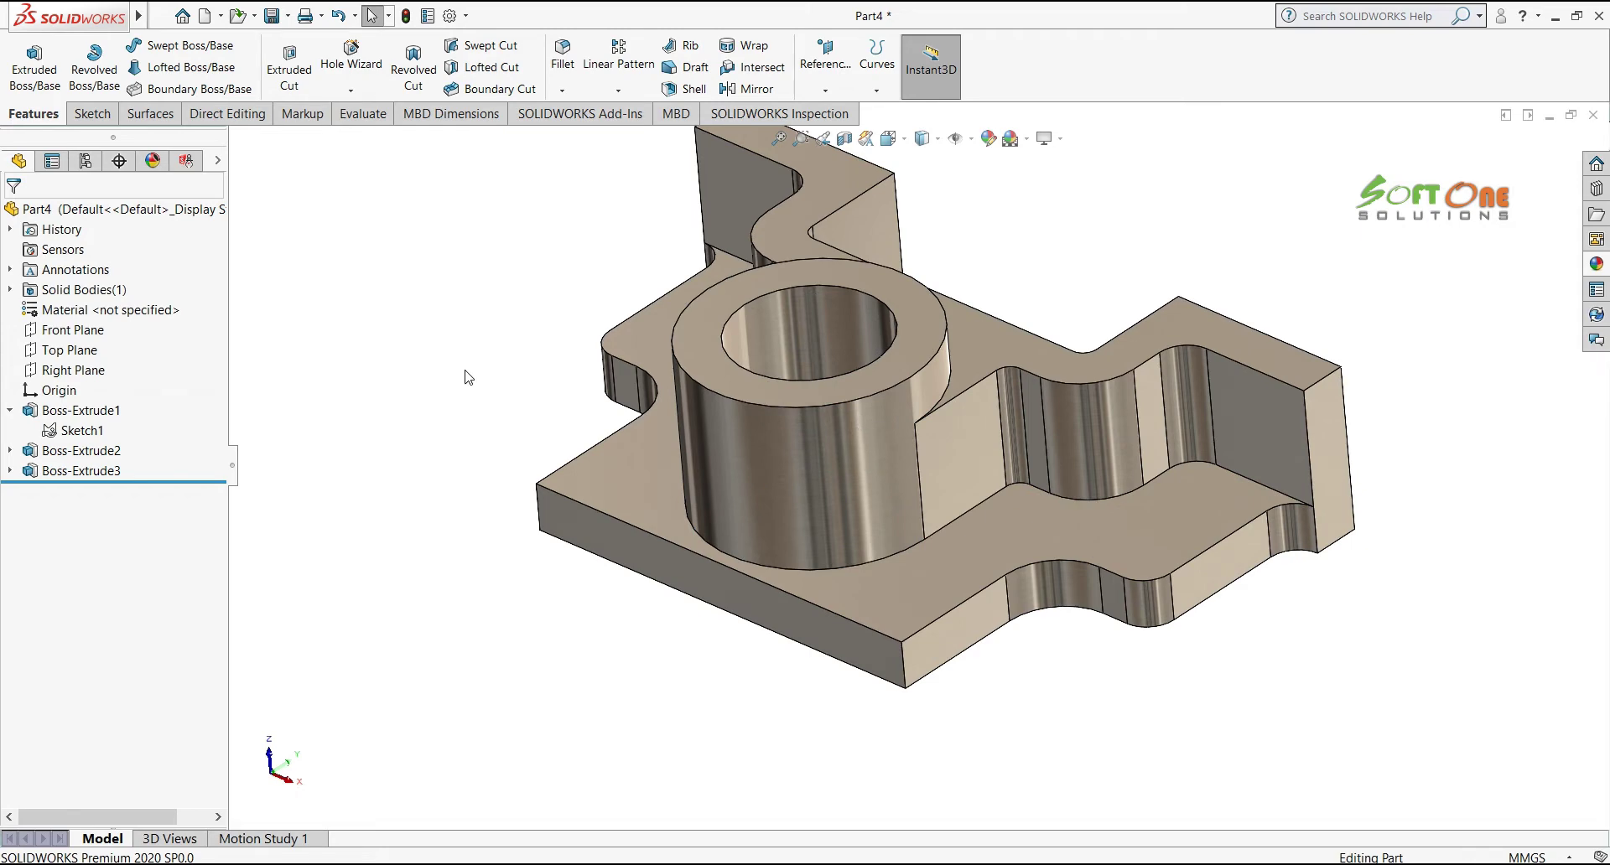
key("f")
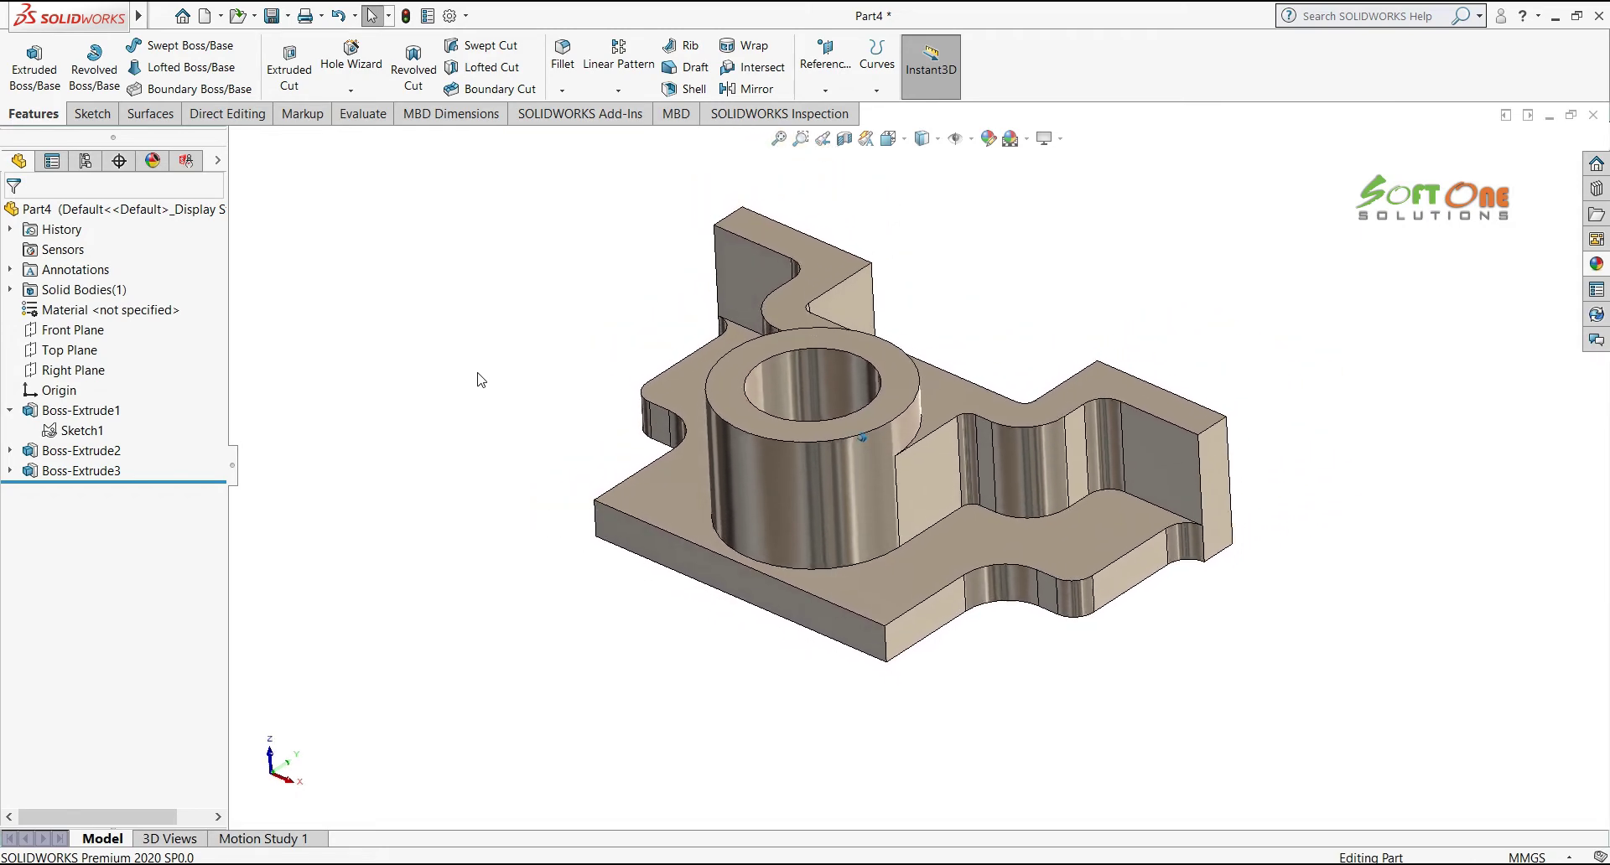
Consult the reference drawing in PowerPoint, return to SOLIDWORKS and open a sketch on the right flange's front face, viewed straight on
key("alt+Tab")
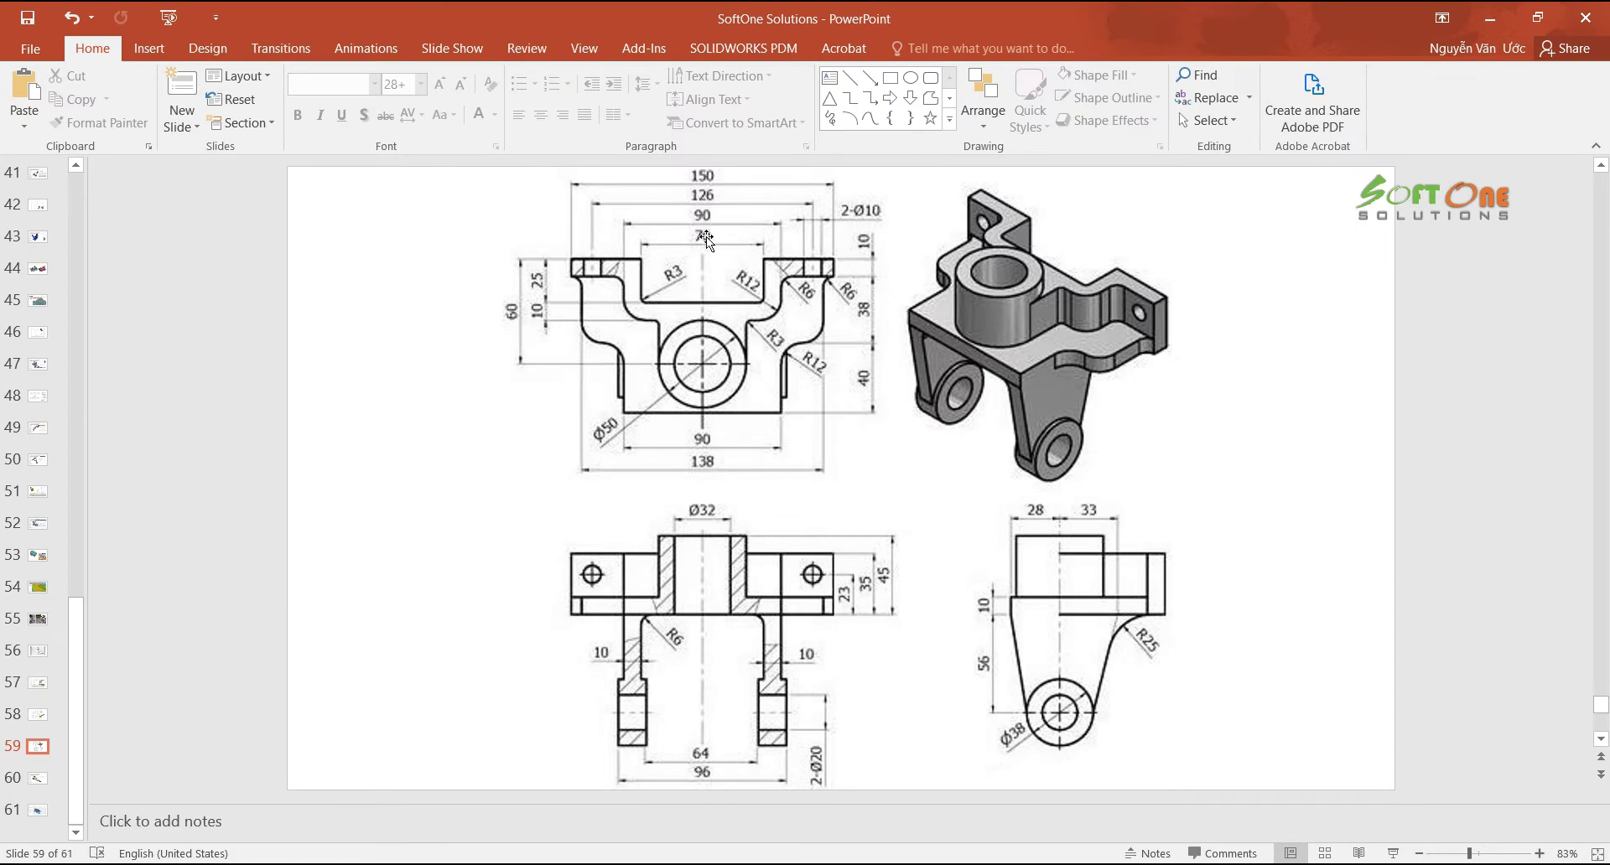
key("alt+Tab")
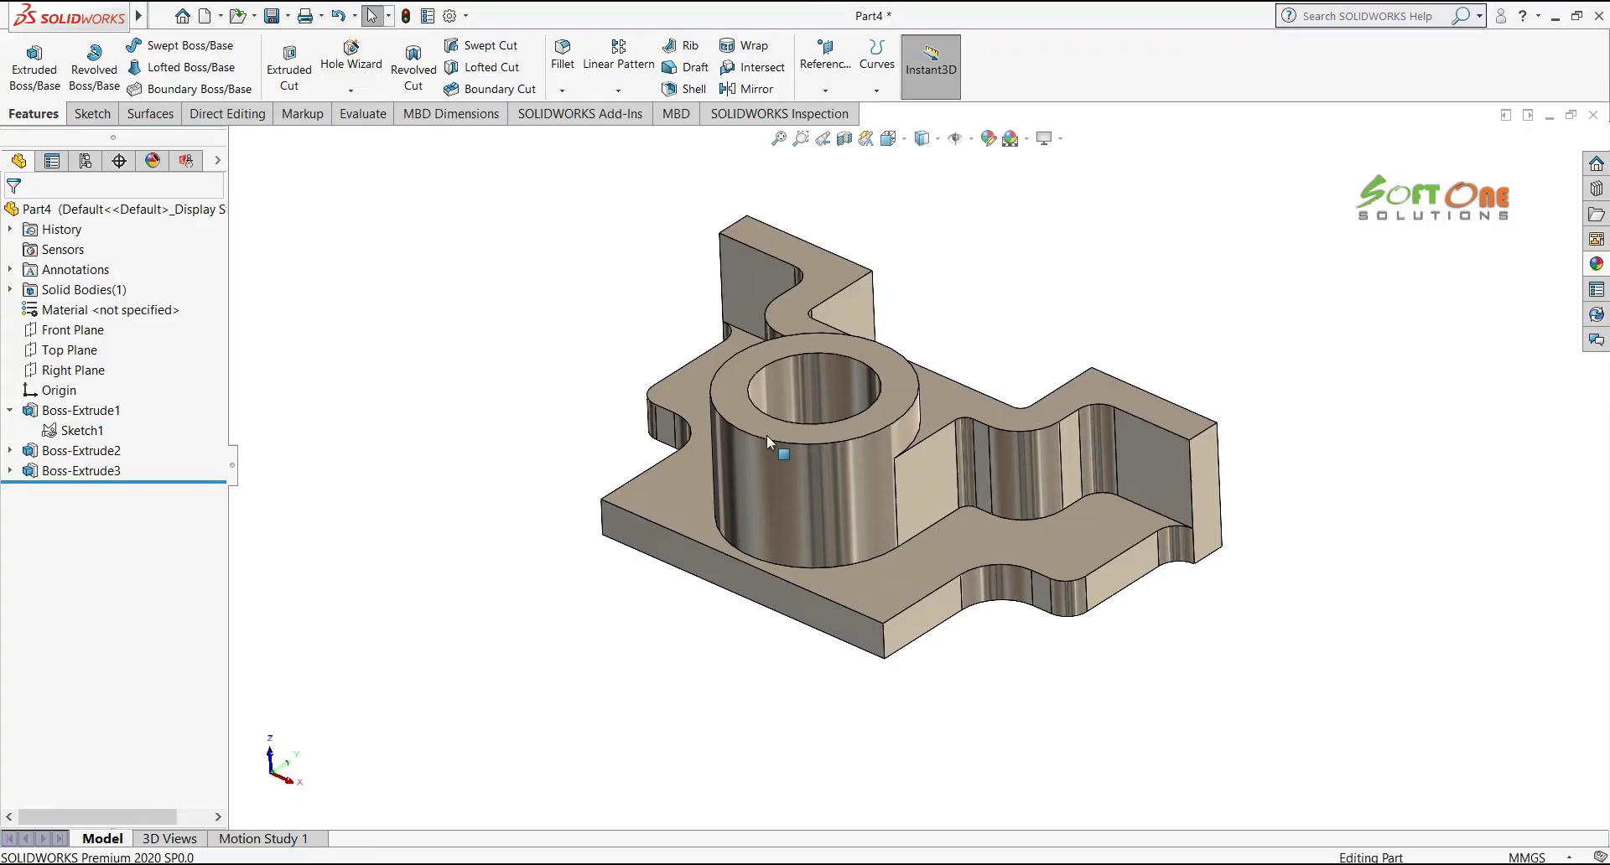
left_click(1141, 461)
left_click(1292, 412)
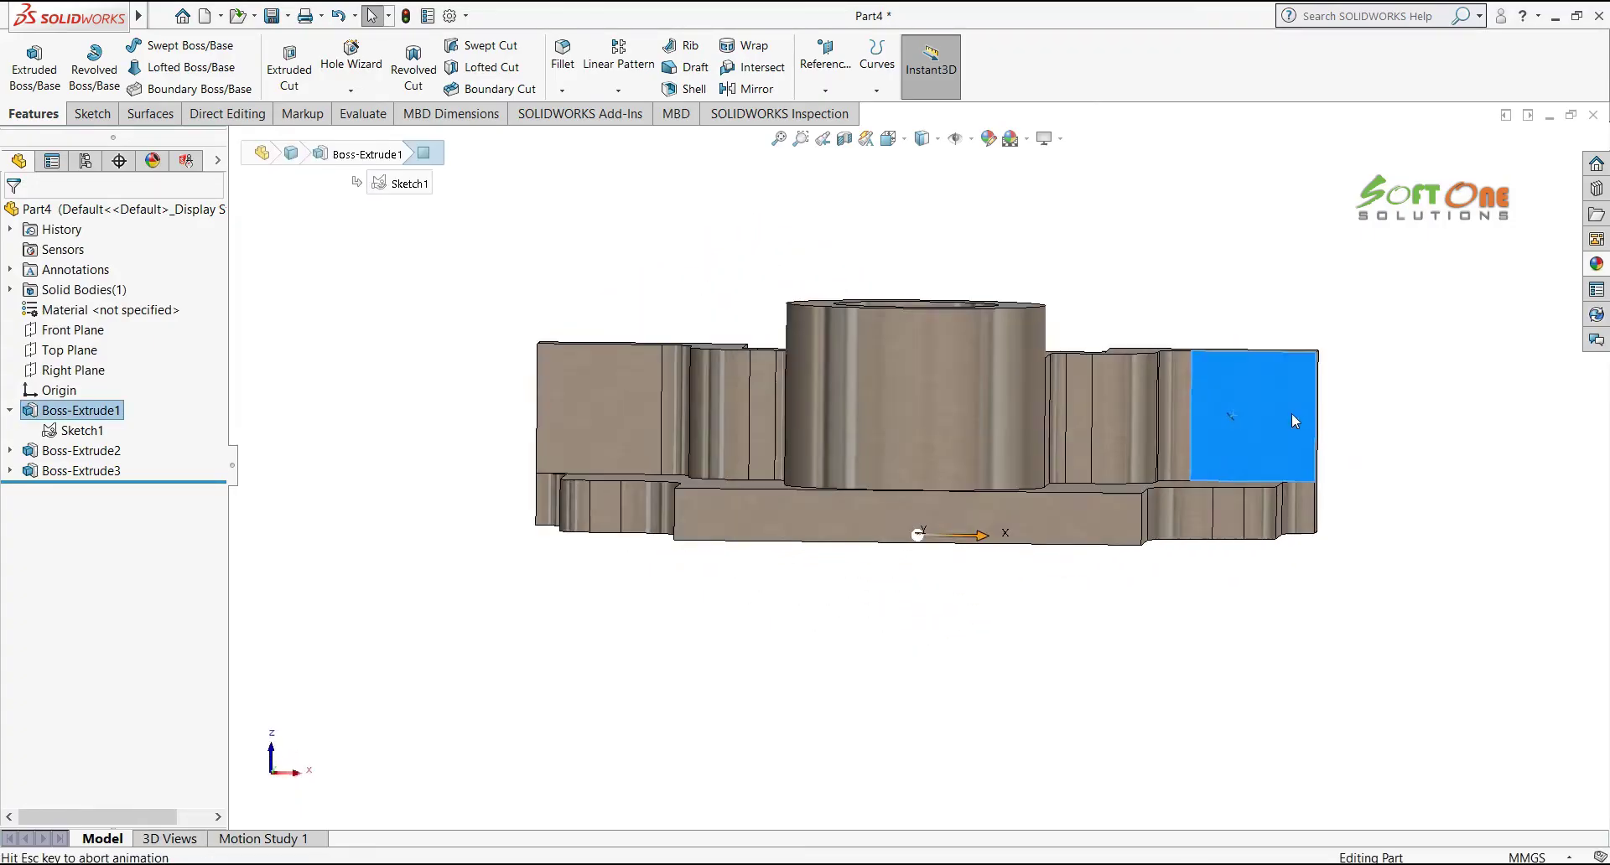
left_click(1114, 288)
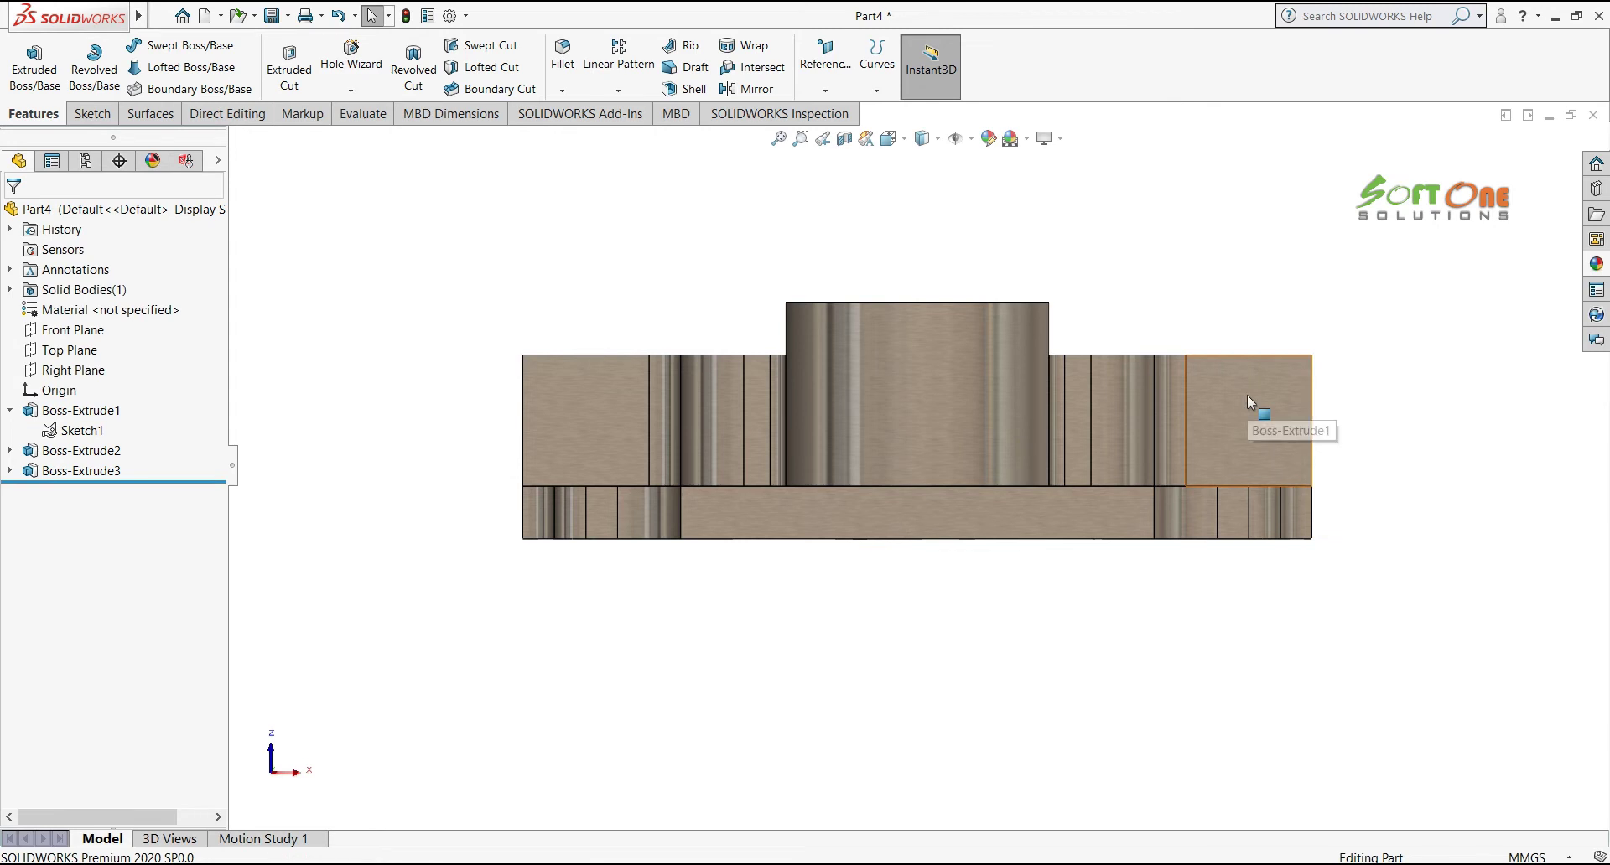
left_click(1246, 395)
left_click(1322, 346)
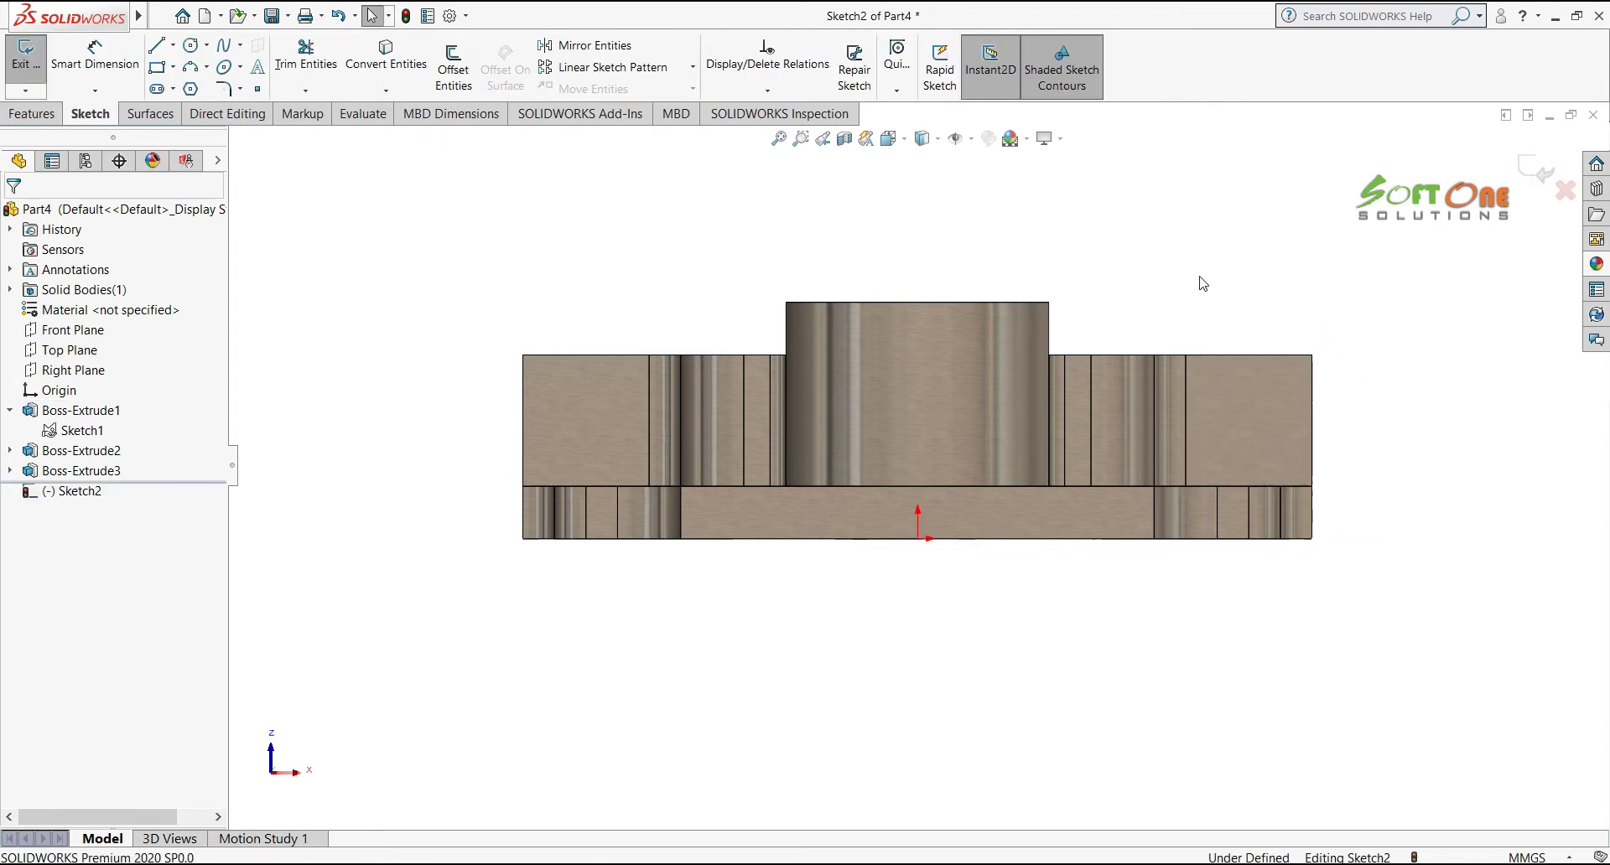
Sketch a circle about 11.3 mm in diameter near the middle of the right flange face
left_click(191, 46)
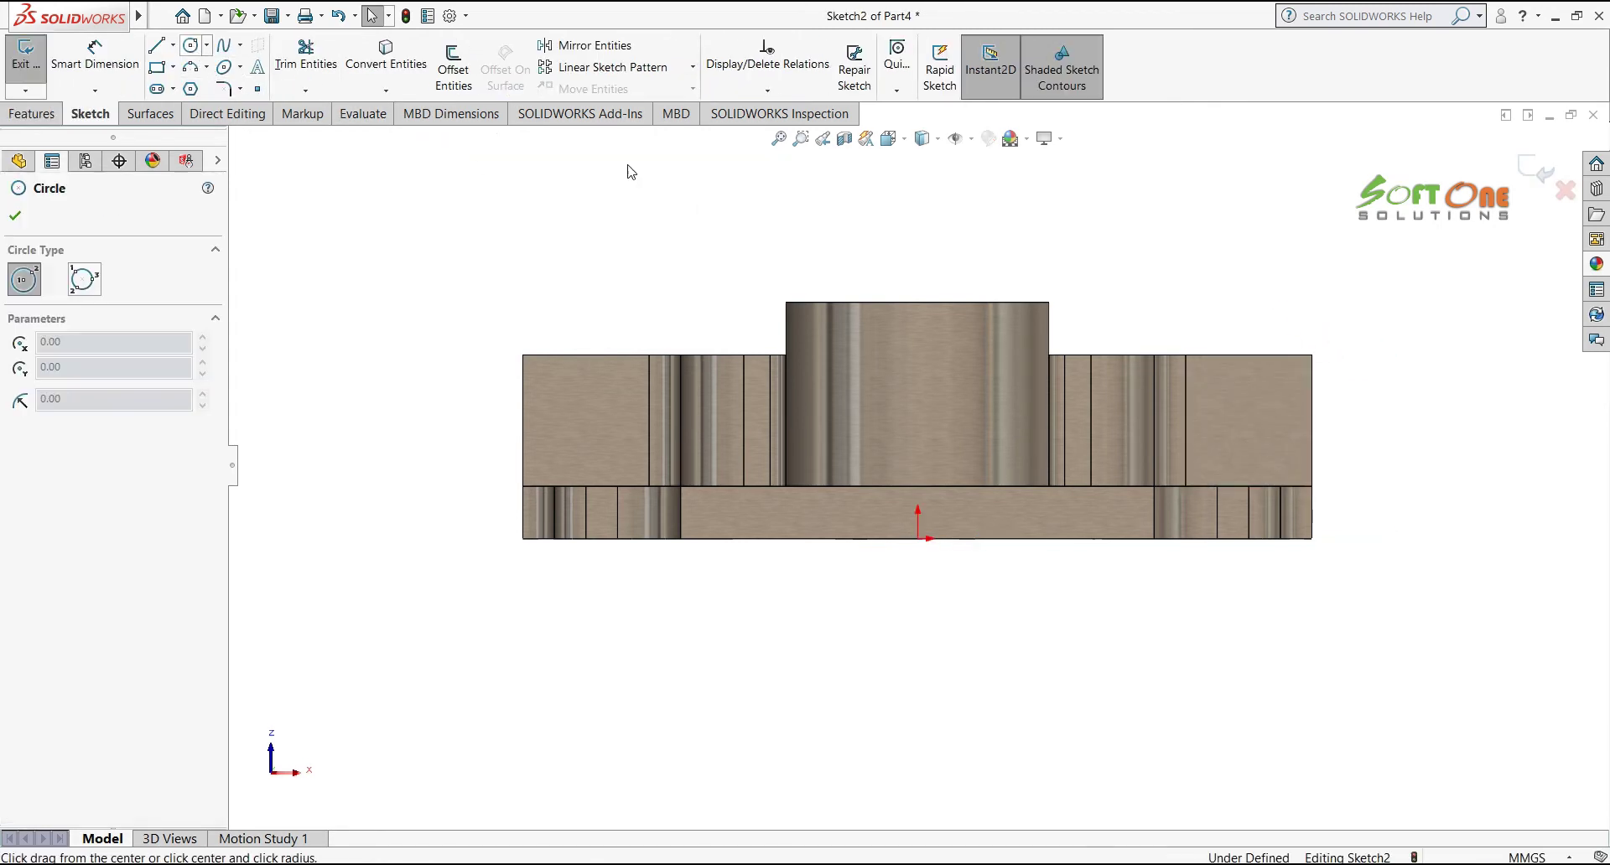
left_click(1248, 426)
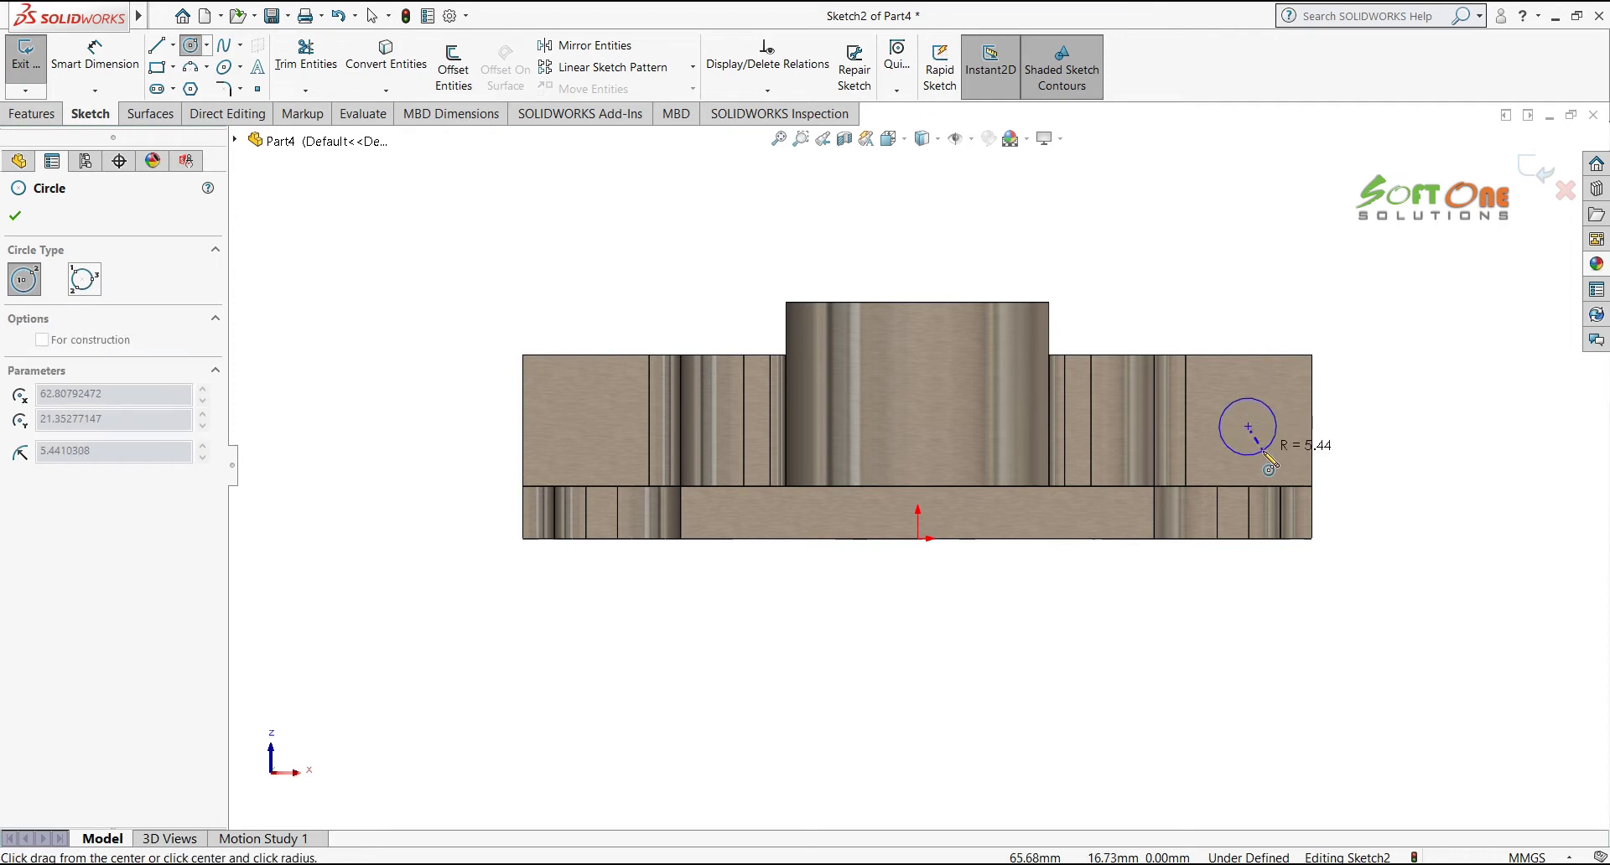
left_click(1268, 447)
Dimension the circle's centre 23 mm above the bottom edge of the base
right_click(1300, 293)
left_click(1409, 256)
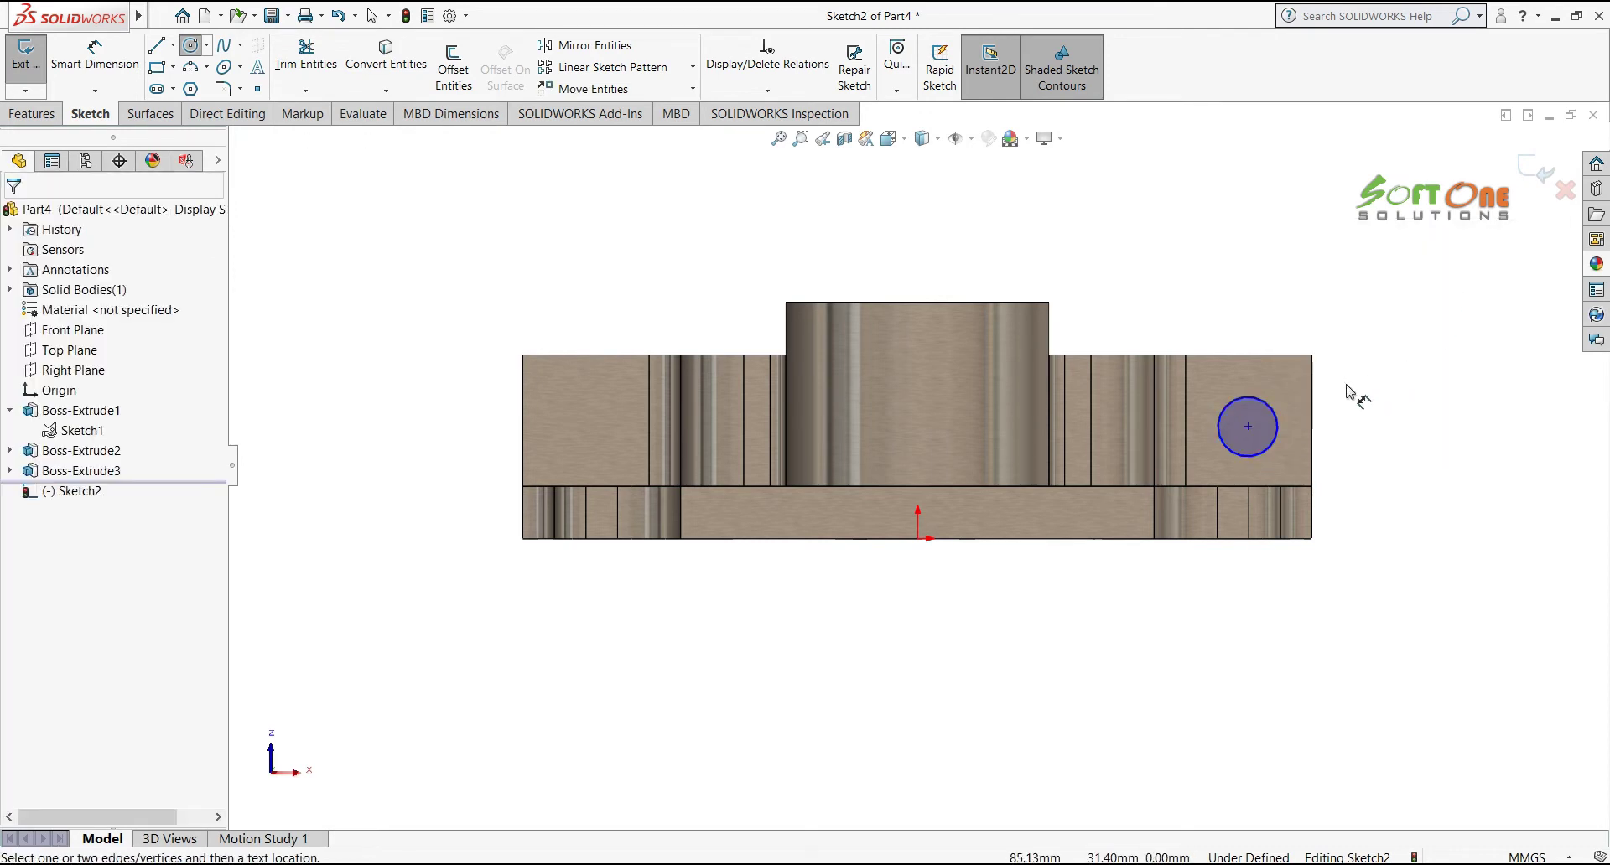
left_click(1277, 428)
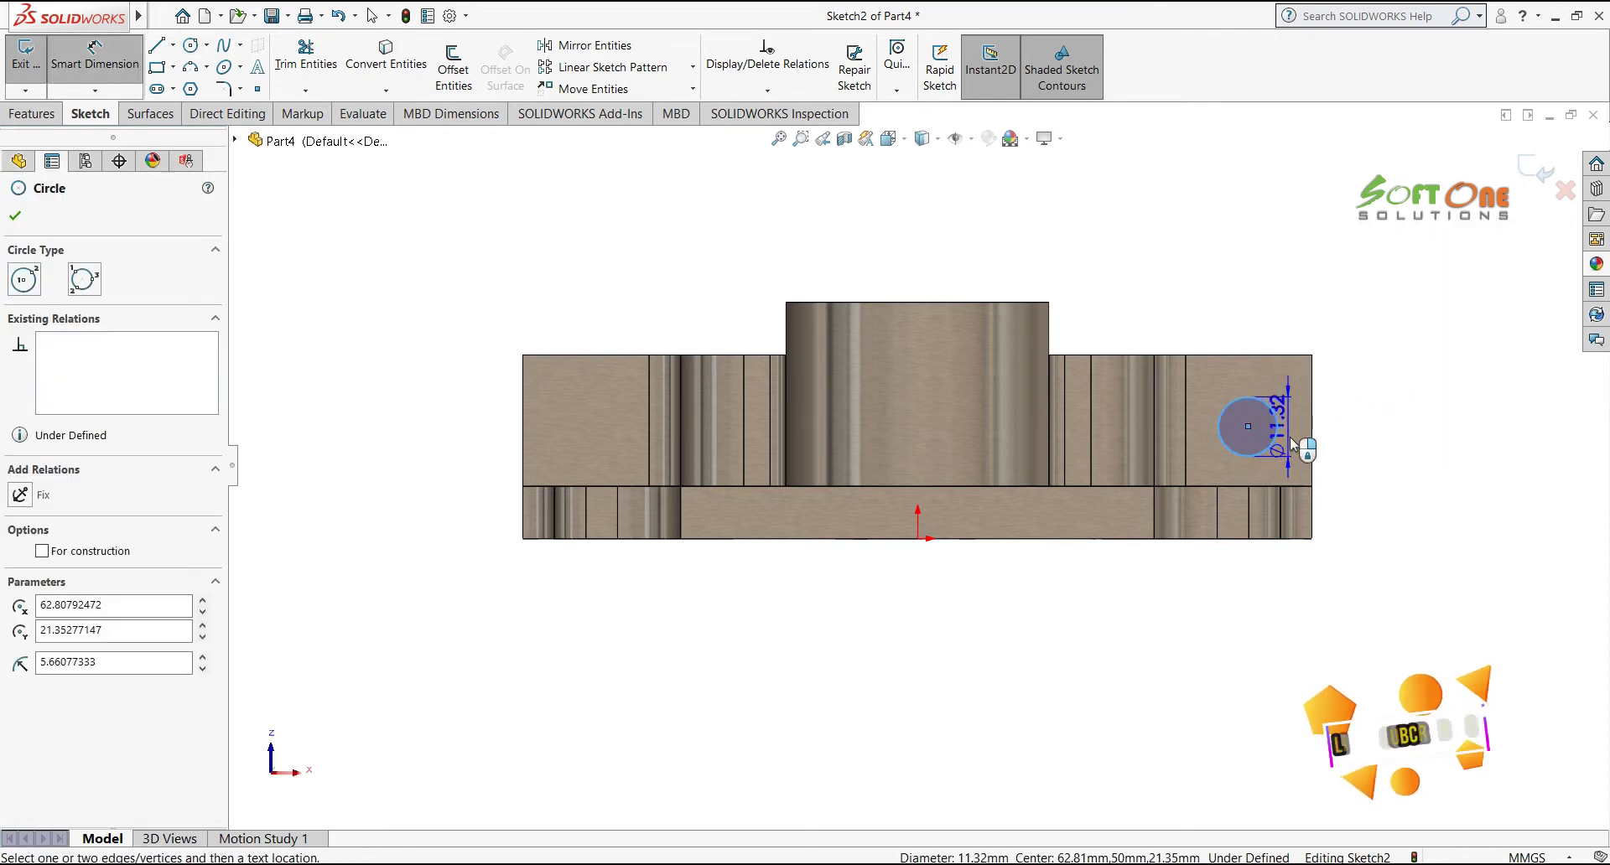
left_click(1304, 539)
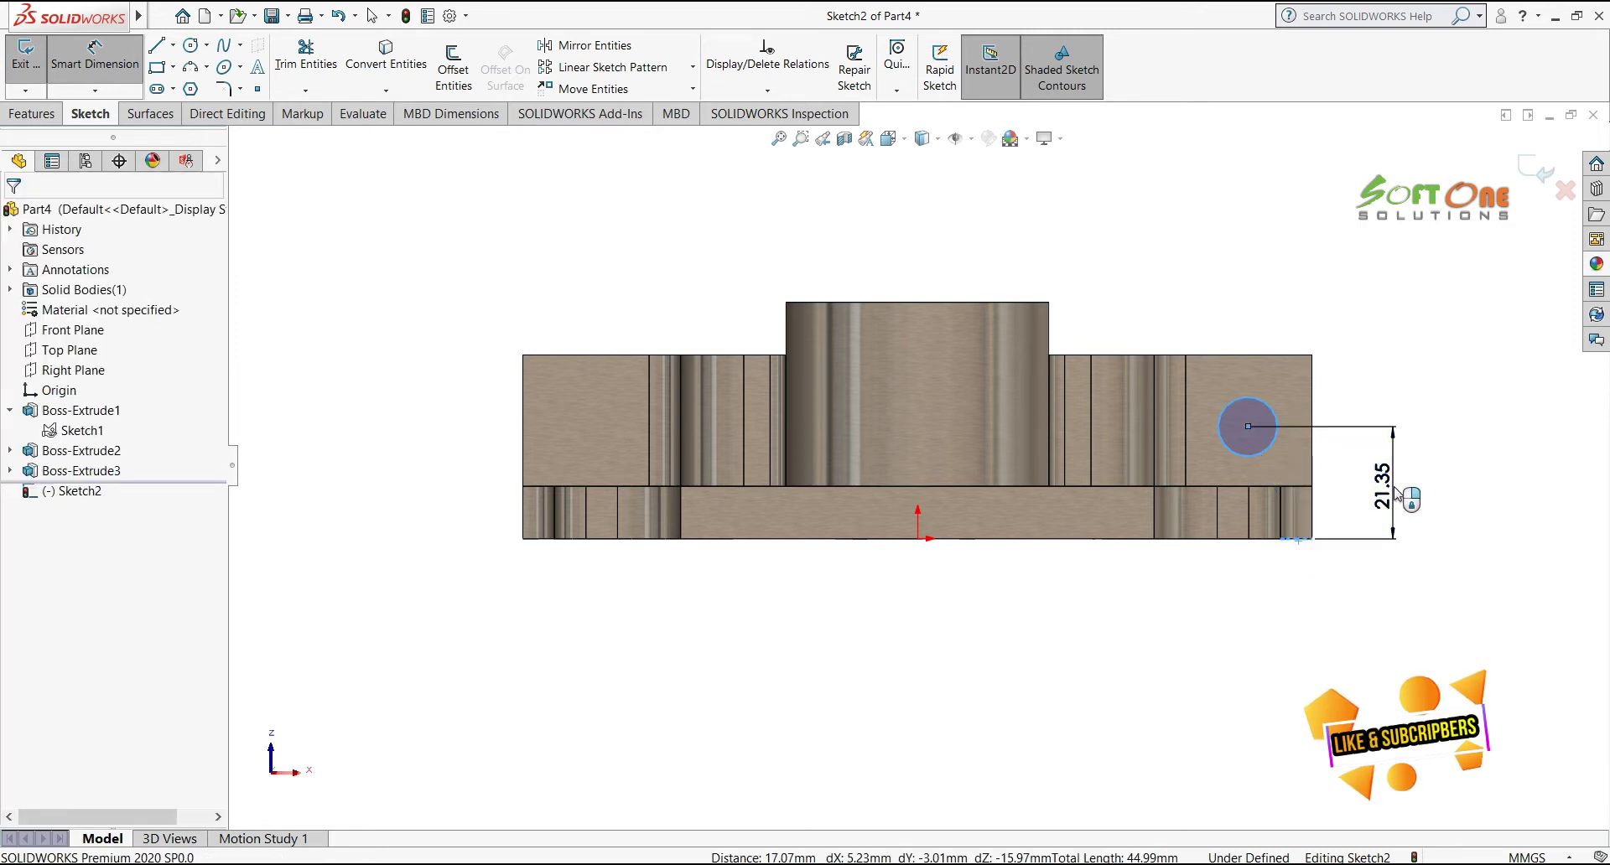
left_click(1383, 490)
type("23")
key("Return")
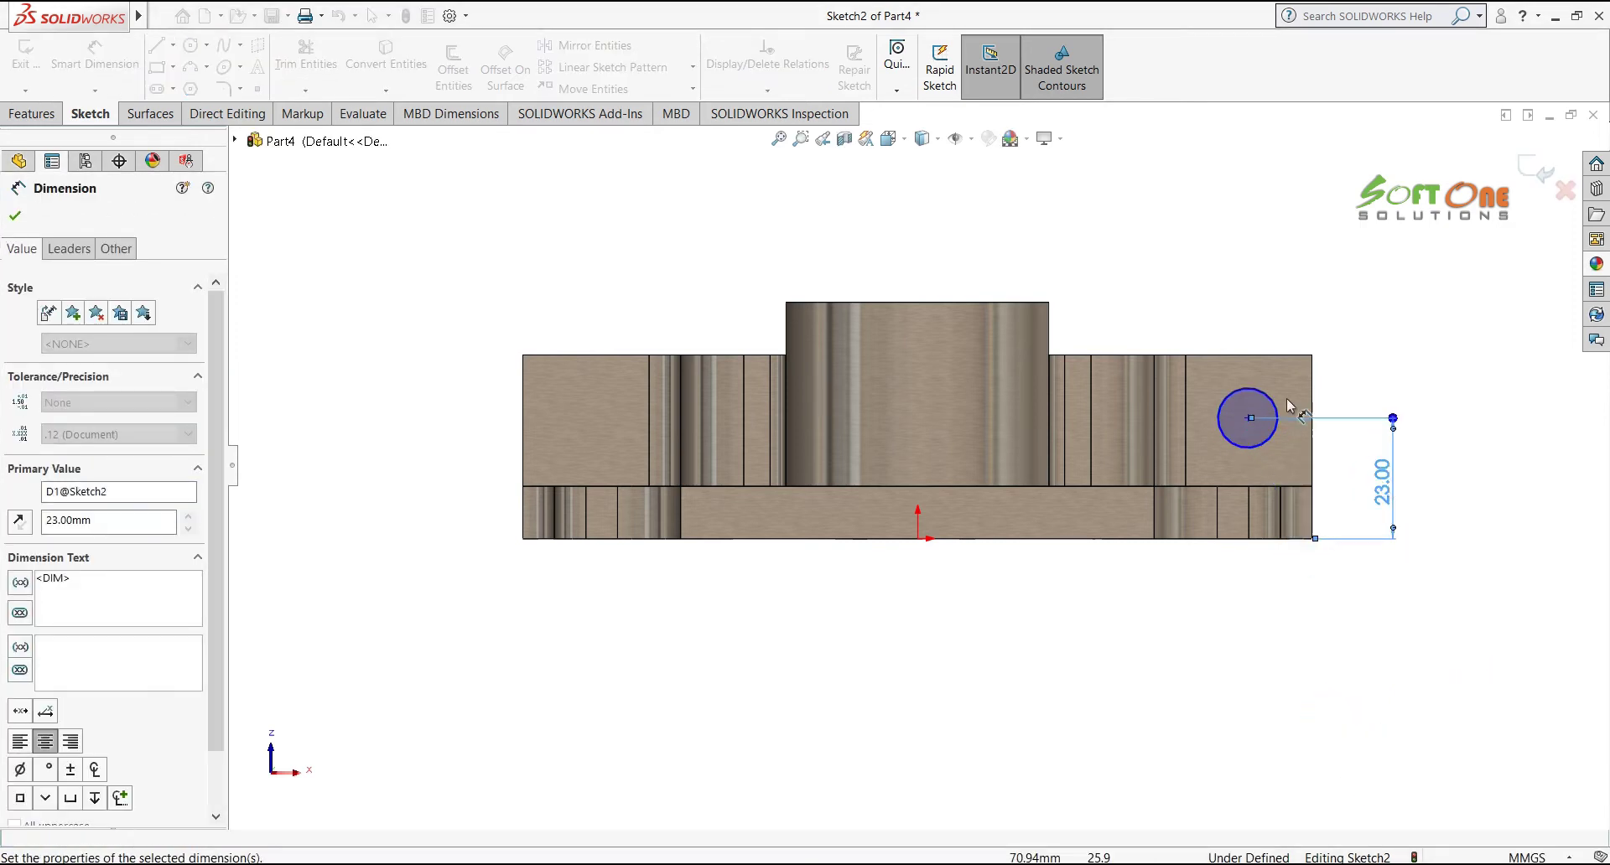
Dimension the circle on the right flange with a diameter of 10 mm
left_click(1268, 395)
left_click(1344, 283)
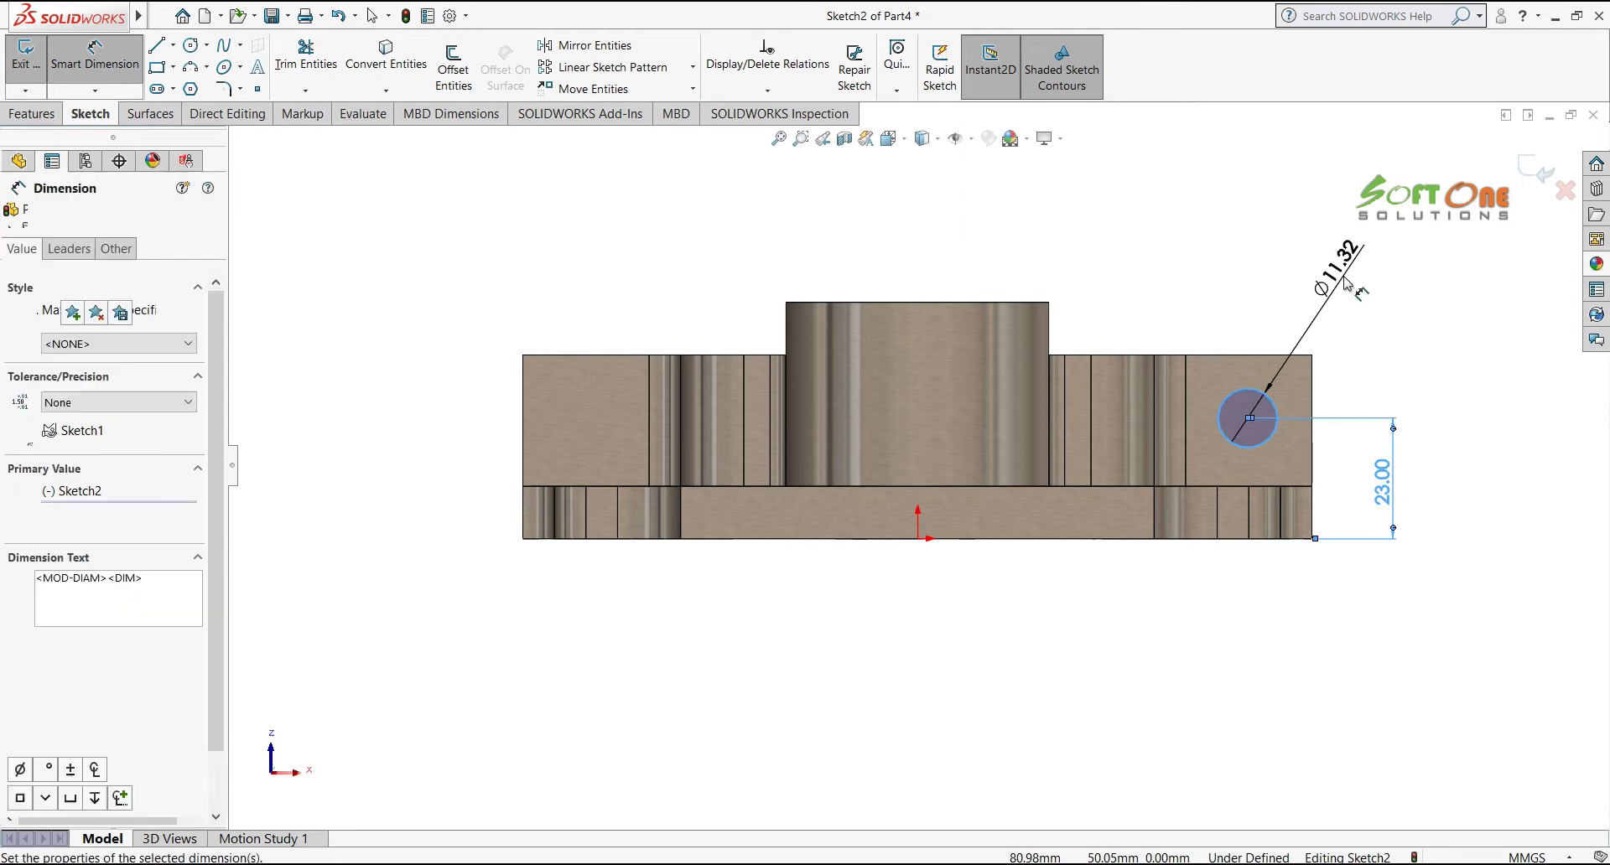
type("10")
key("Return")
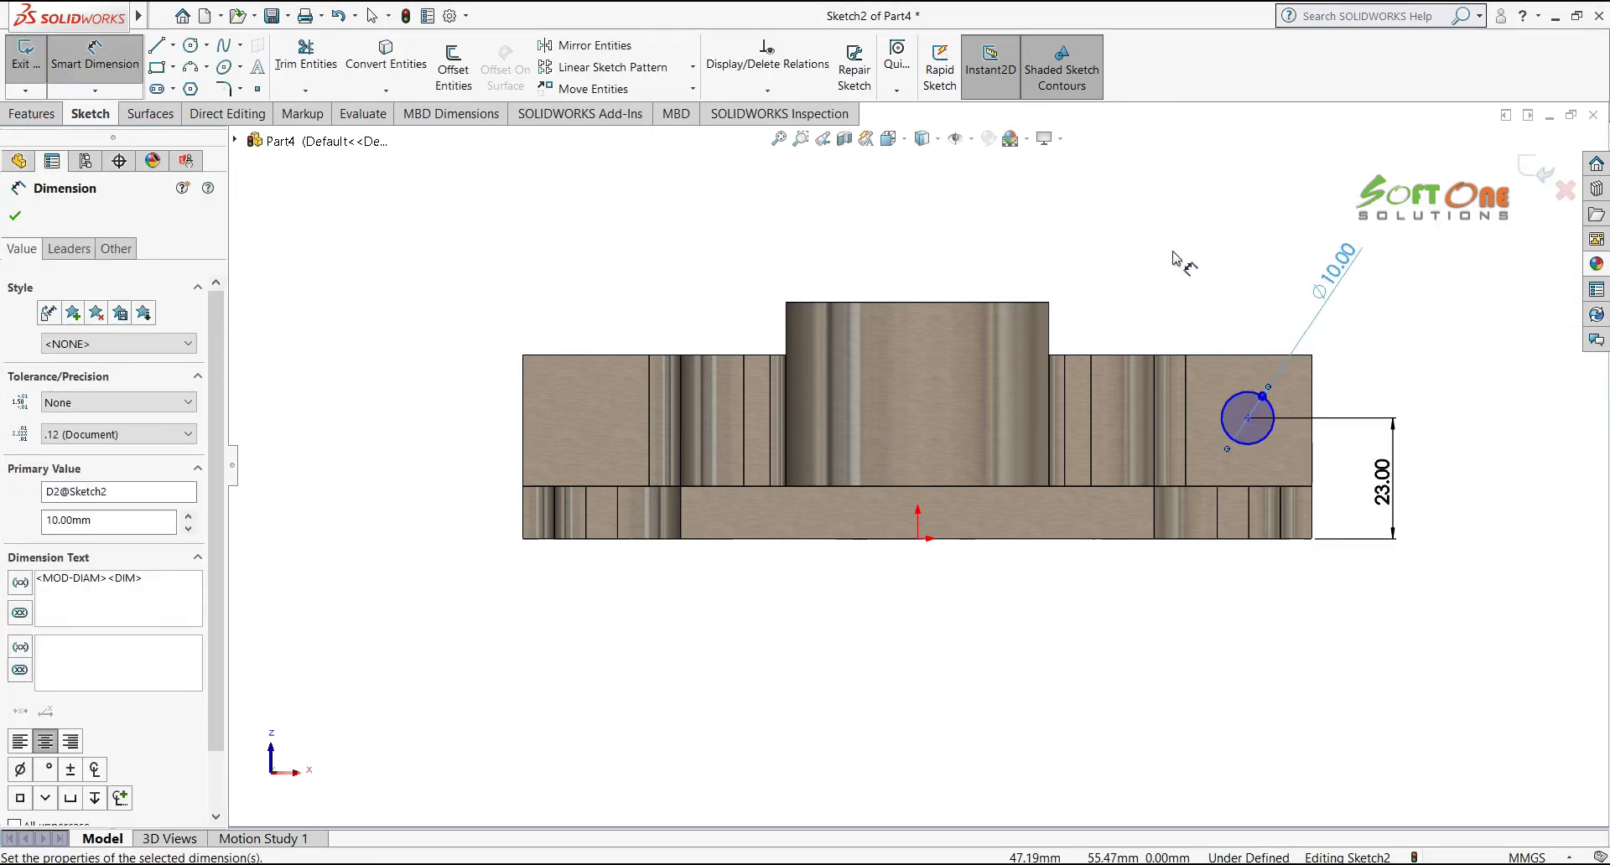
Dimension the horizontal distance from the origin to the circle's centre as 126/2 mm and leave the dimension tool
left_click(1247, 422)
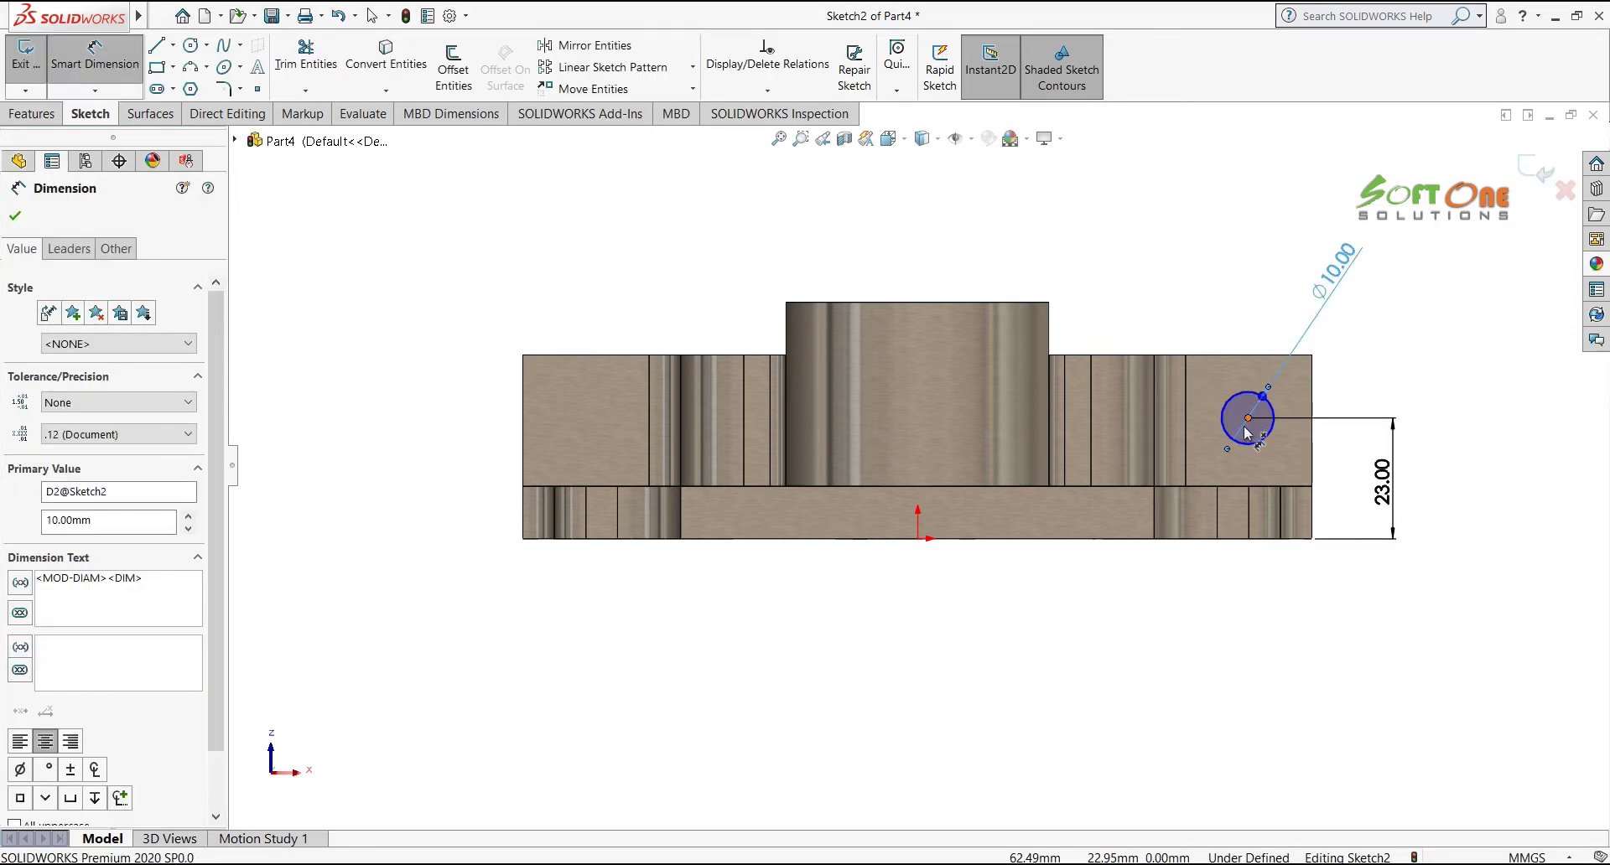
left_click(918, 544)
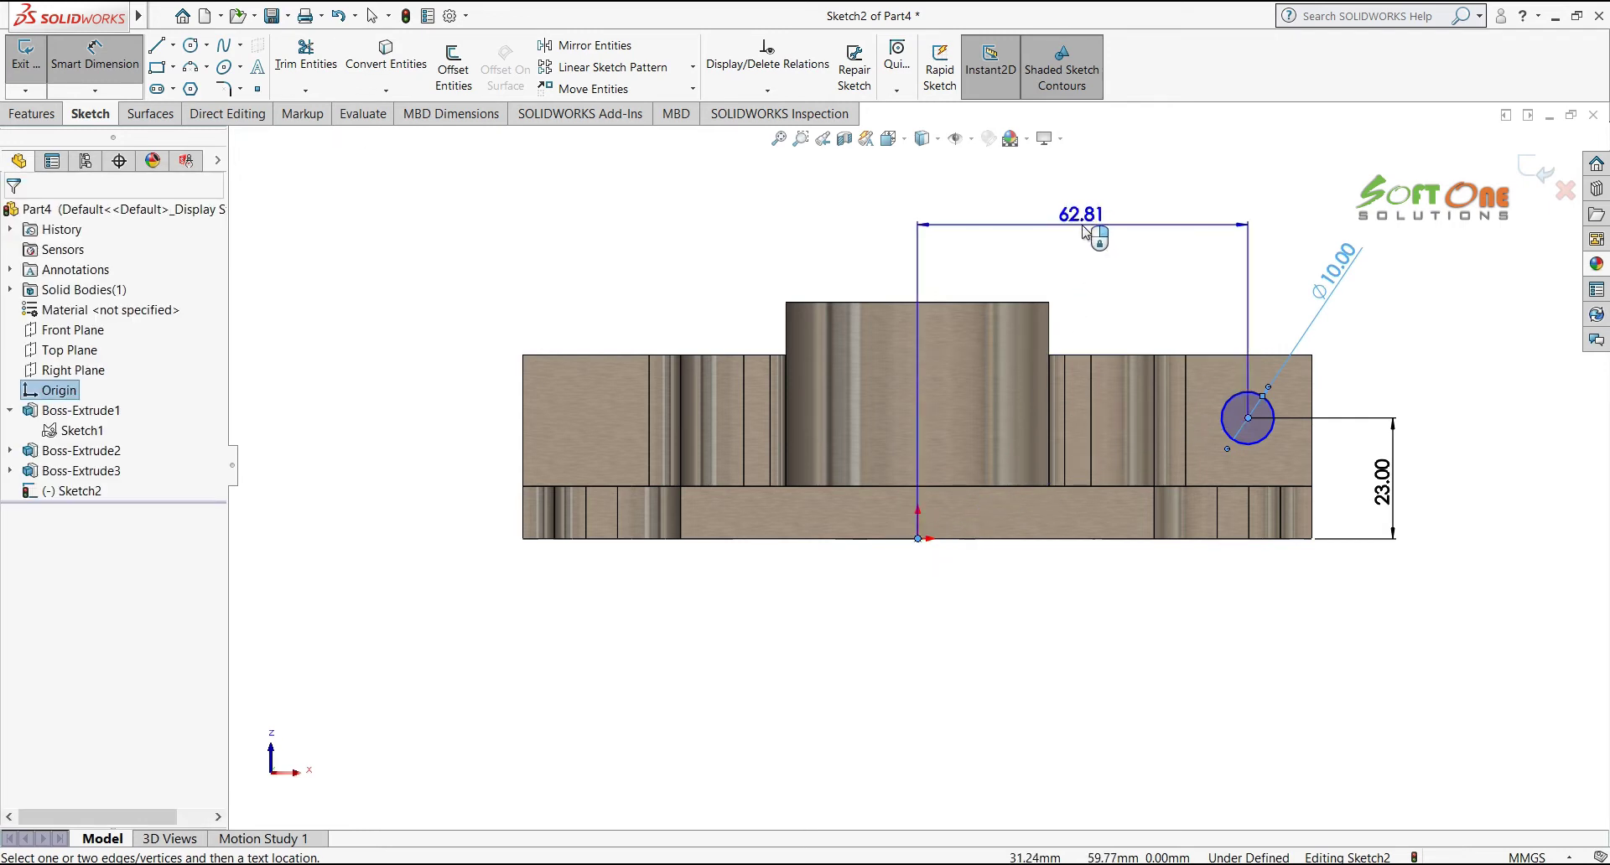
left_click(1086, 228)
type("1")
key("BackSpace")
type("63")
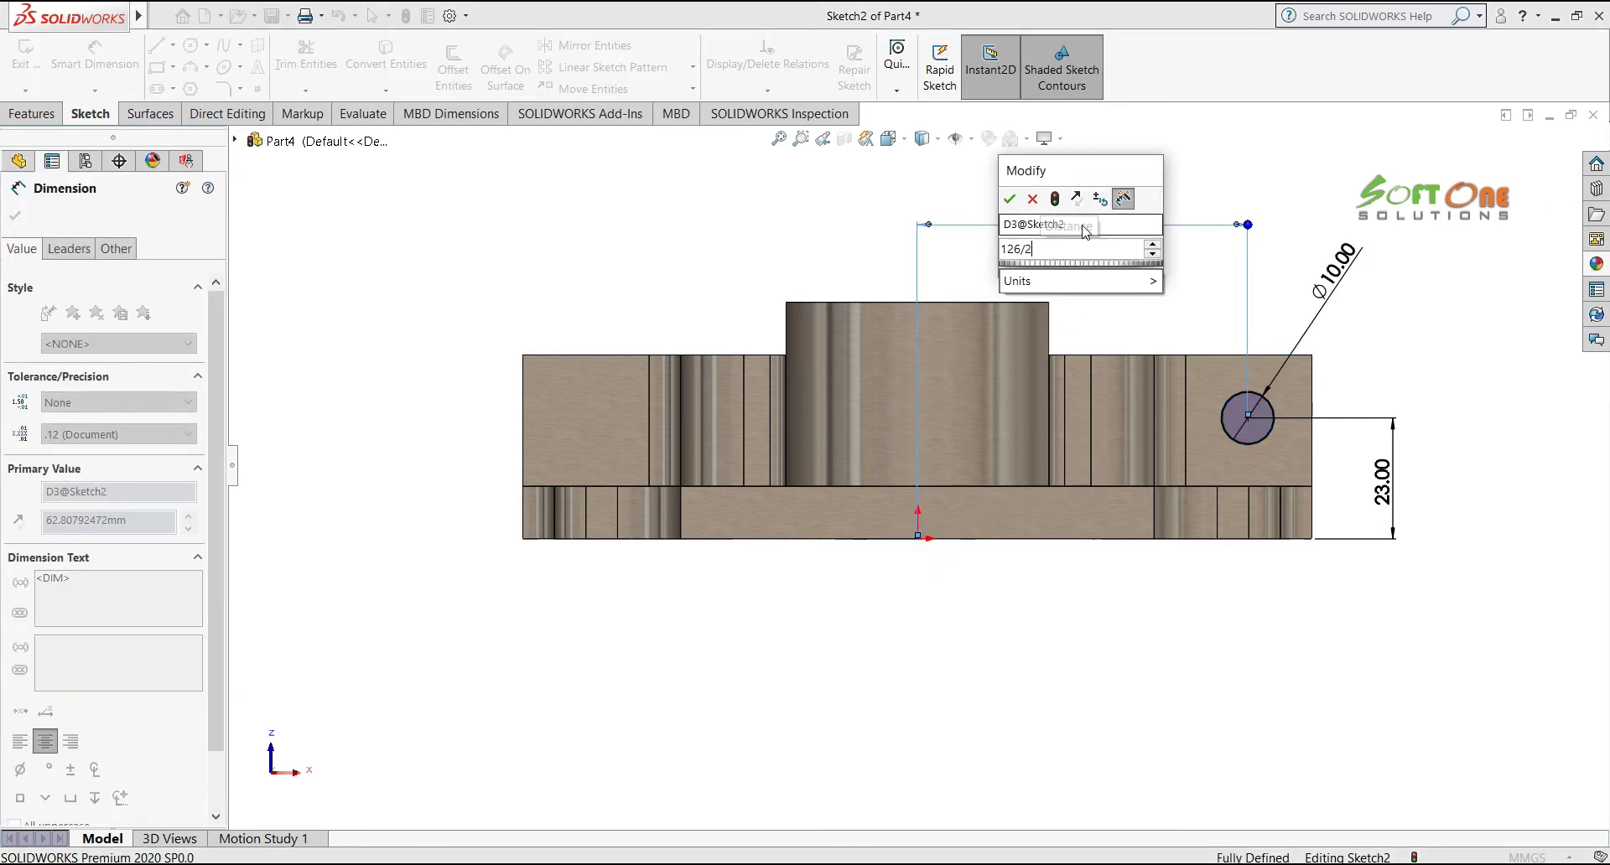
key("Return")
left_click(1099, 270)
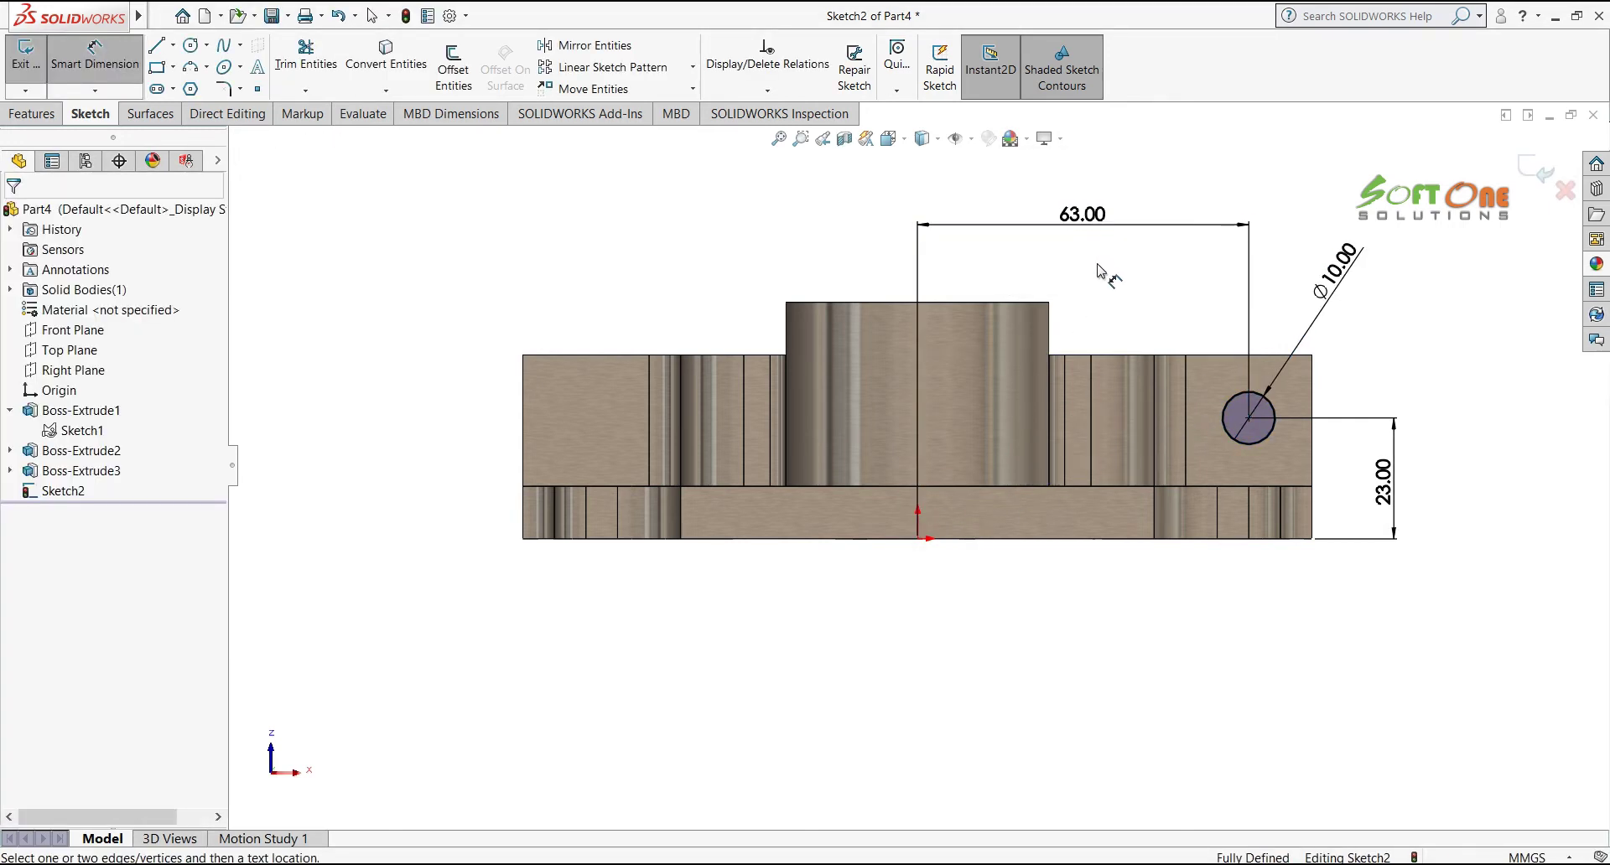
key("Escape")
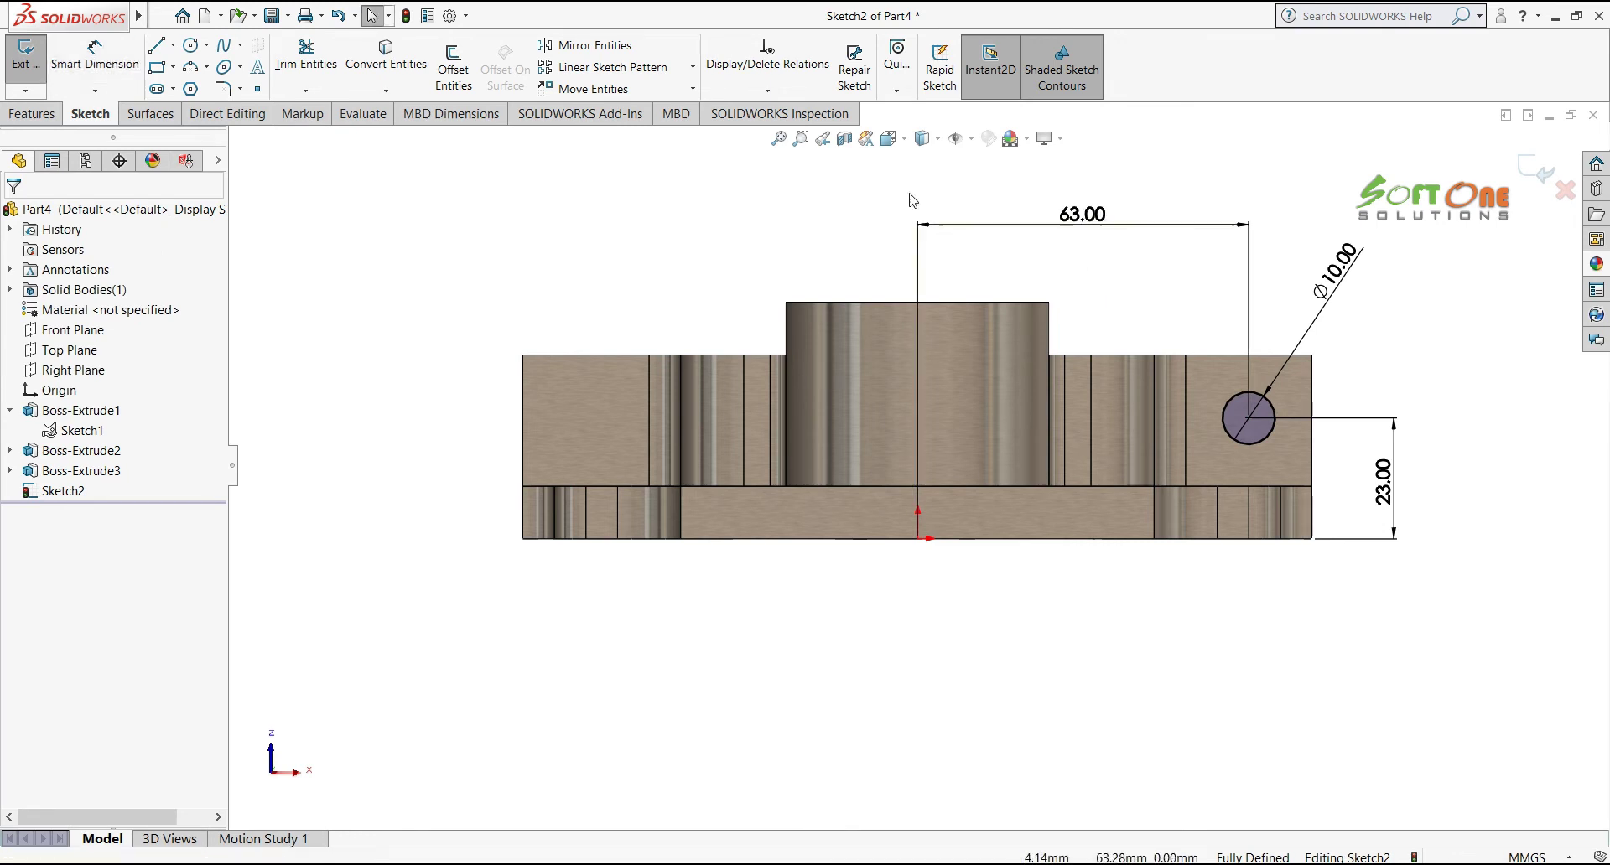
Mirror the 10 mm circle about the Right Plane onto the opposite flange face
left_click(584, 45)
left_click(1274, 413)
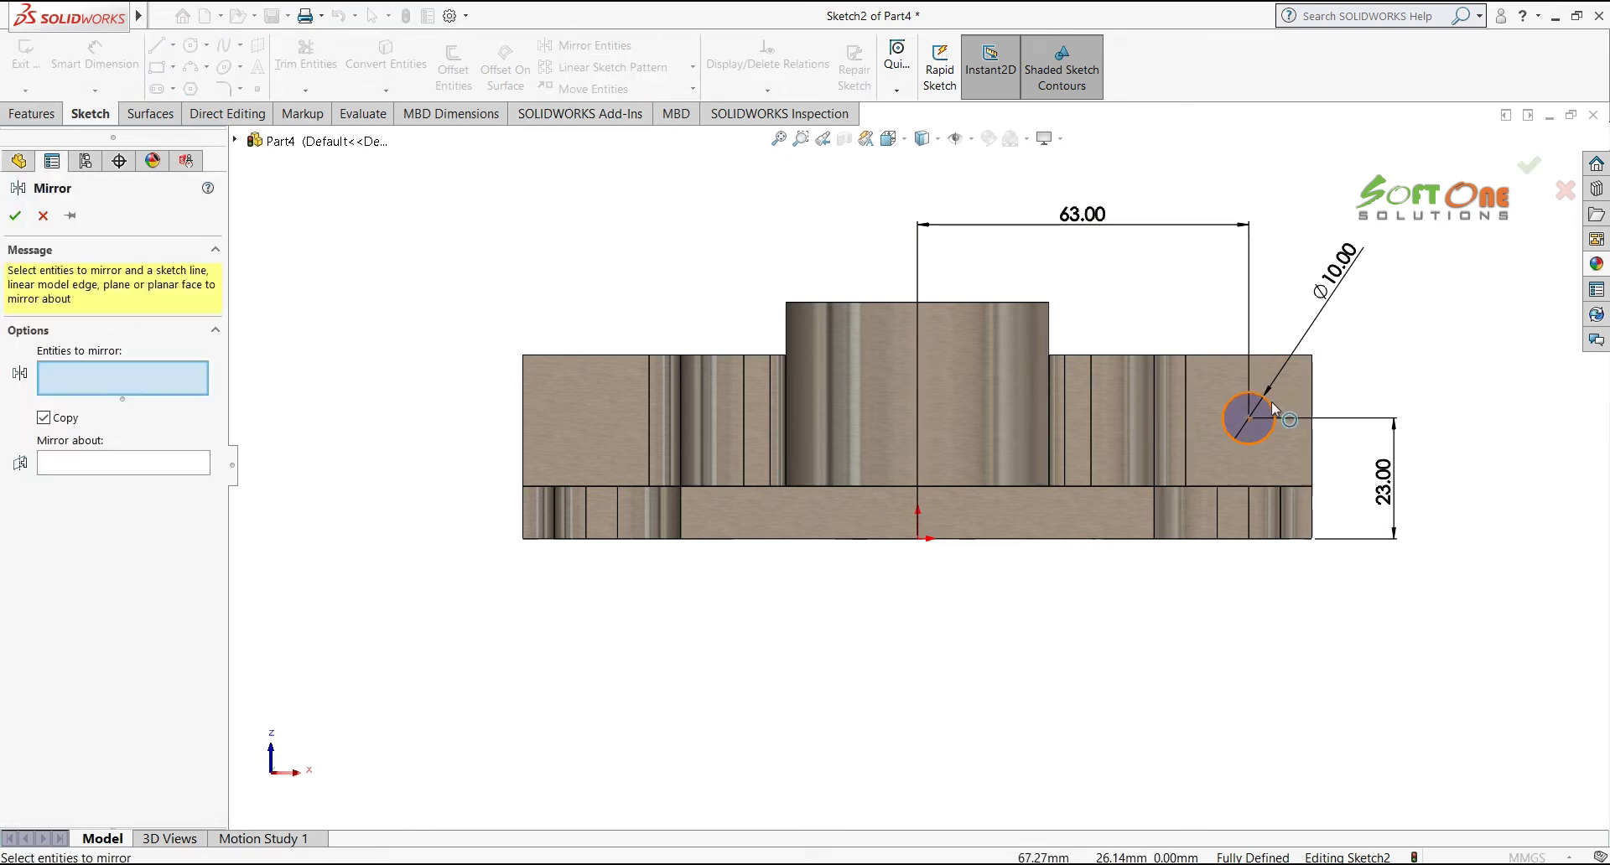
left_click(147, 469)
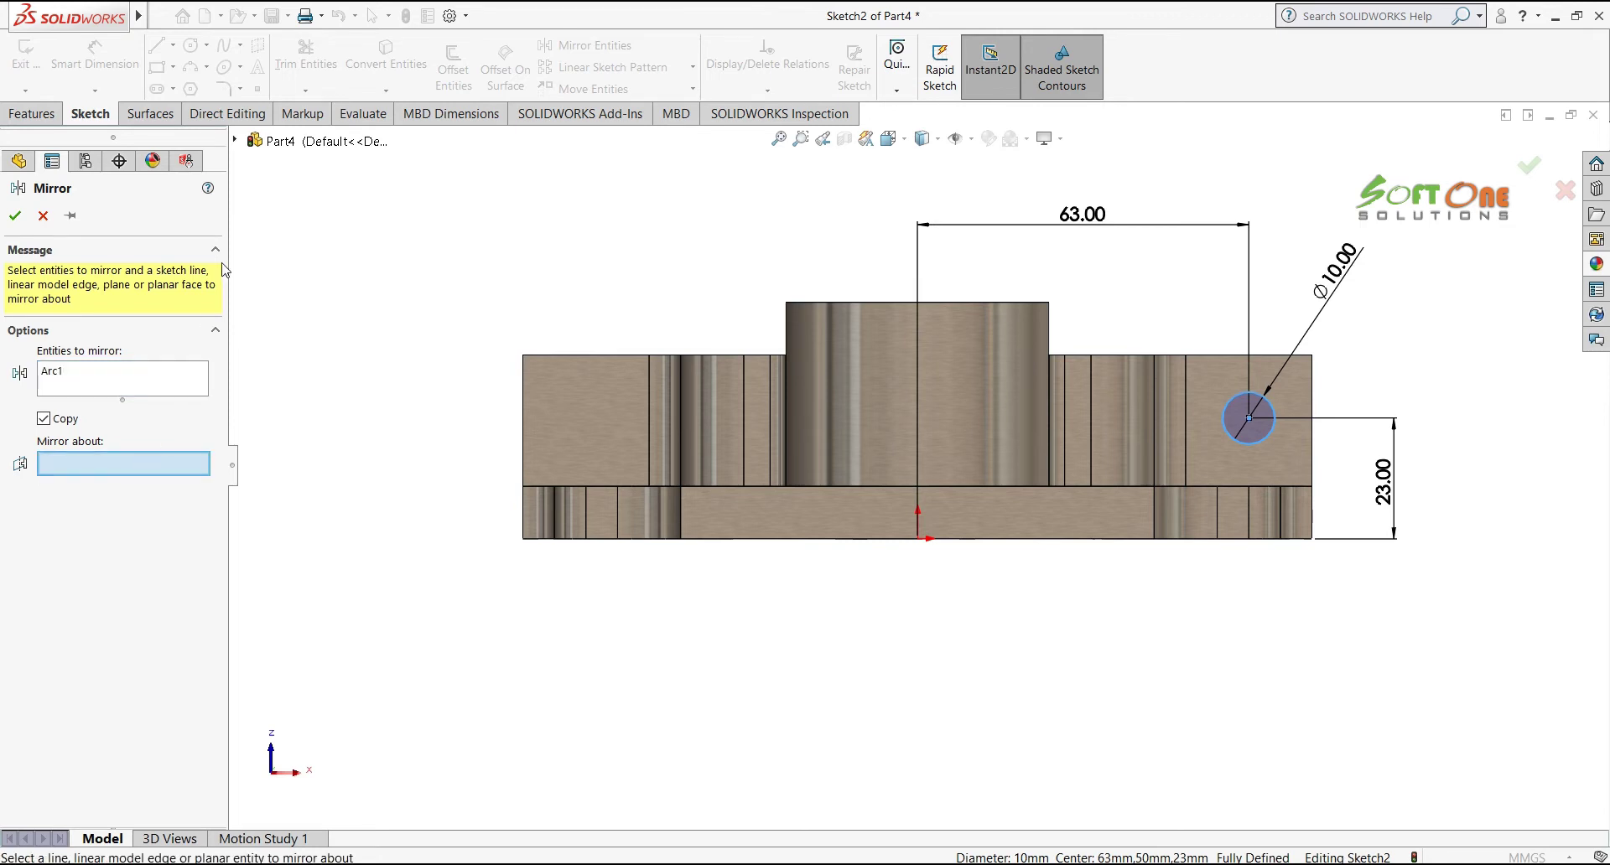
left_click(236, 141)
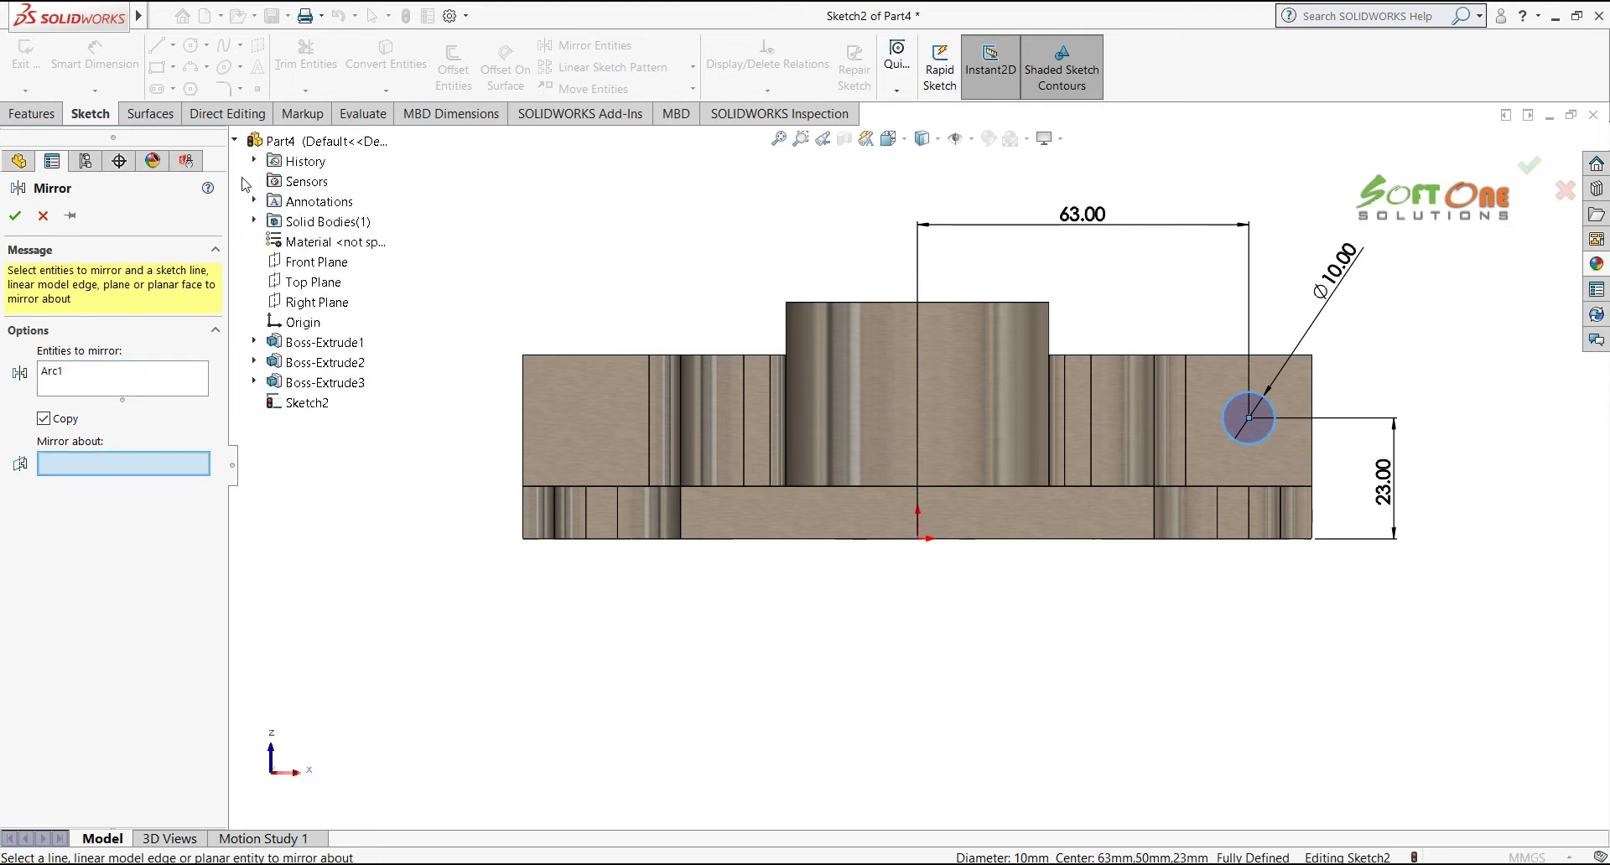
left_click(289, 304)
left_click(15, 216)
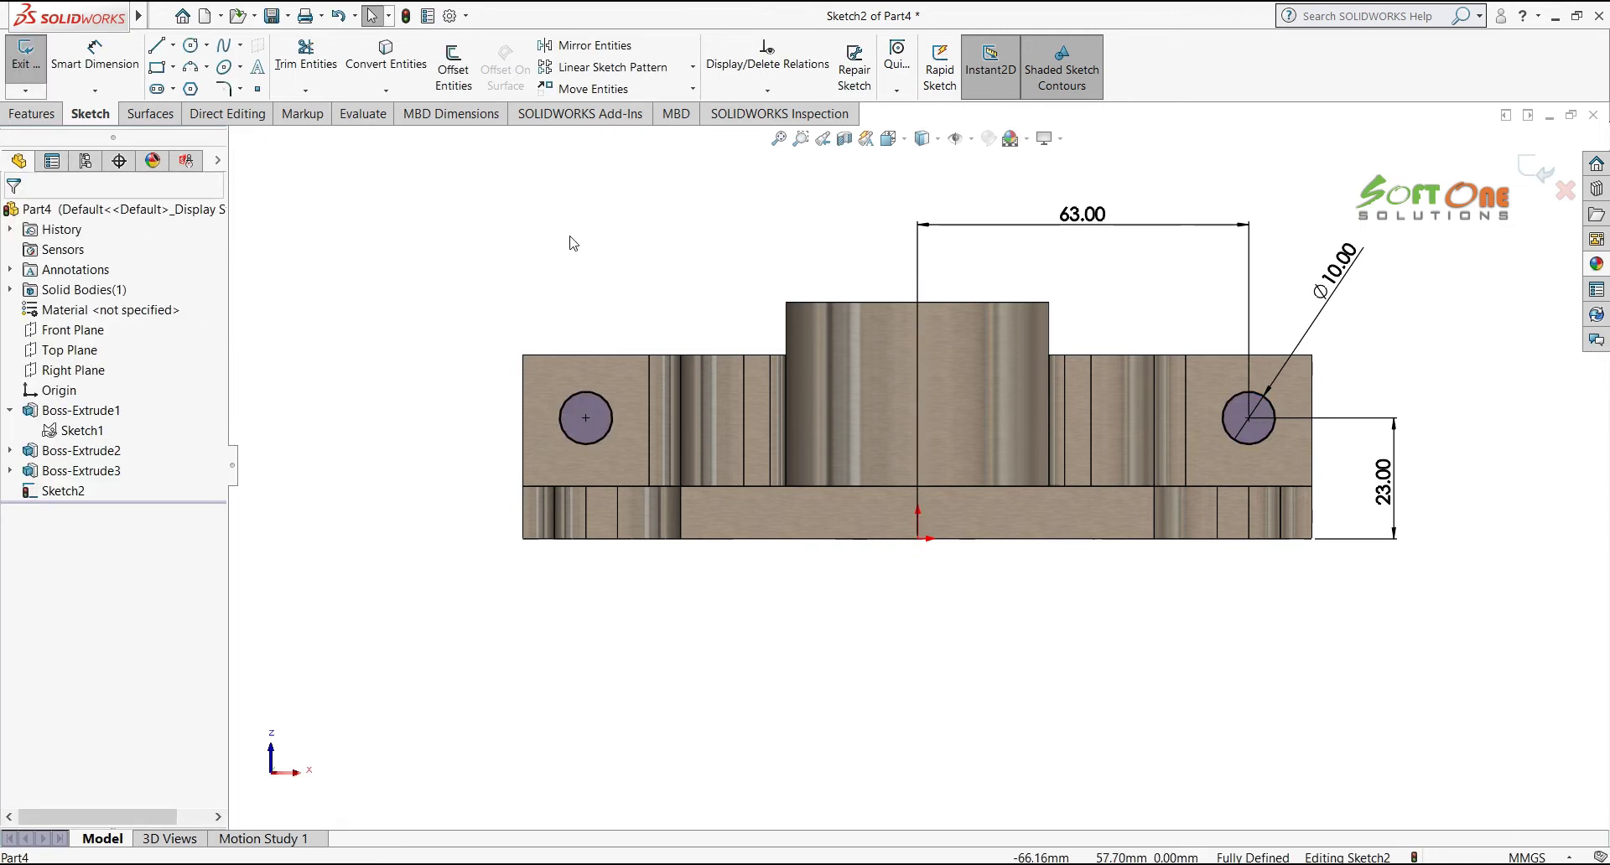
Extrude-cut the two mirrored flange circles with a Blind depth of 10 mm through the wall
middle_click_drag(659, 259, 563, 398)
scroll(578, 399, "up", 2)
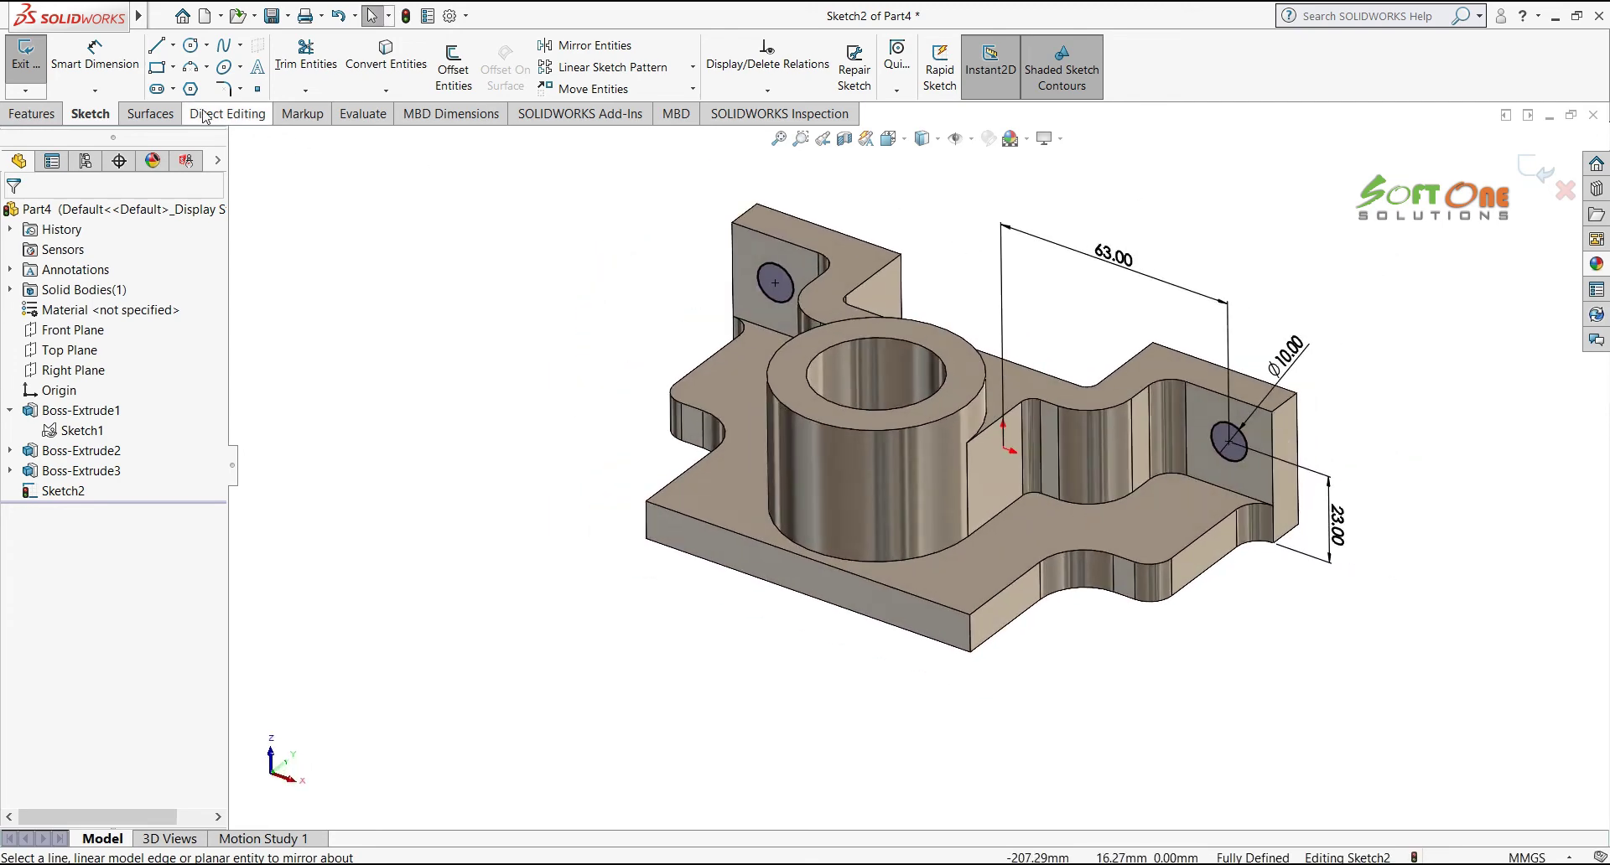
left_click(50, 119)
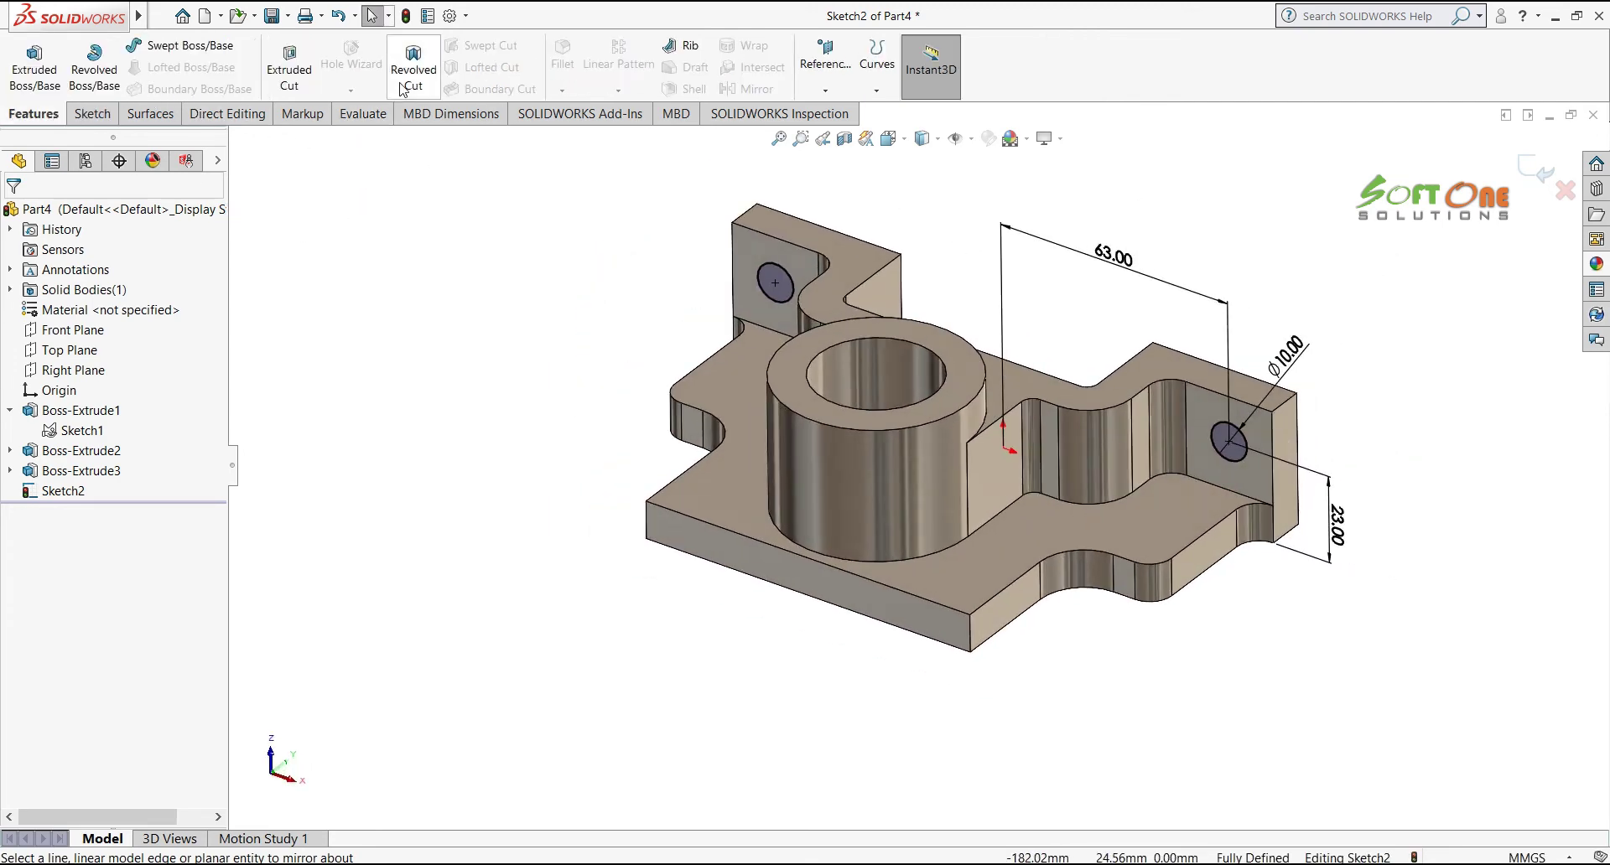
left_click(290, 68)
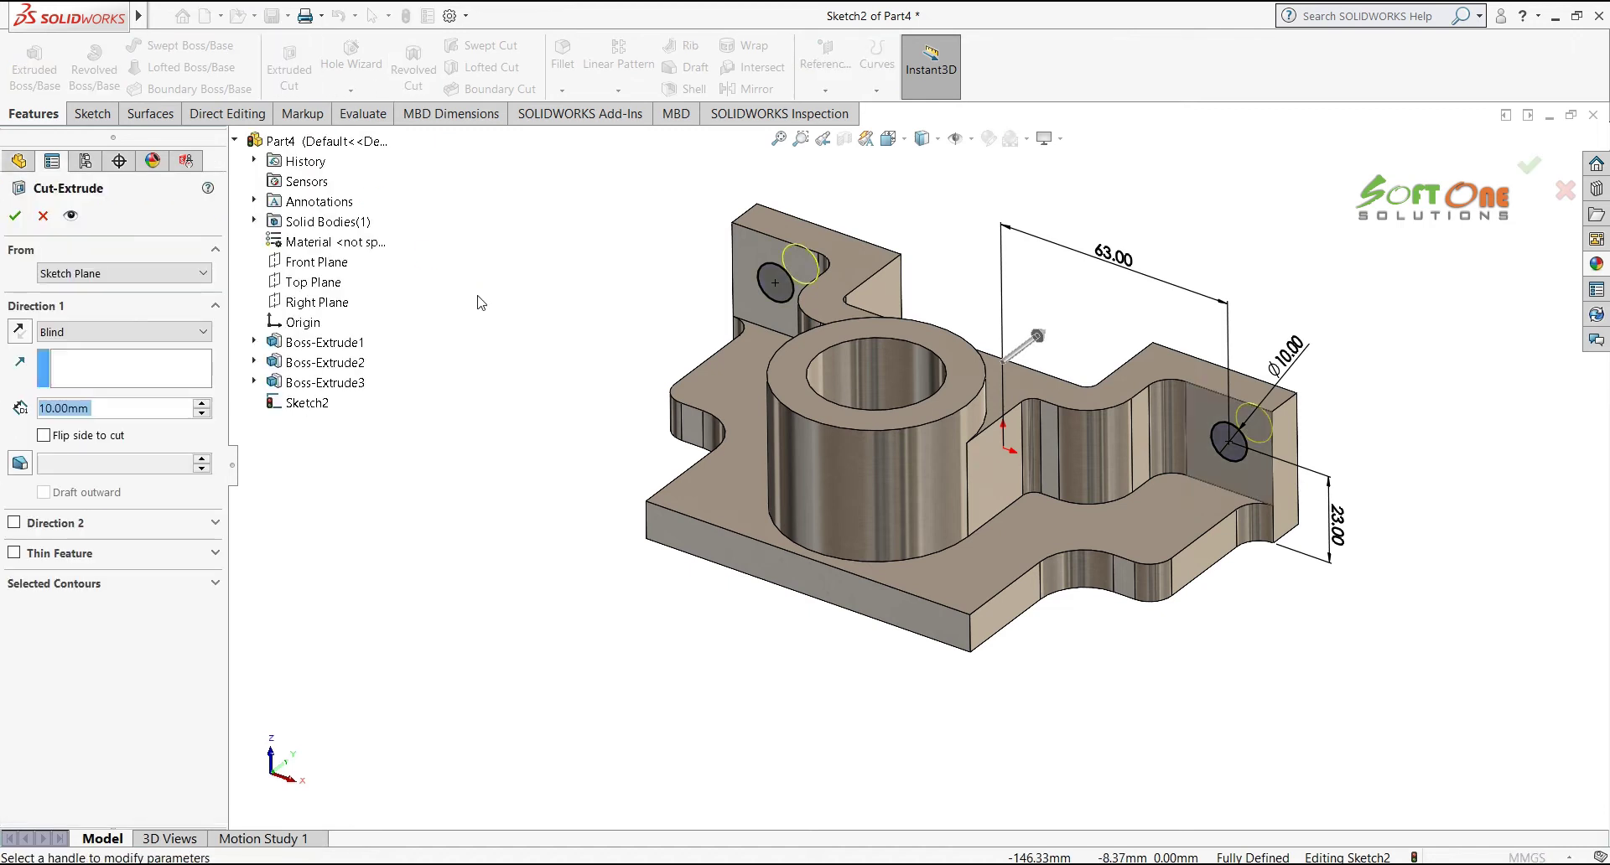
left_click(16, 217)
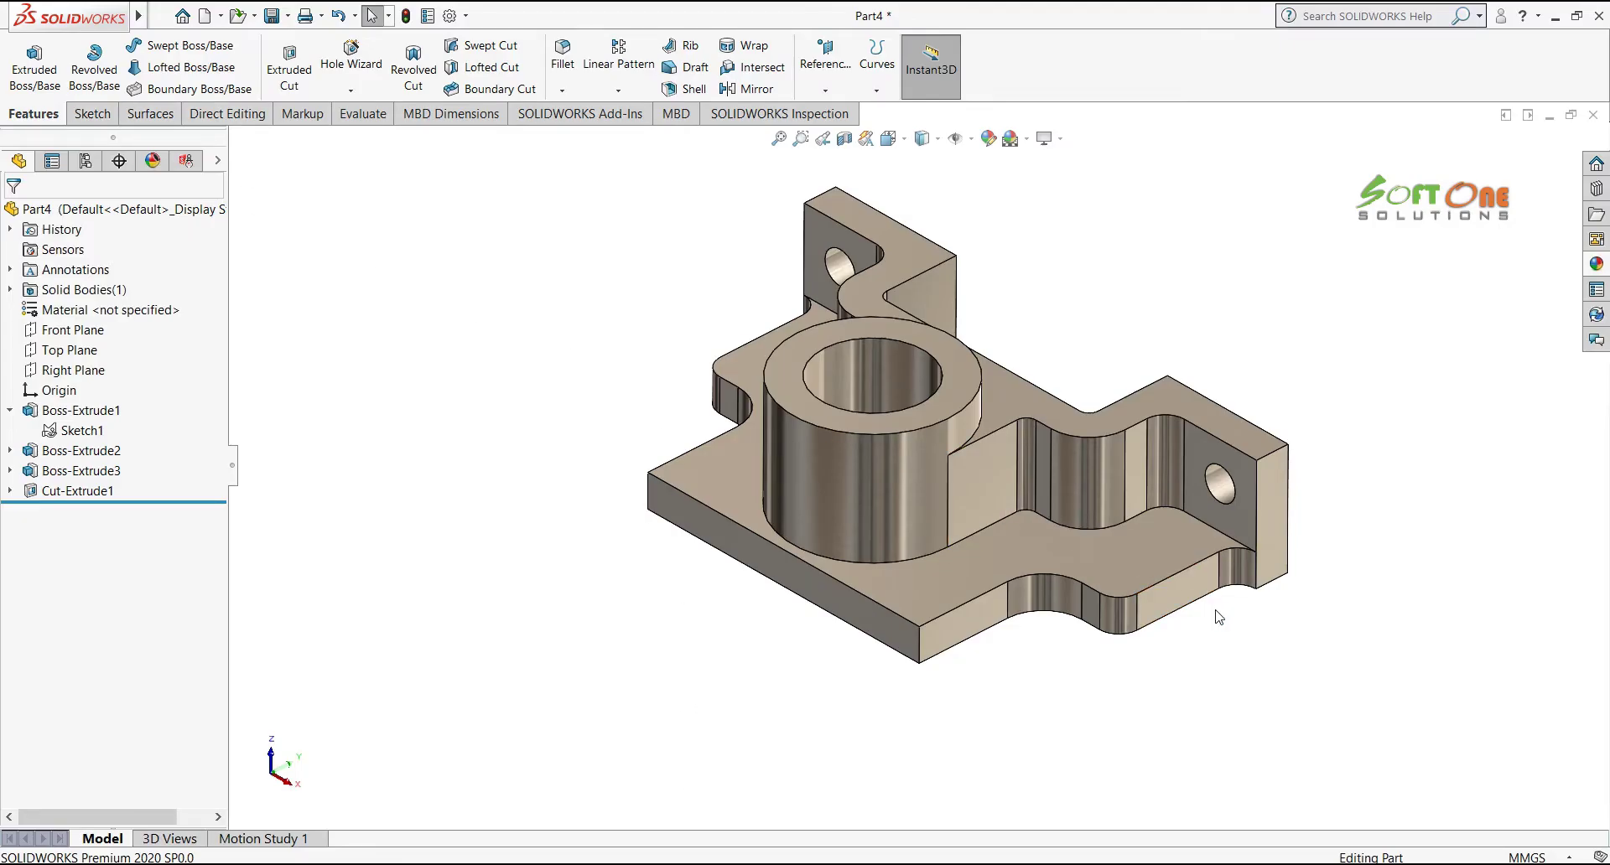
Start a sketch on the base's right side face and draw two concentric circles below it, about 18.4 mm and 30.5 mm in diameter
left_click(895, 143)
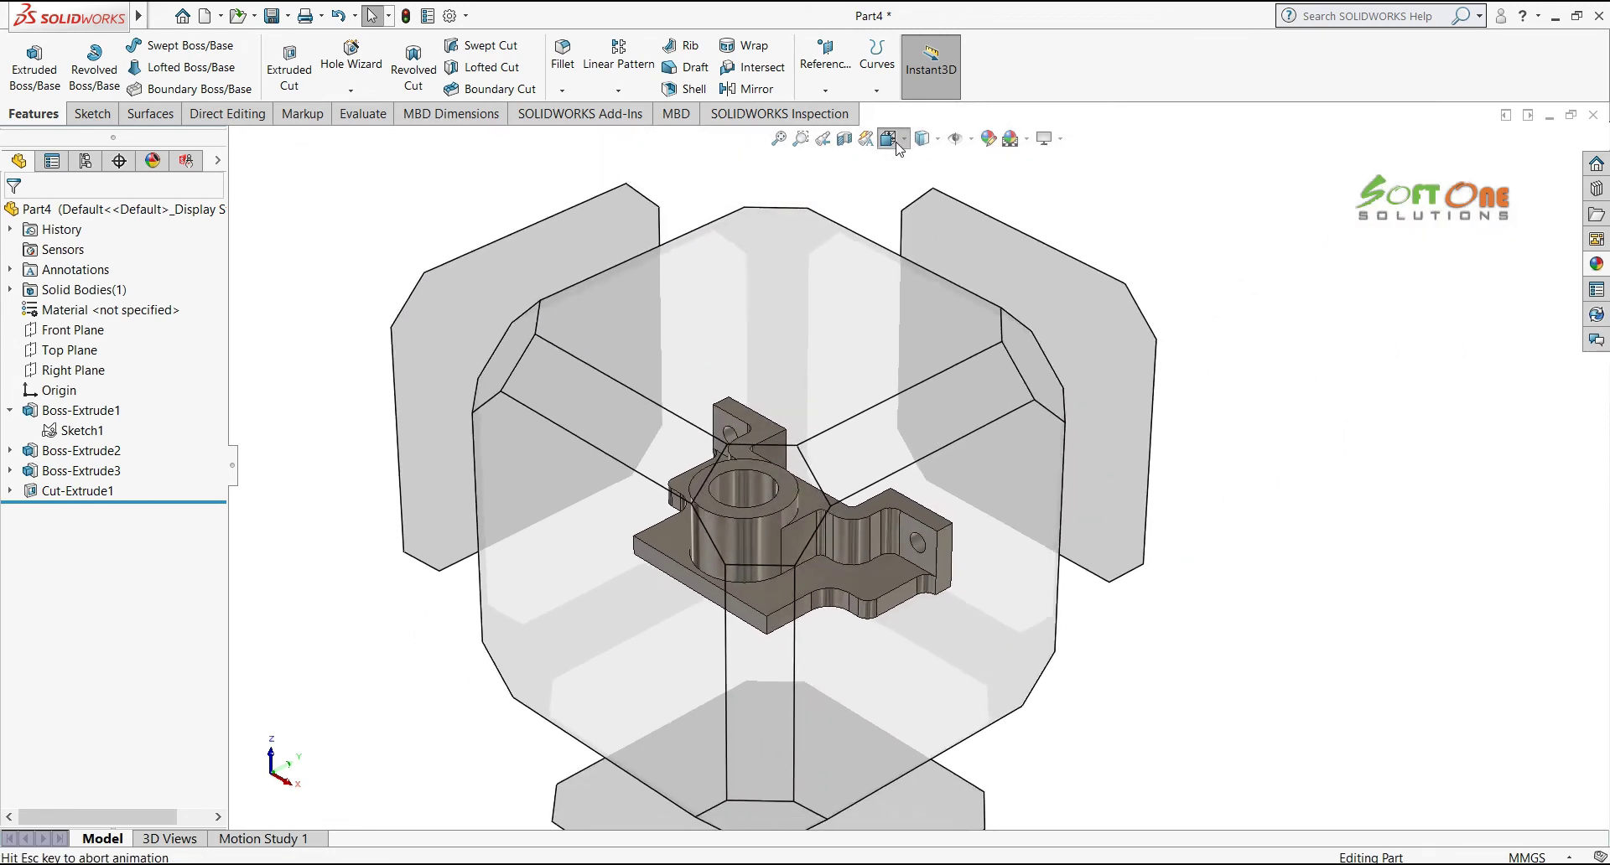
left_click(845, 556)
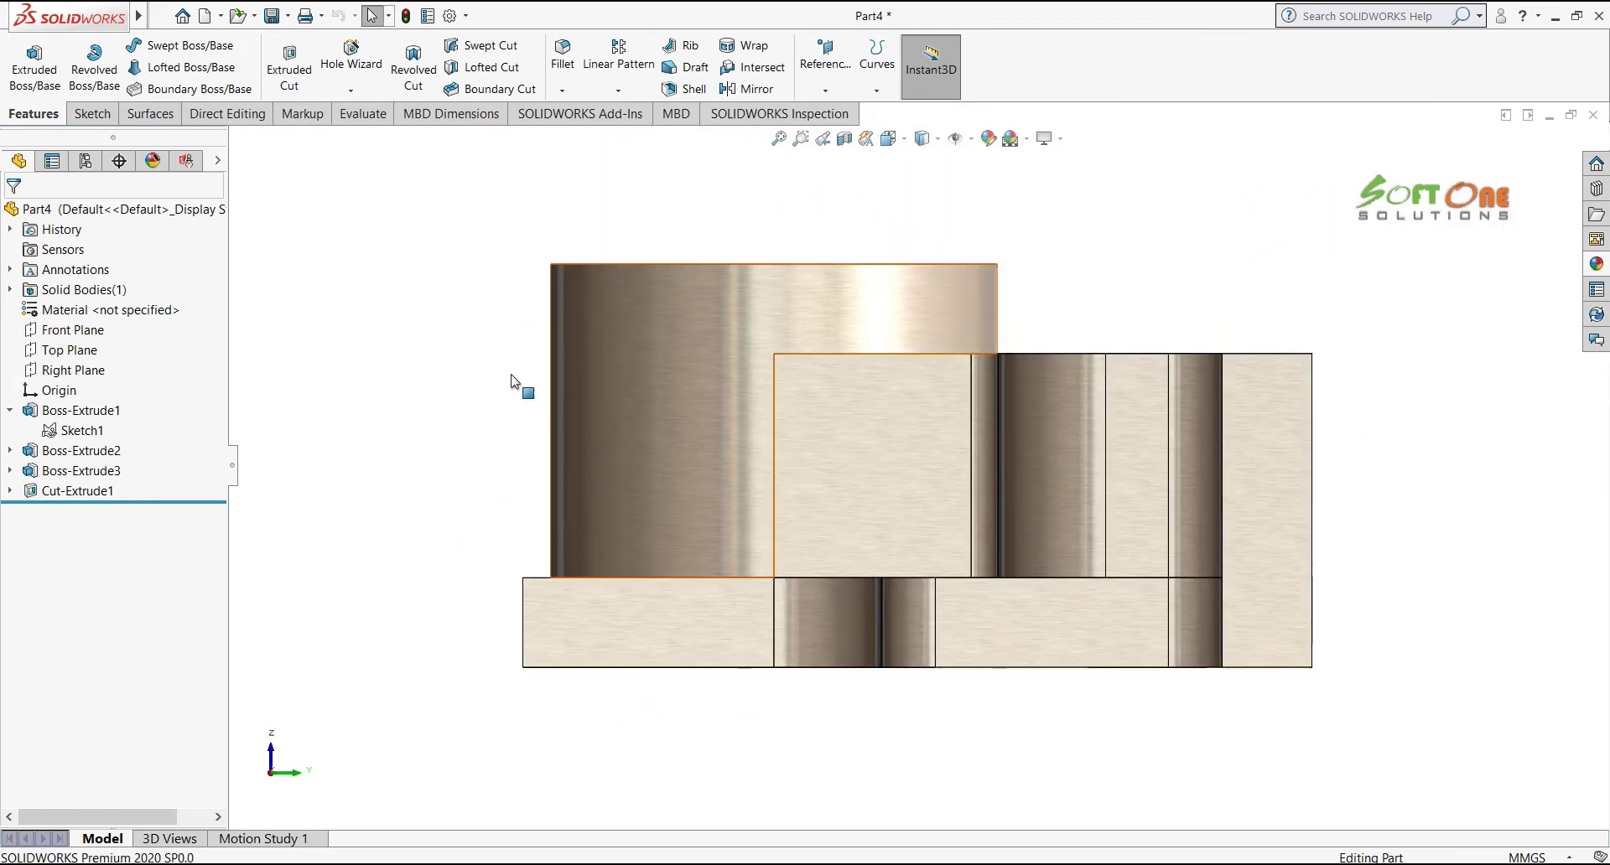
left_click(656, 605)
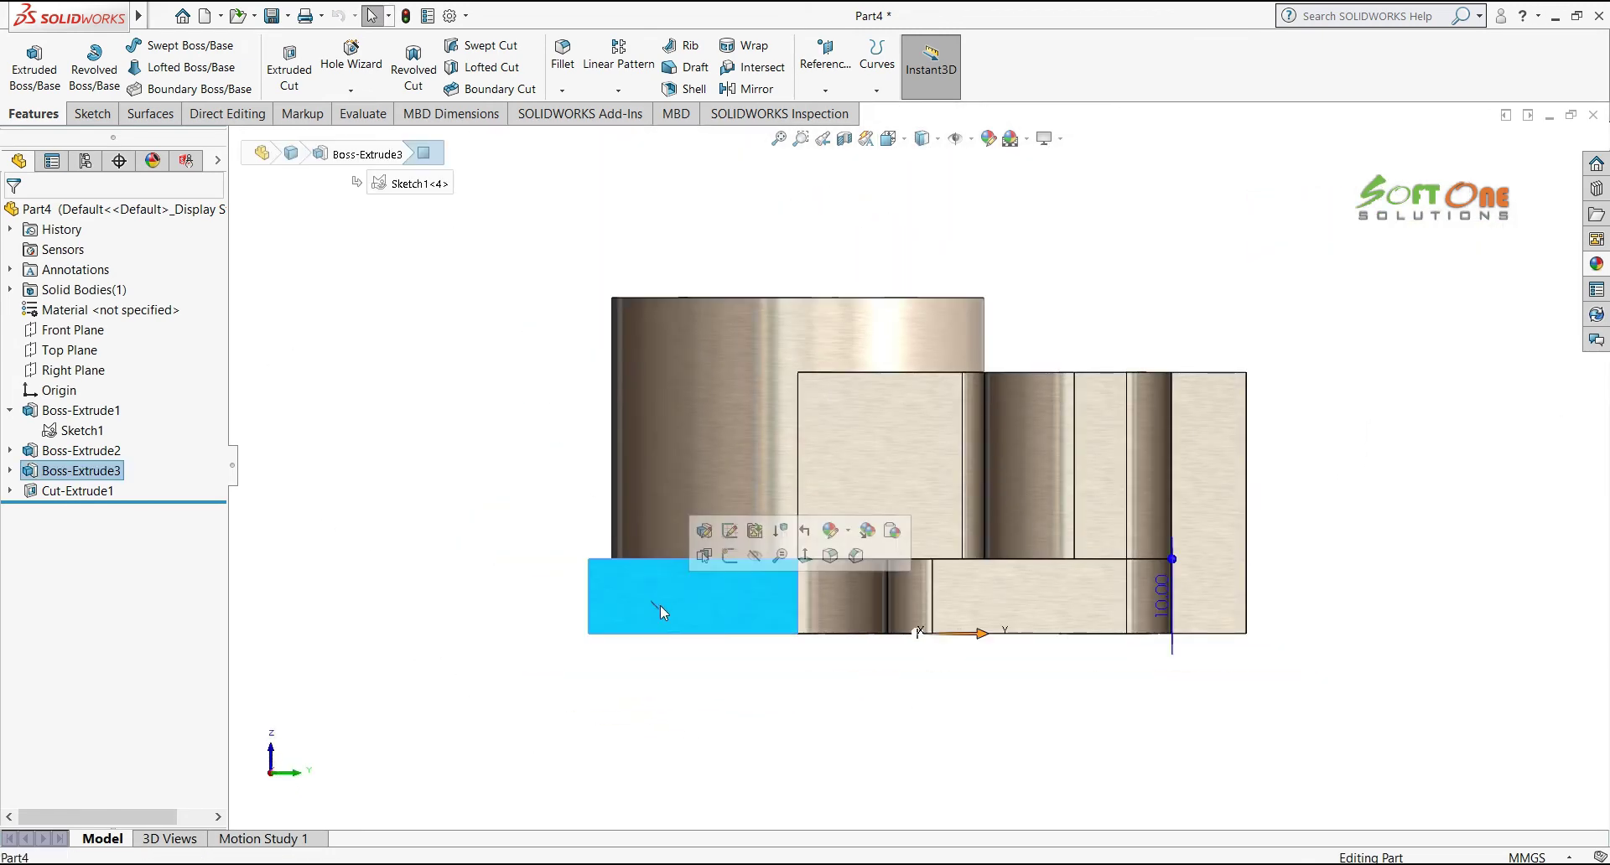
left_click(732, 557)
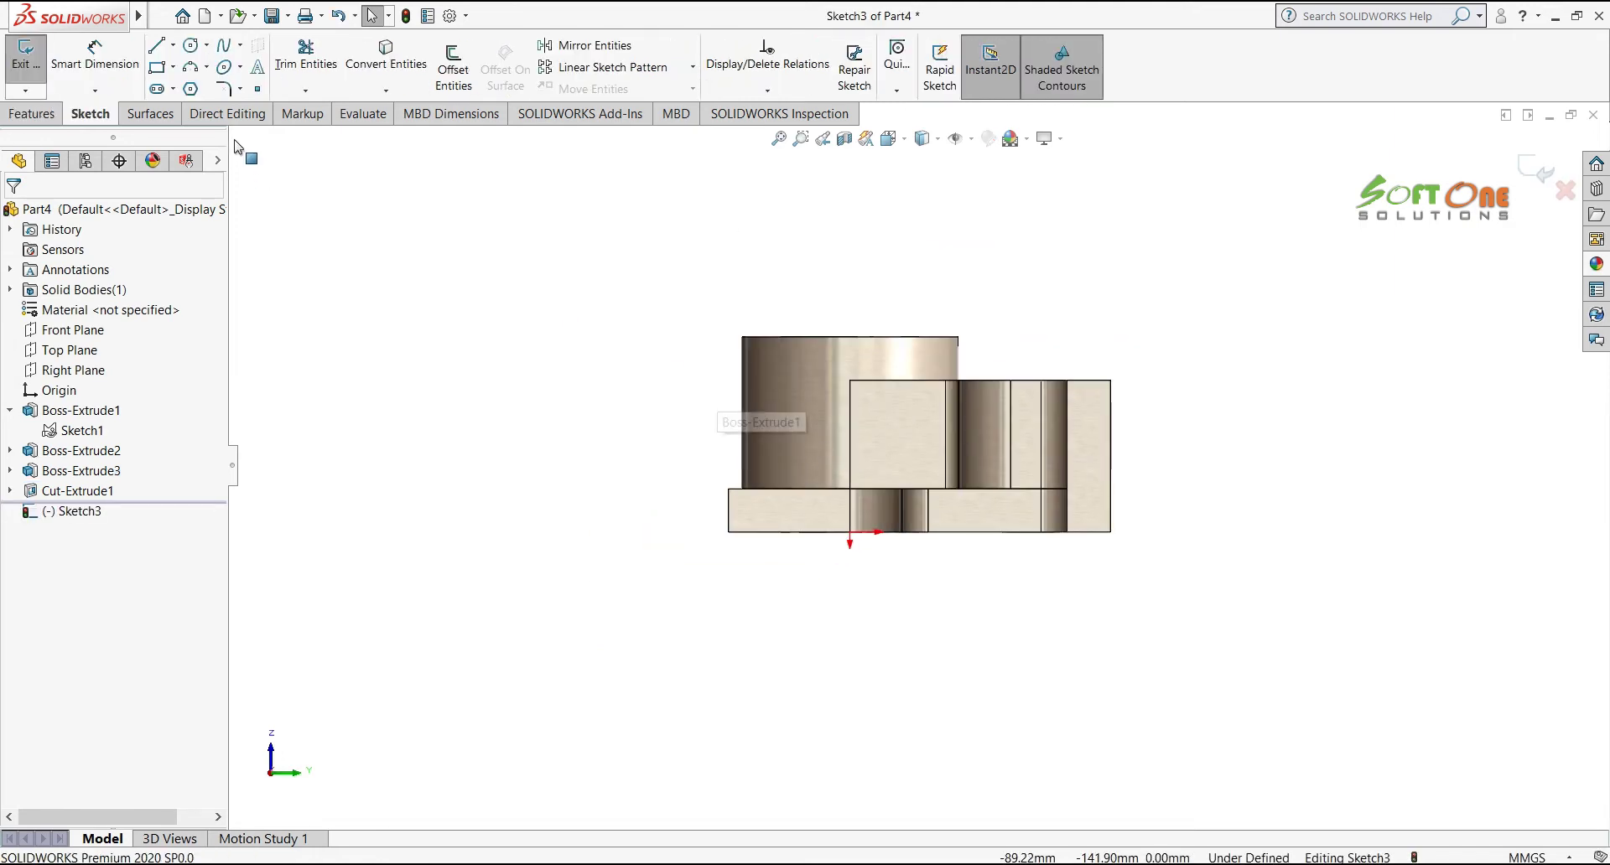
left_click(192, 46)
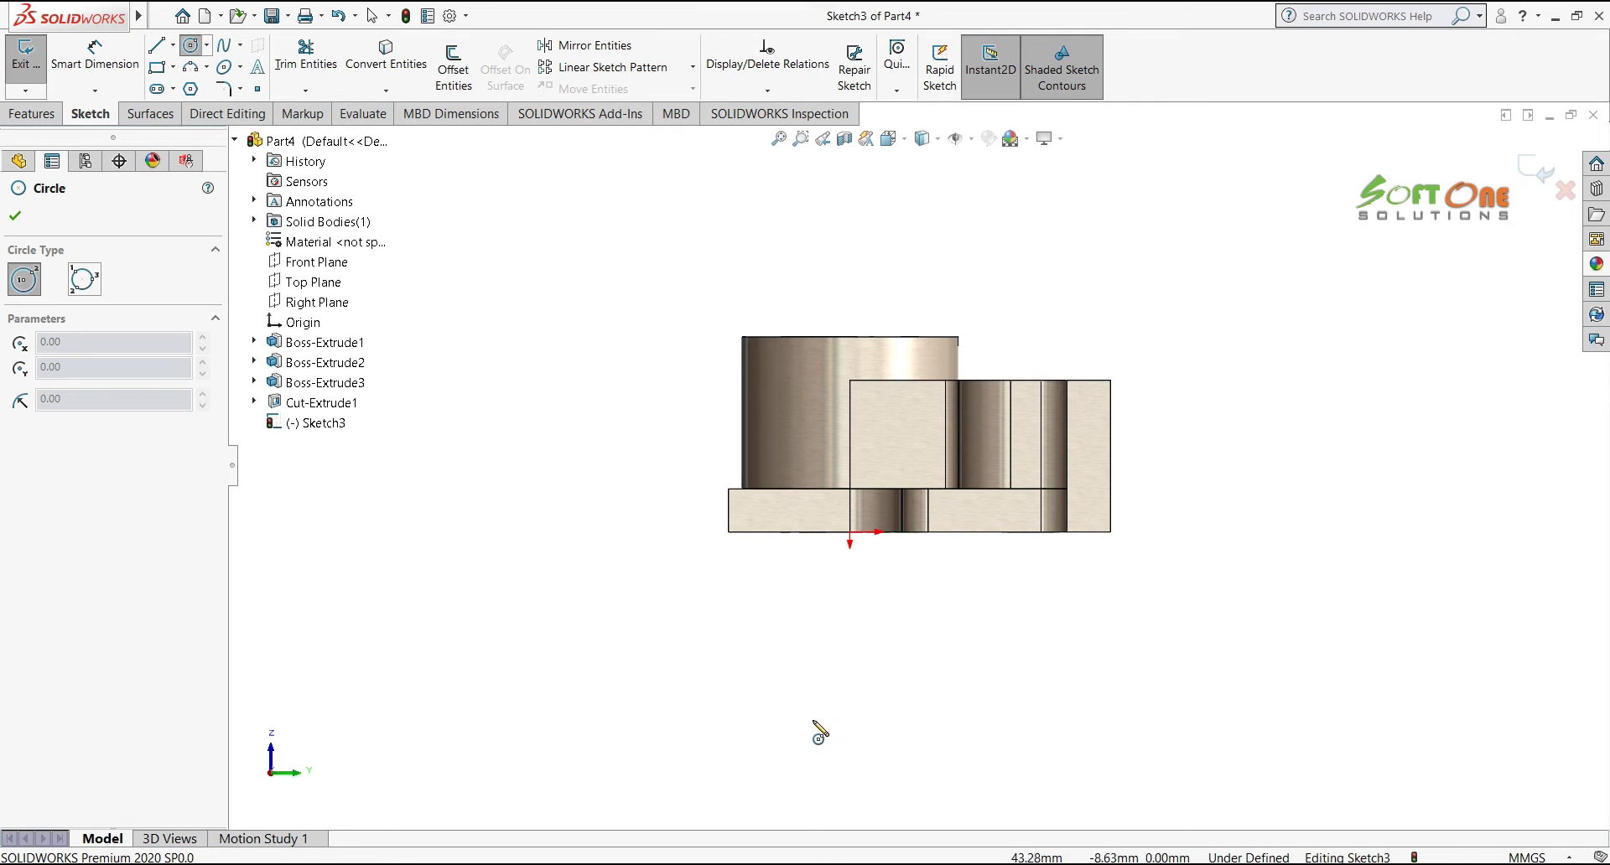
left_click_drag(814, 722, 861, 767)
Dimension the inner concentric circle with a diameter of 20 mm
right_click(1200, 670)
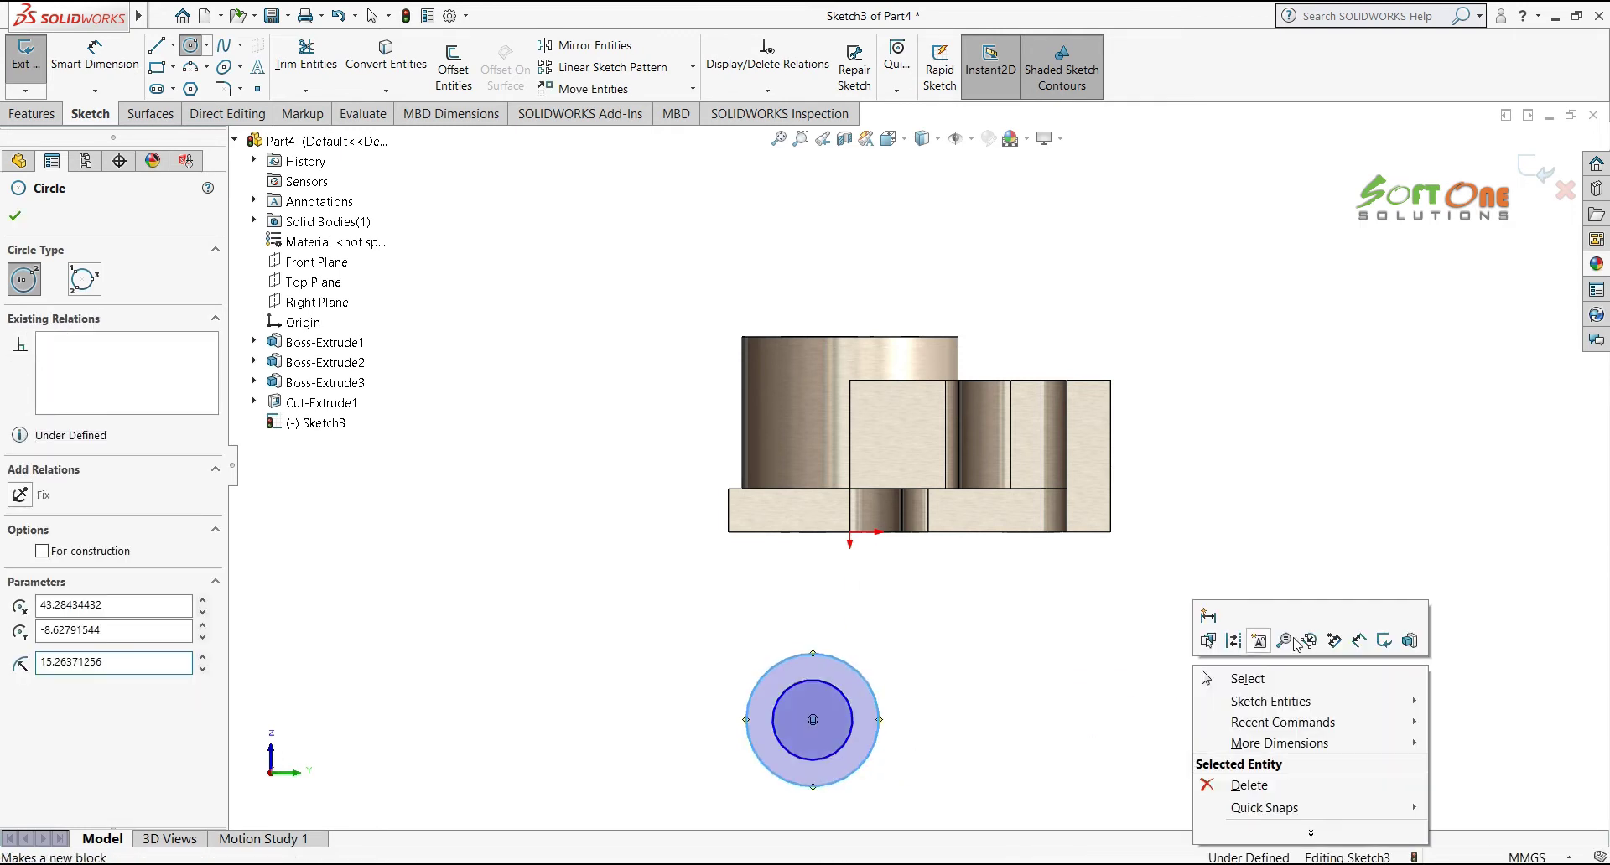
left_click(1359, 644)
left_click(849, 755)
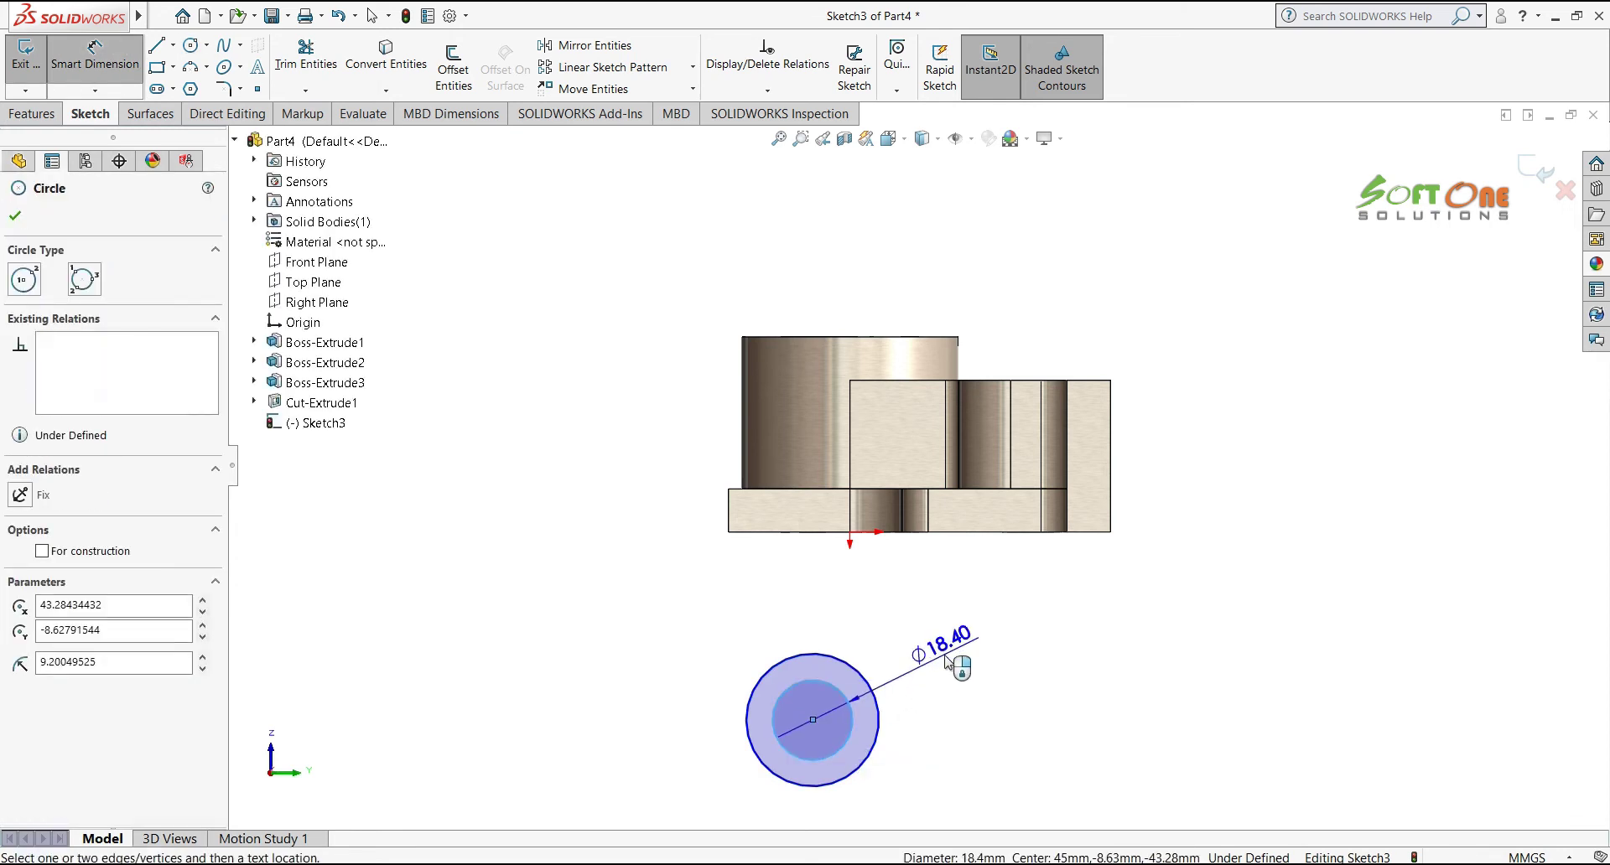
left_click(872, 651)
type("20")
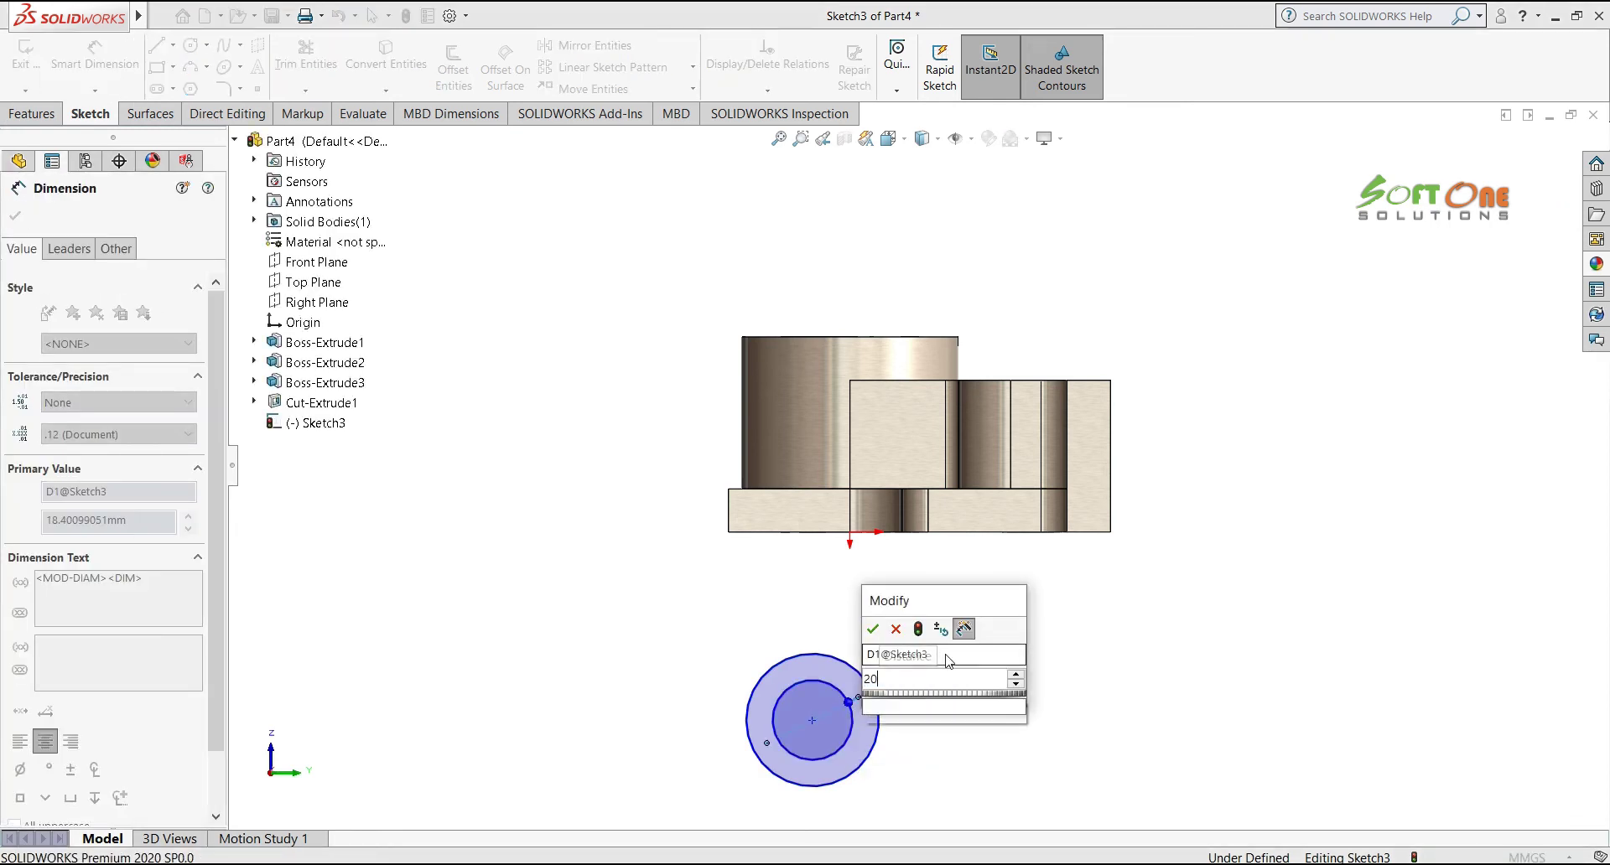
key("Return")
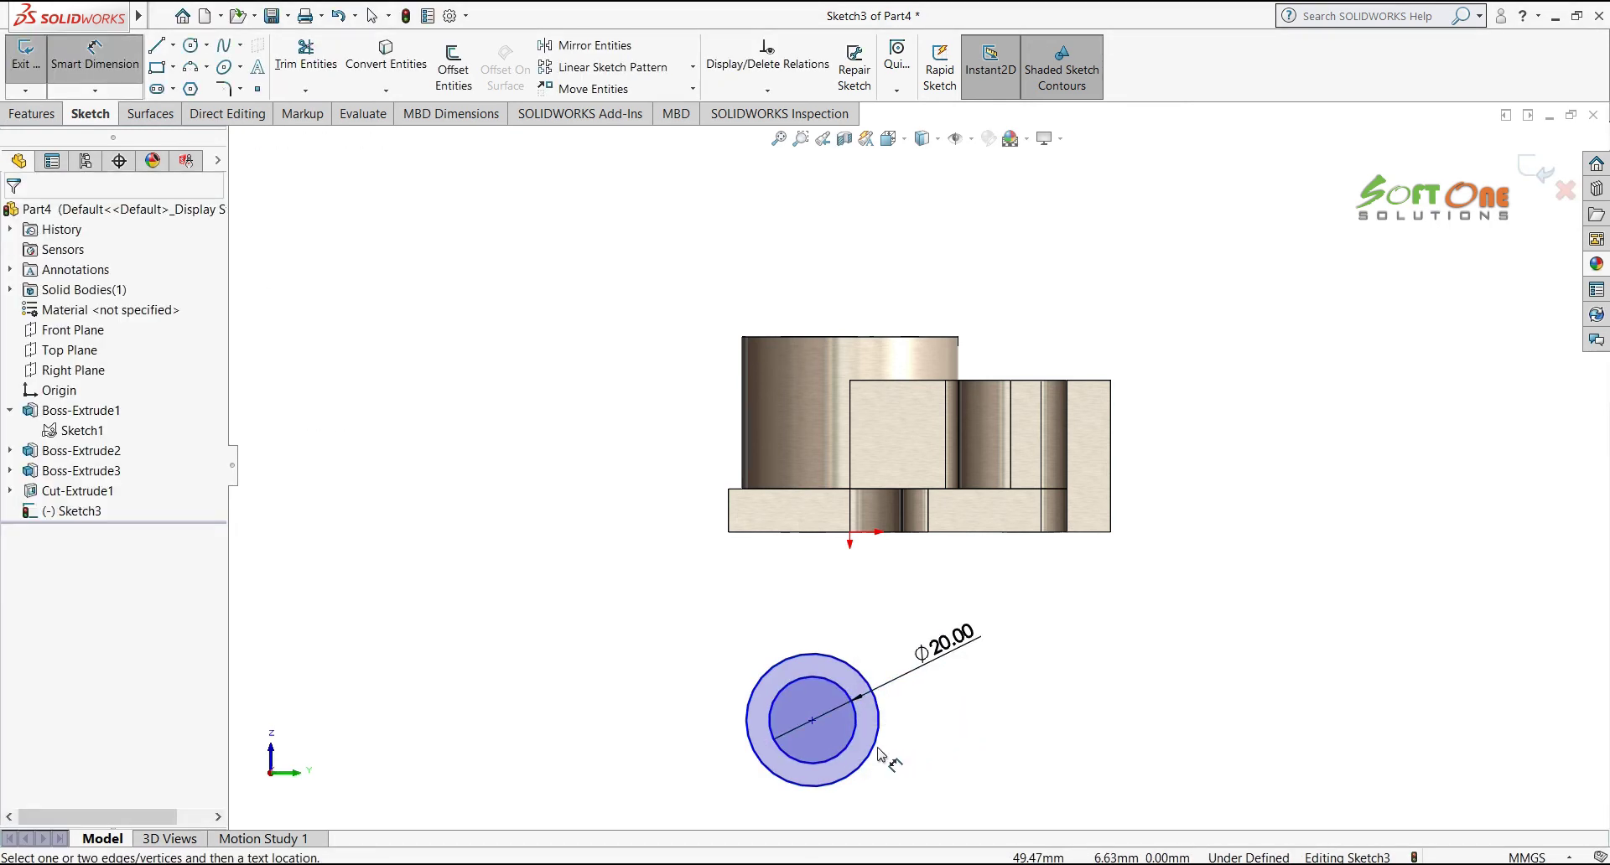
Dimension the outer concentric circle with a diameter of 38 mm
left_click(878, 751)
left_click(946, 807)
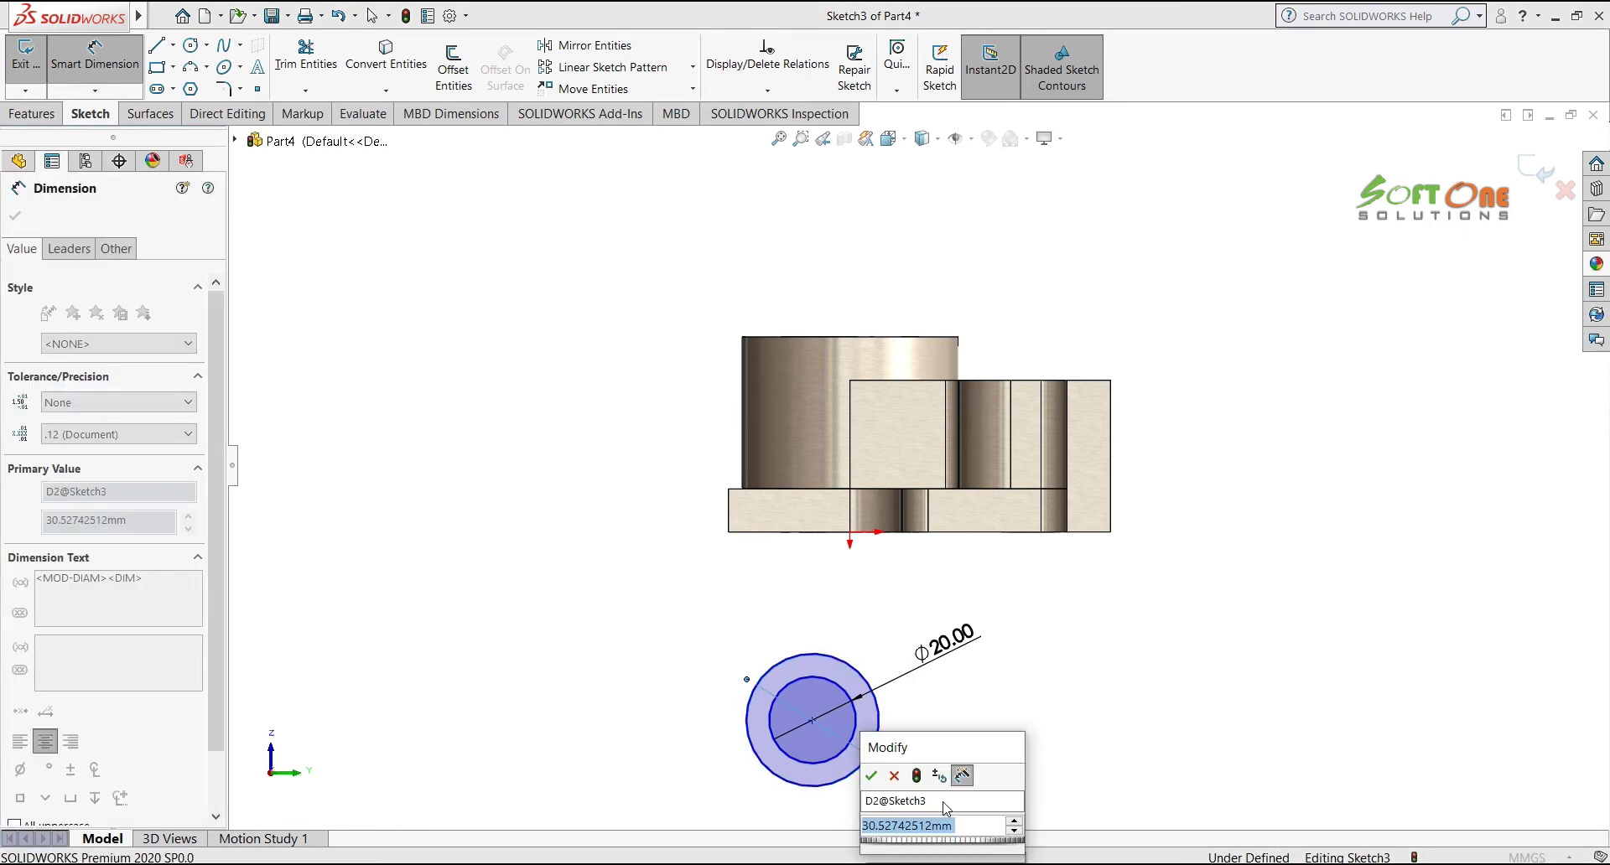
type("38")
key("Return")
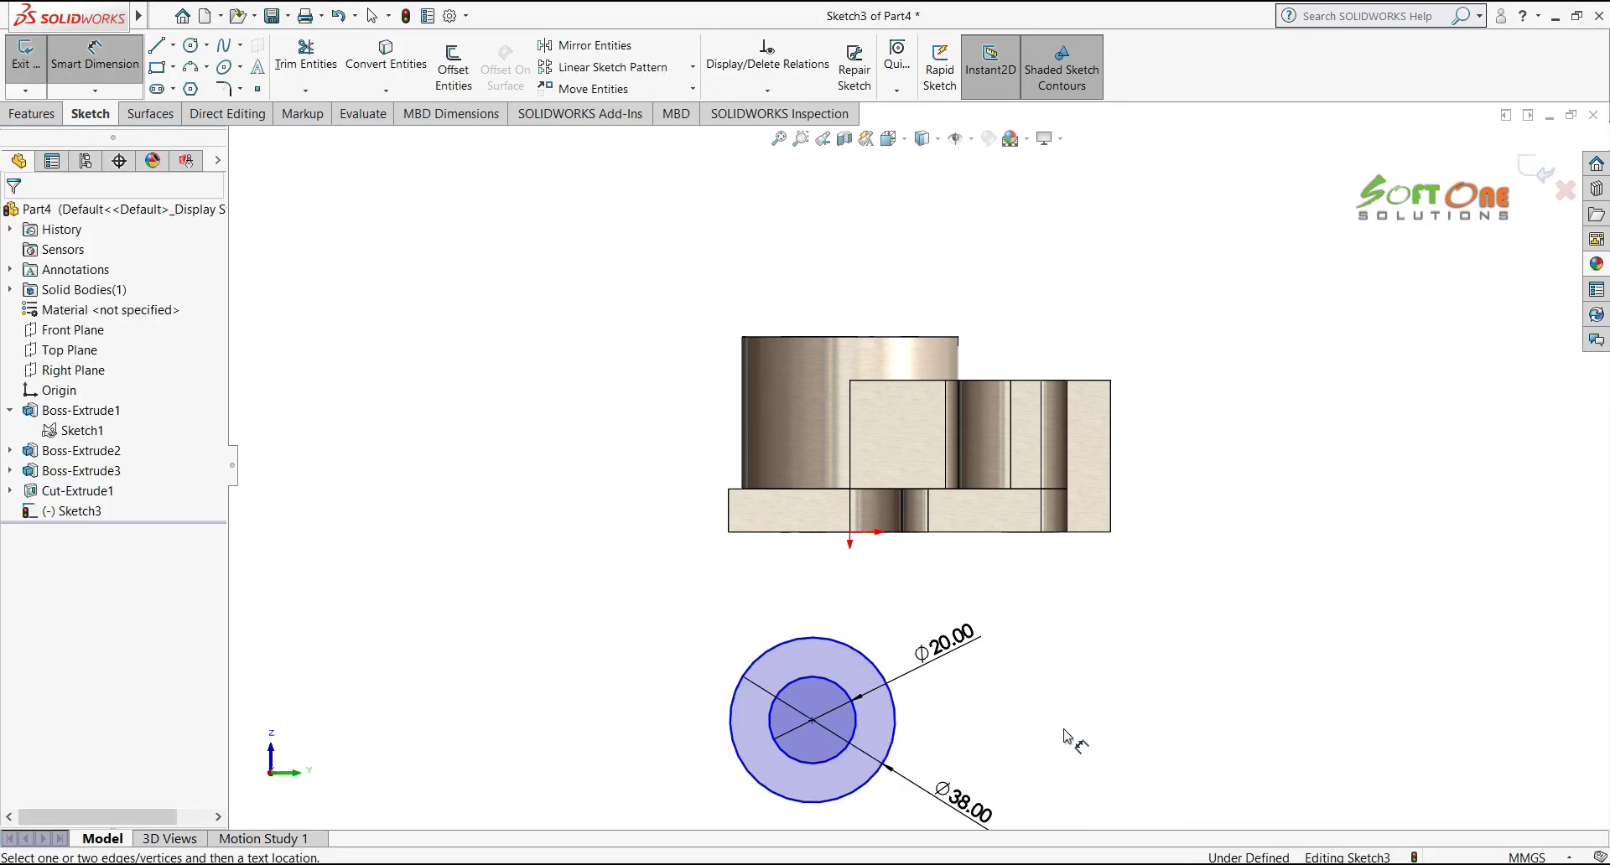
Dimension the horizontal distance from the base's front vertical edge to the circles' centre as 28 mm
left_click(844, 694)
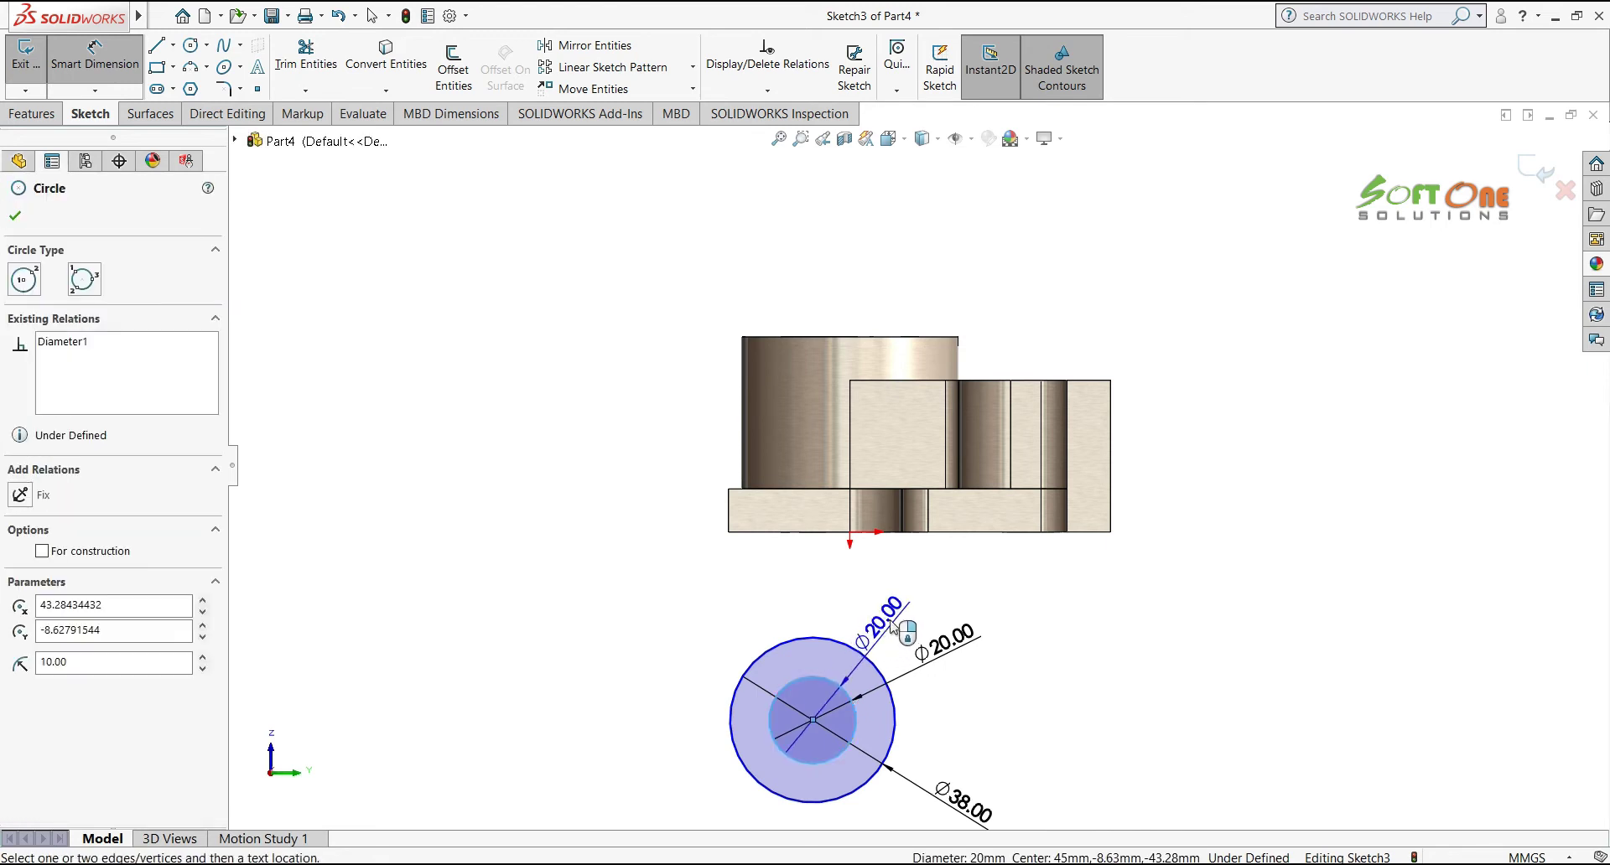
left_click(730, 520)
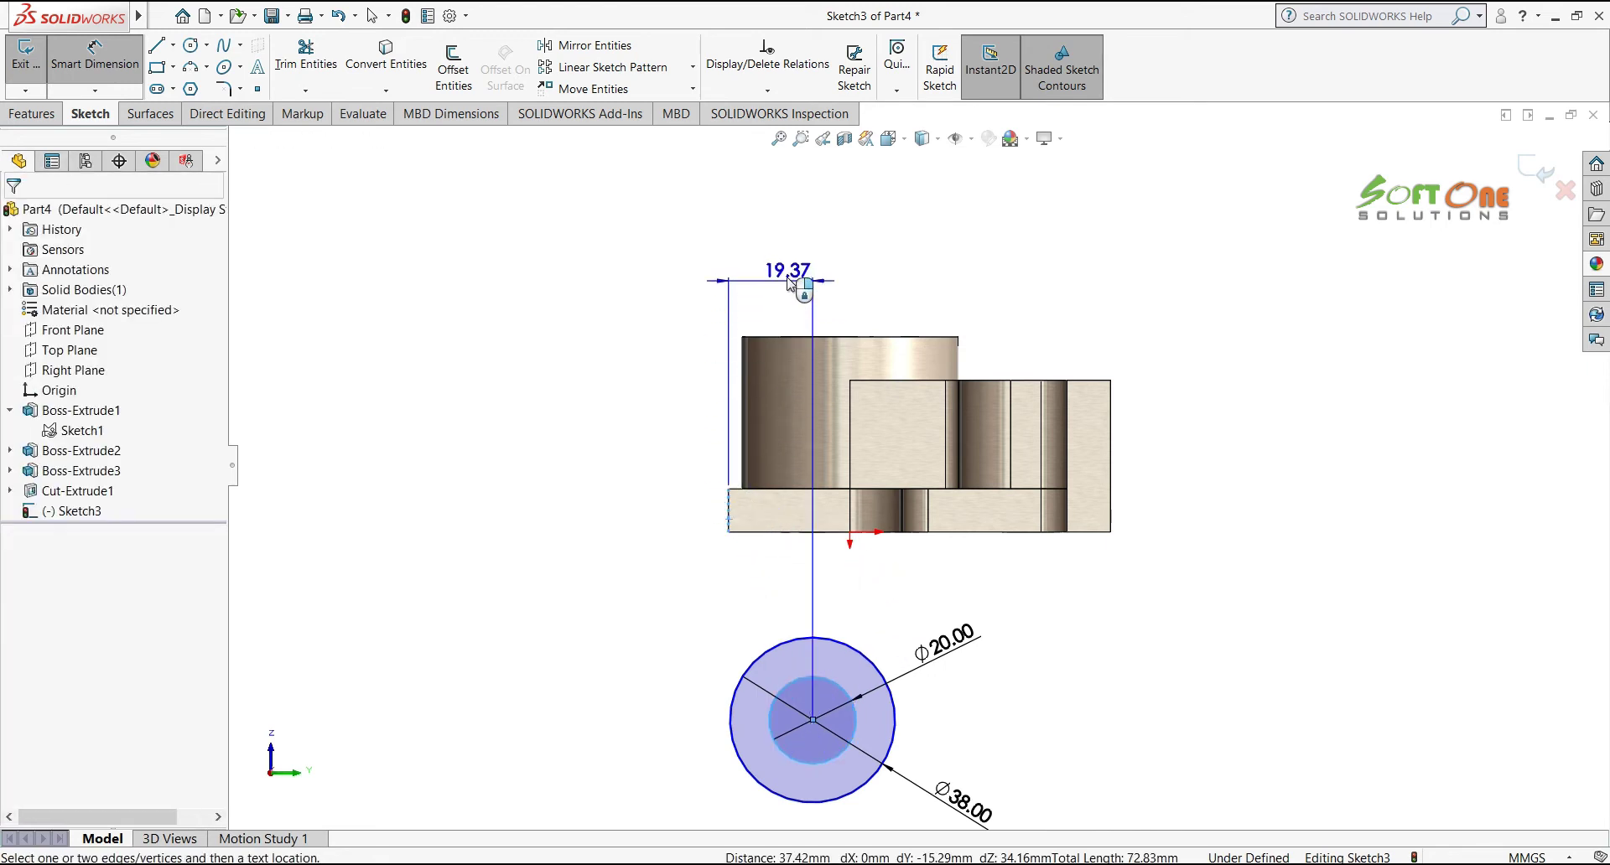
left_click(773, 283)
type("28")
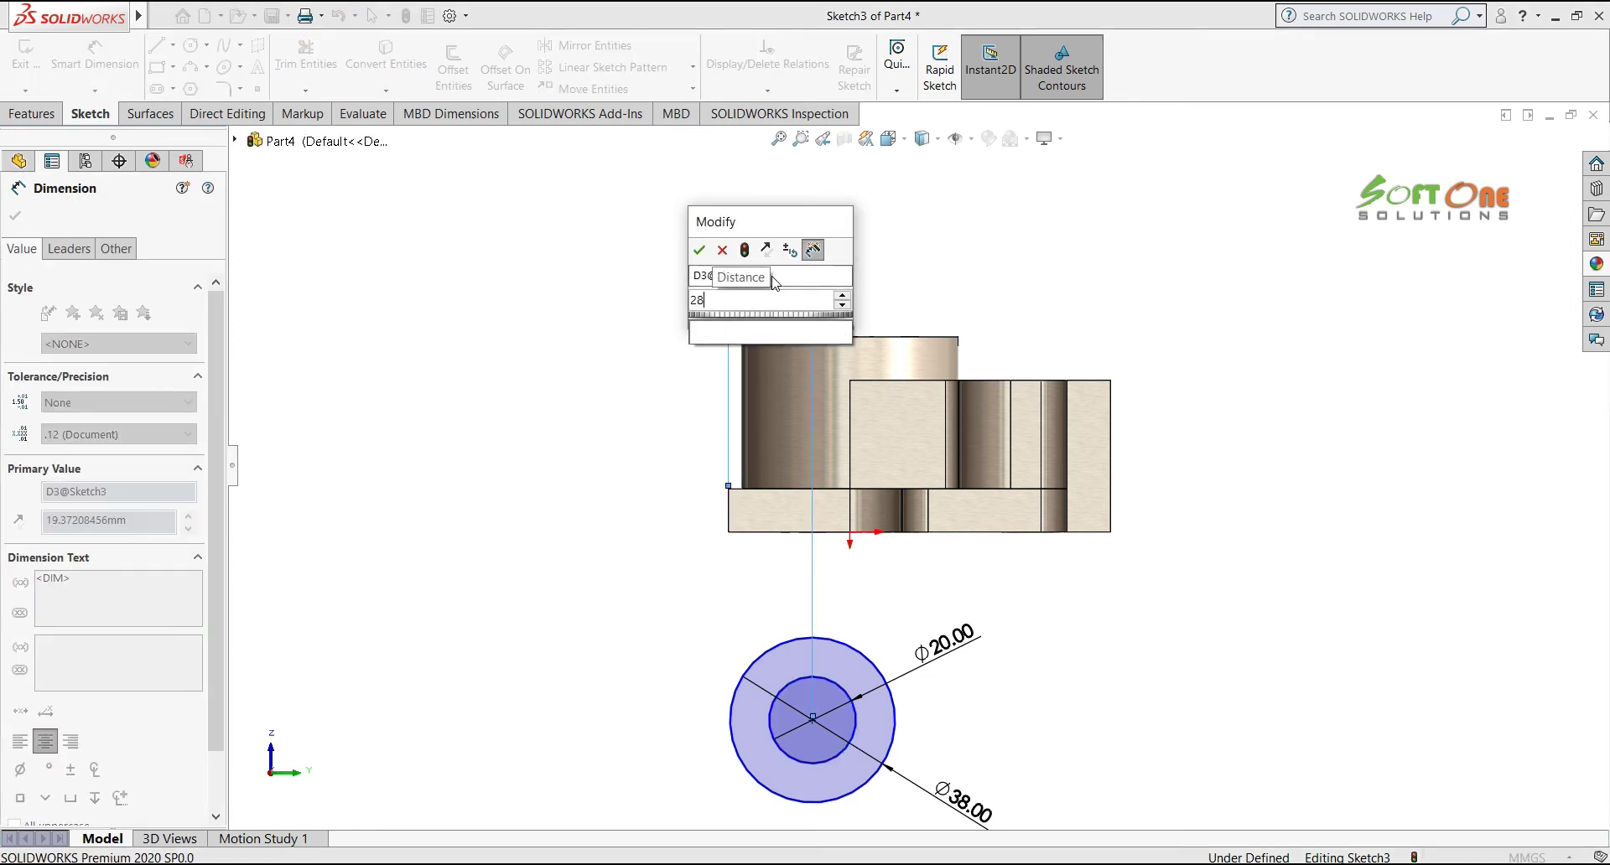
key("Return")
left_click(928, 294)
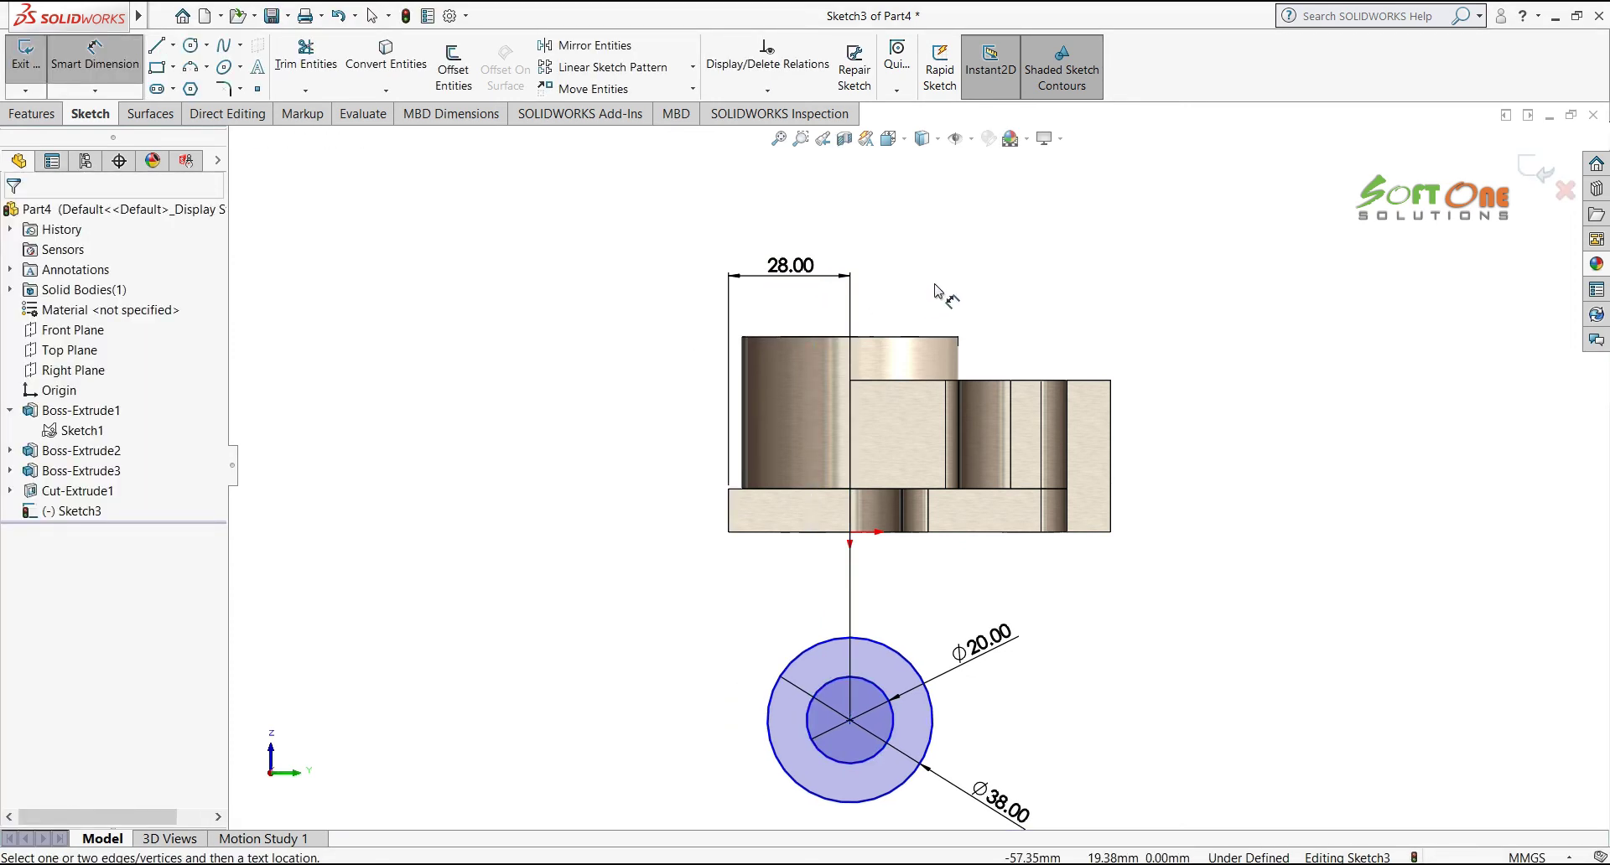
Dimension the circles' centre 56 mm below the base's lower front corner and leave the dimension tool
scroll(939, 302, "up", 2)
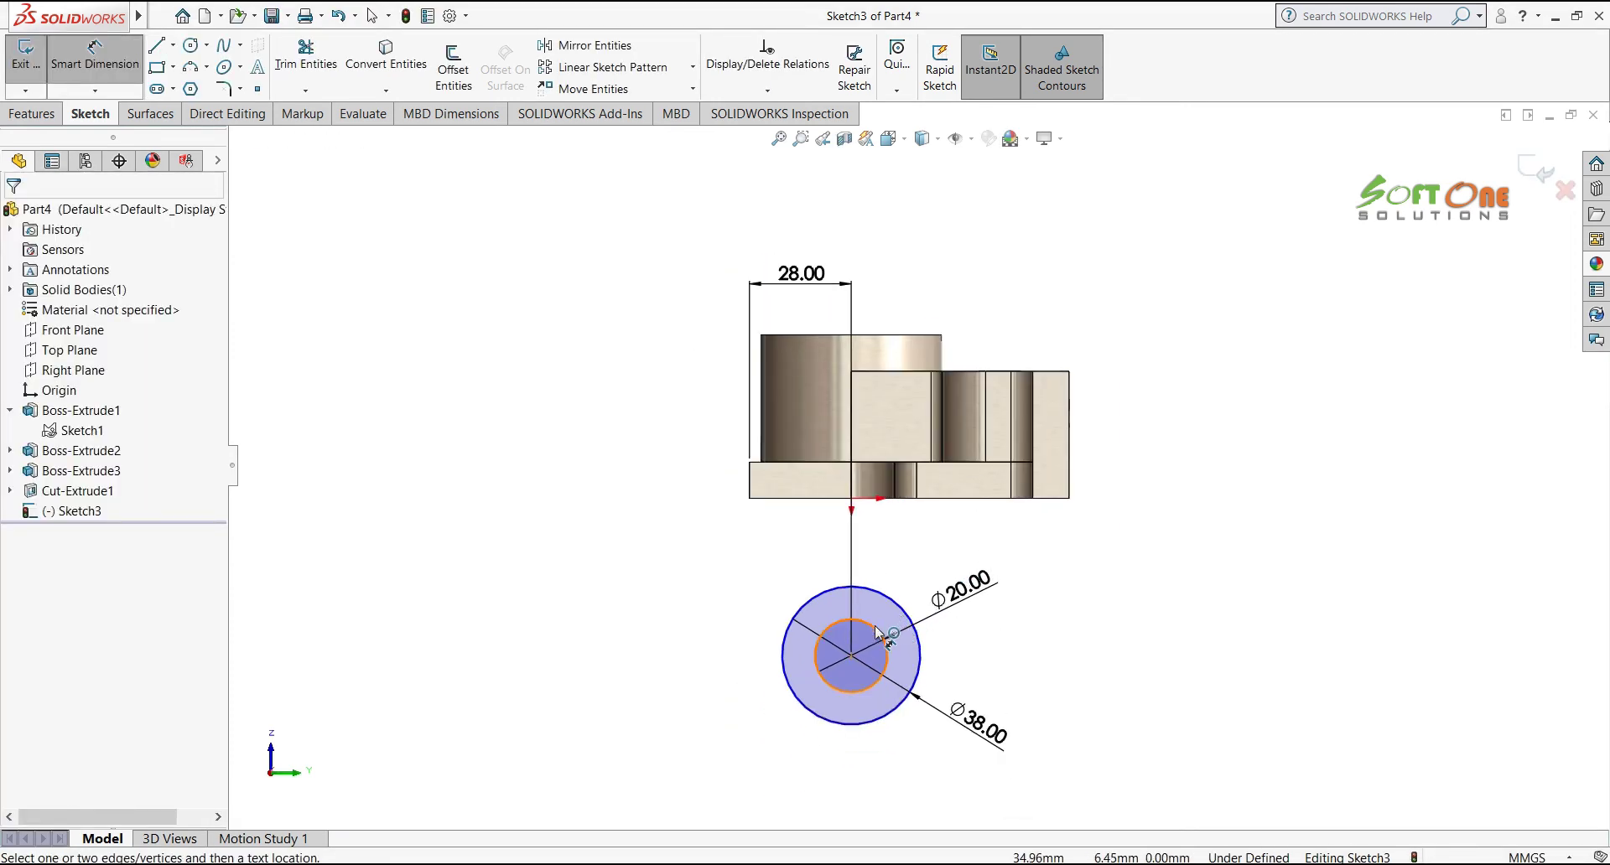
left_click(878, 635)
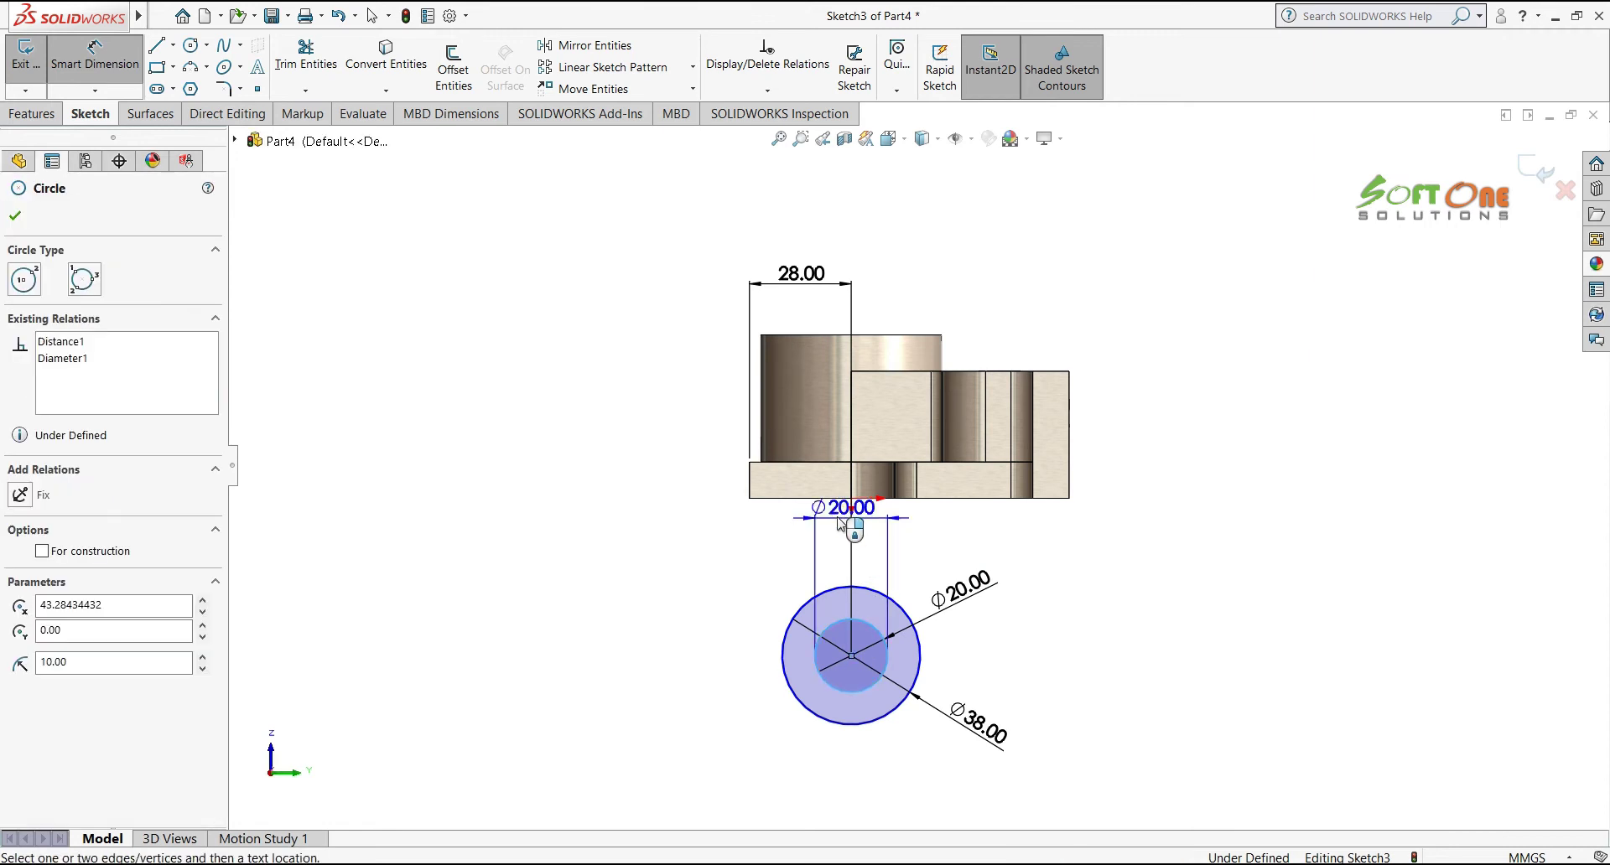
left_click(751, 500)
left_click(661, 593)
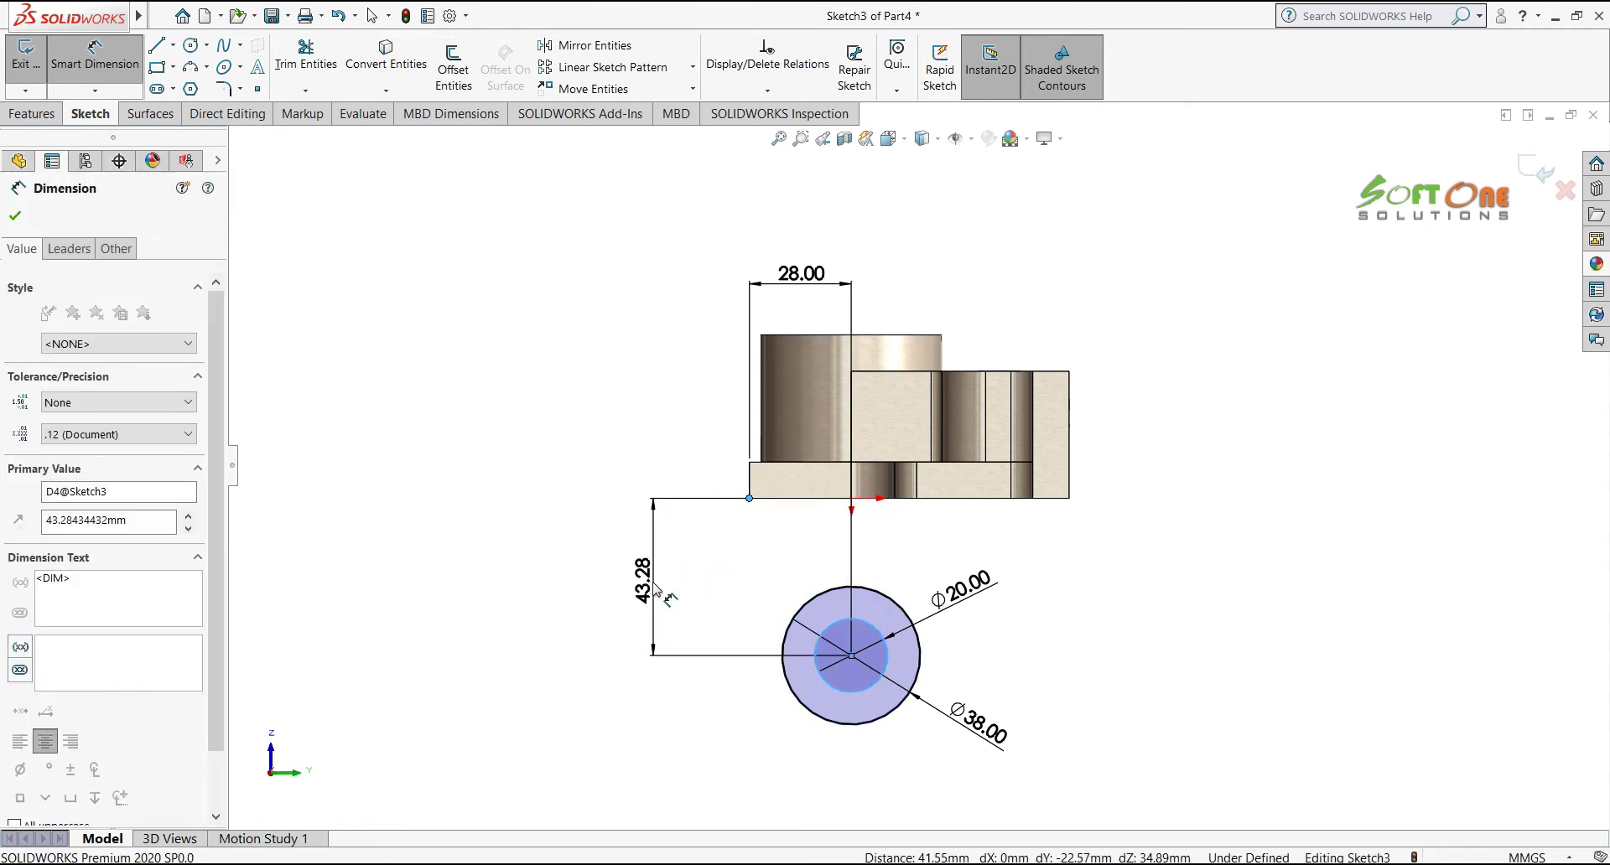
type("56")
key("Return")
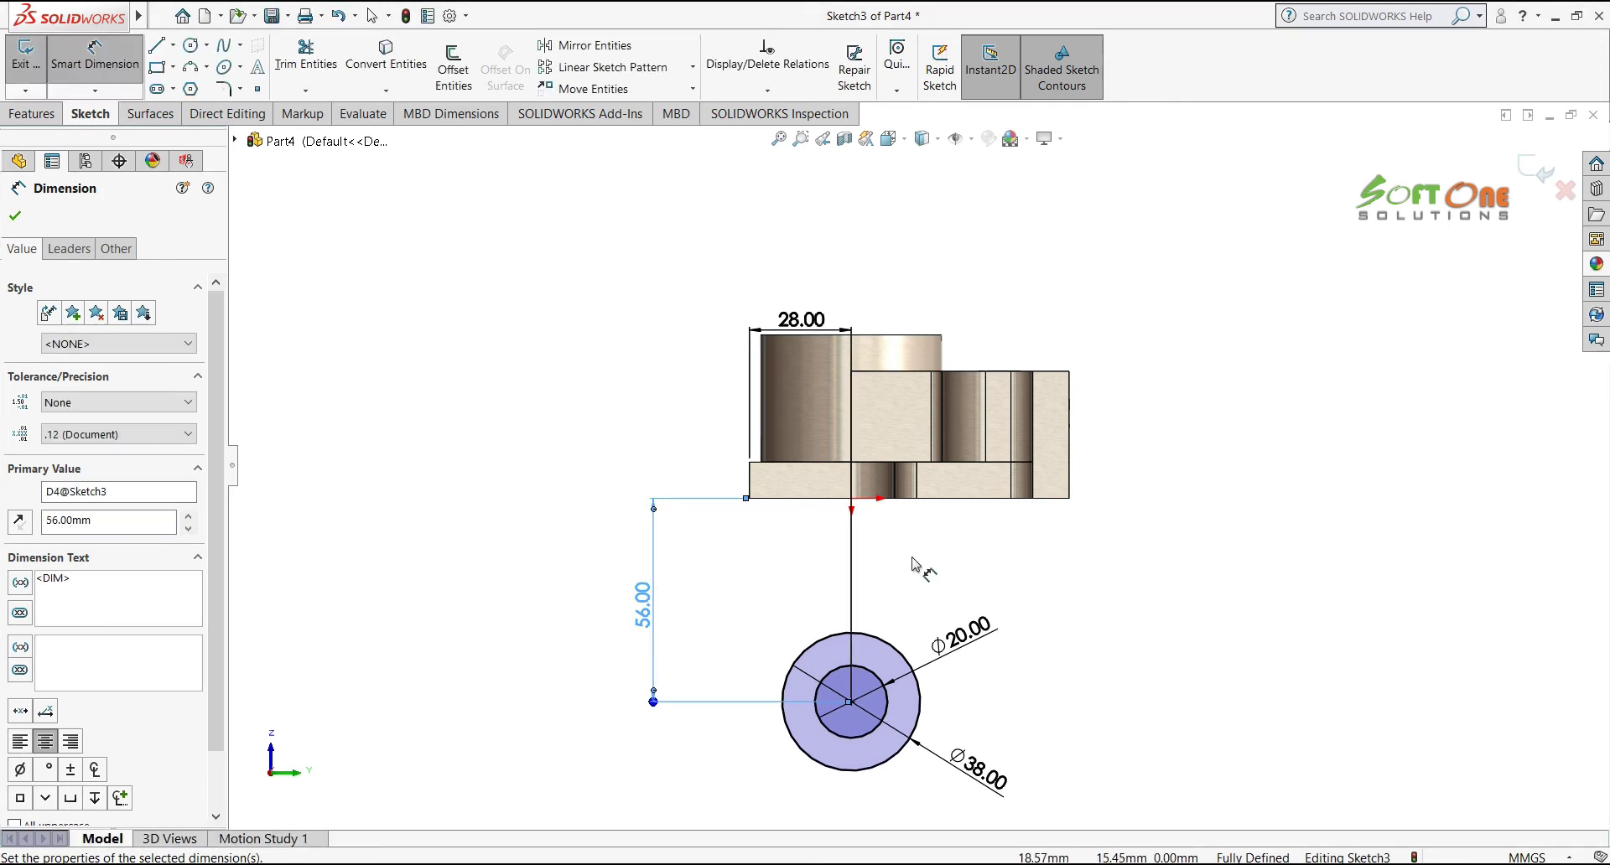
key("Escape")
key("Escape")
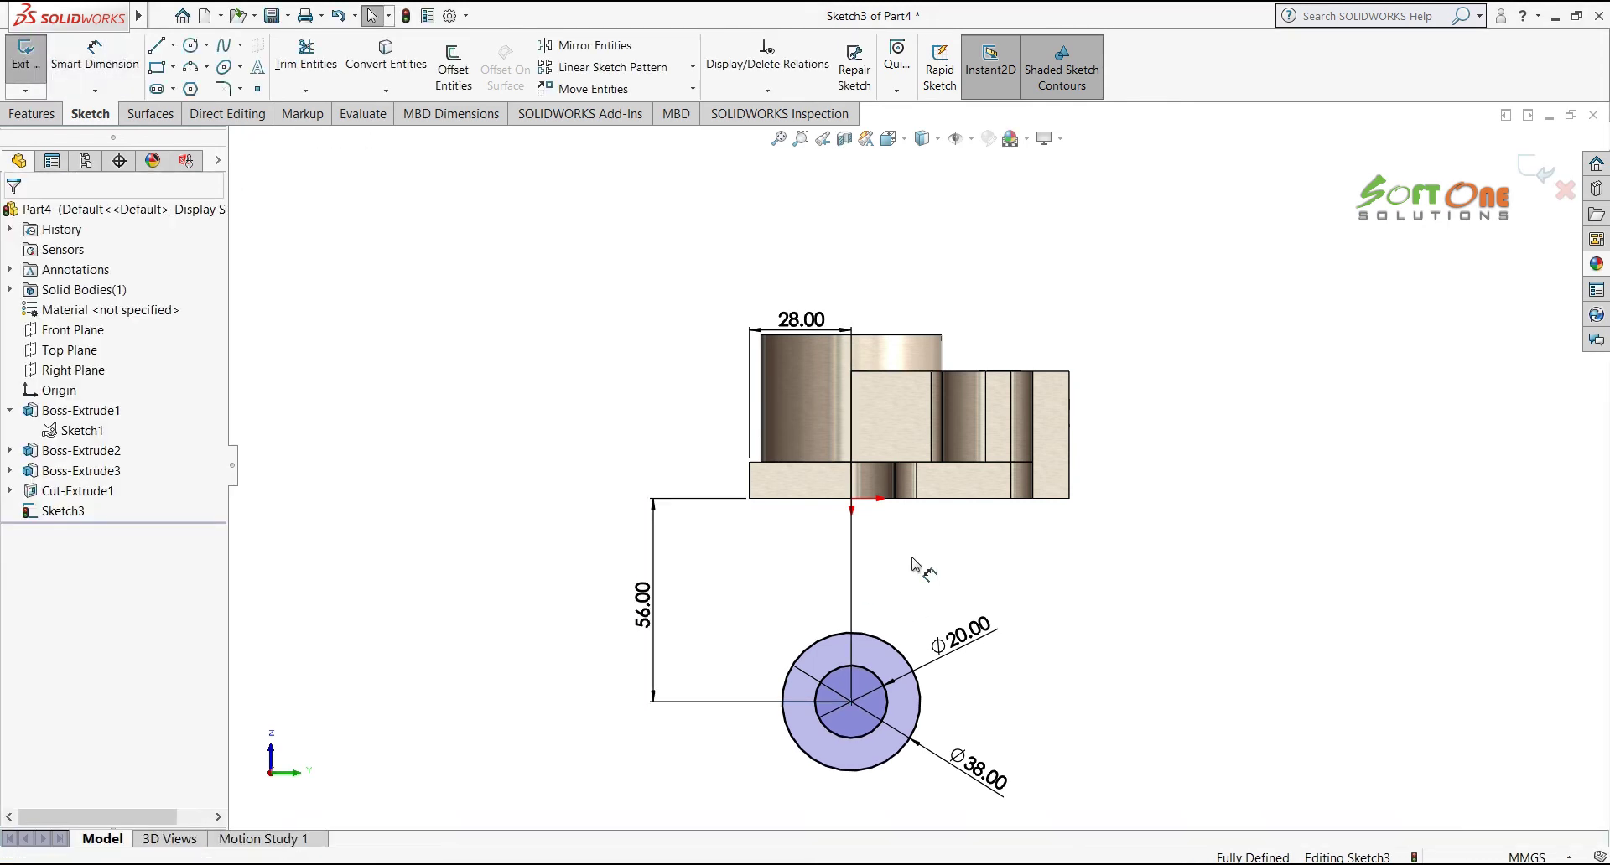
Draw a slanted line from the base's lower front corner down to the near side of the outer circle
scroll(905, 575, "up", 1)
scroll(873, 688, "down", 2)
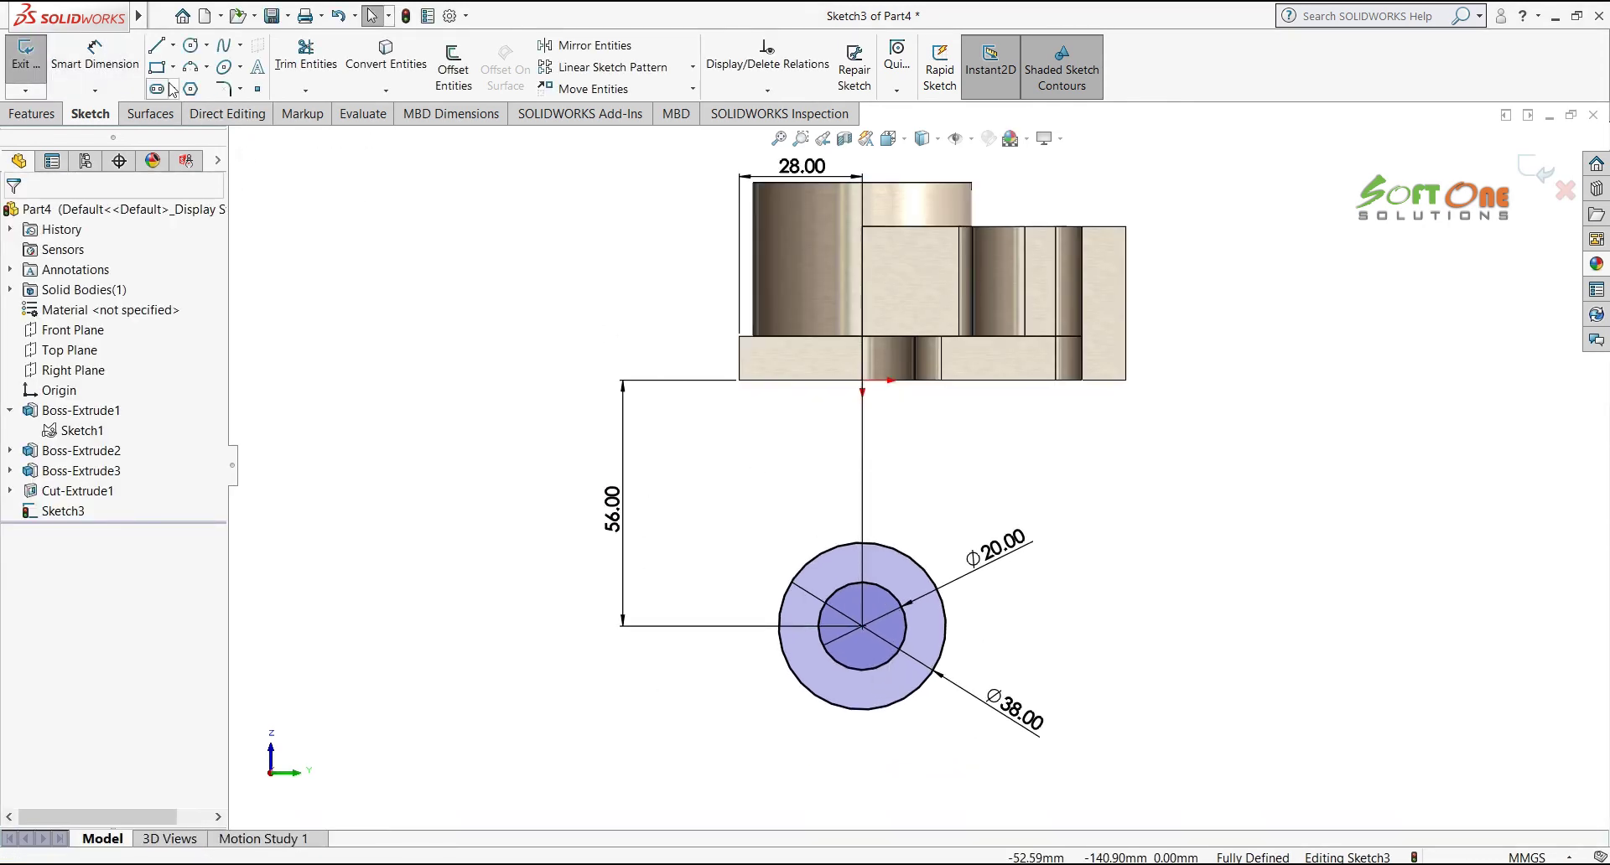
left_click(158, 48)
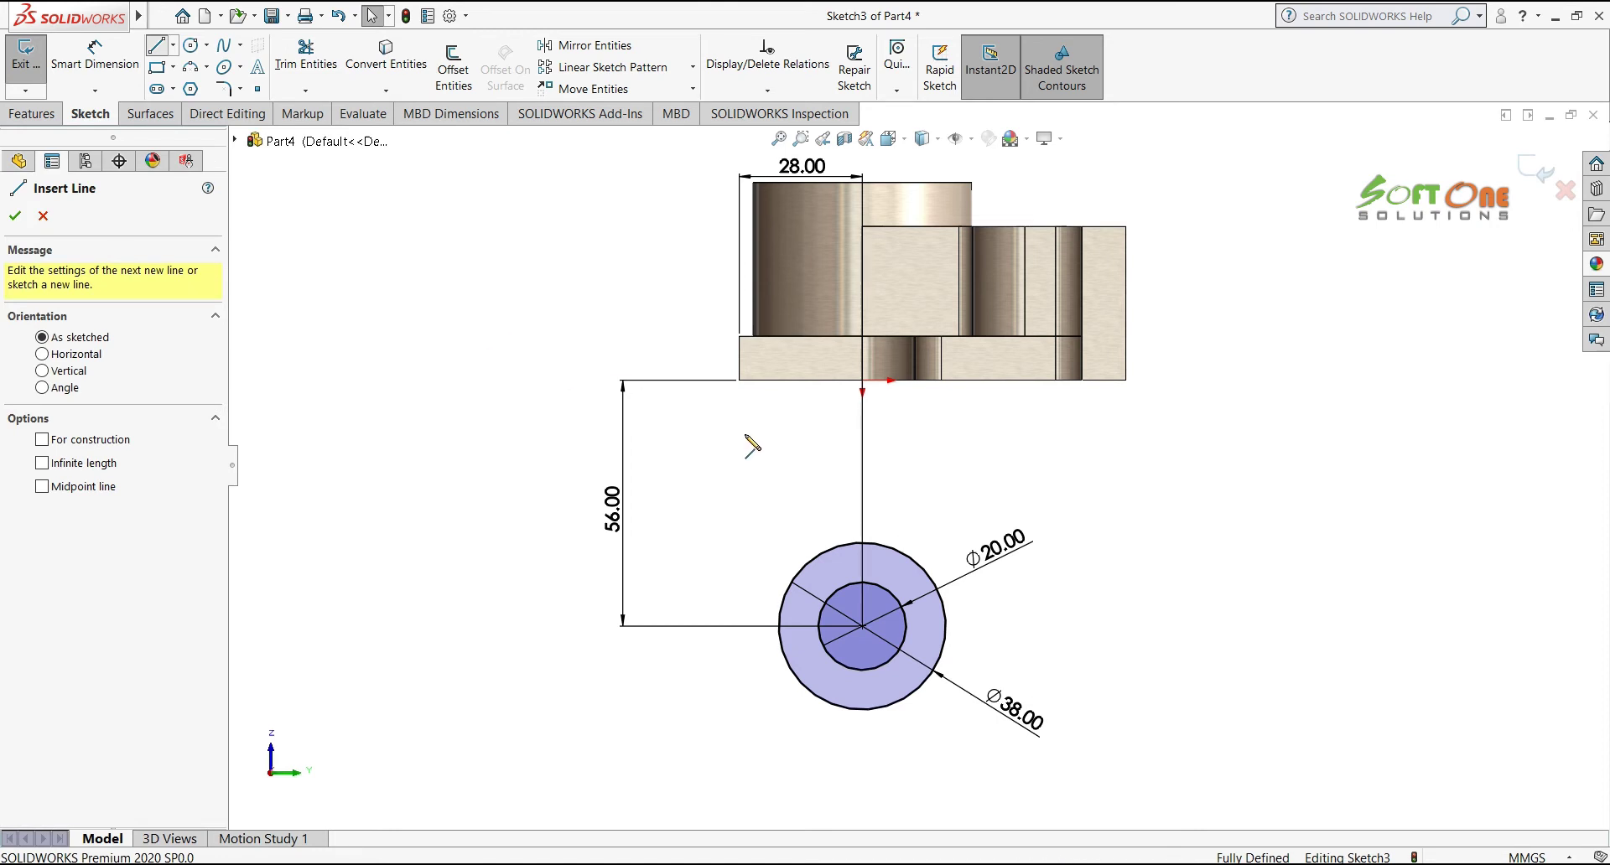
left_click(739, 379)
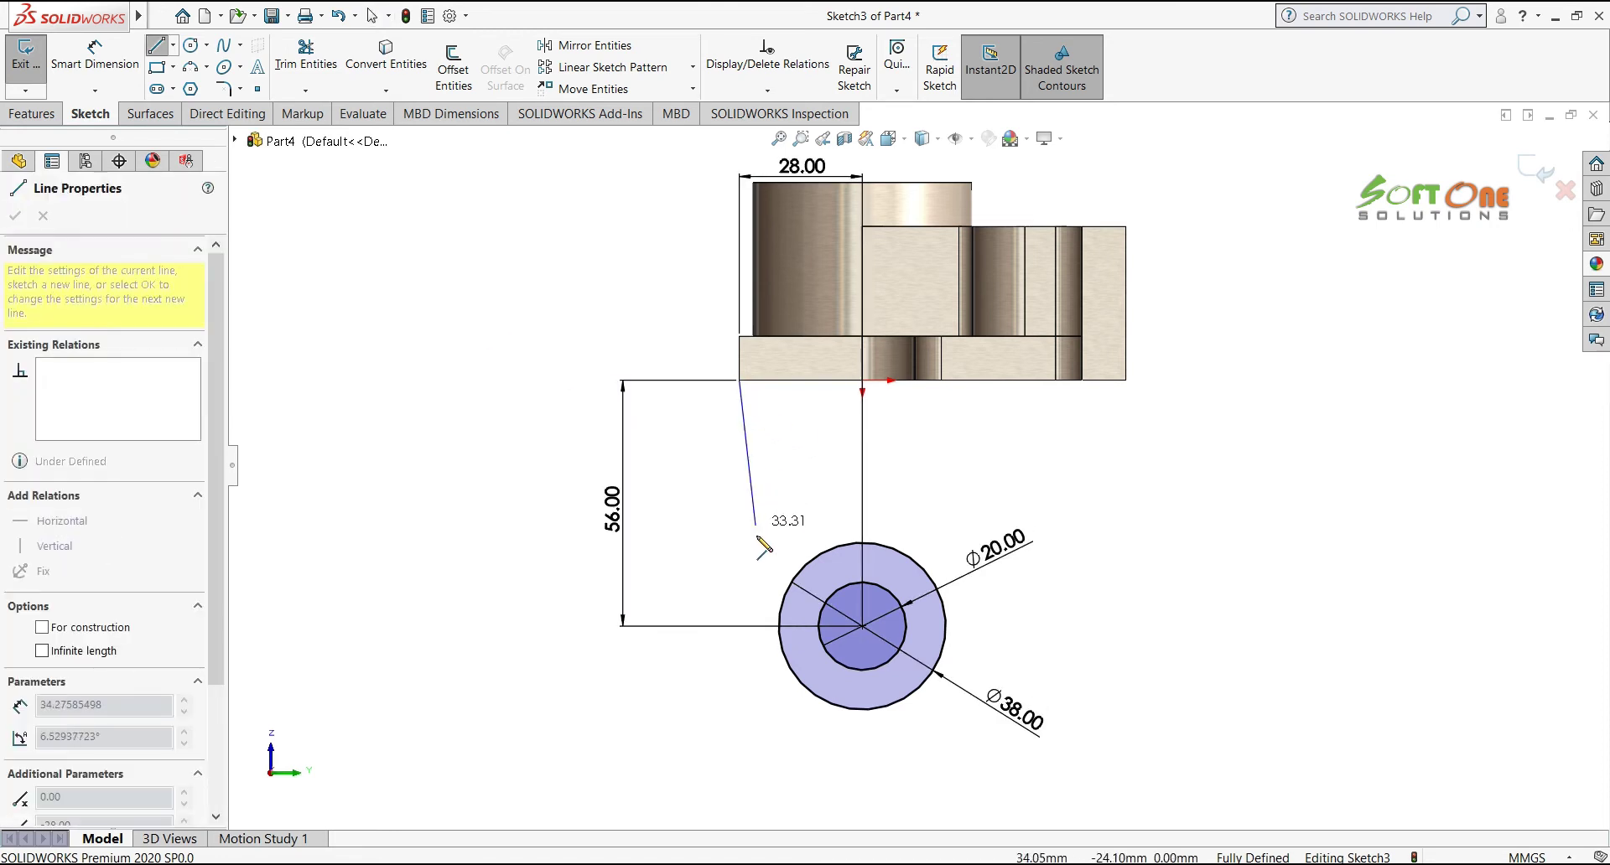
left_click(781, 639)
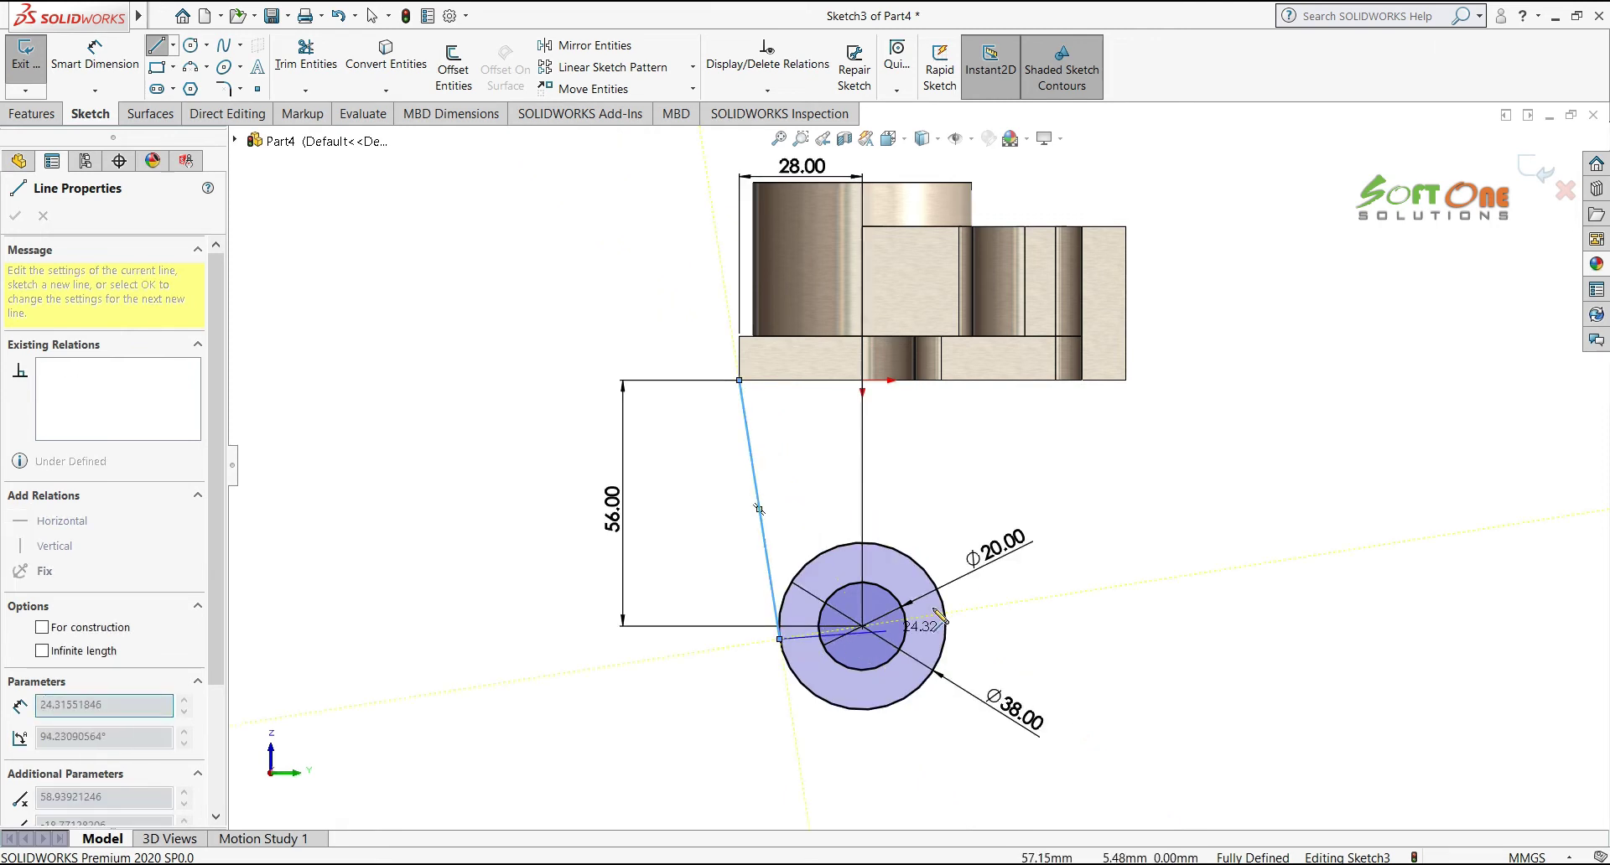
key("Escape")
key("Escape")
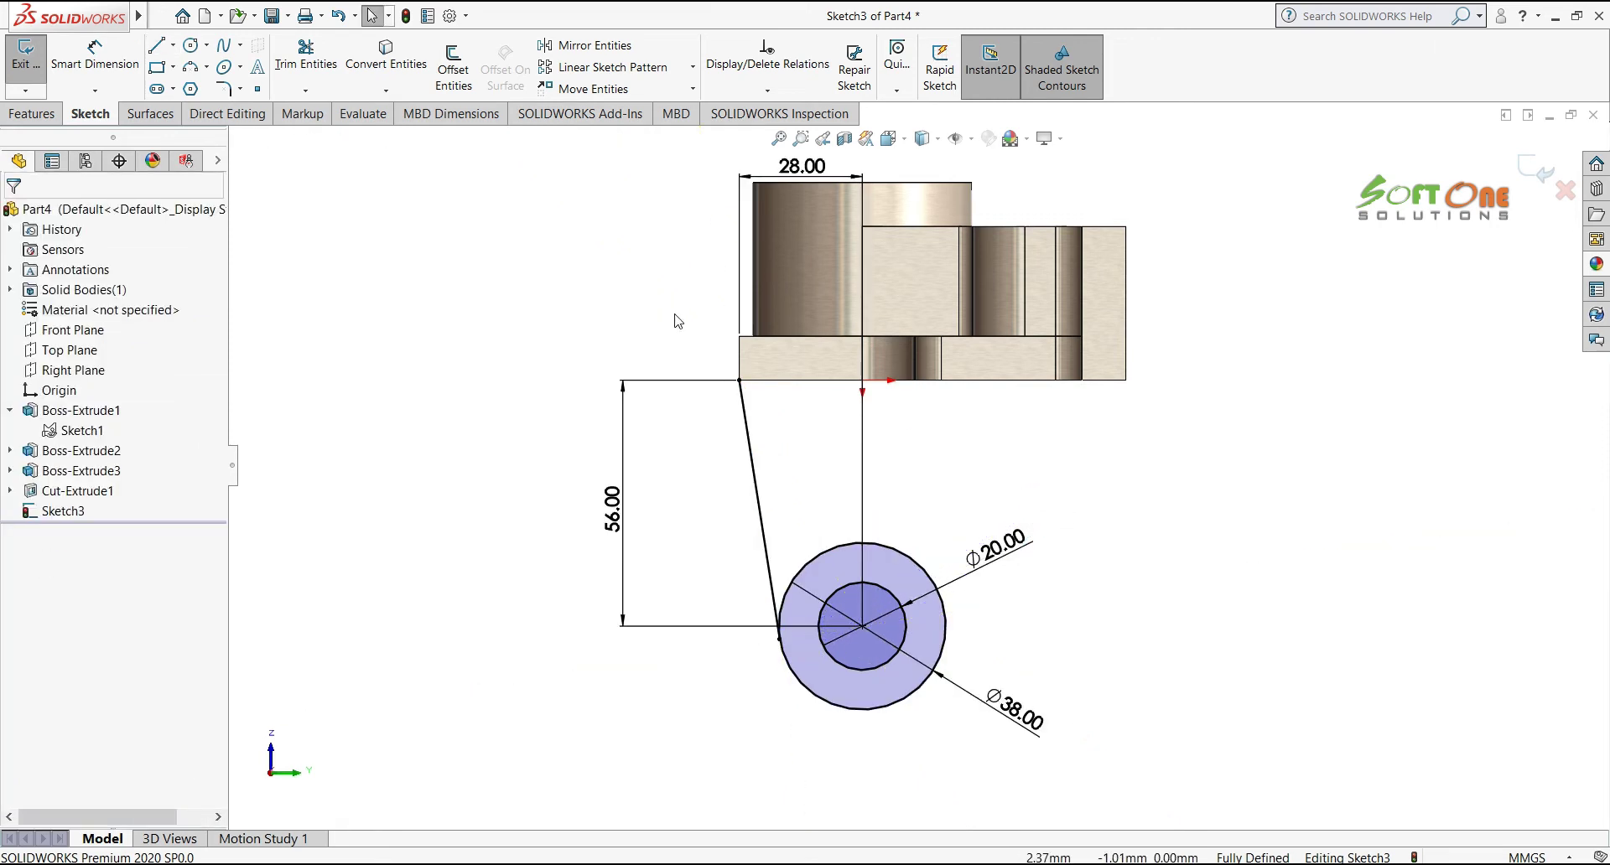
Draw a slanted line from the base's lower edge down to the far side of the outer circle, tangent to it
left_click(156, 47)
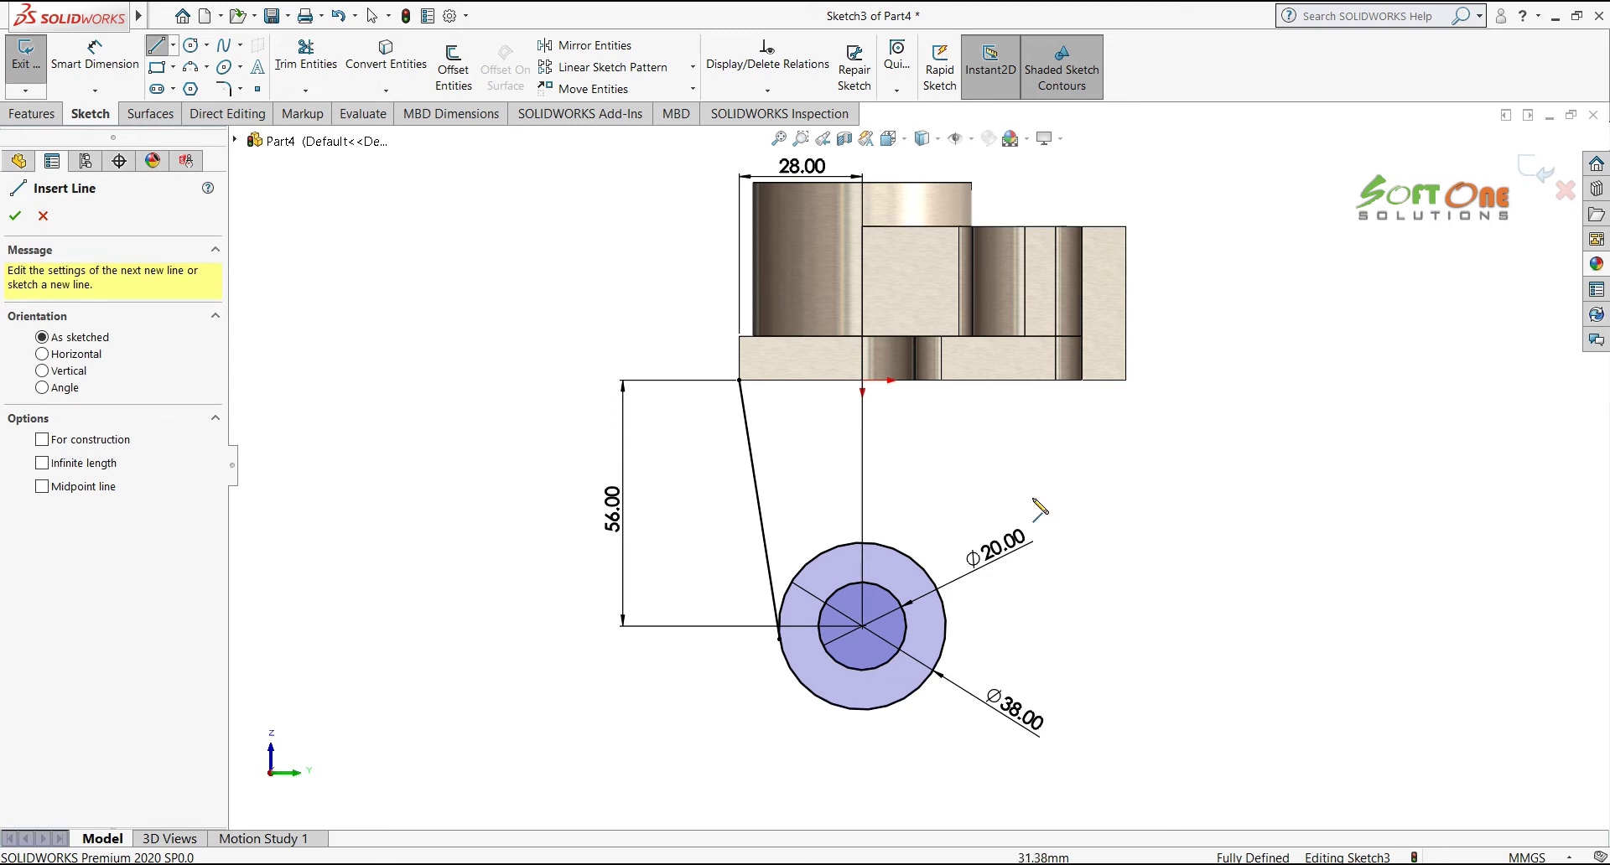
scroll(1073, 465, "down", 2)
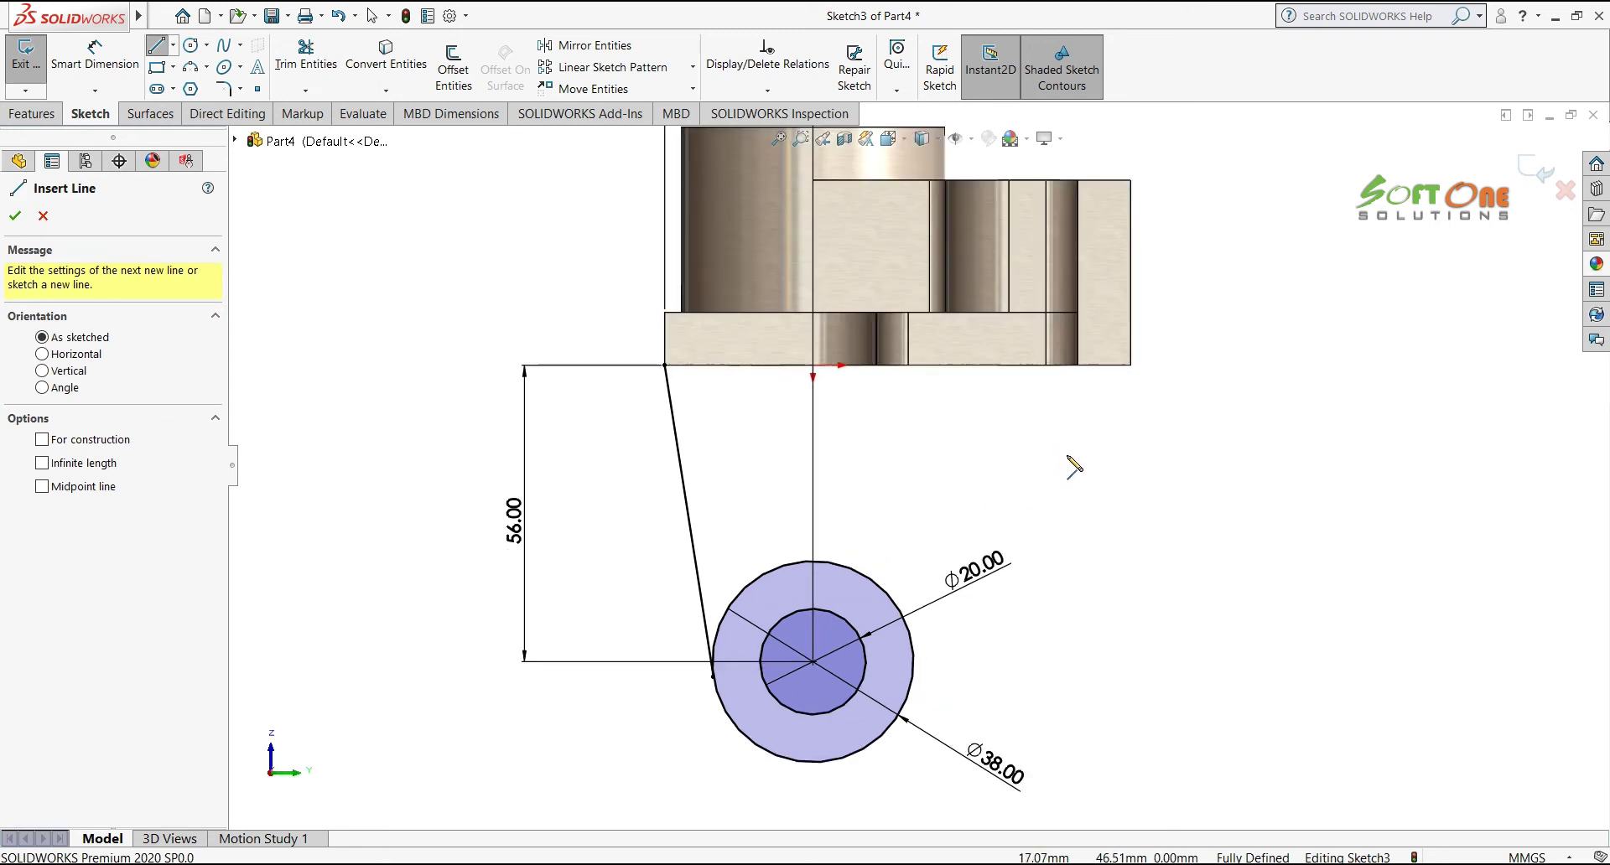
left_click(1024, 366)
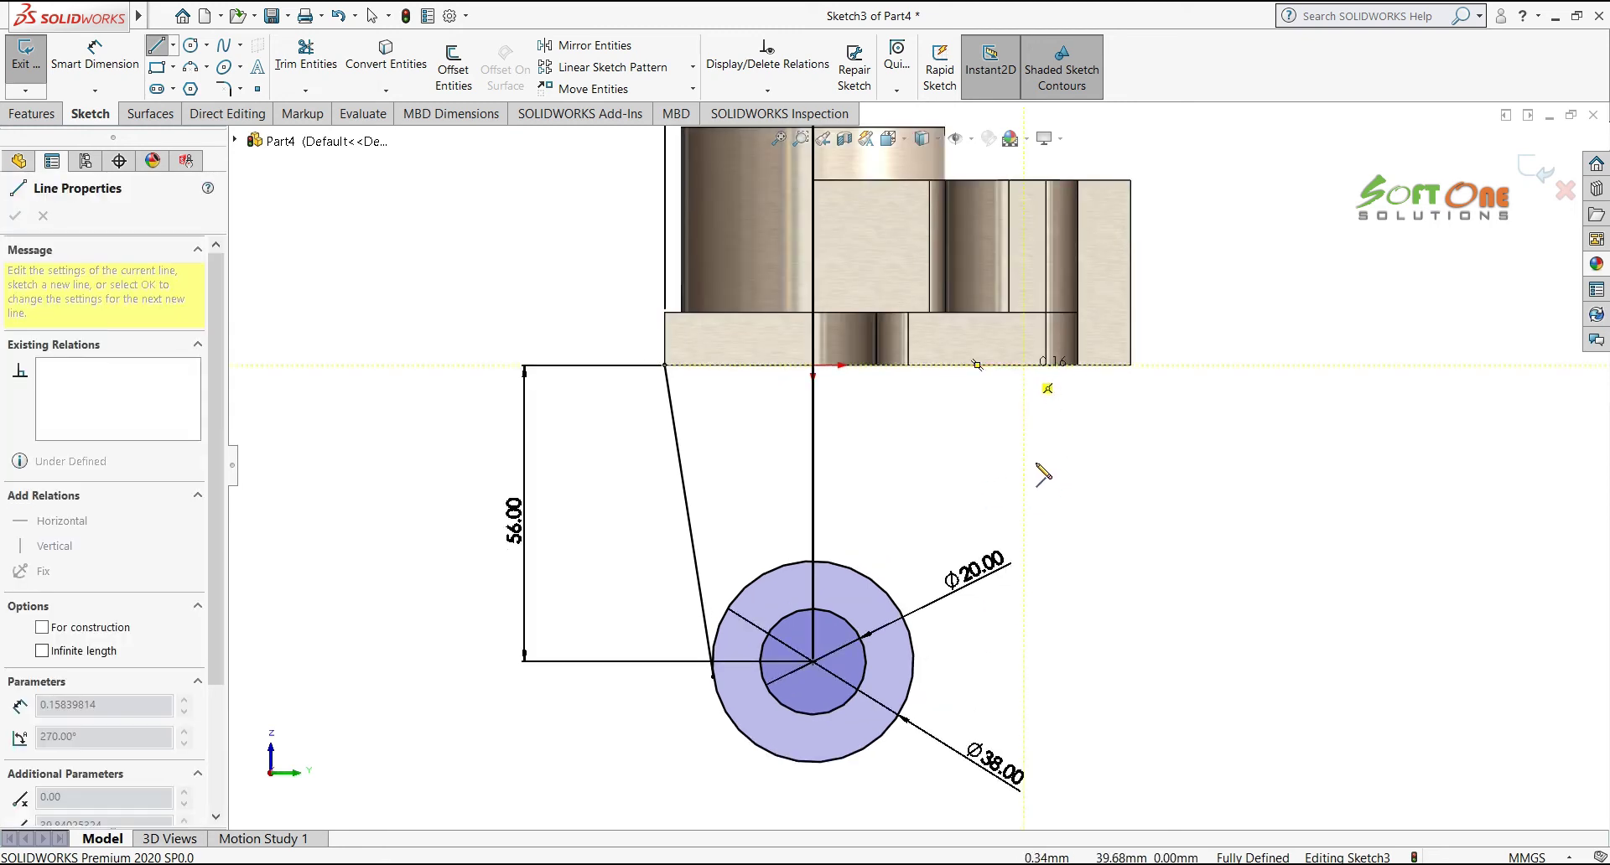
left_click(909, 698)
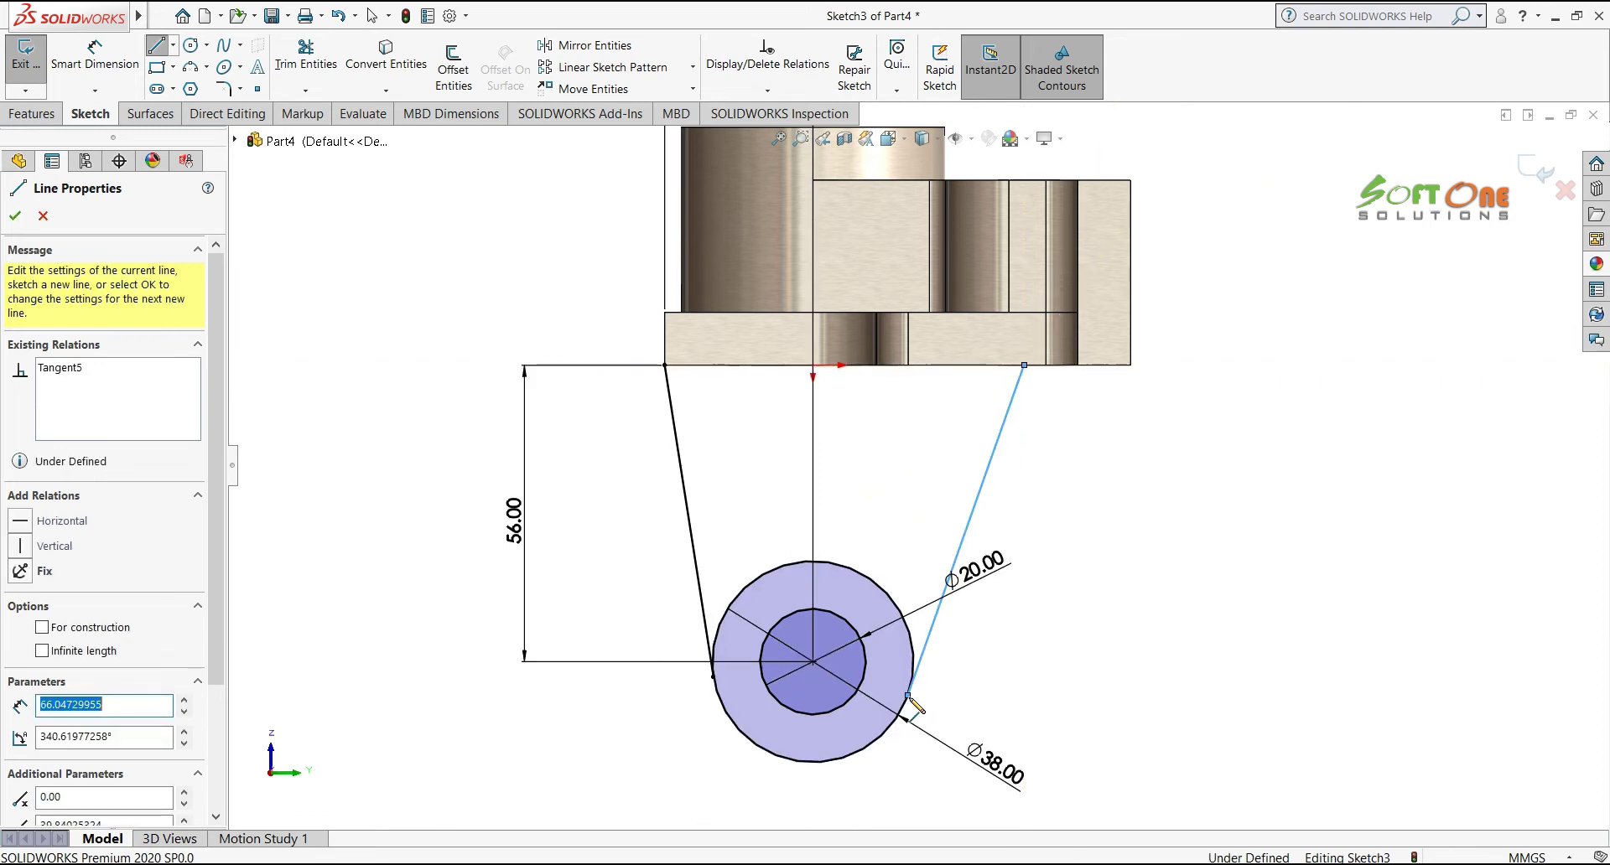
key("Escape")
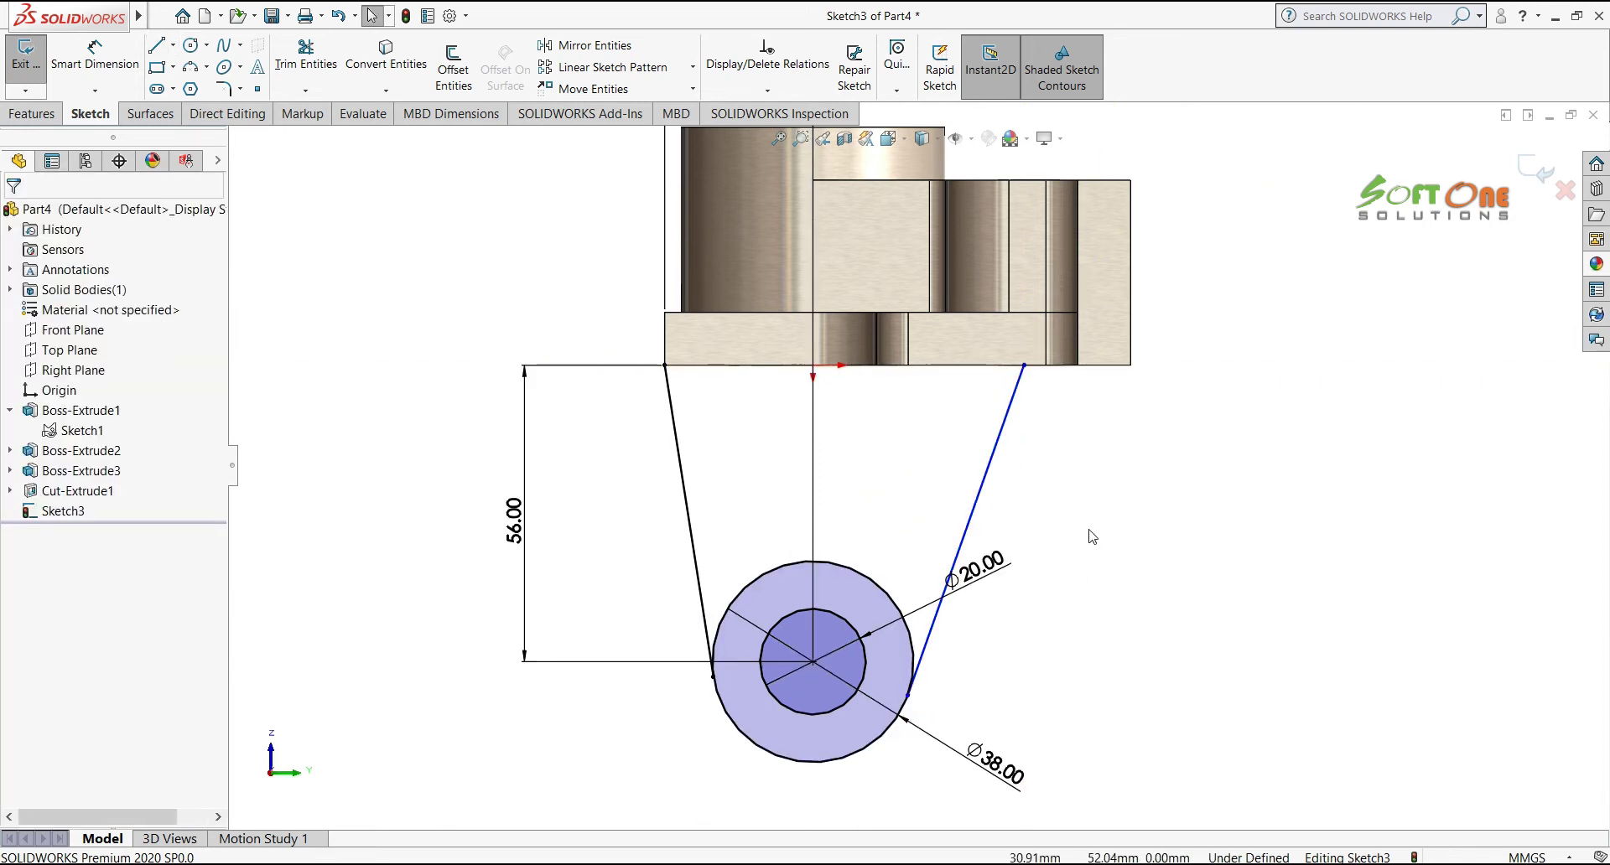
Reposition the 28 mm dimension and dimension the horizontal distance from the origin to the new line's upper end as 33 mm
scroll(1090, 530, "up", 1)
scroll(1044, 469, "up", 1)
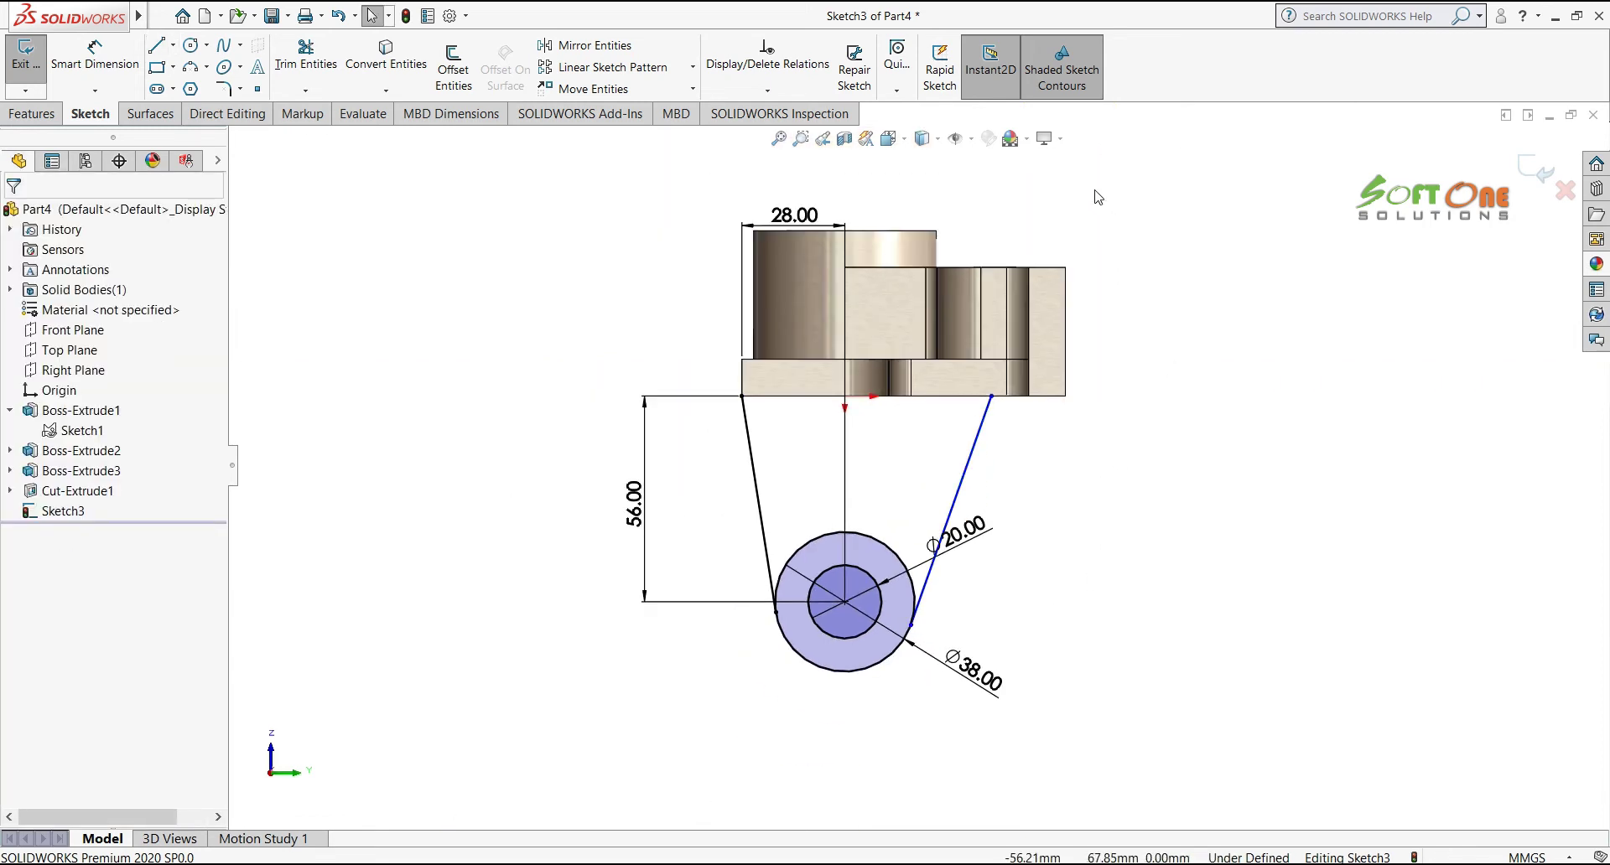
scroll(1099, 197, "down", 1)
left_click_drag(743, 237, 725, 196)
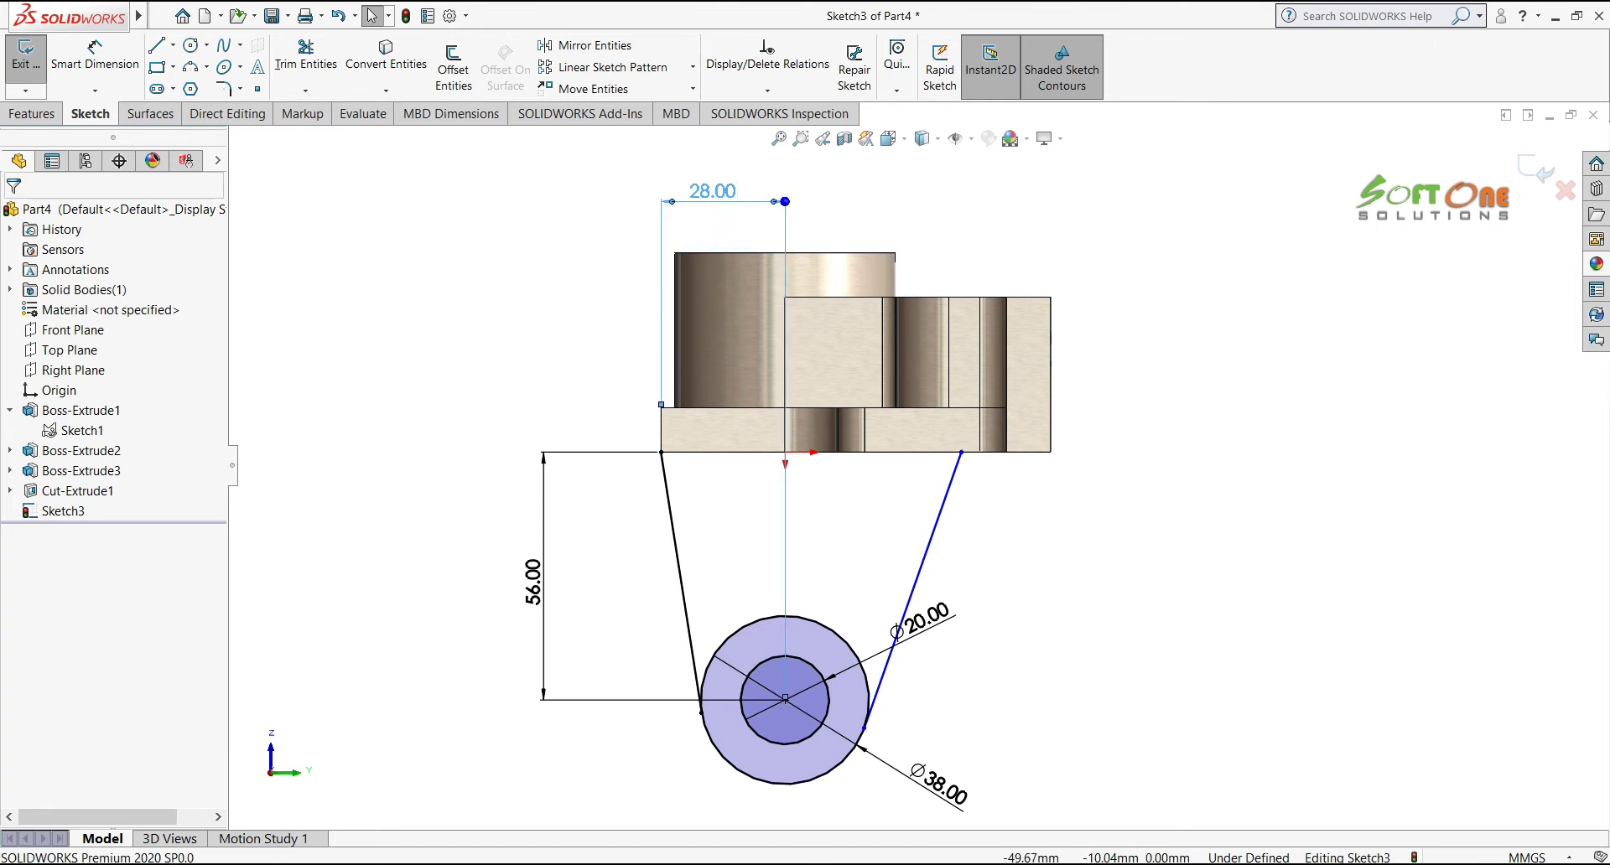
right_click(1081, 220)
left_click(1242, 208)
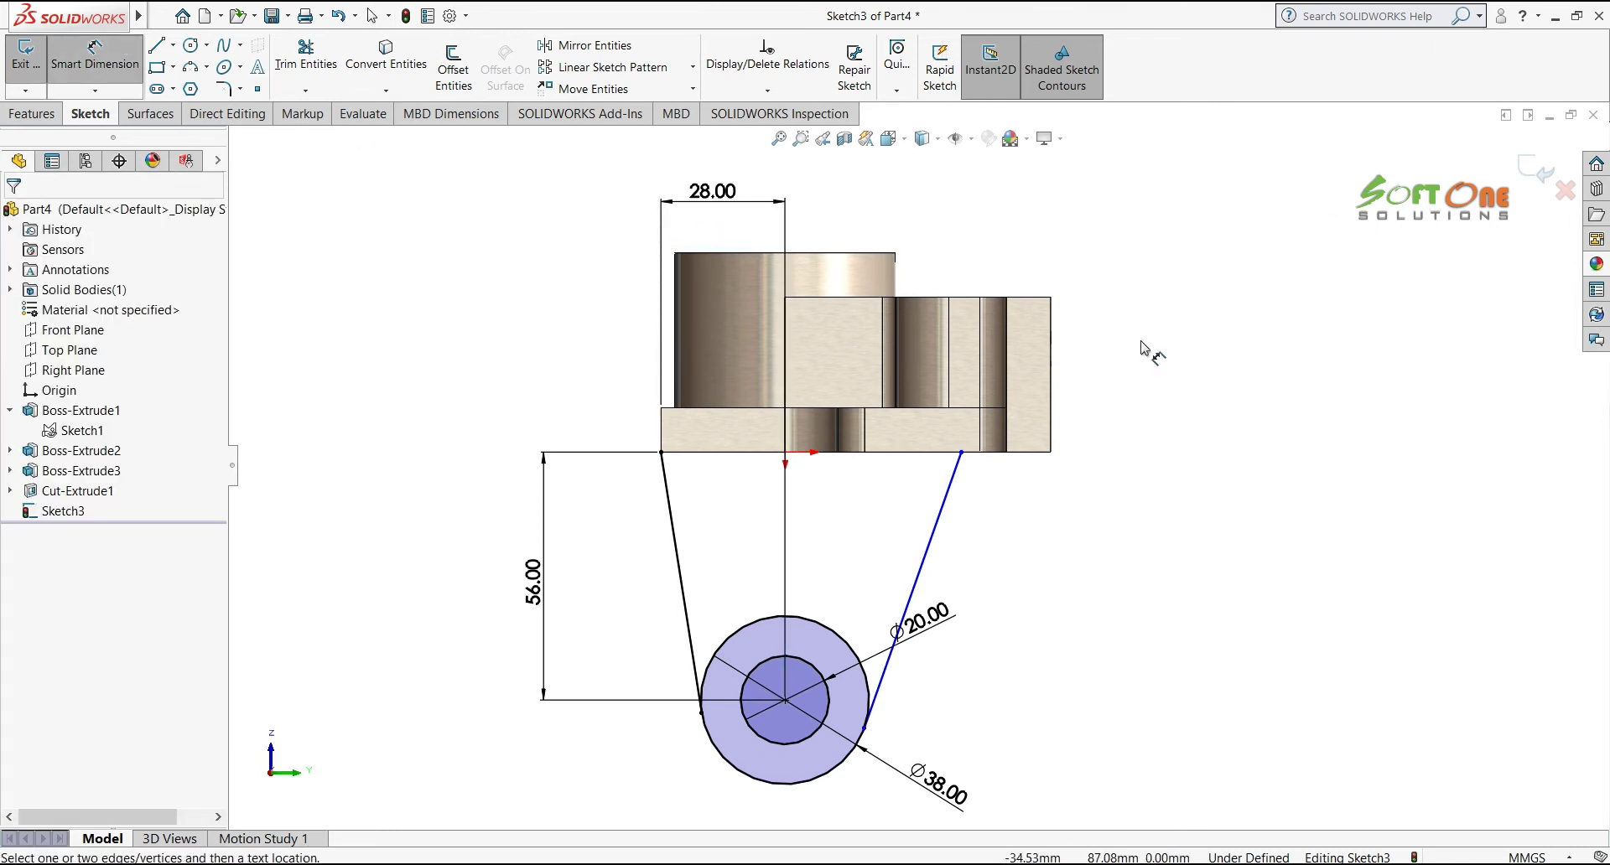
left_click(961, 453)
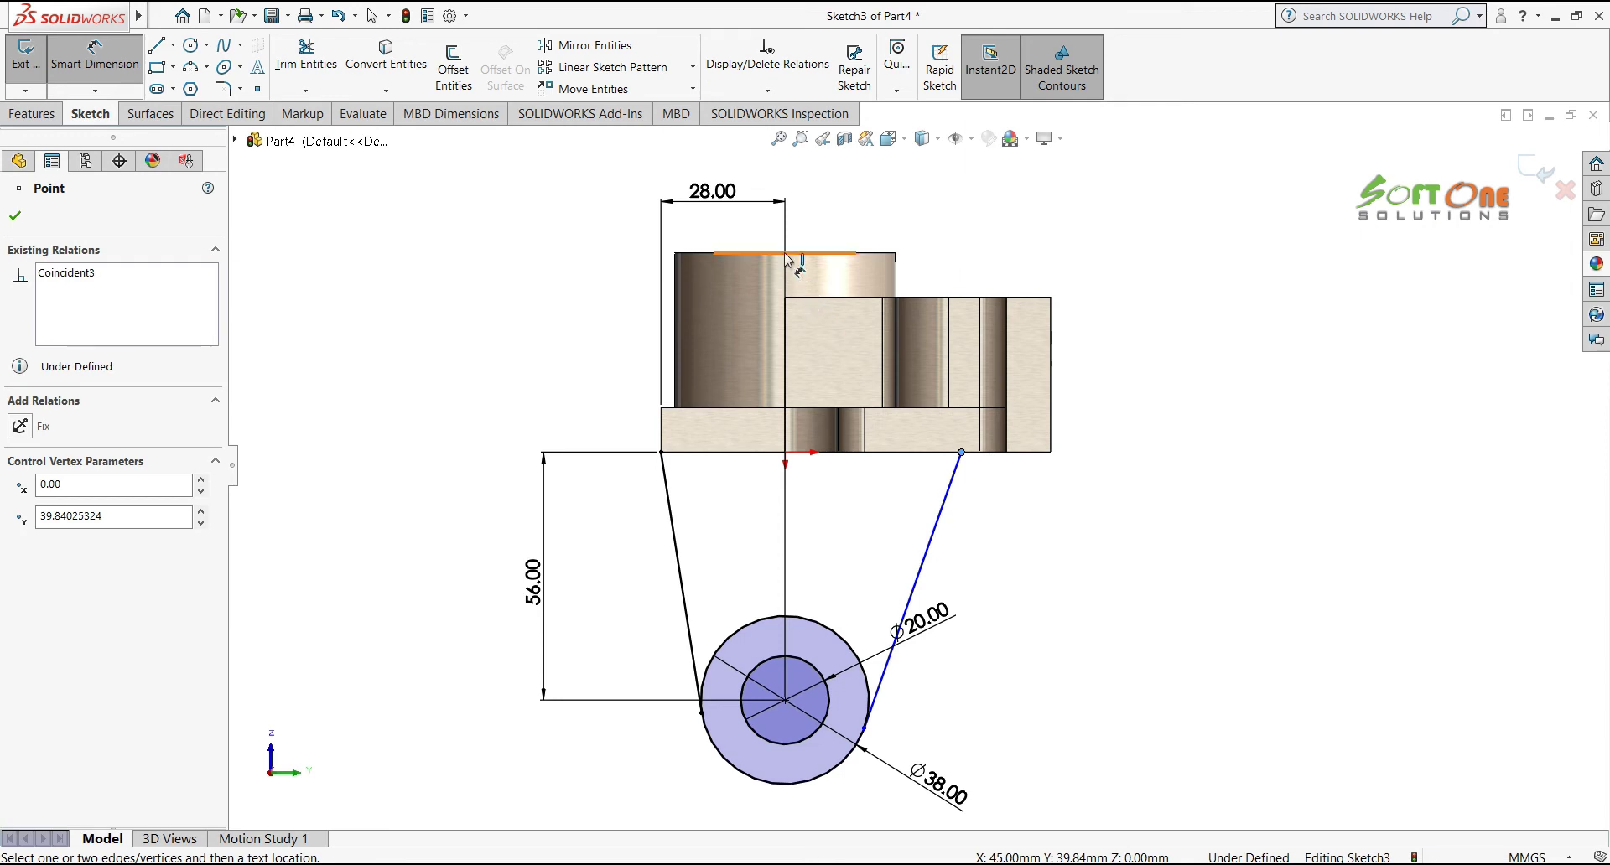
left_click(787, 454)
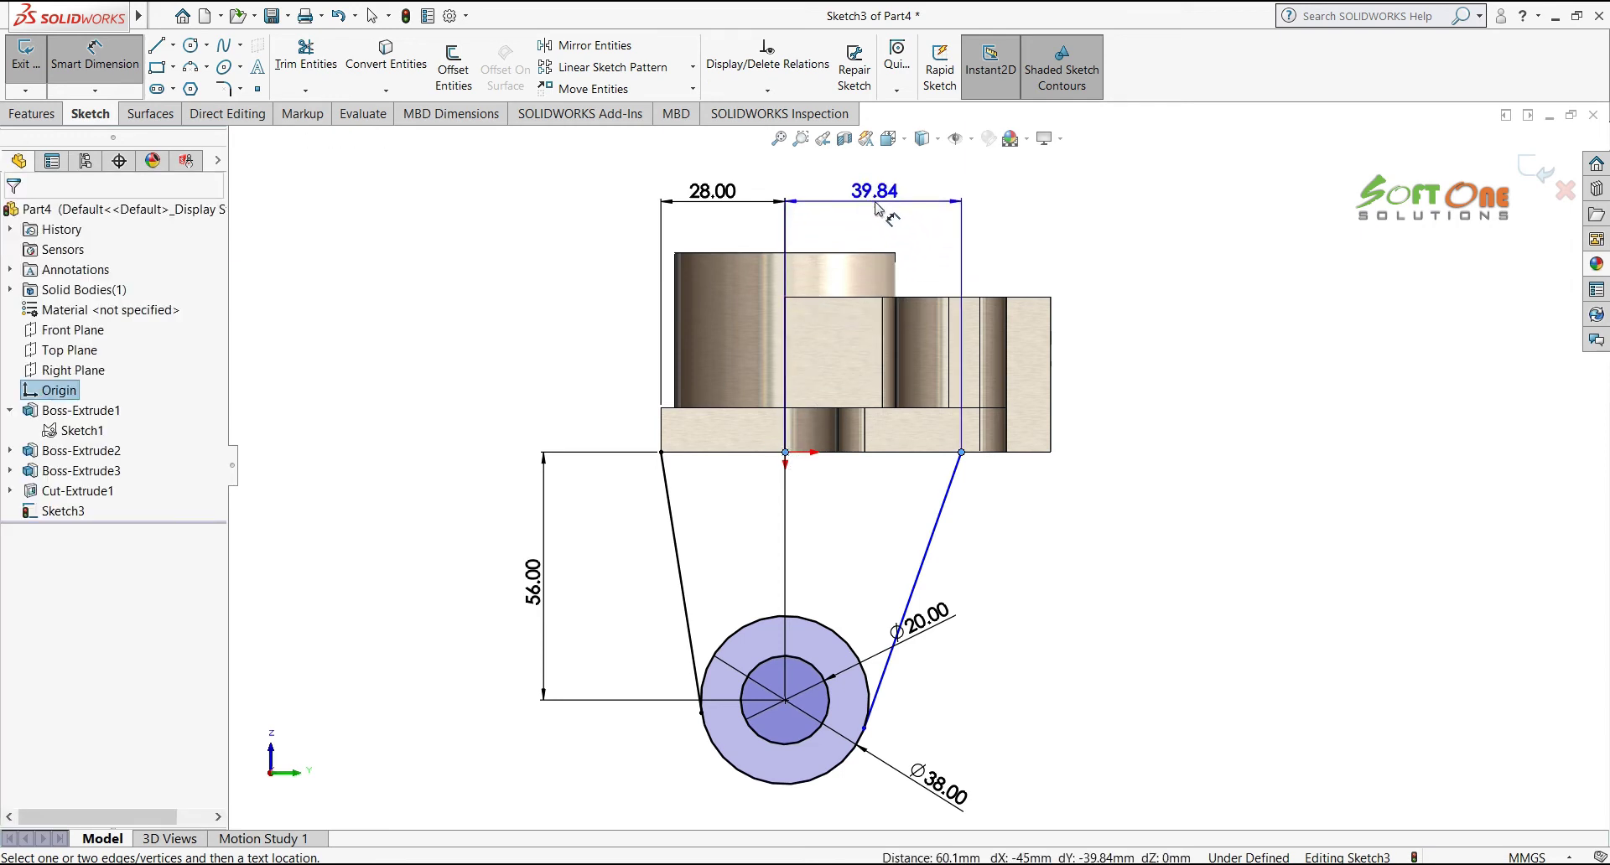
left_click(873, 209)
type("33")
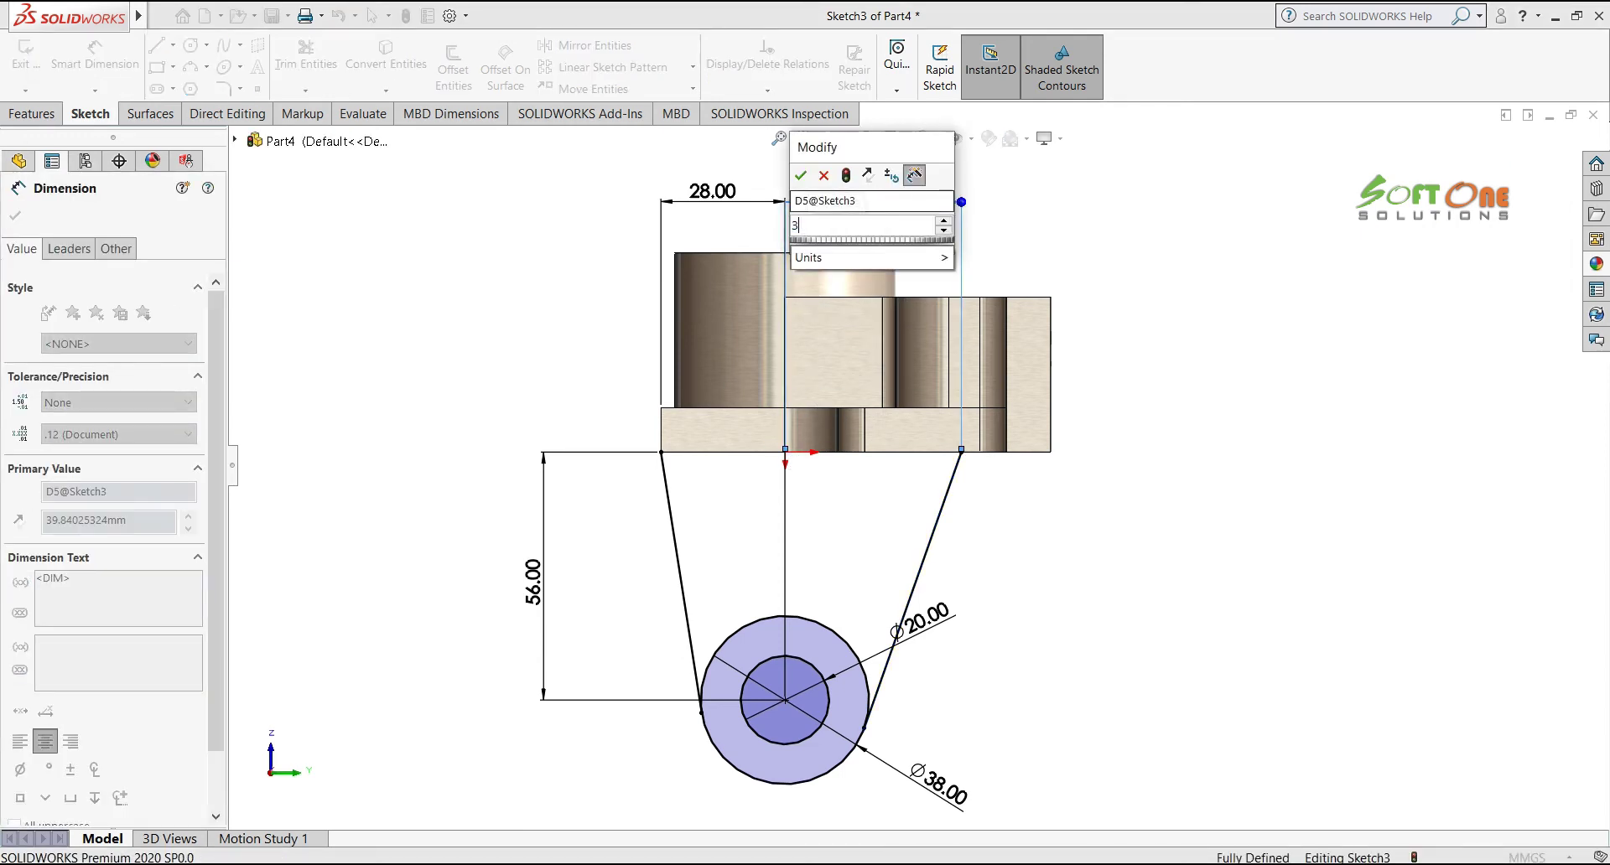
key("Return")
left_click(1053, 243)
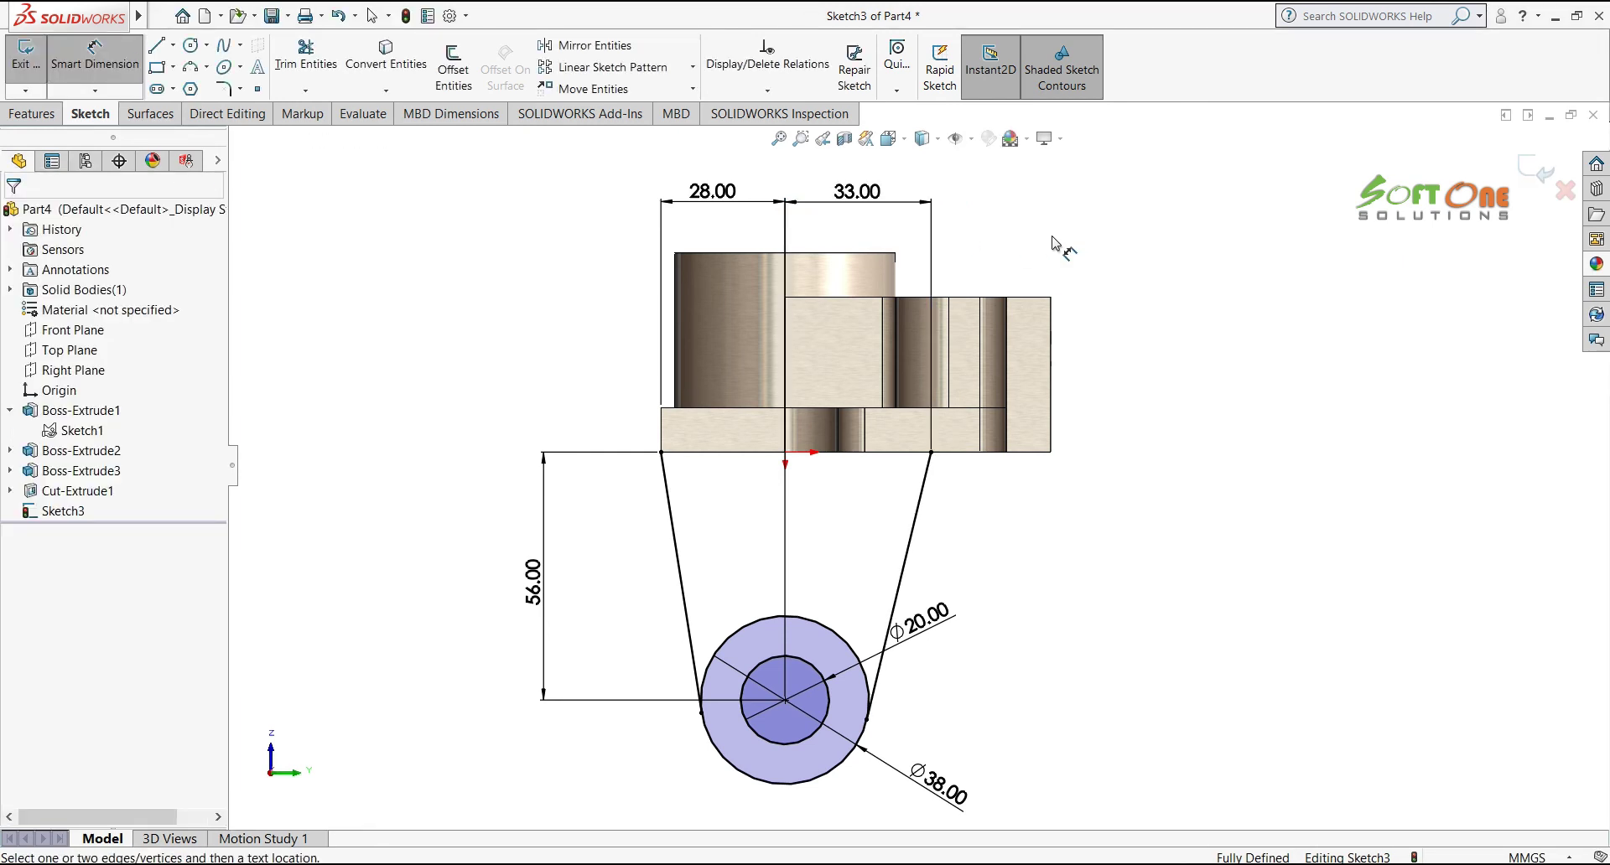
Draw a three-point arc of about 10 mm radius between the far slanted line and the base's lower edge
left_click(191, 71)
scroll(1030, 484, "down", 3)
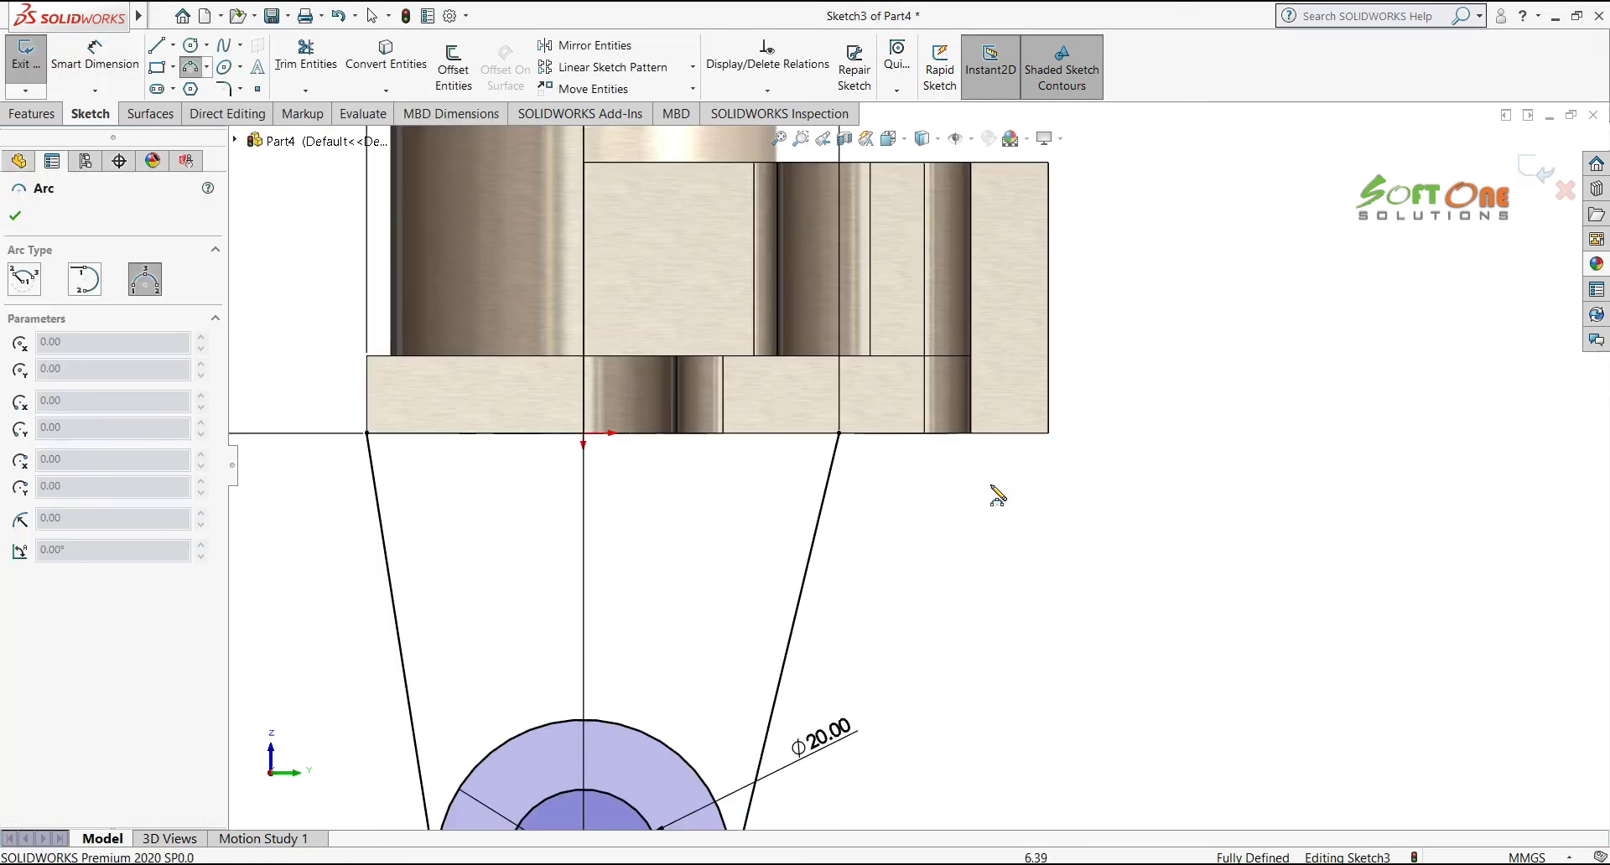
left_click(830, 473)
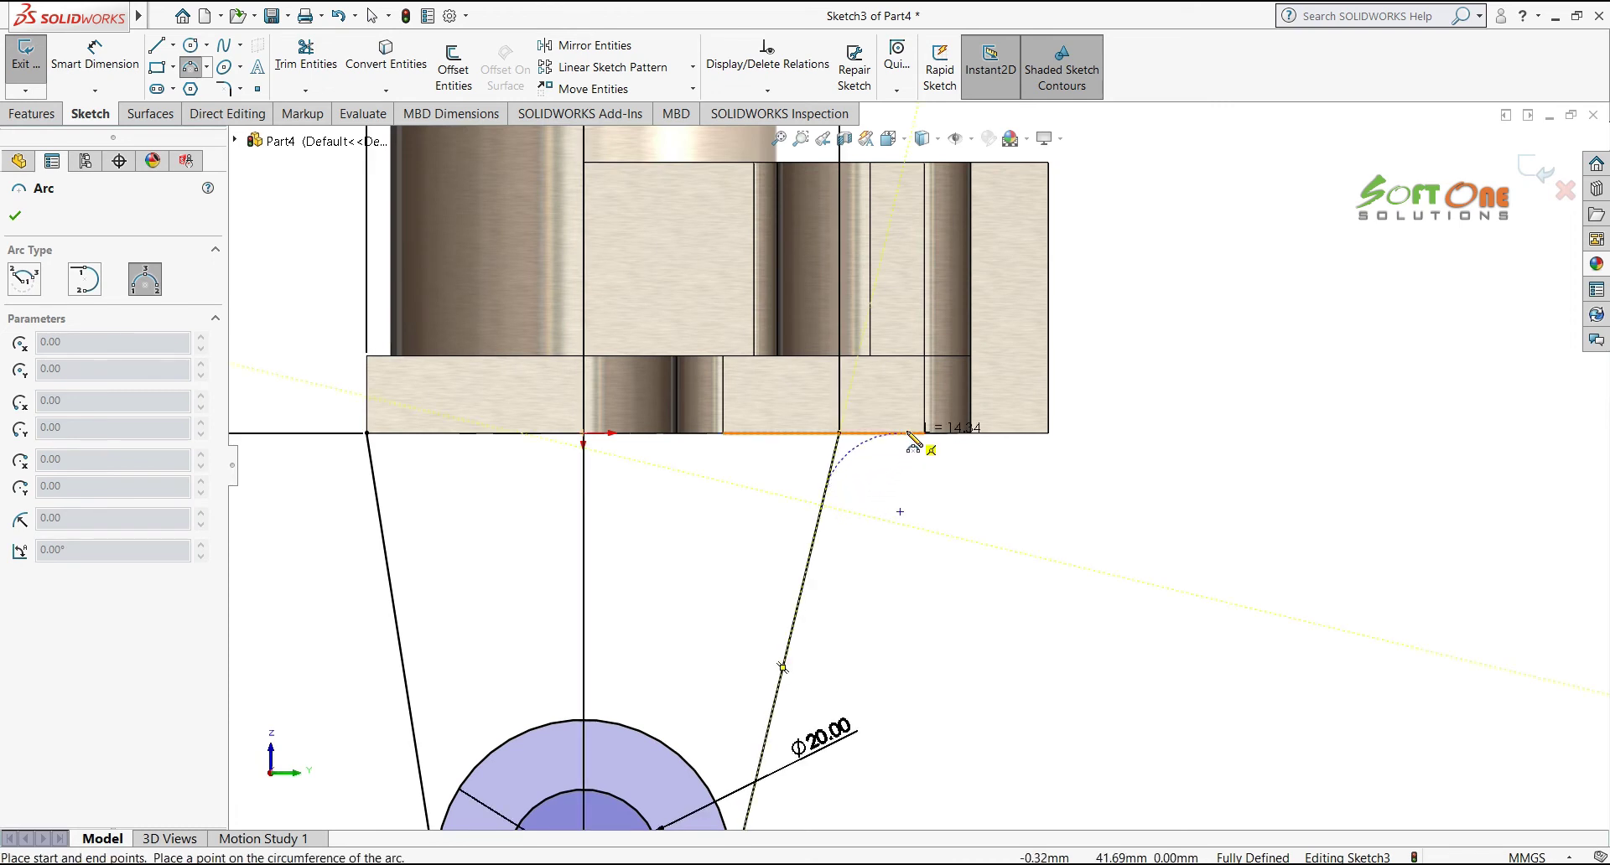
left_click(900, 434)
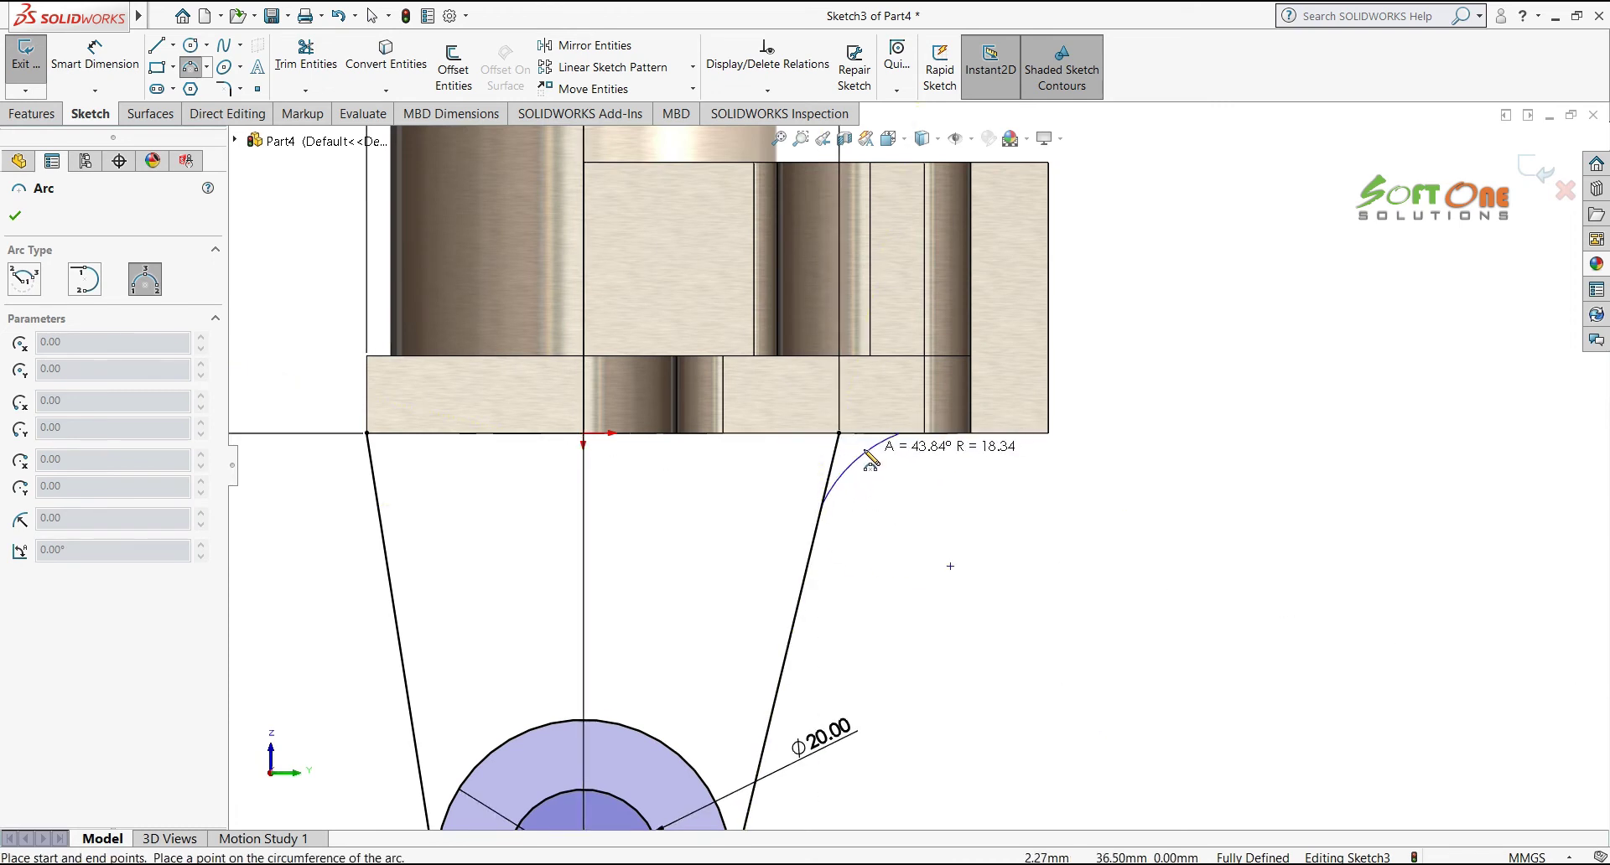
left_click(863, 457)
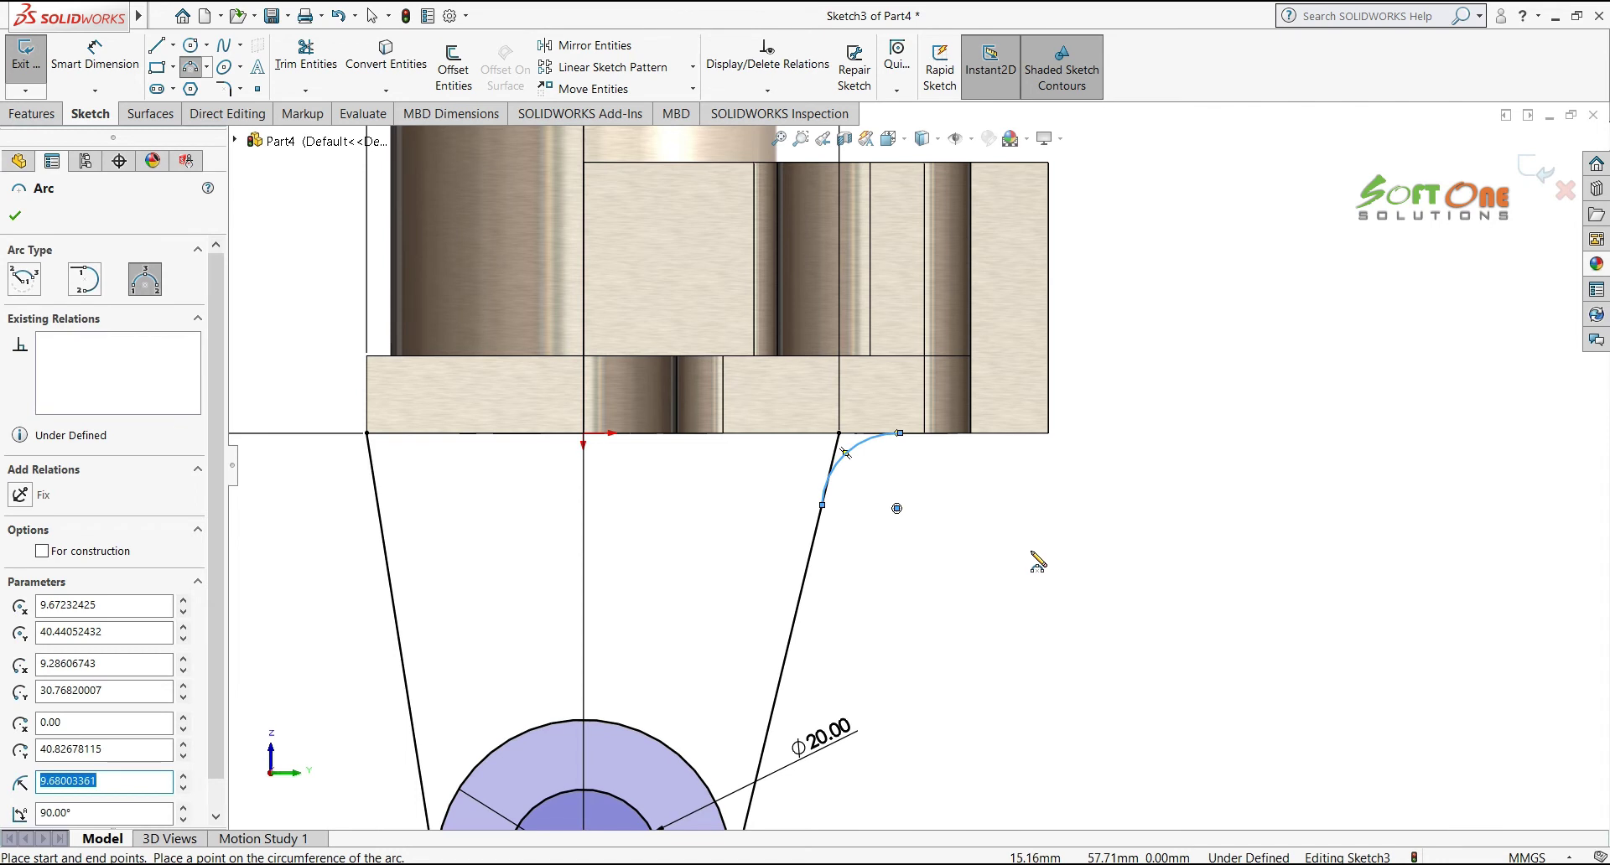
key("Escape")
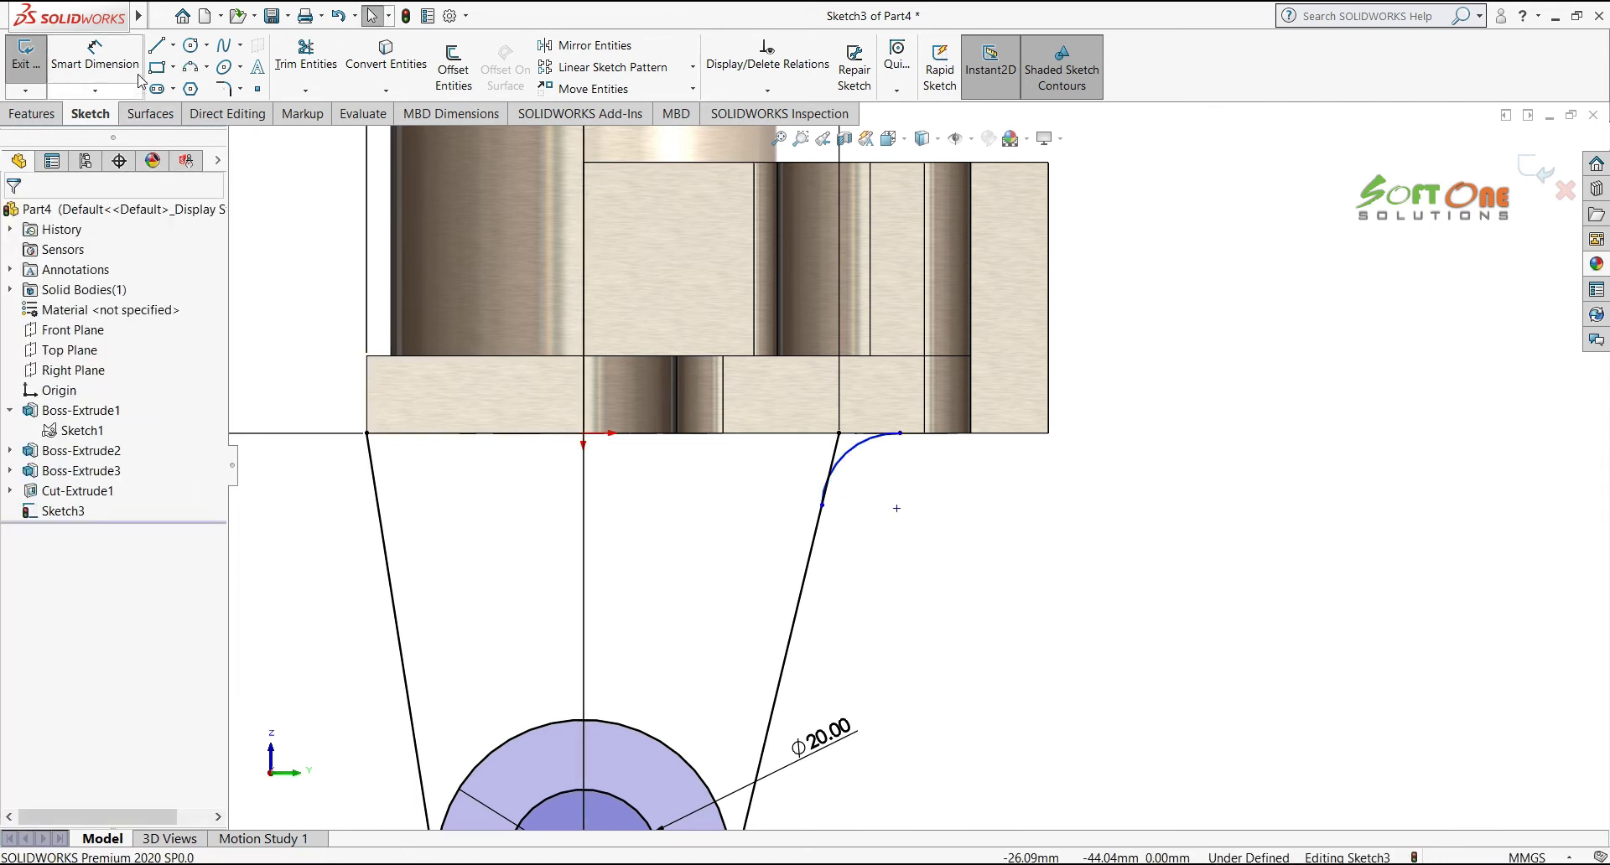
Draw a line along the base's lower edge from the front corner to the arc's upper end
left_click(156, 45)
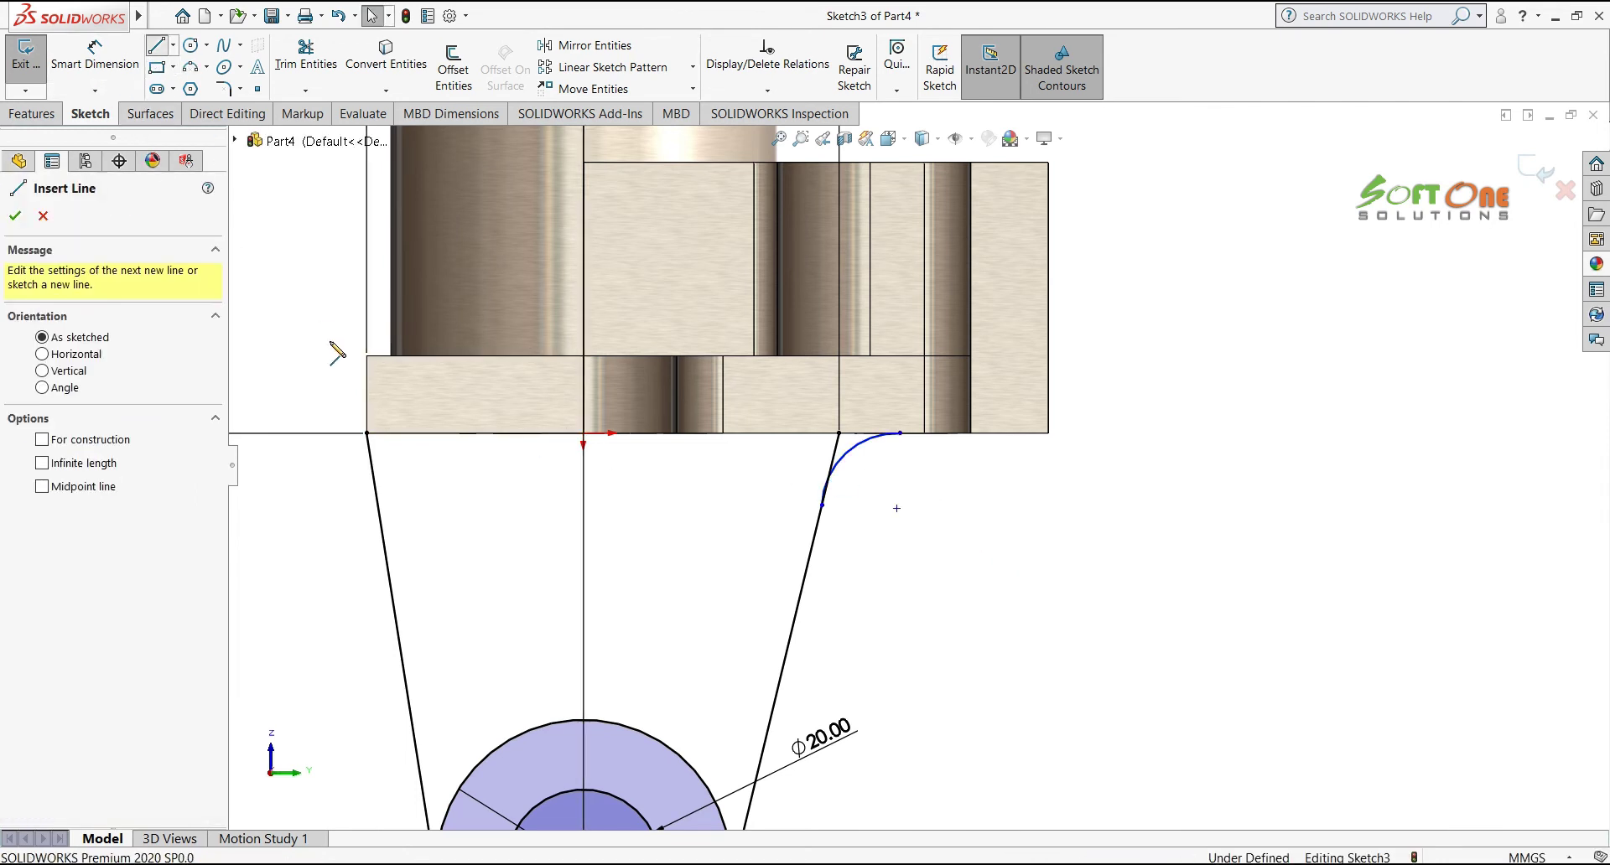
left_click(365, 434)
double_click(901, 434)
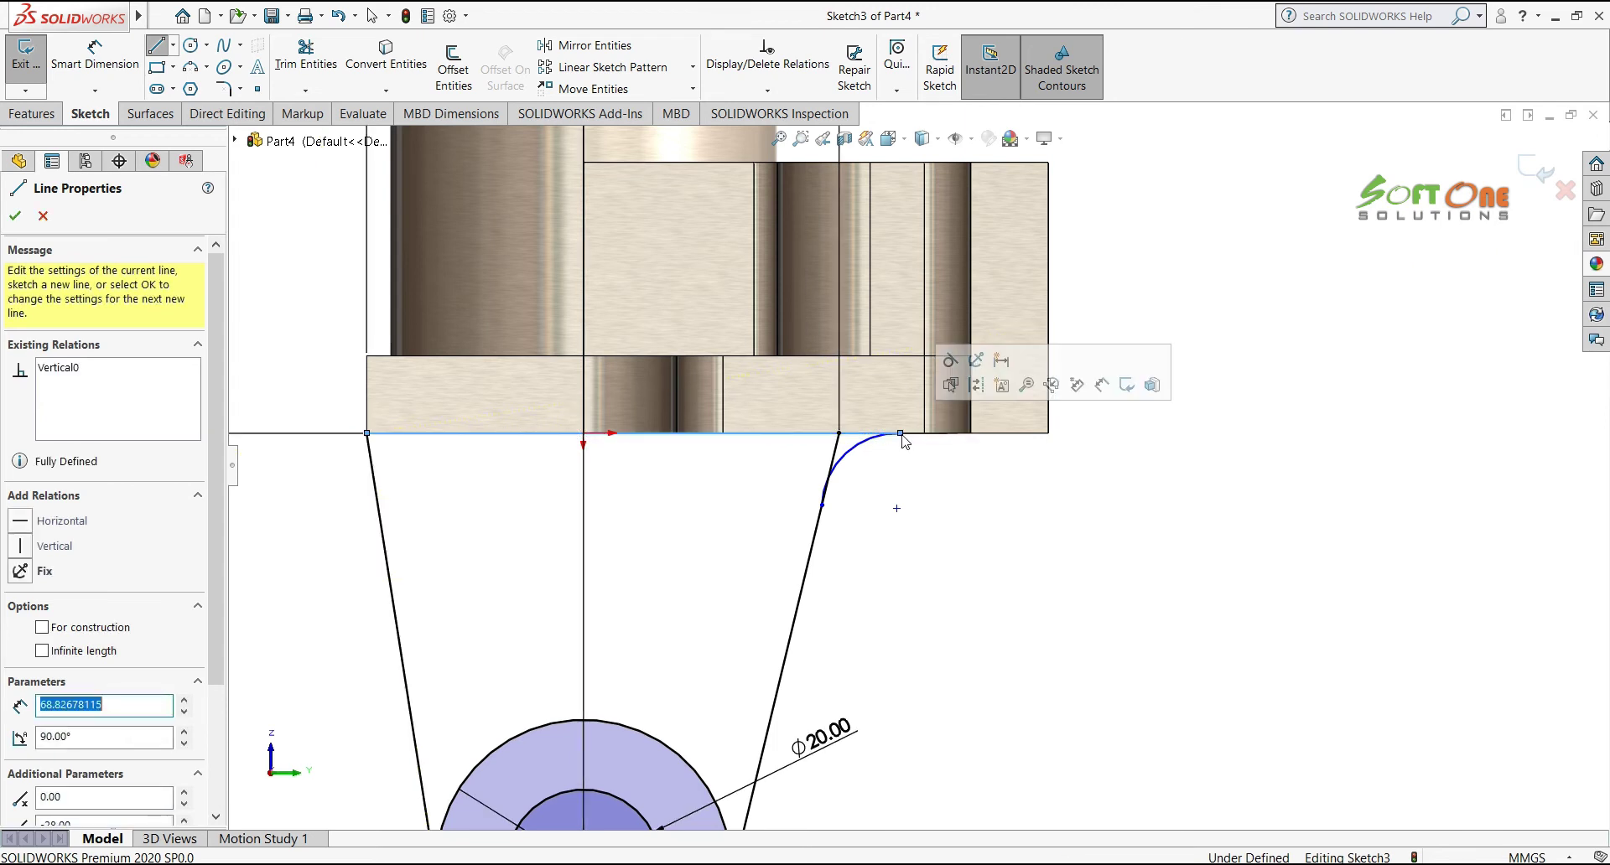
key("Escape")
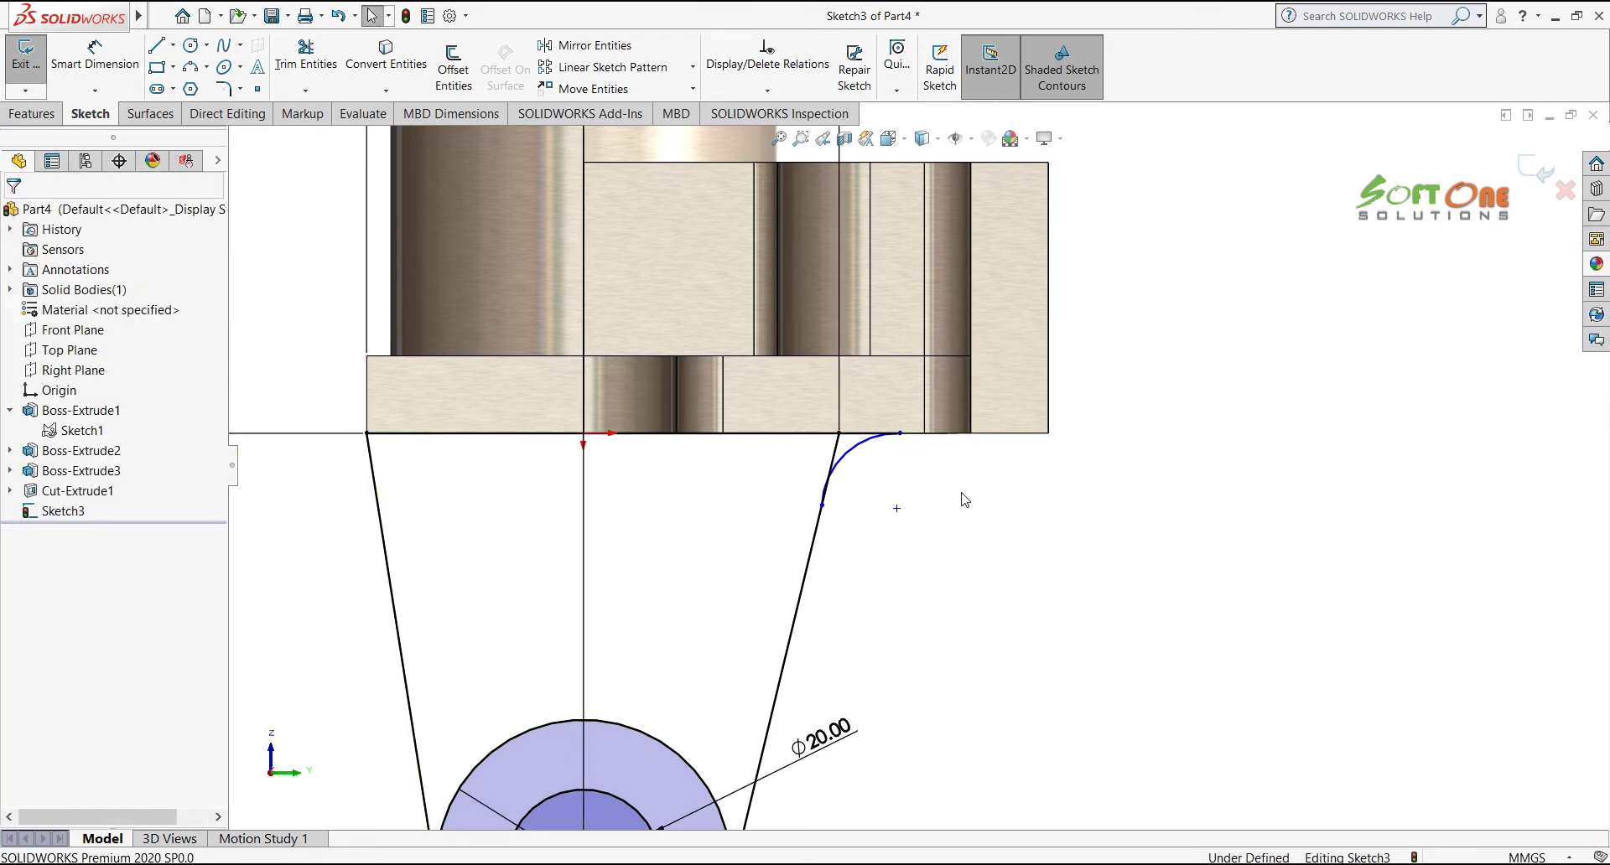
Dimension the arc with a radius of 25 mm and leave the dimension tool
right_click(964, 499)
left_click(1124, 470)
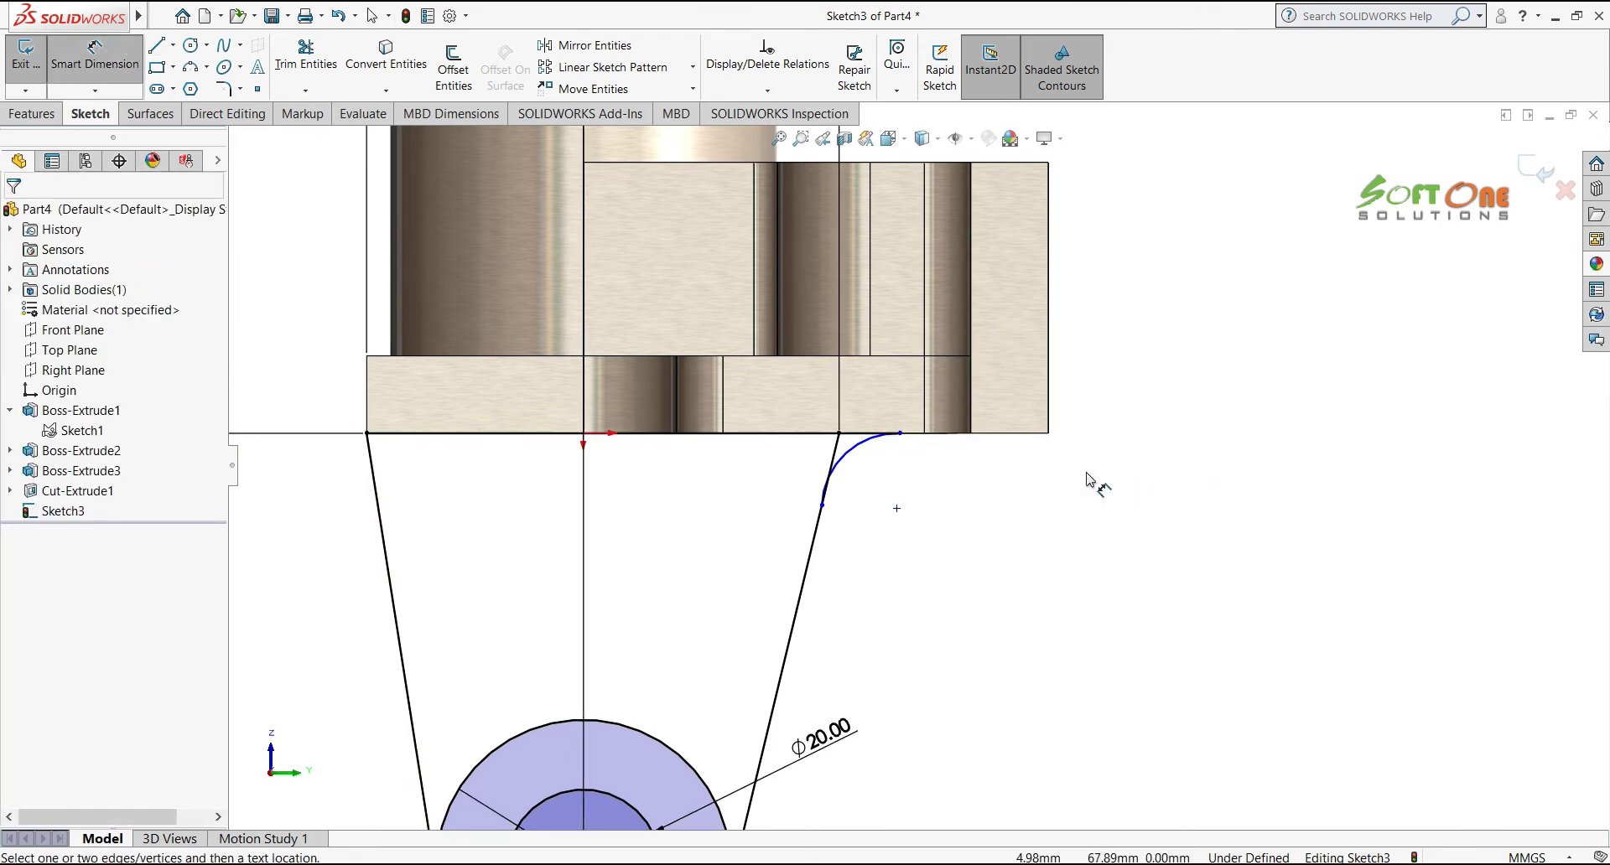
left_click(864, 457)
left_click(867, 476)
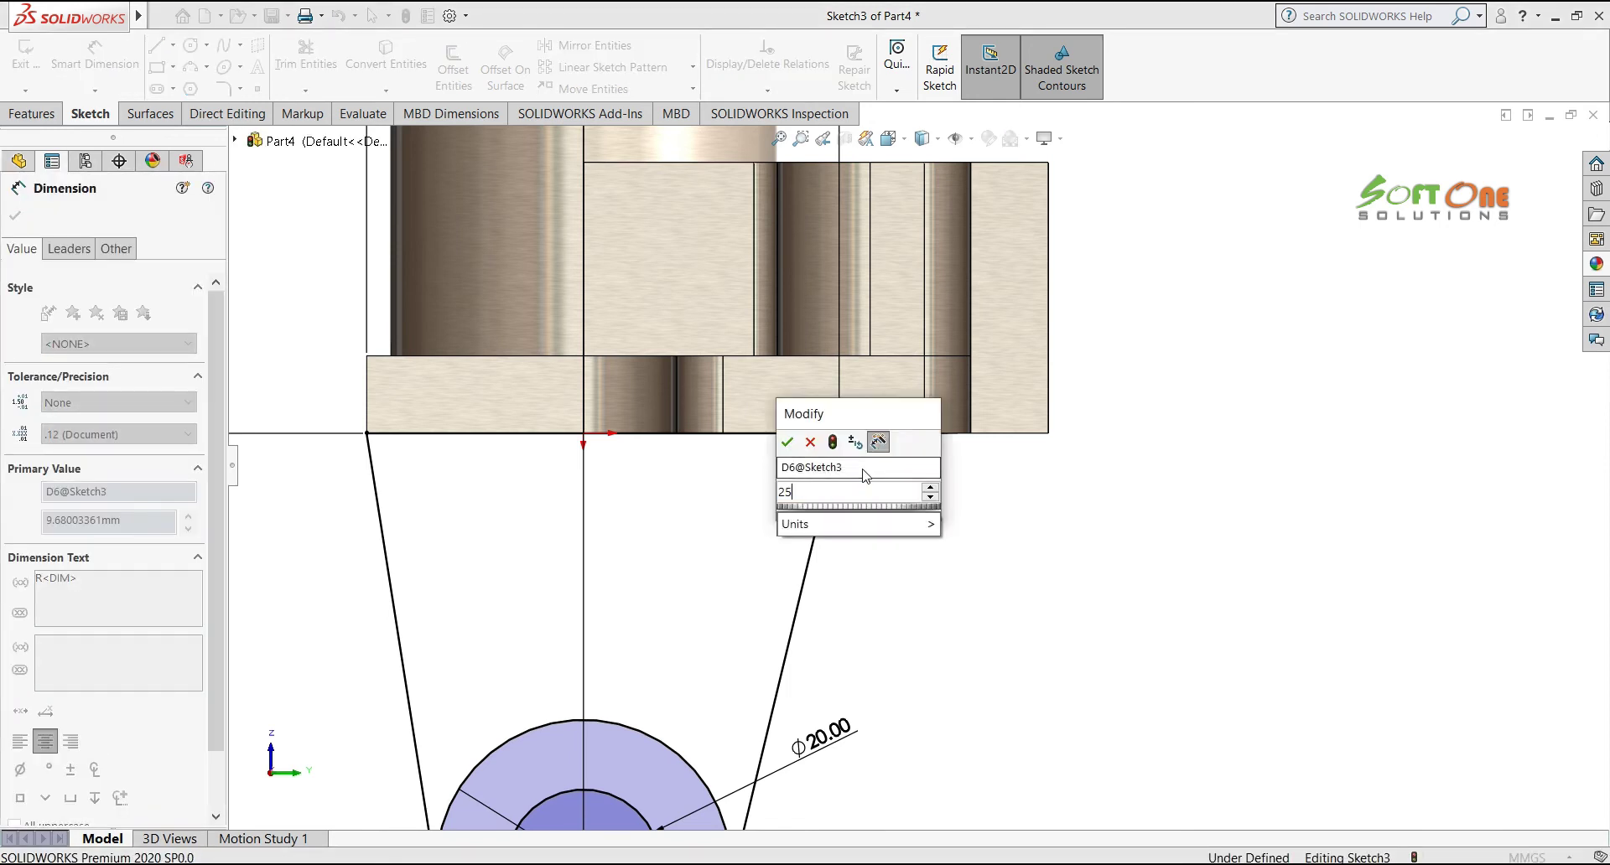
type("25")
key("Return")
left_click(1000, 508)
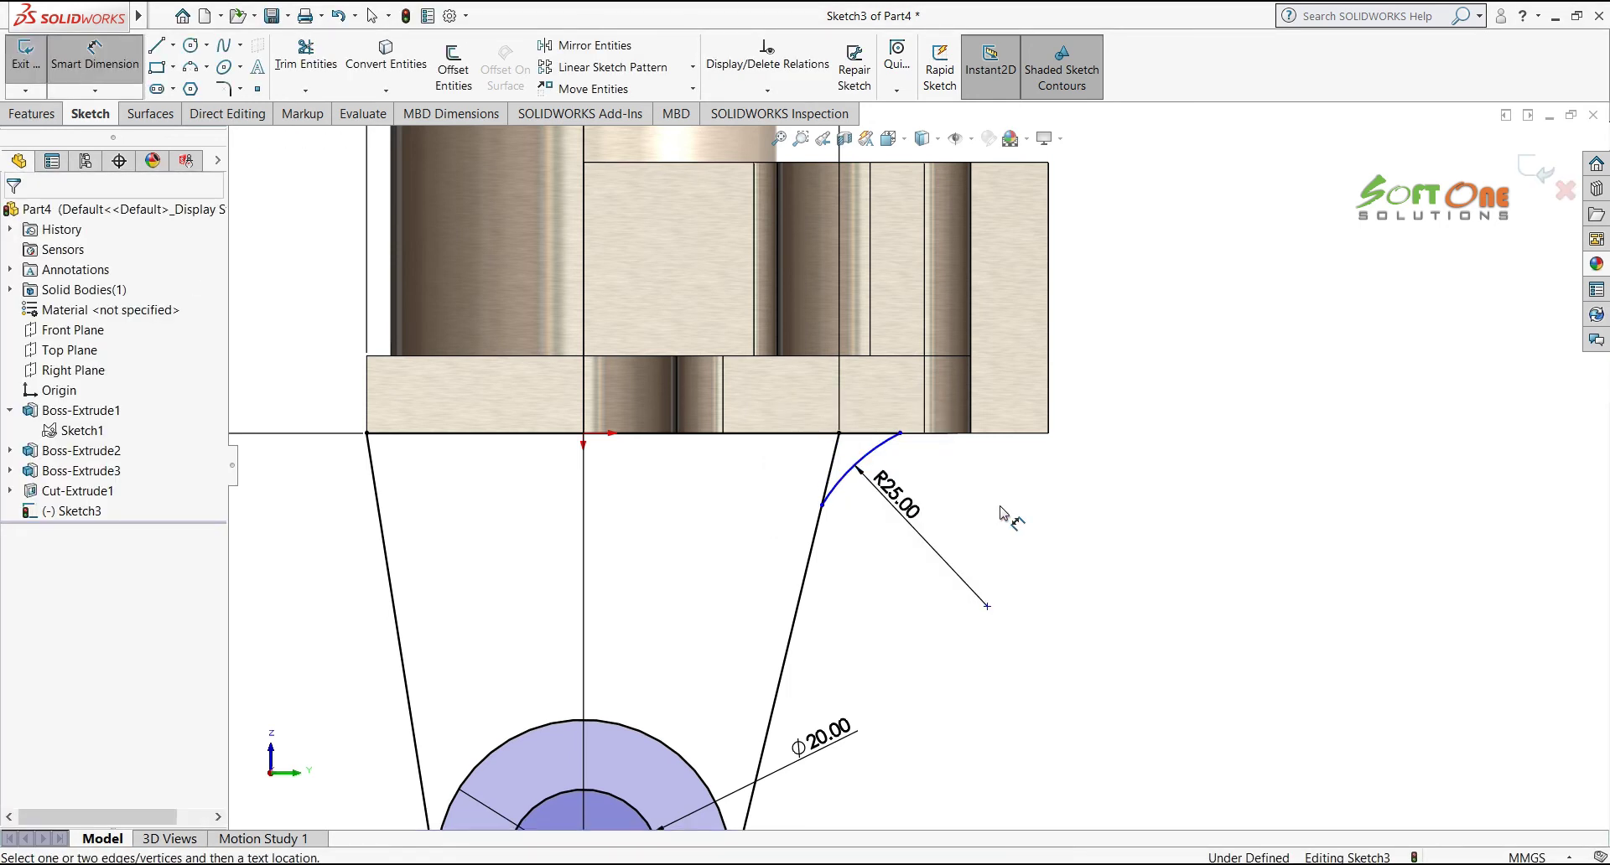
key("Escape")
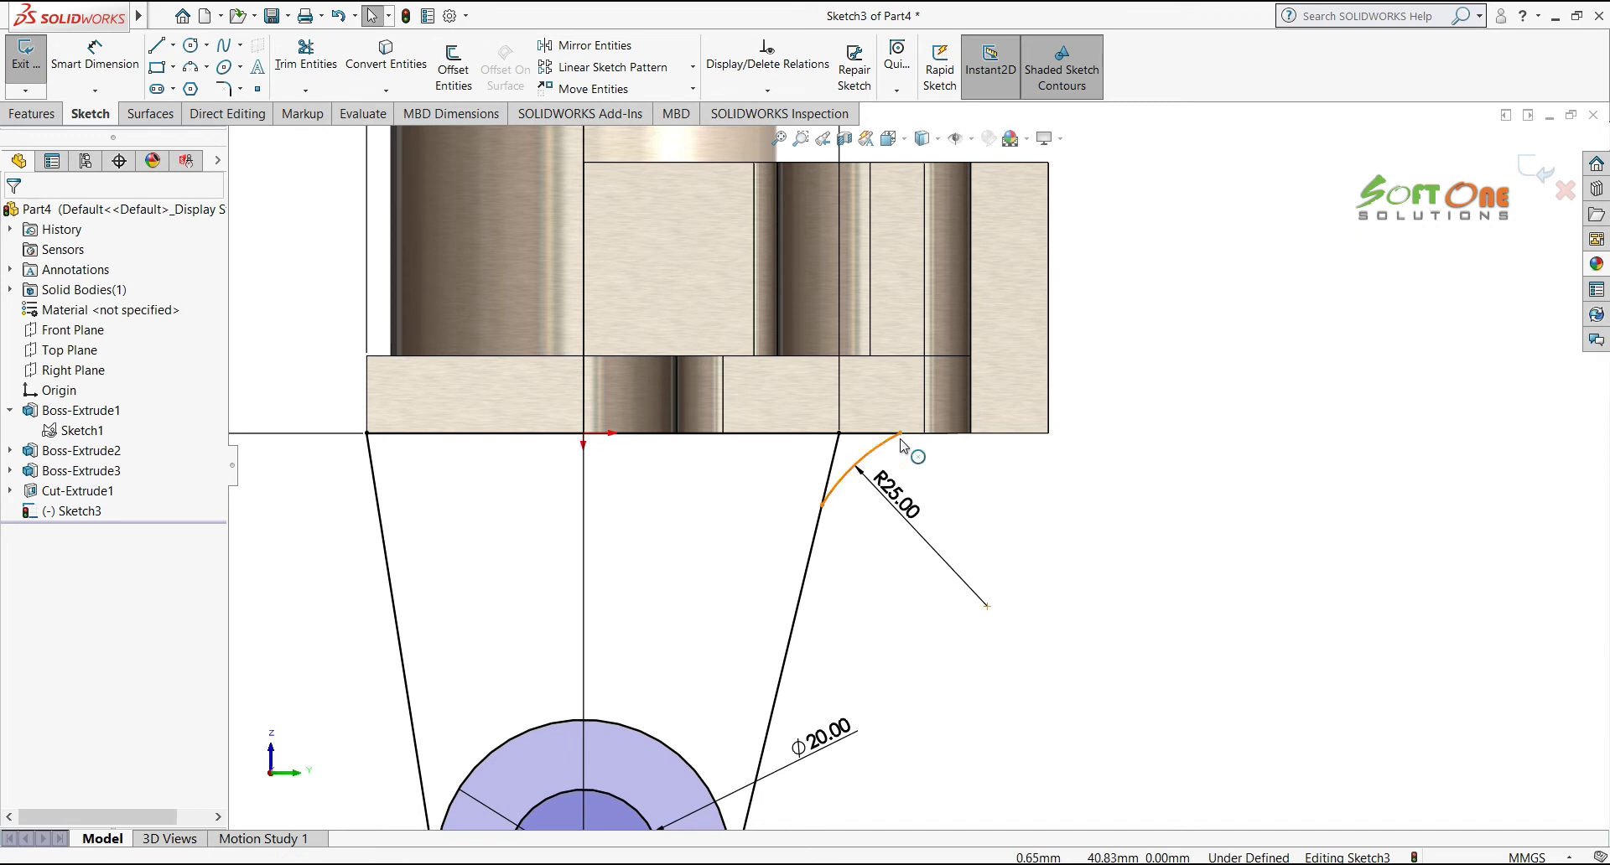
Make the 25 mm arc tangent to the line along the base's lower edge
left_click(901, 433)
left_click_drag(901, 434, 972, 433)
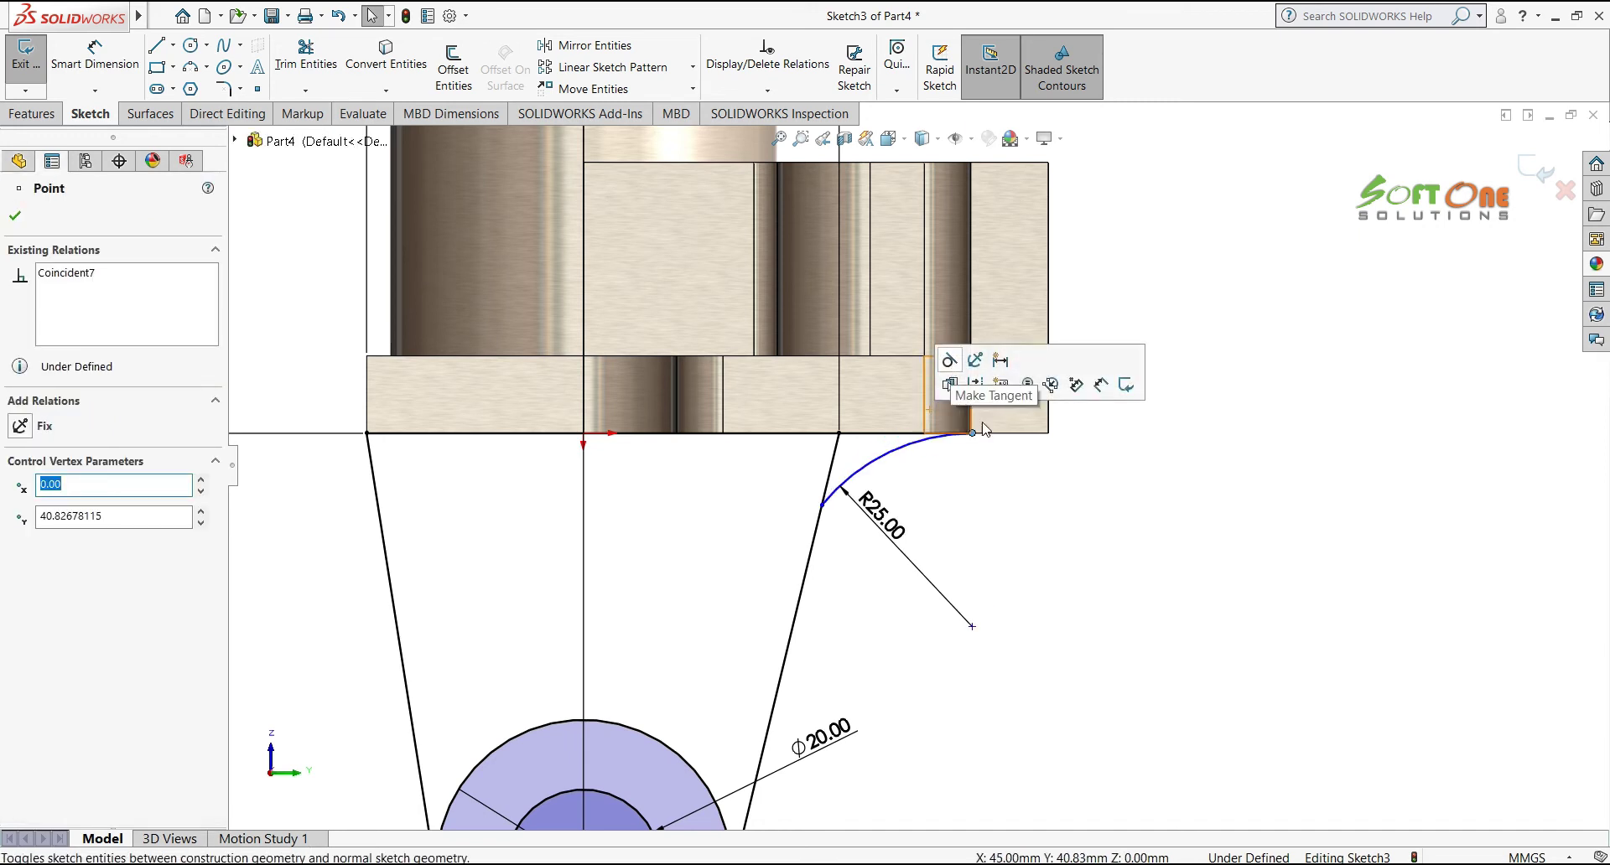
key("Escape")
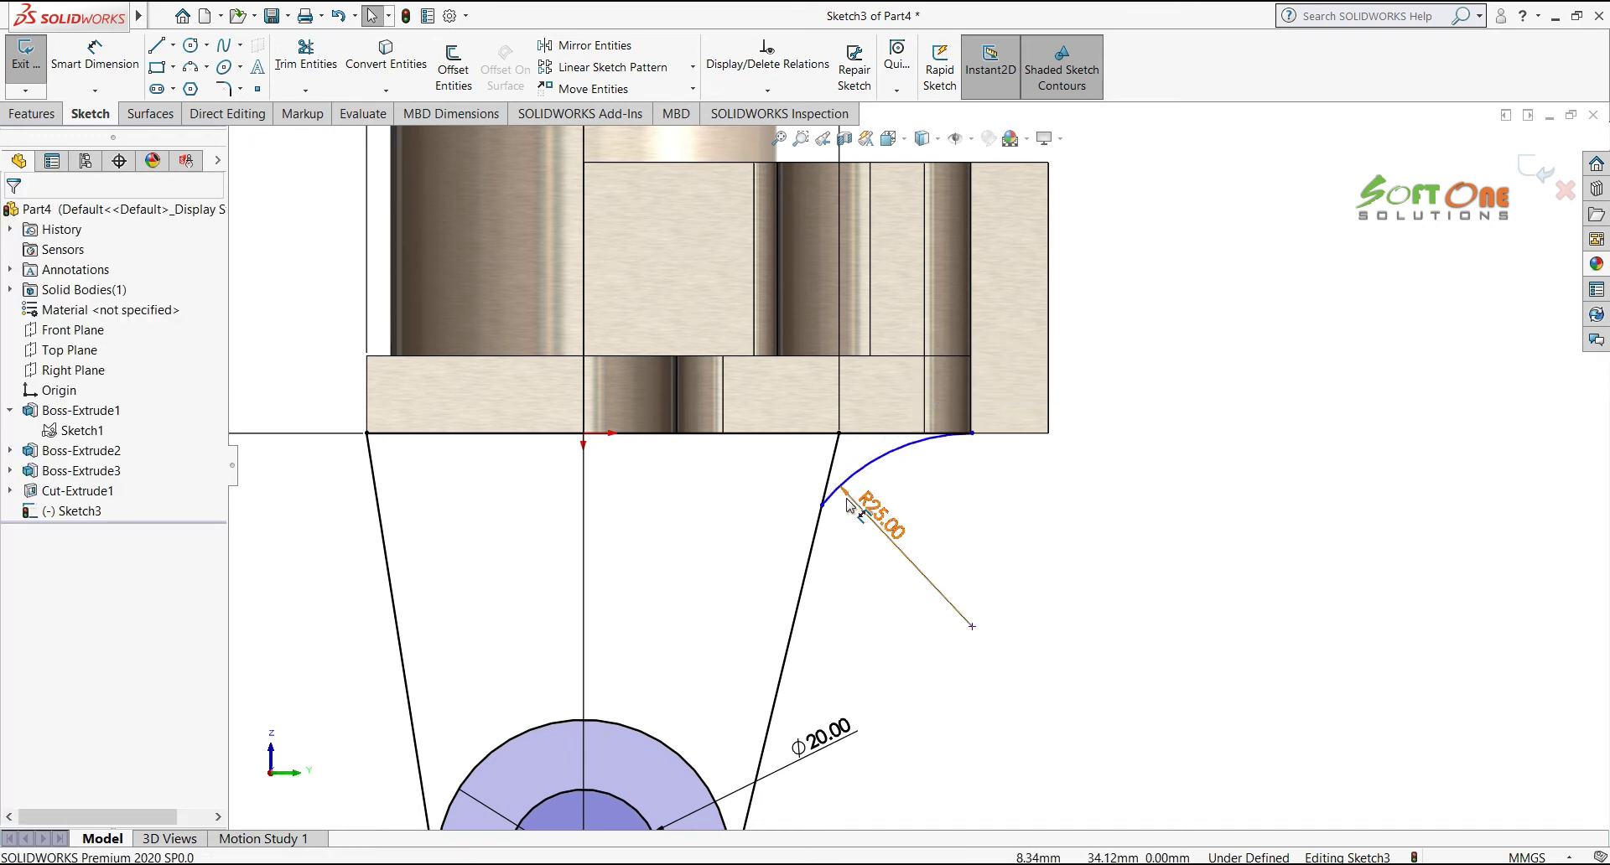
Make the 25 mm arc tangent to the far slanted line
left_click(823, 504)
key("Escape")
left_click(864, 468)
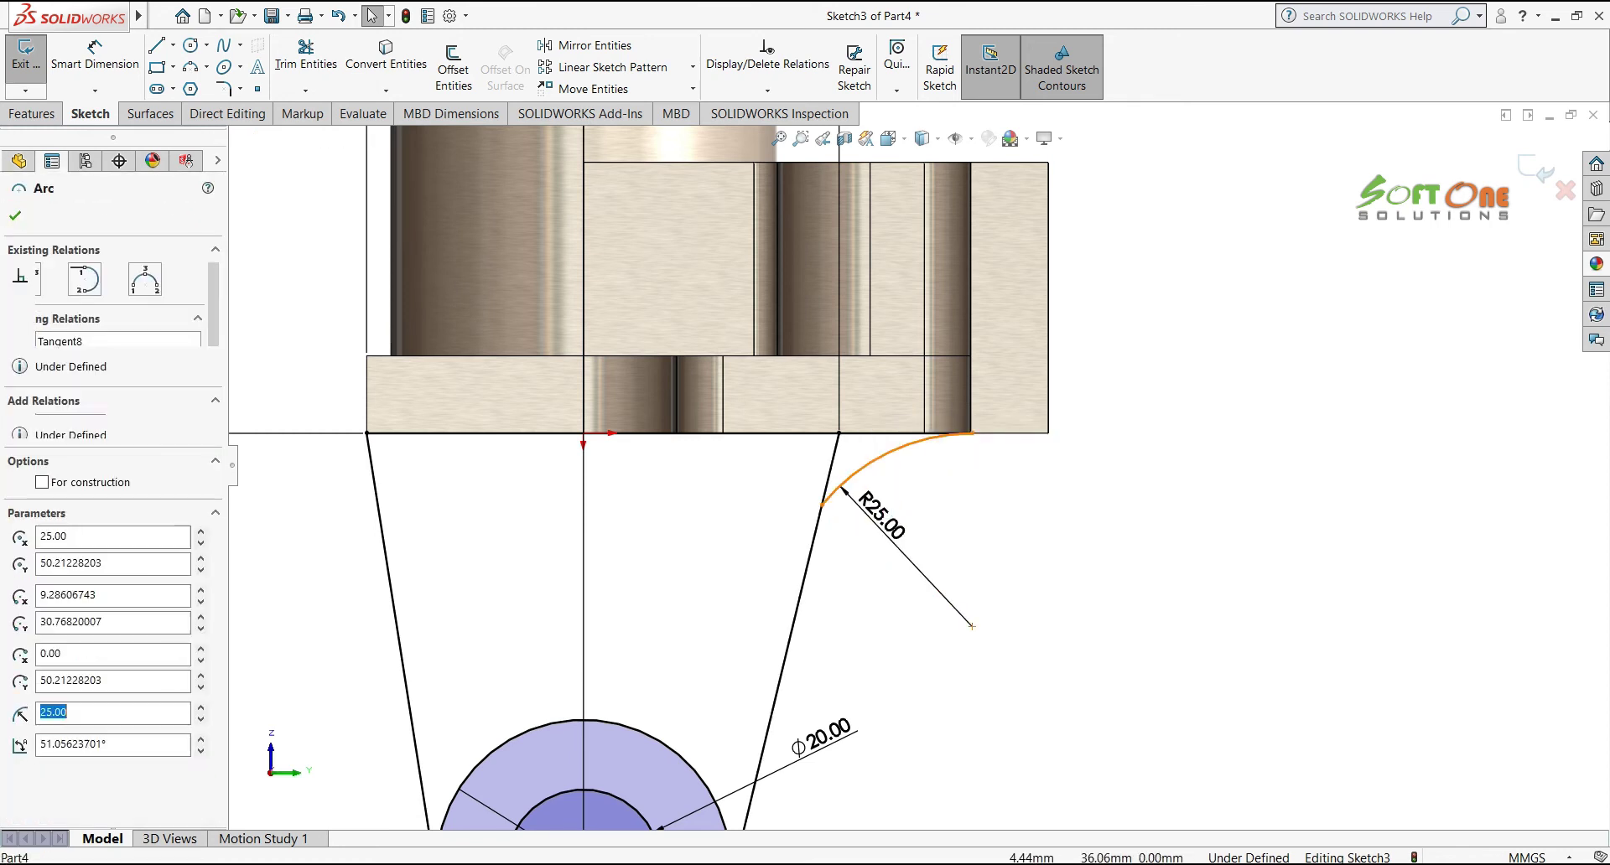
left_click(810, 554)
left_click(864, 465, "ctrl")
left_click(863, 471)
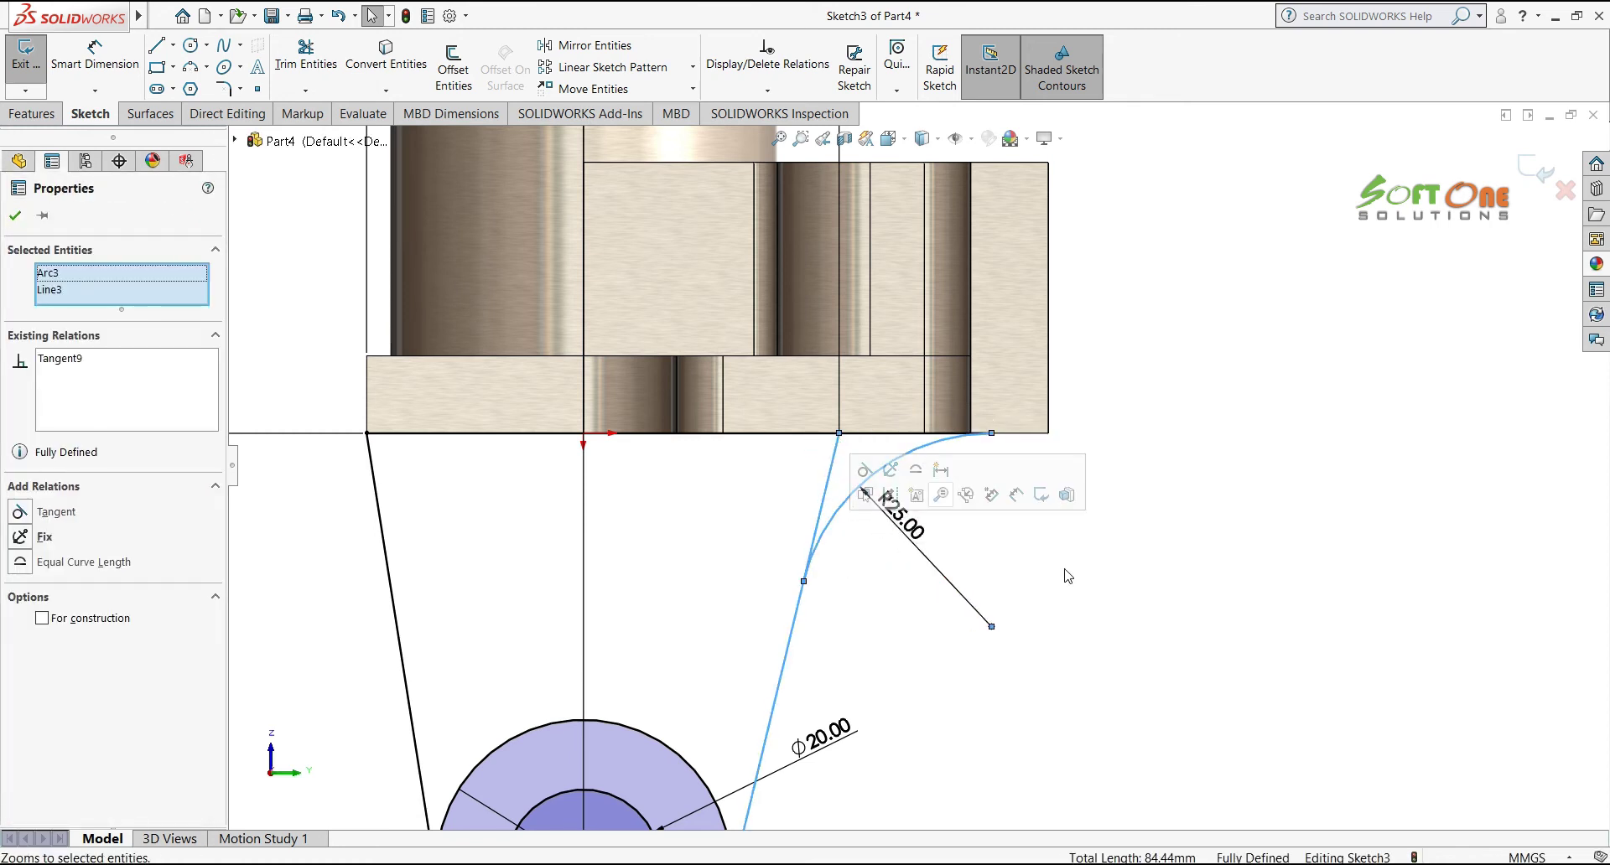
left_click(1063, 571)
Exit the side arm sketch and return to the part in a 3D view
key("f")
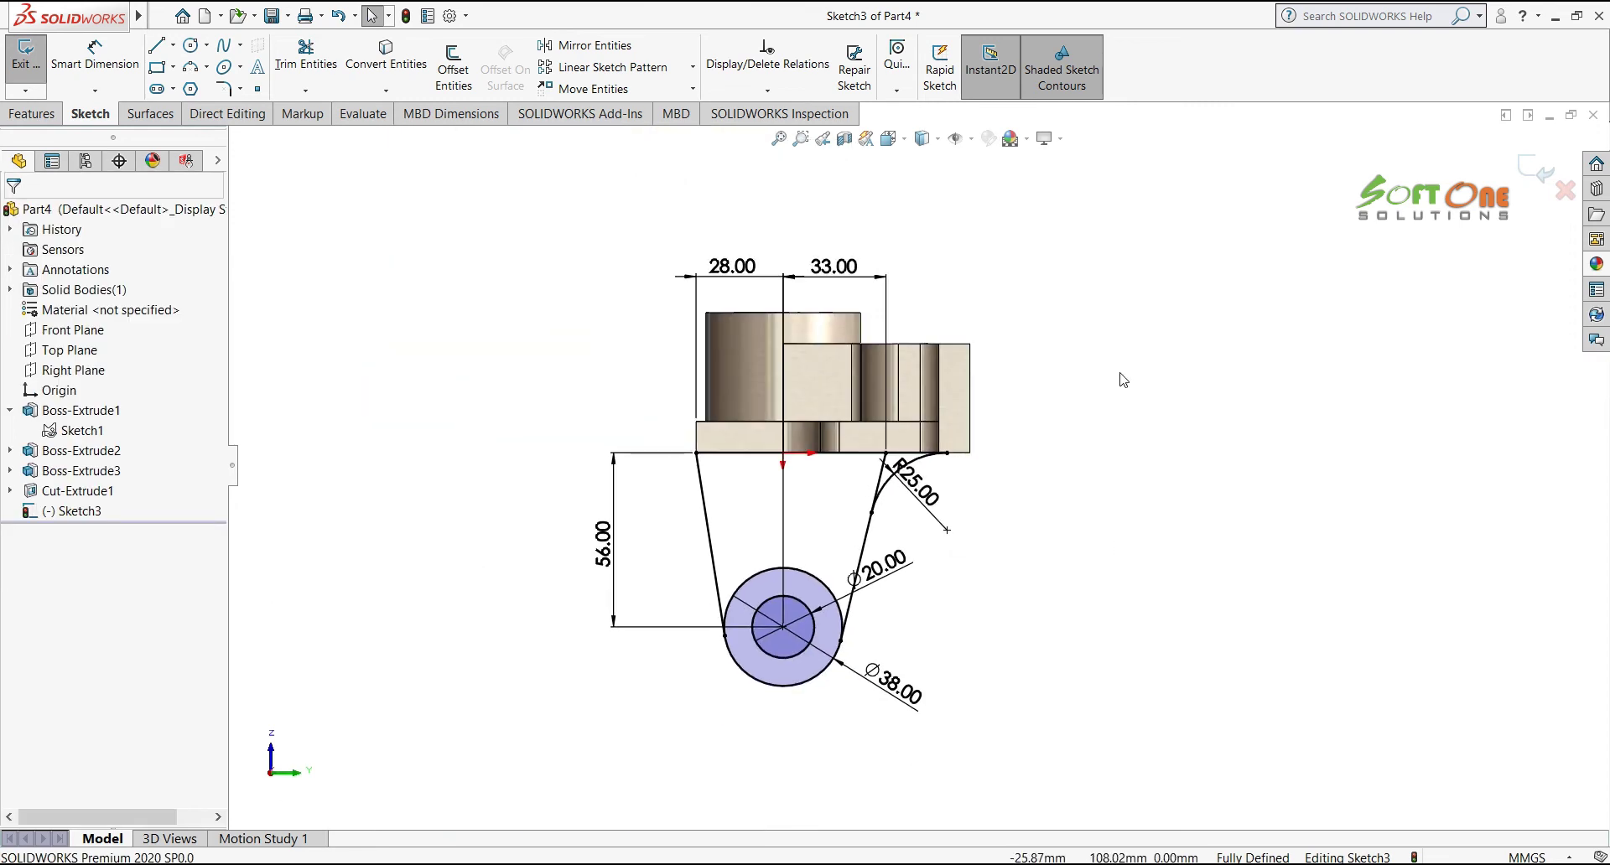
scroll(914, 573, "down", 3)
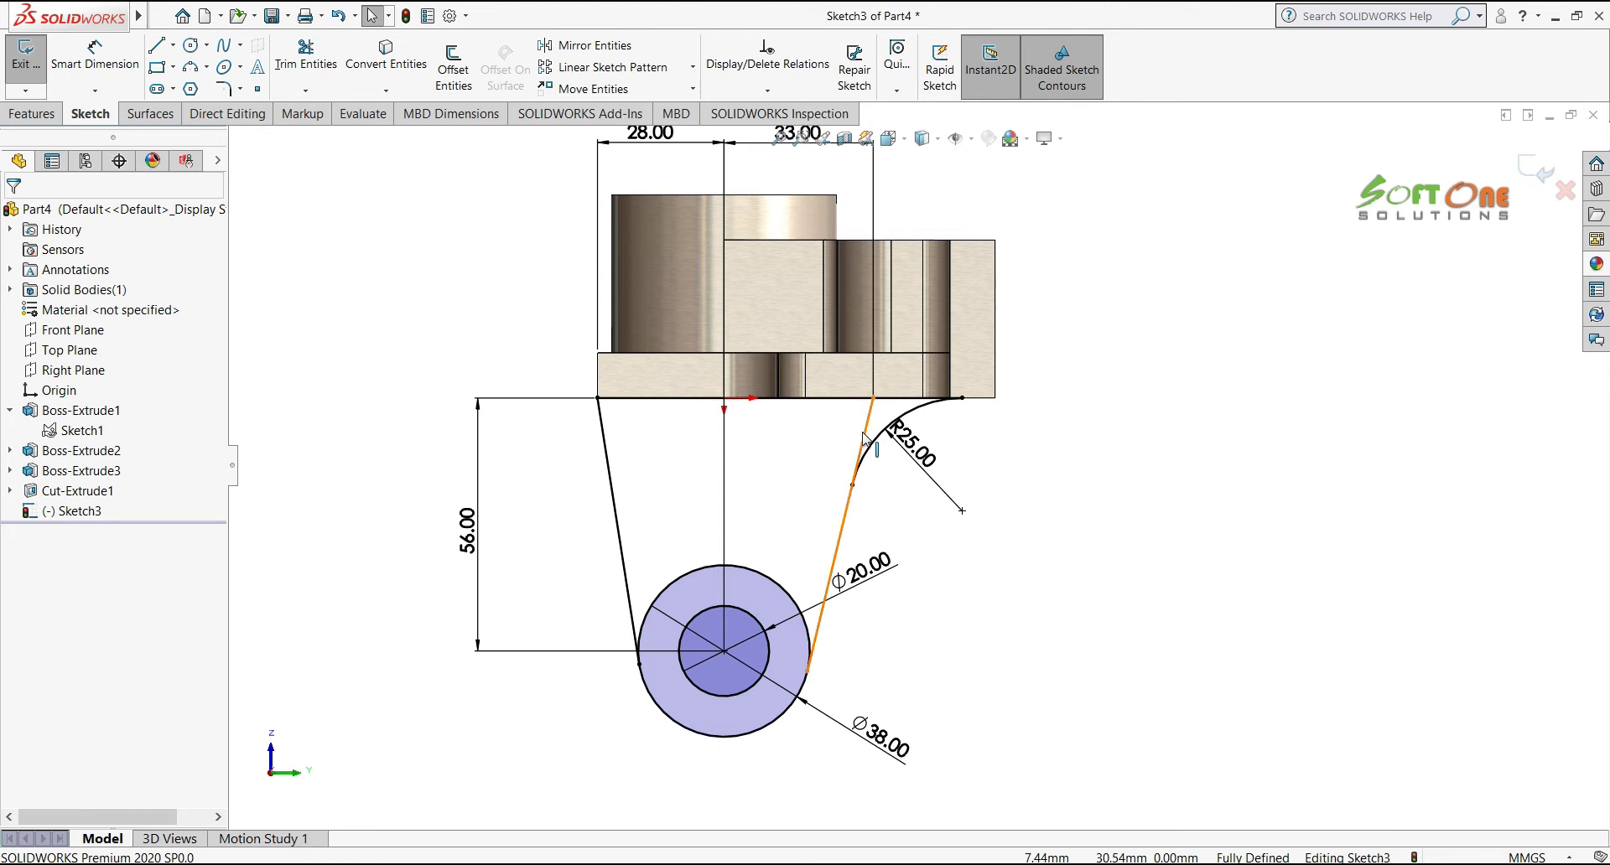
left_click(1525, 178)
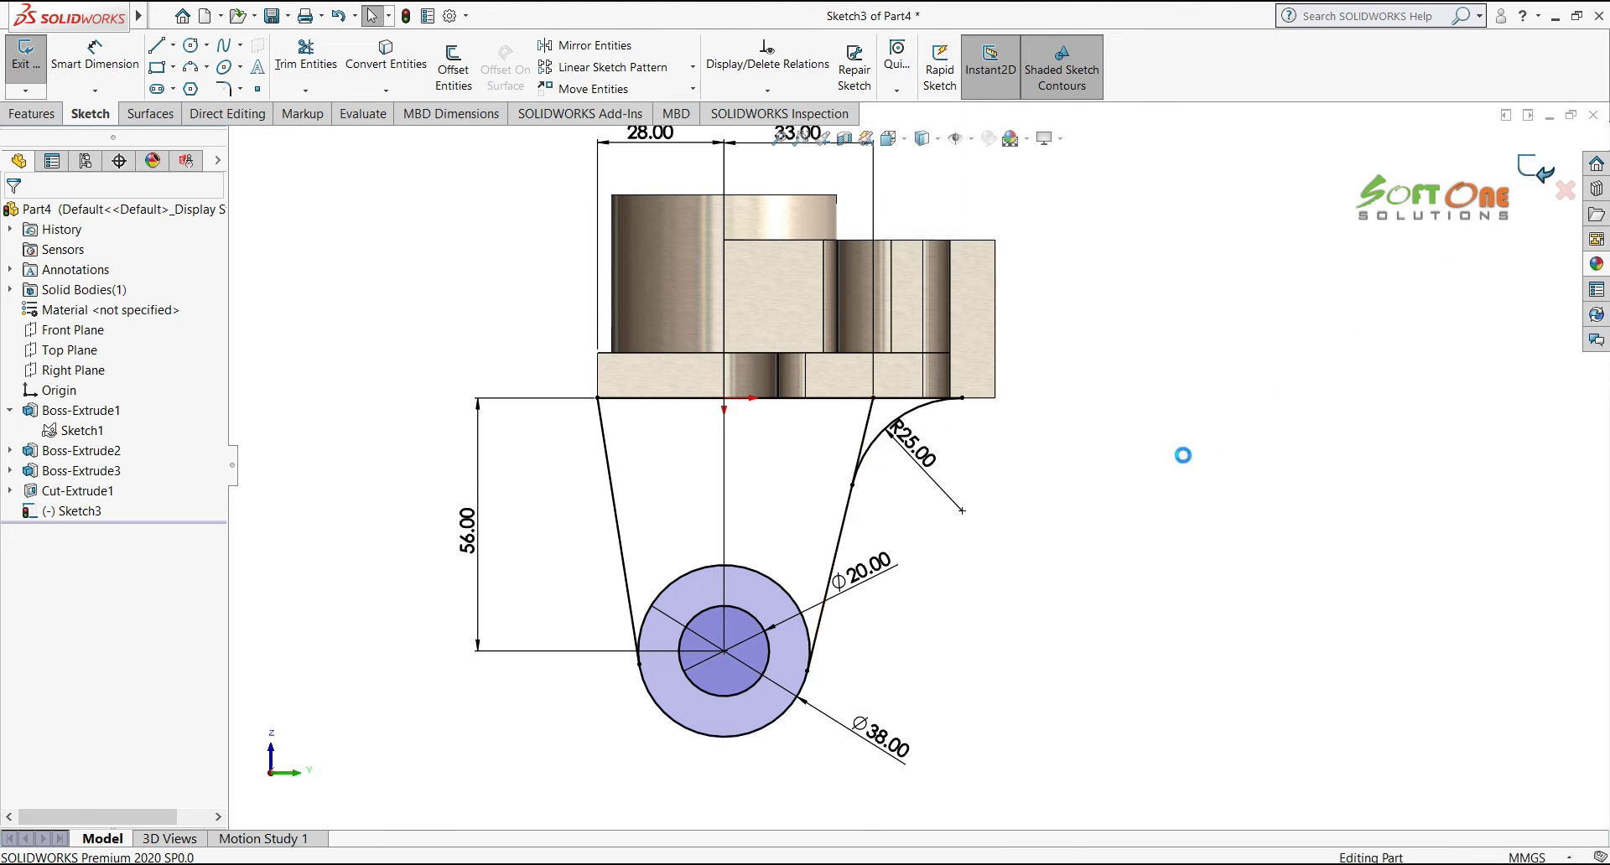
mouse_move(1082, 445)
middle_mouse_down()
mouse_move(999, 439)
mouse_move(1070, 441)
mouse_move(1100, 589)
middle_mouse_up()
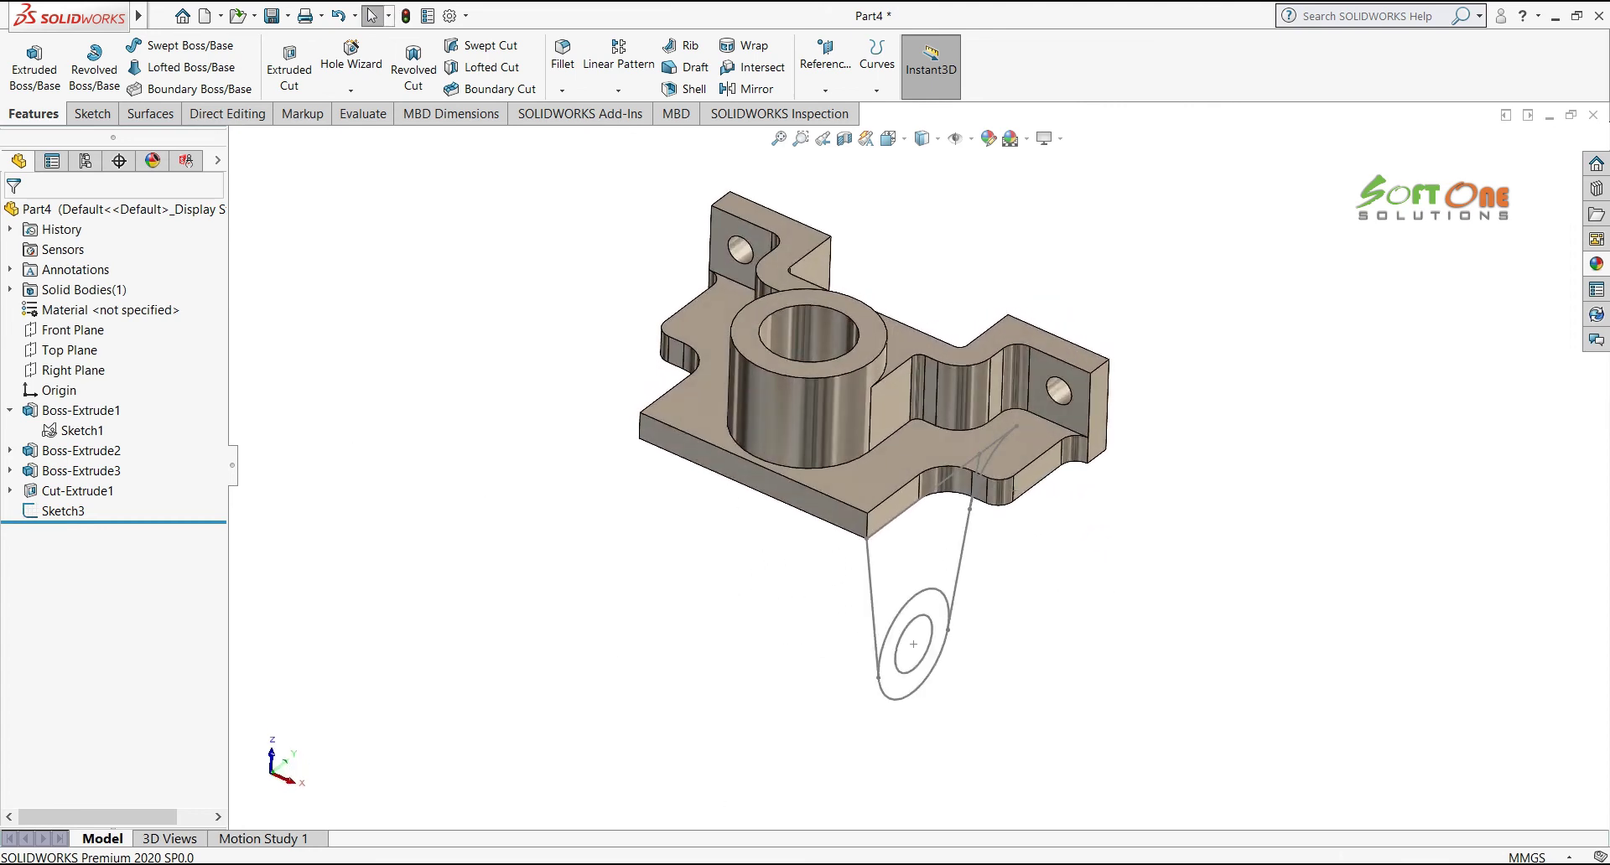
Check the reference drawing, then start a boss extrusion from the arm sketch using the tapered region and the adjoining R25 corner region
key("alt+Tab")
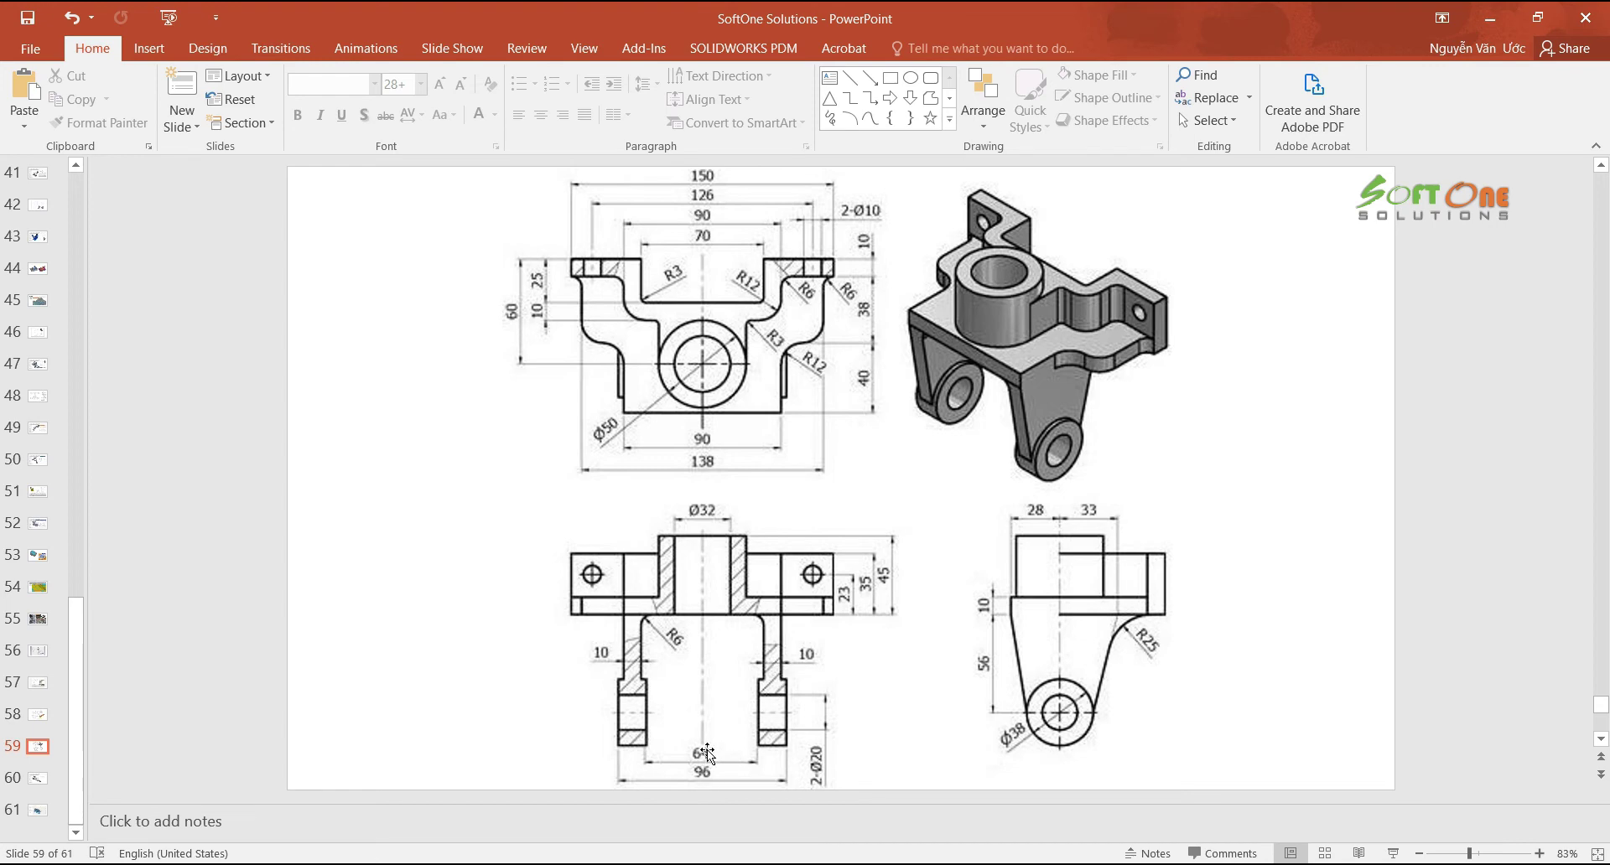
key("alt+Tab")
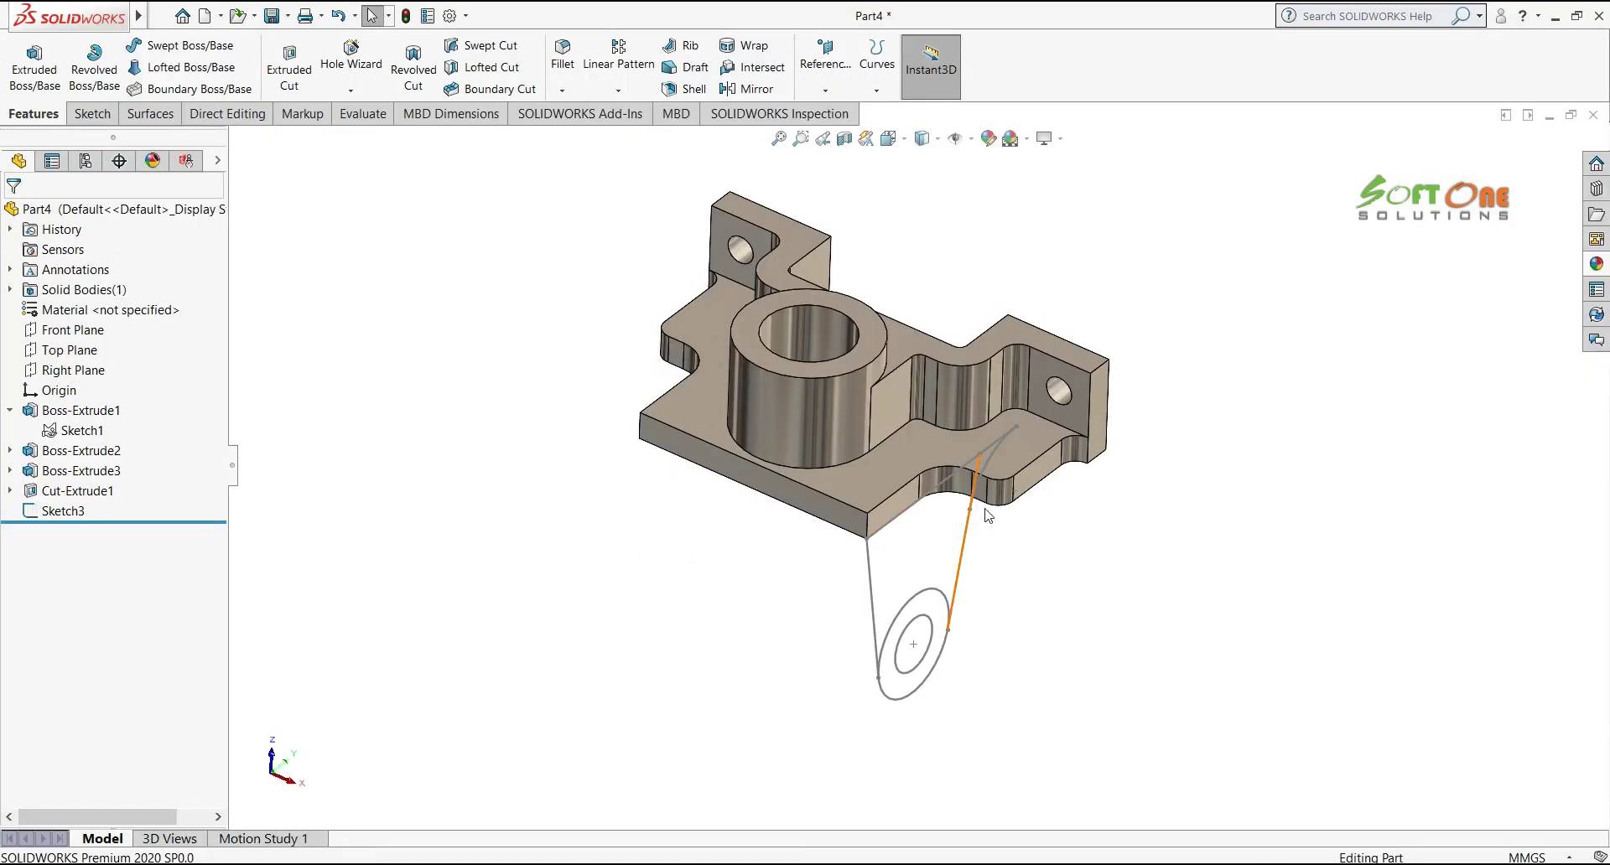
left_click(35, 69)
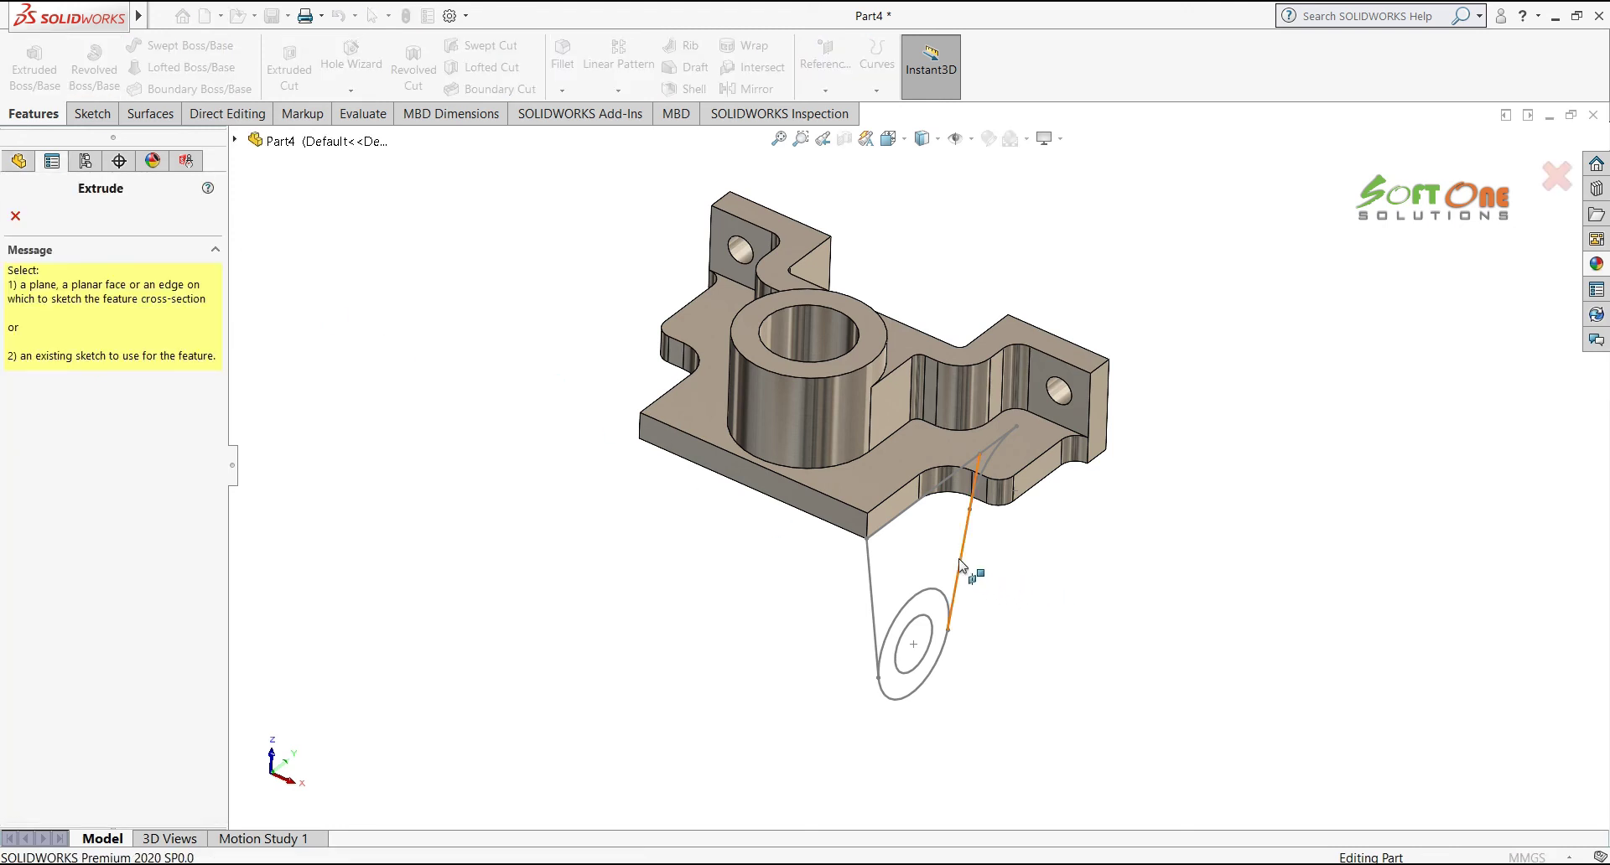
left_click(869, 577)
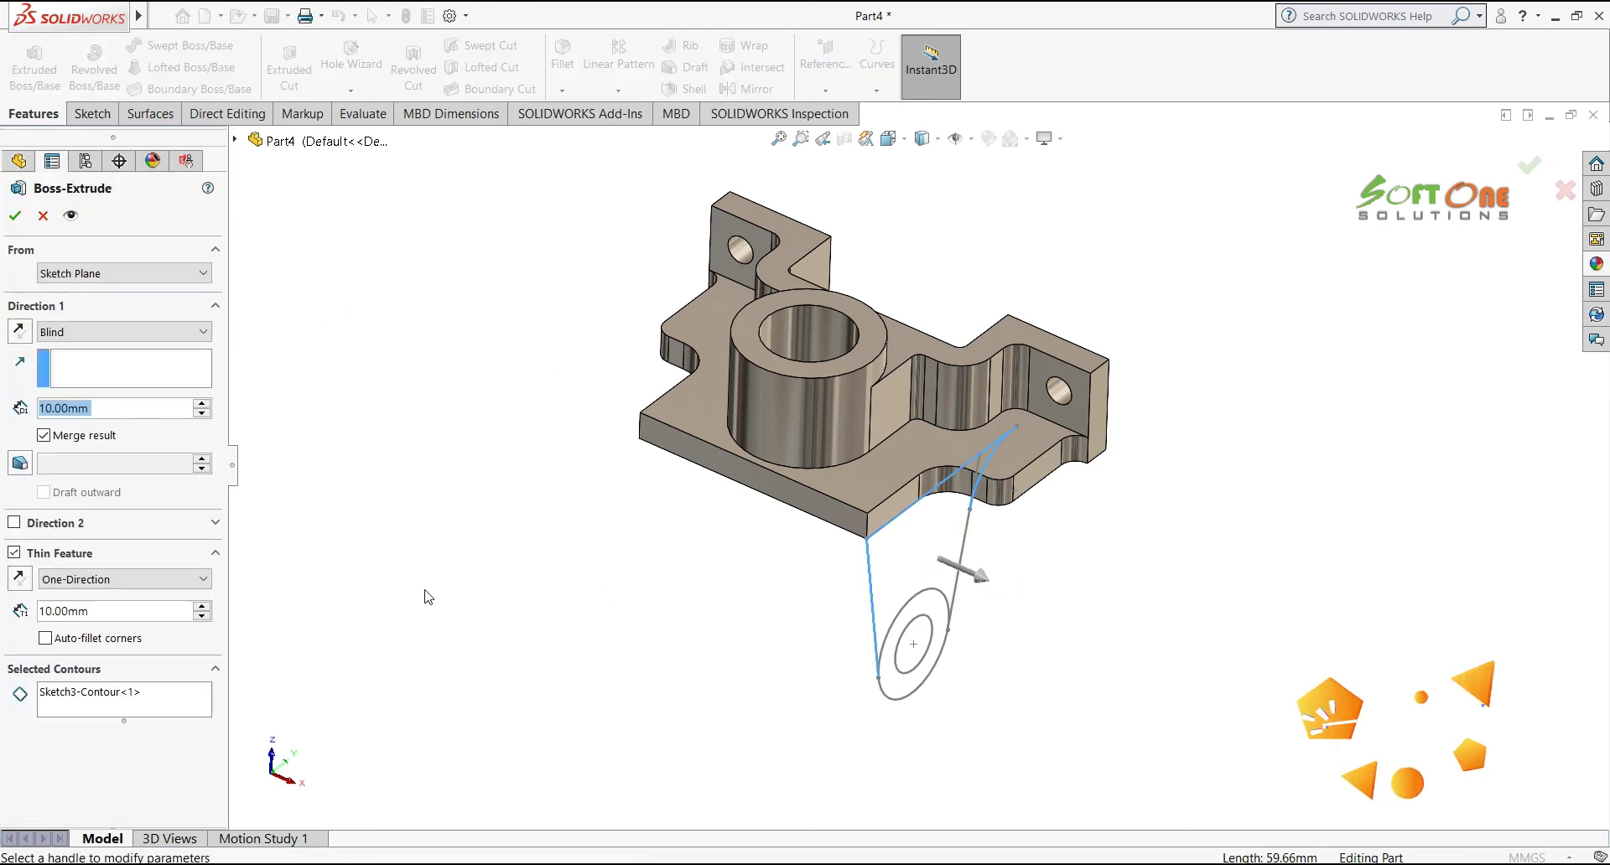
left_click(91, 696)
right_click(91, 696)
left_click(109, 705)
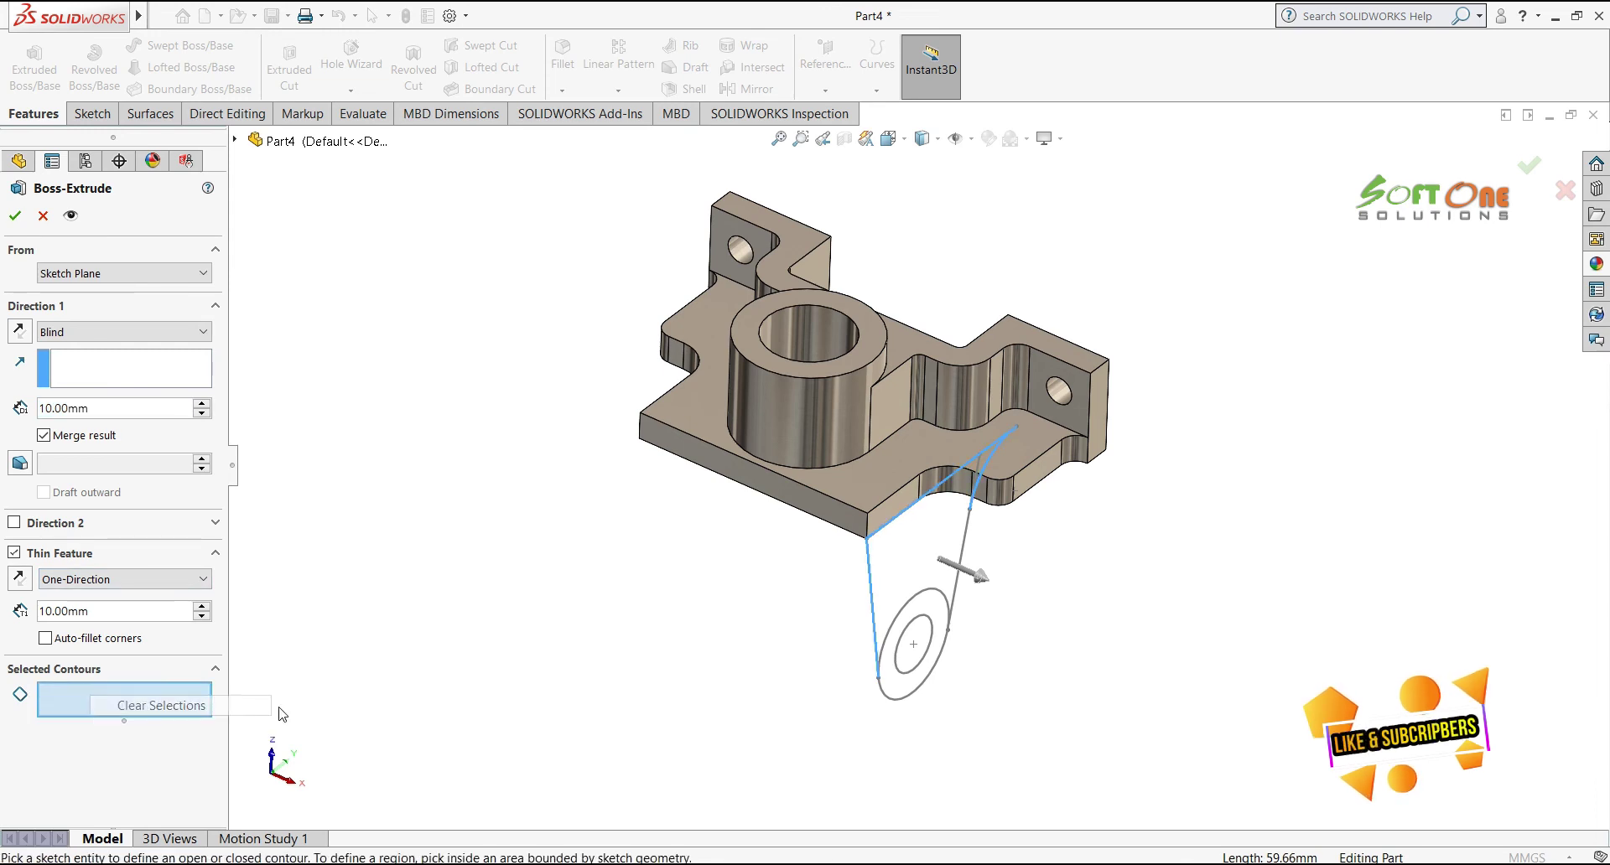
left_click(953, 551)
middle_click_drag(1064, 575, 1020, 377)
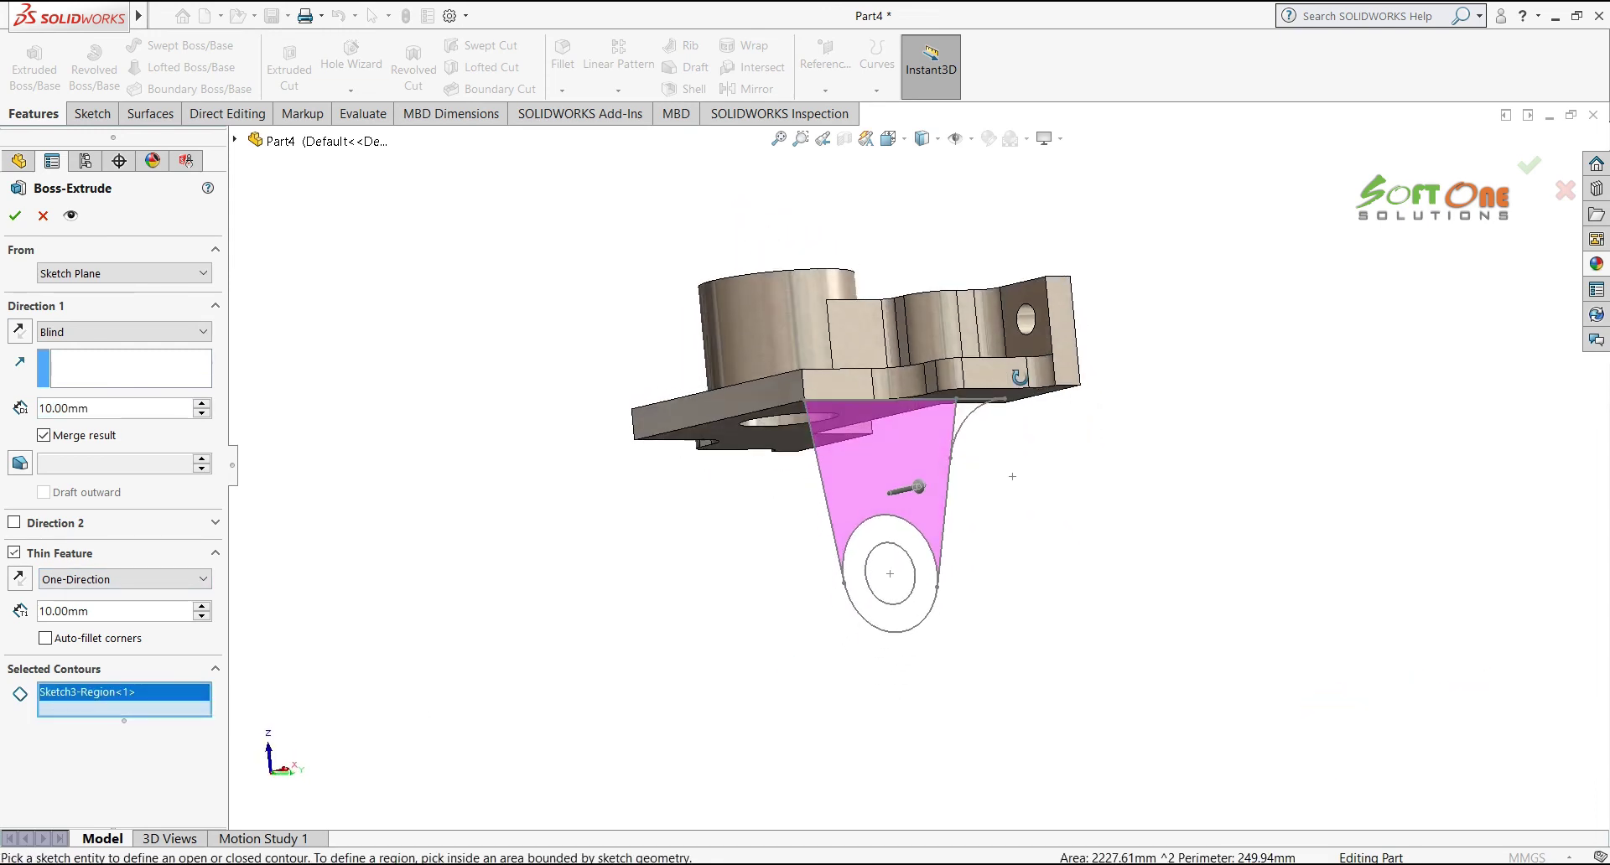
left_click(970, 416)
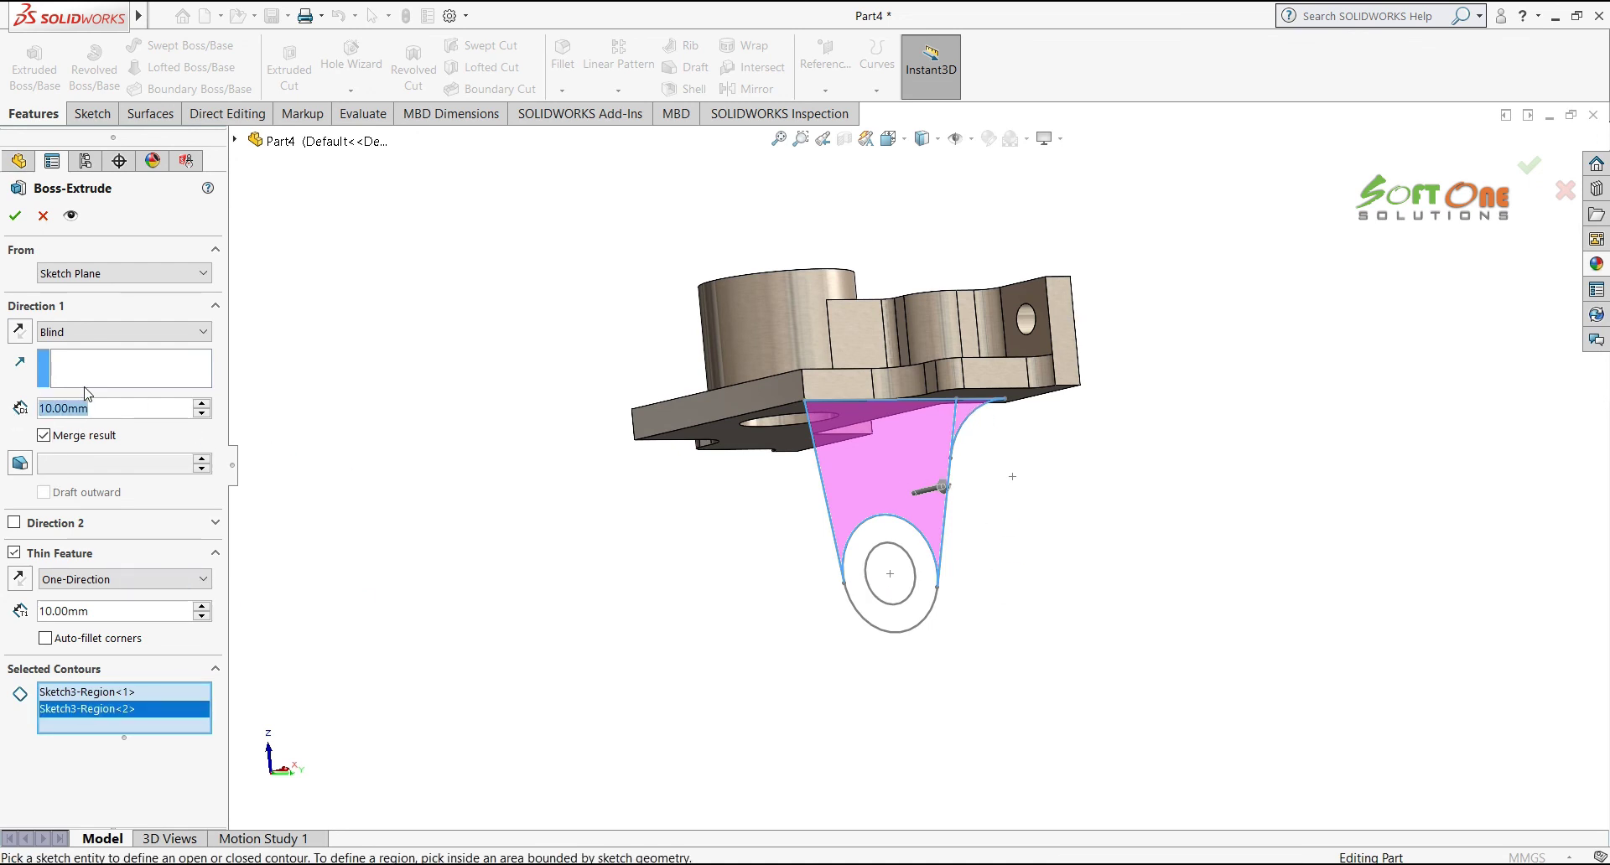
Extrude the two arm regions 10 mm blind in the reversed direction, with the thin feature turned off
left_click(15, 554)
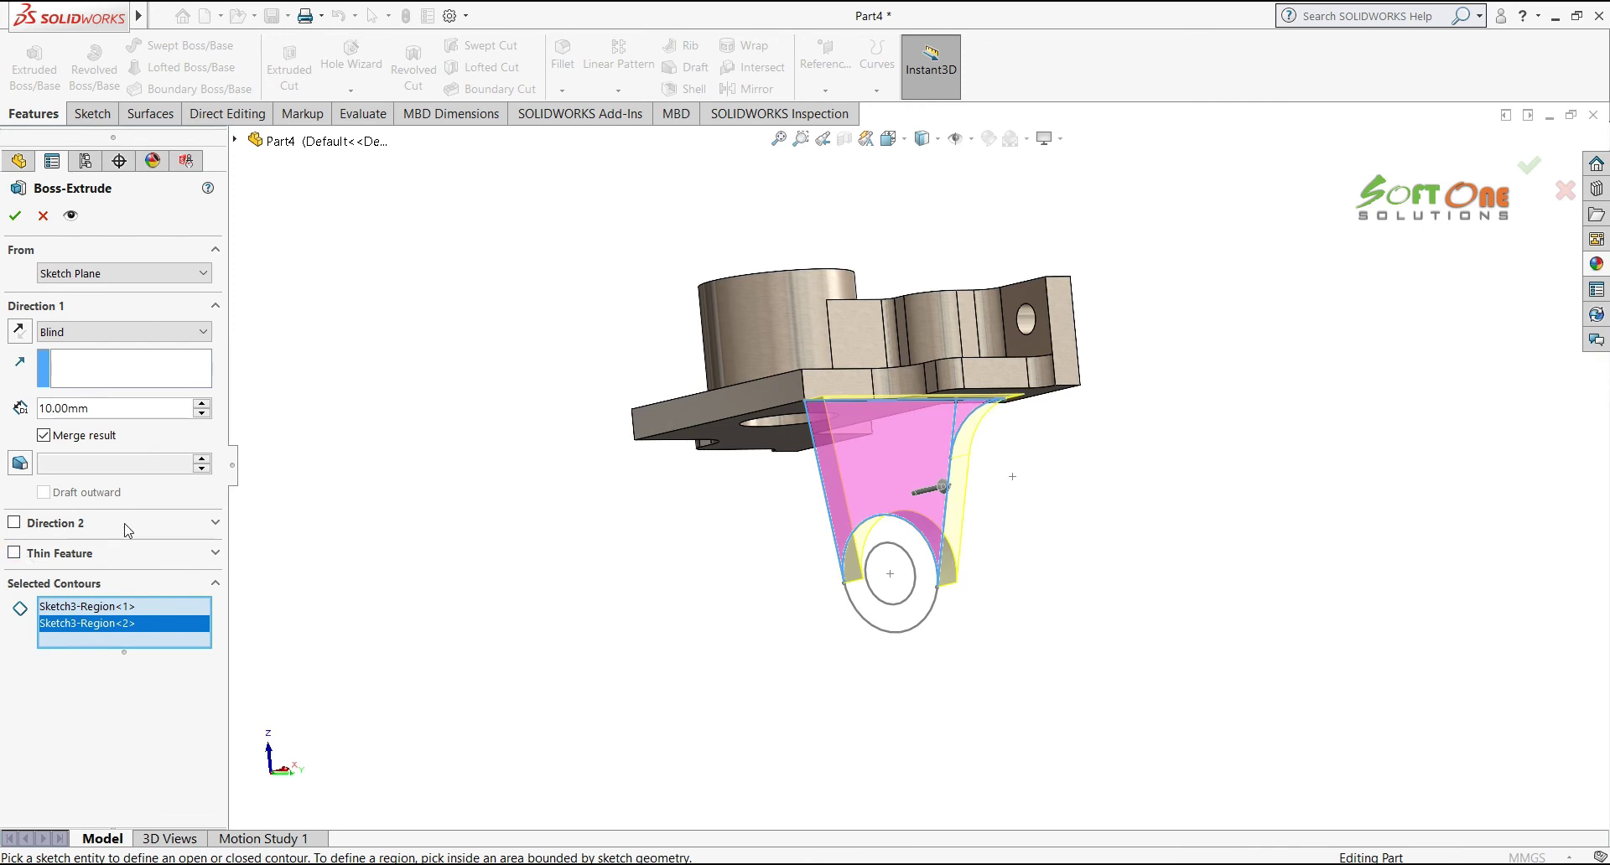
left_click(20, 332)
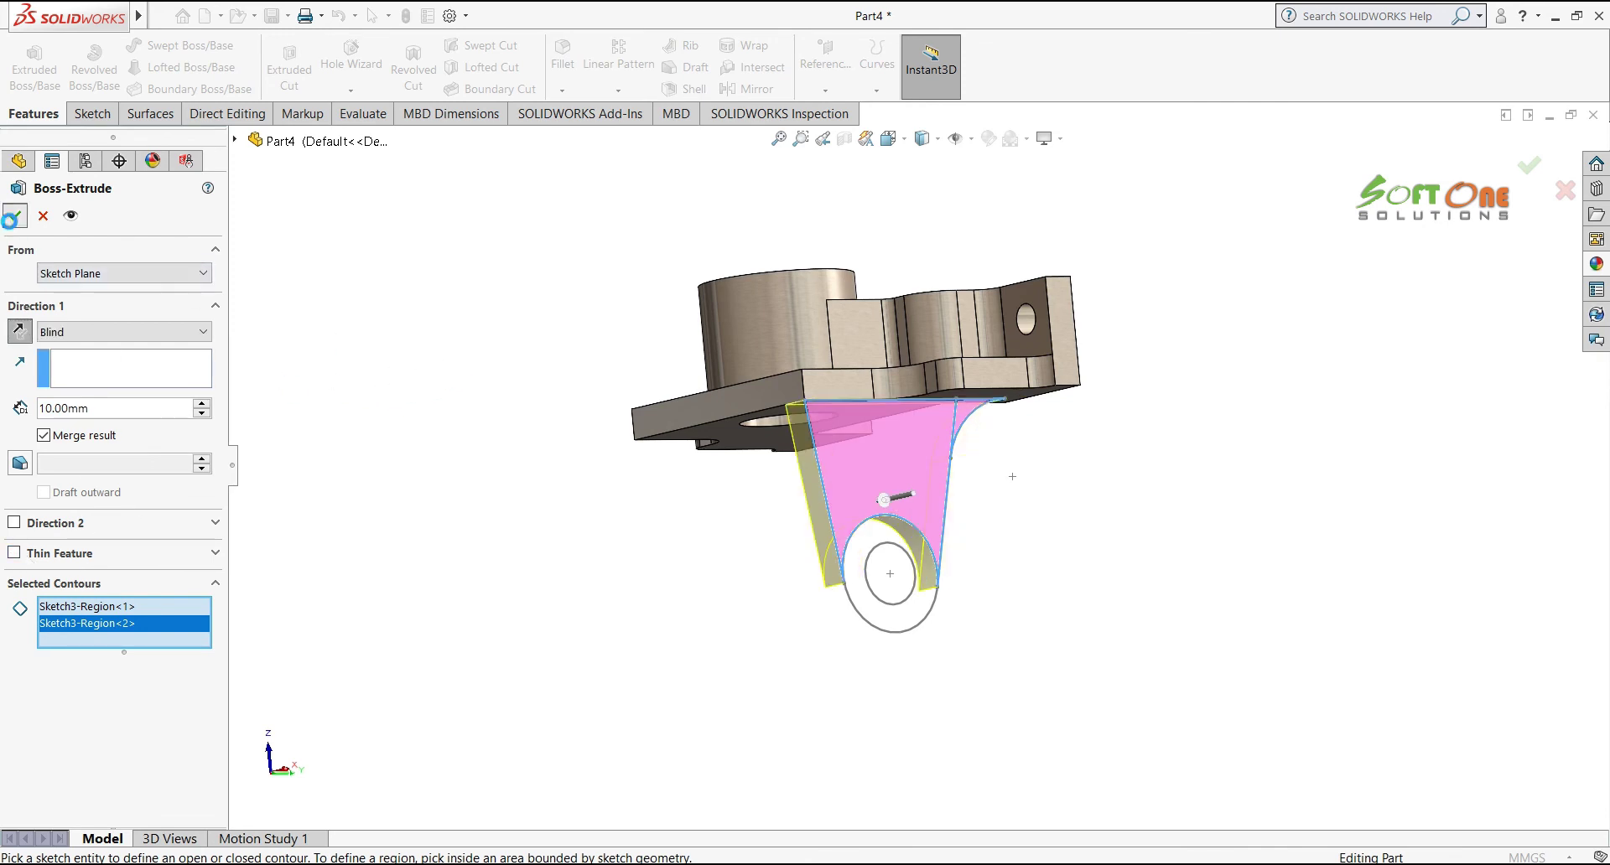
left_click(13, 216)
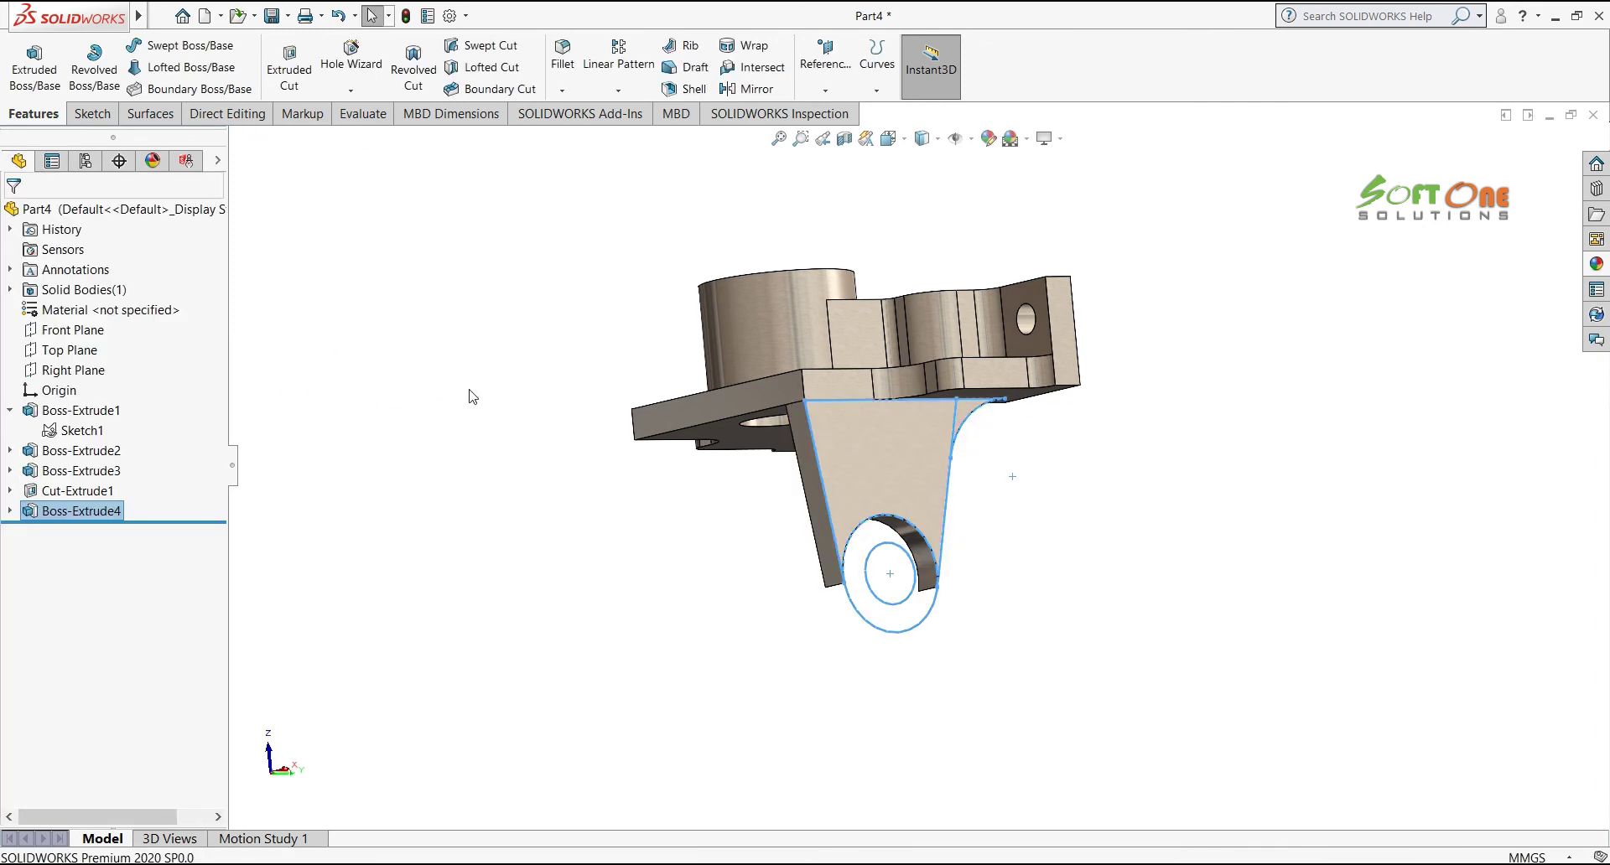
Show Sketch3 under the arm extrusion so it can be reused
left_click(11, 512)
left_click(74, 533)
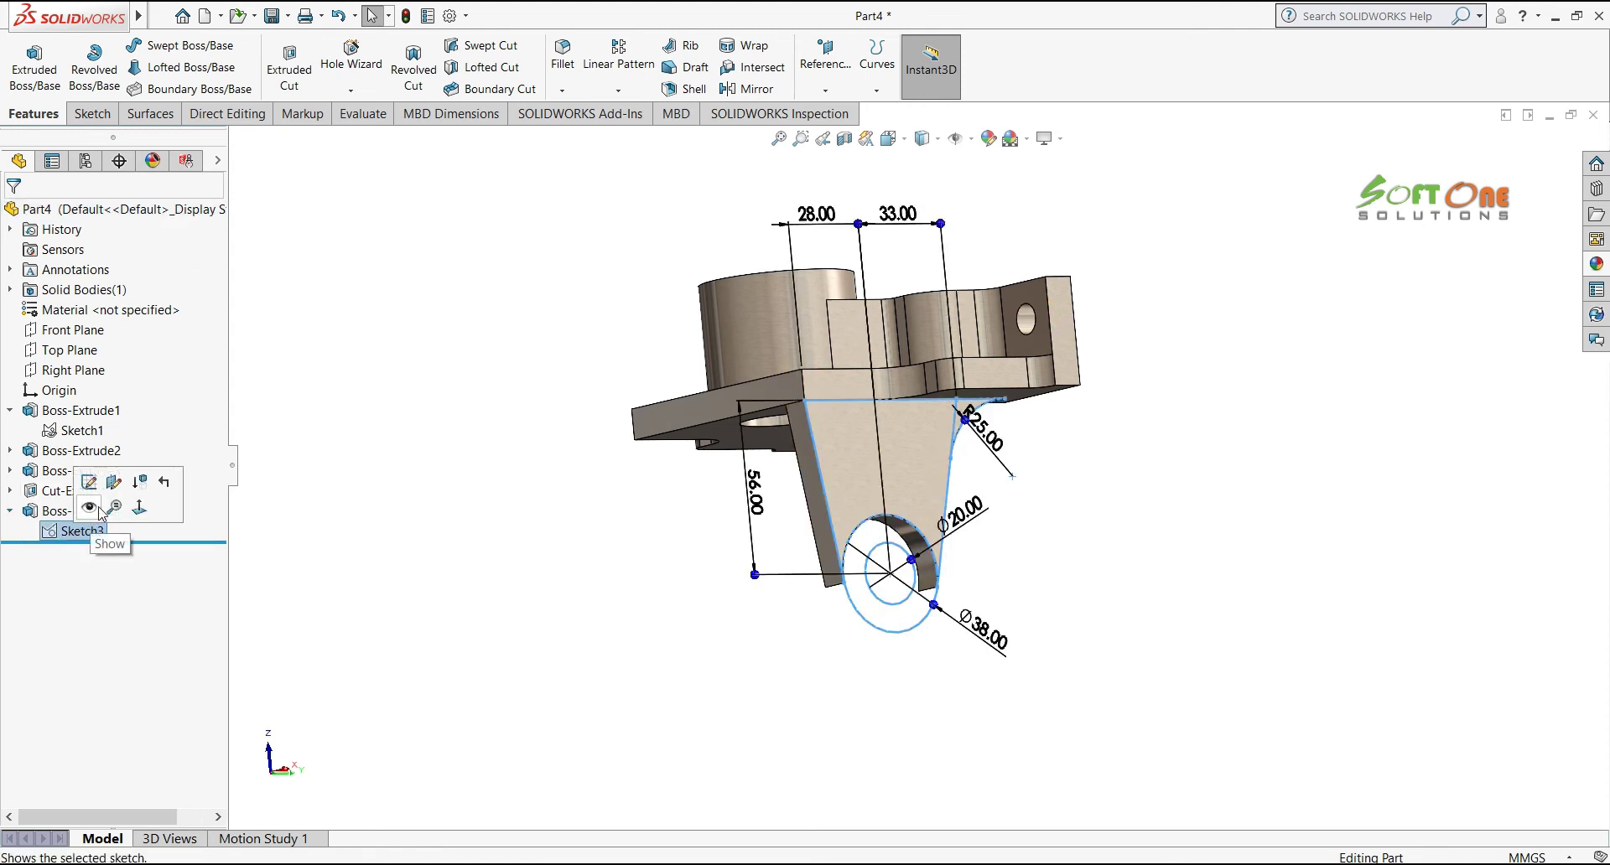
left_click(99, 513)
Start a boss extrusion from the shown sketch using only the ring region between the 20 mm and 38 mm circles
left_click(34, 67)
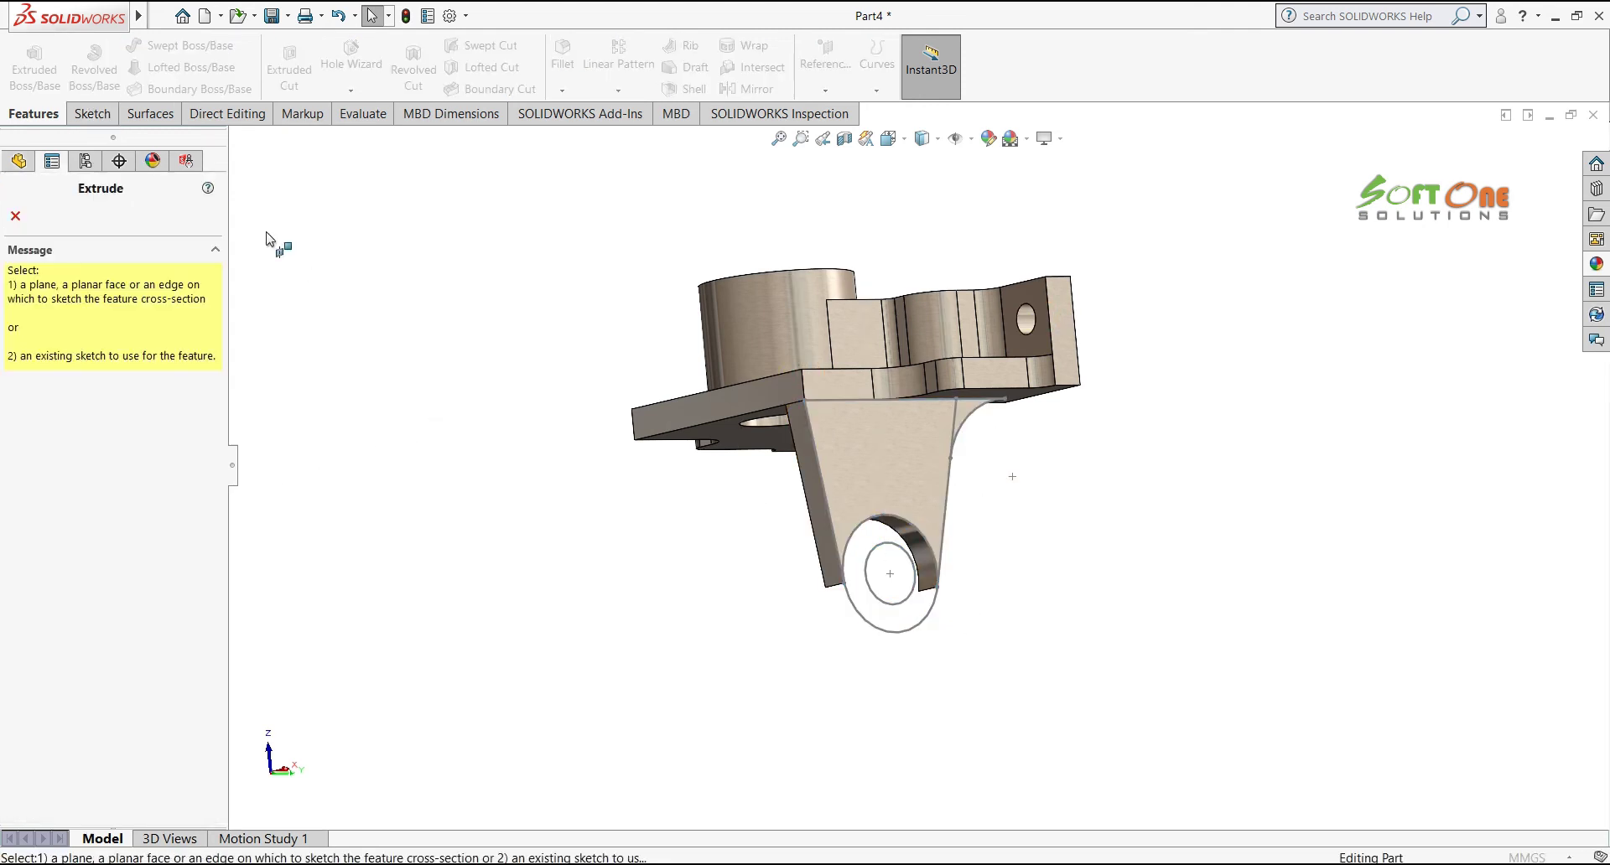
left_click(883, 604)
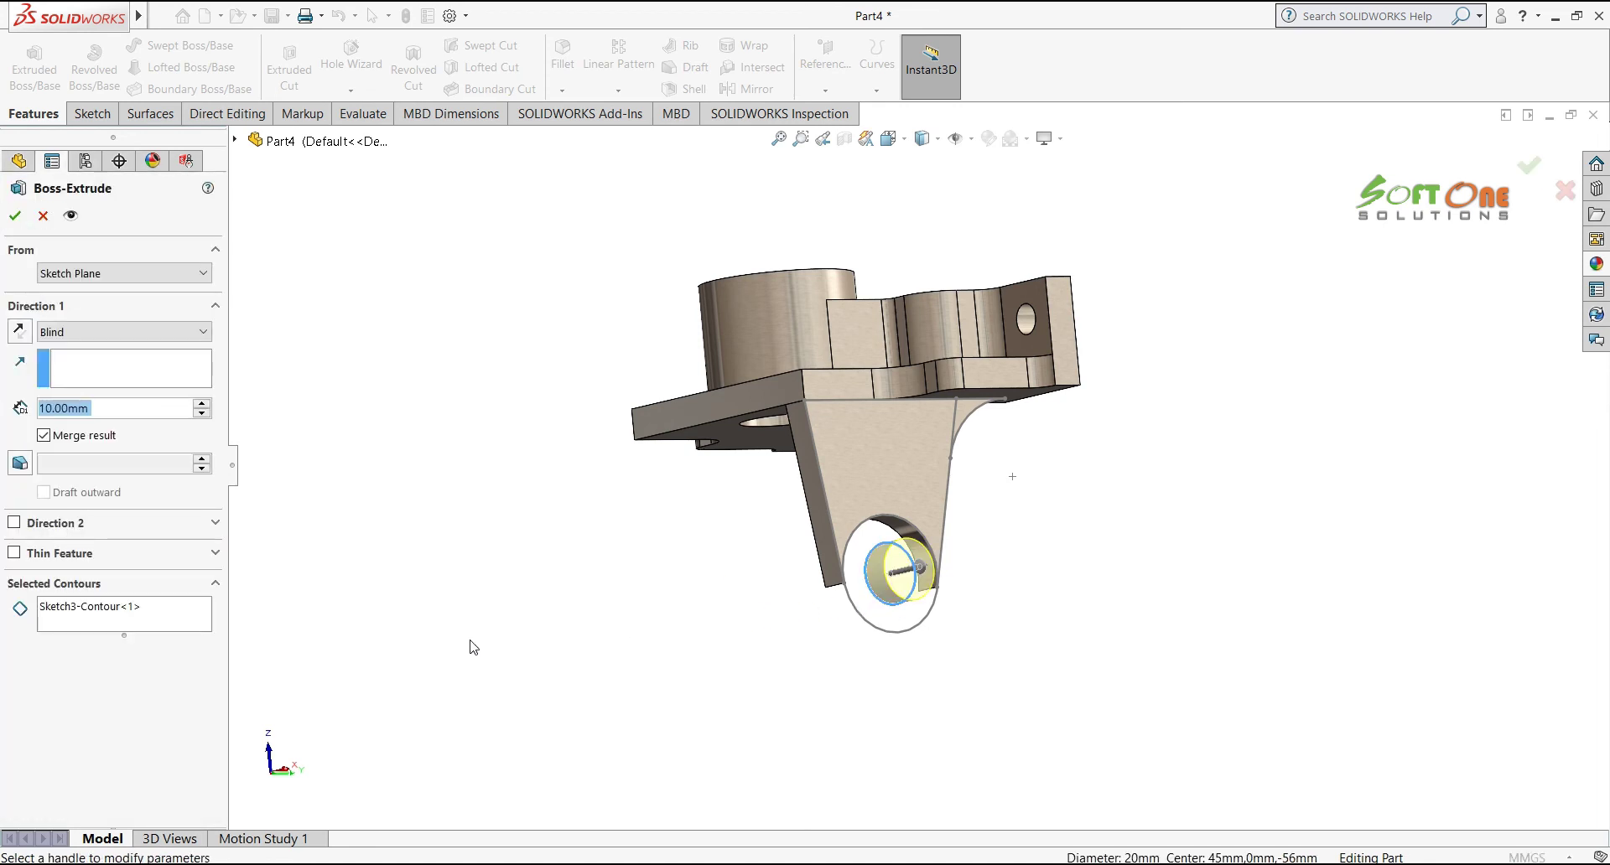
right_click(59, 623)
left_click(100, 625)
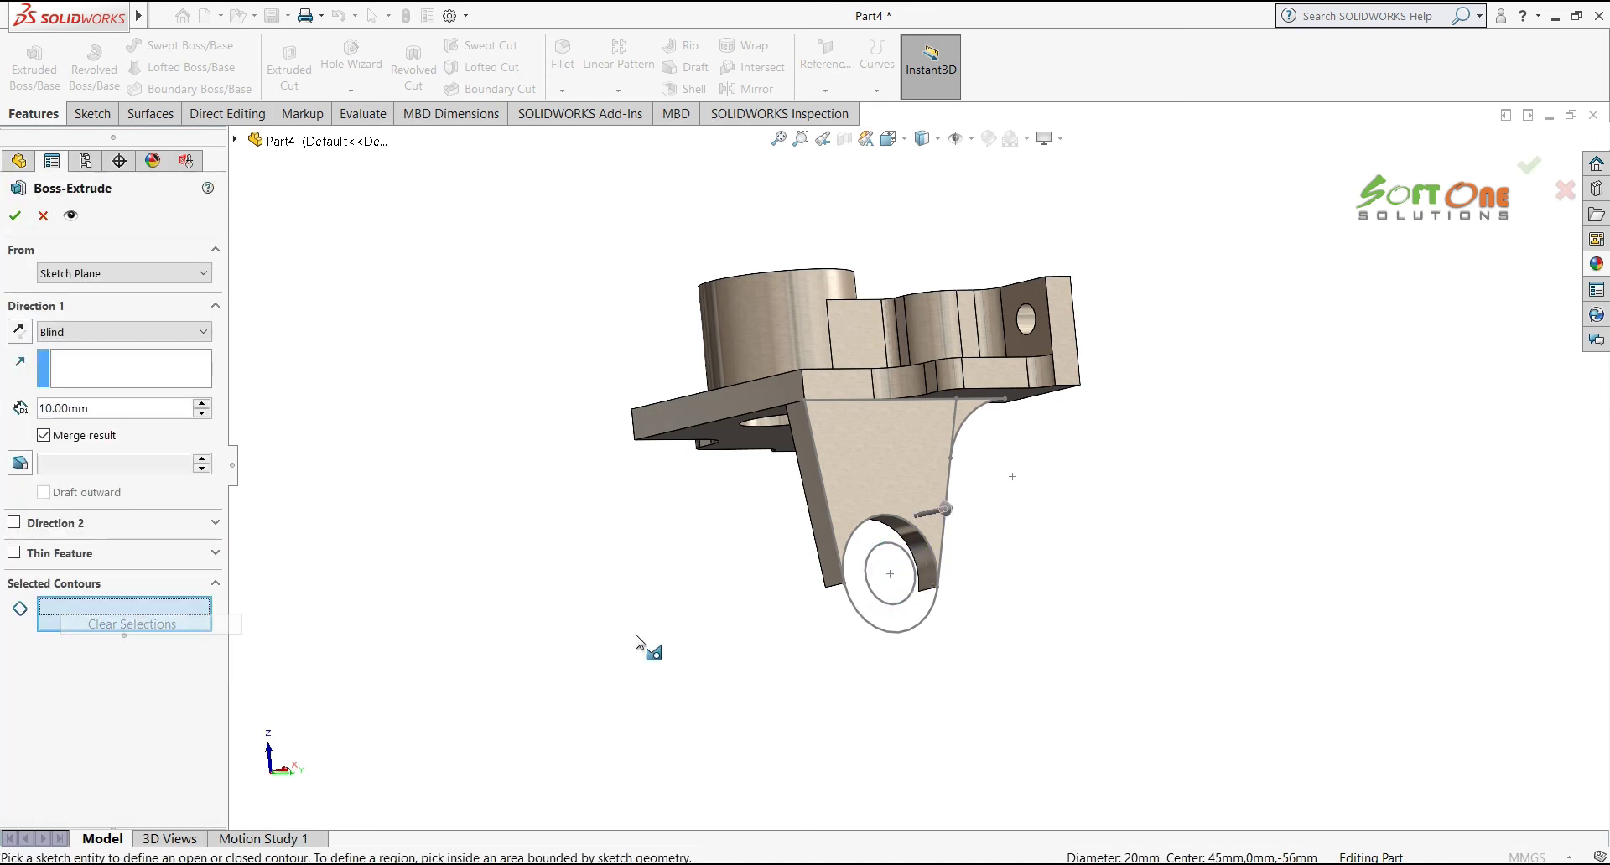
left_click(890, 627)
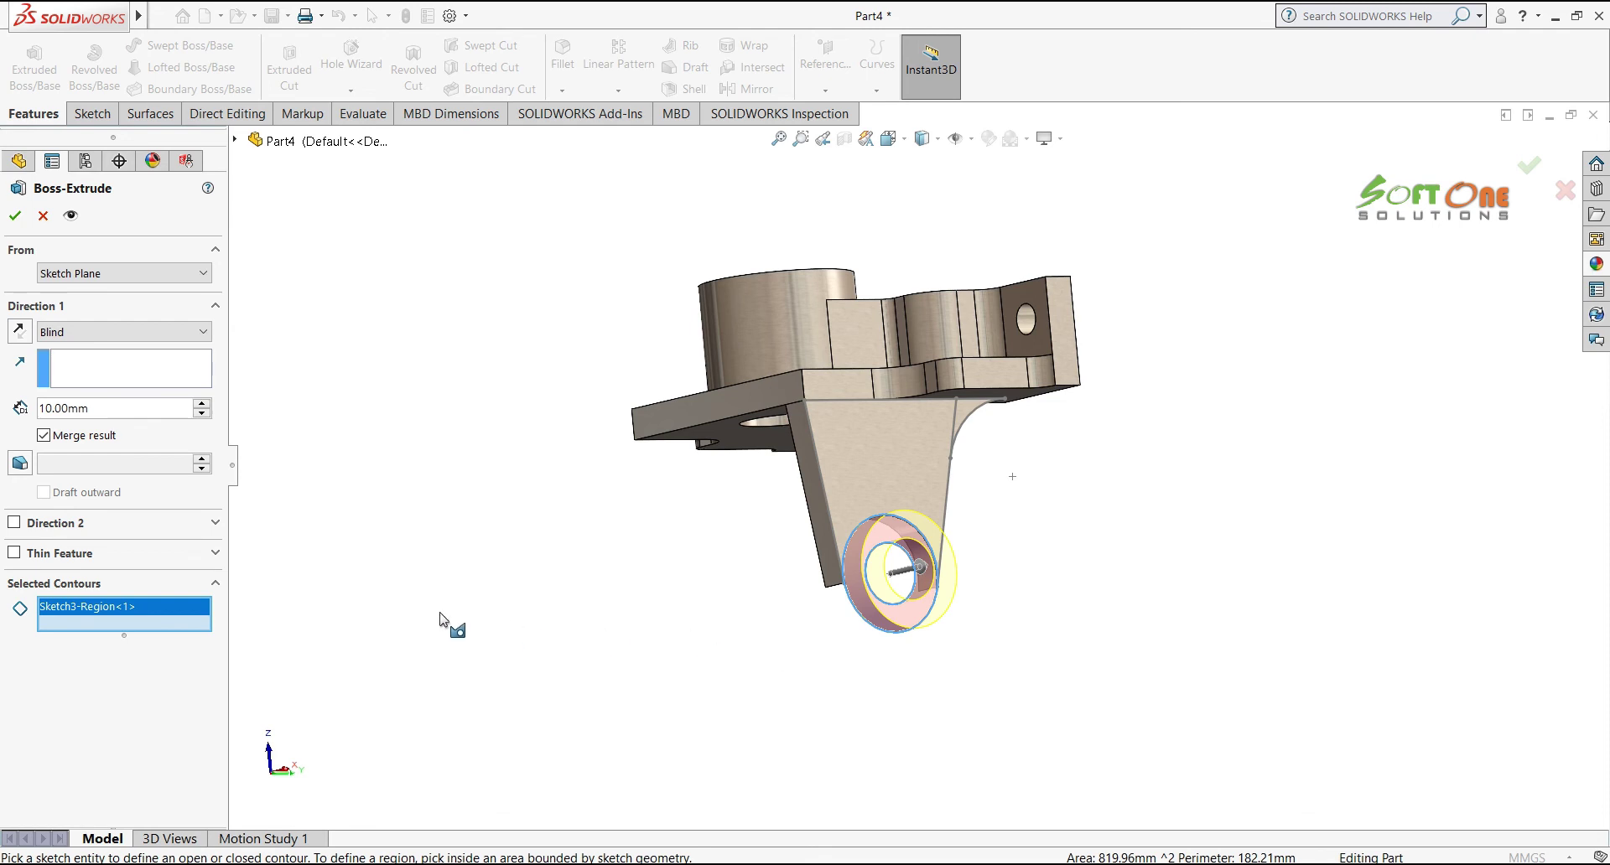
Extrude the ring in two blind directions, 3 mm in Direction 1 and 13 mm in Direction 2, merged with the arm
left_click(14, 522)
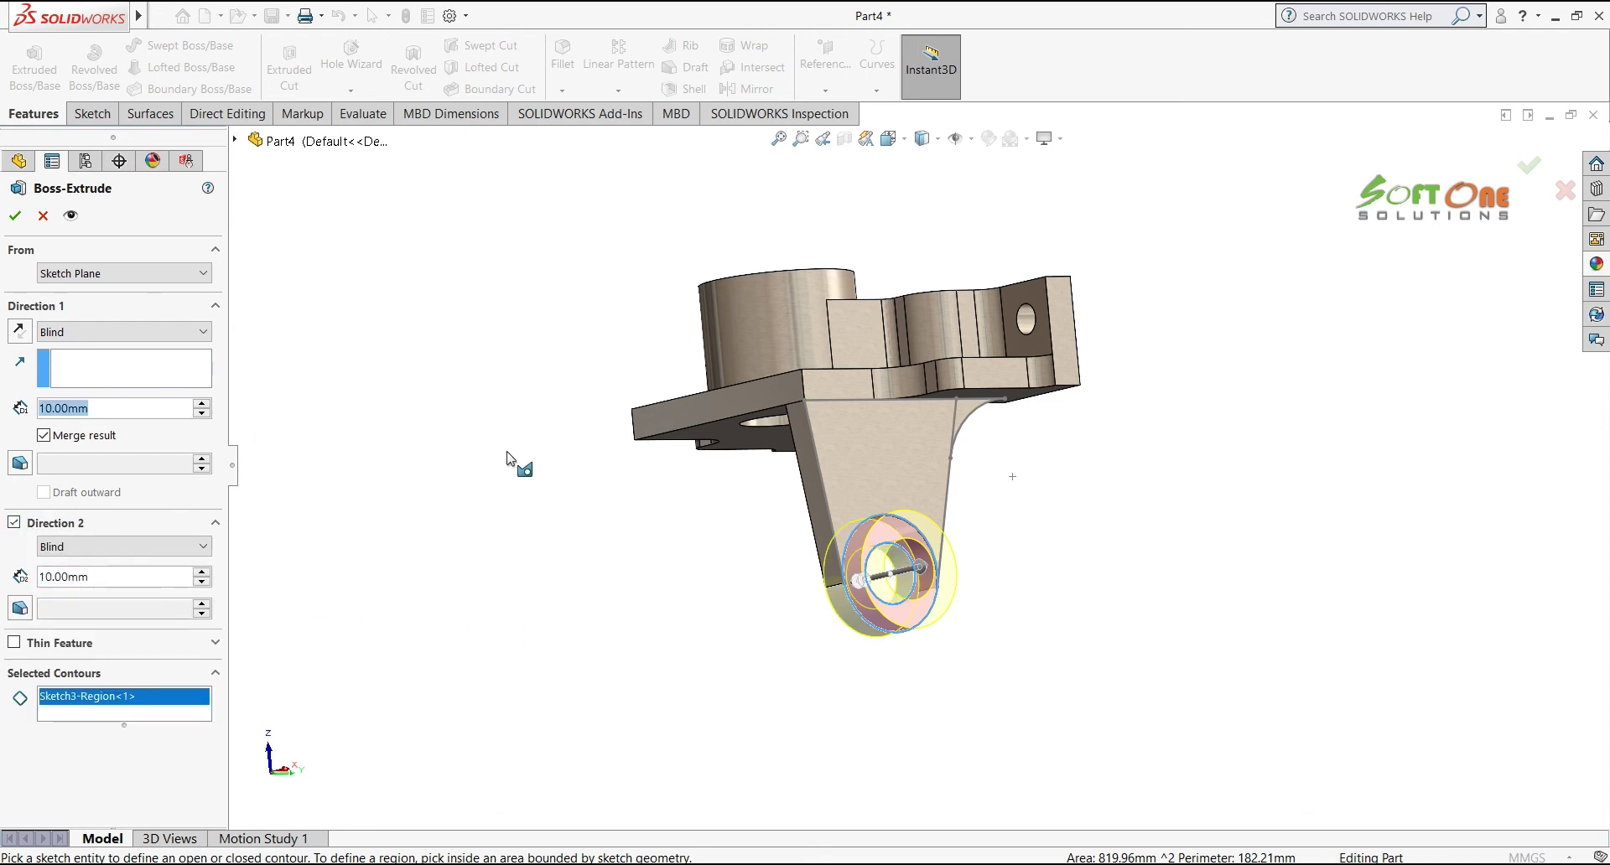
type("3")
key("Return")
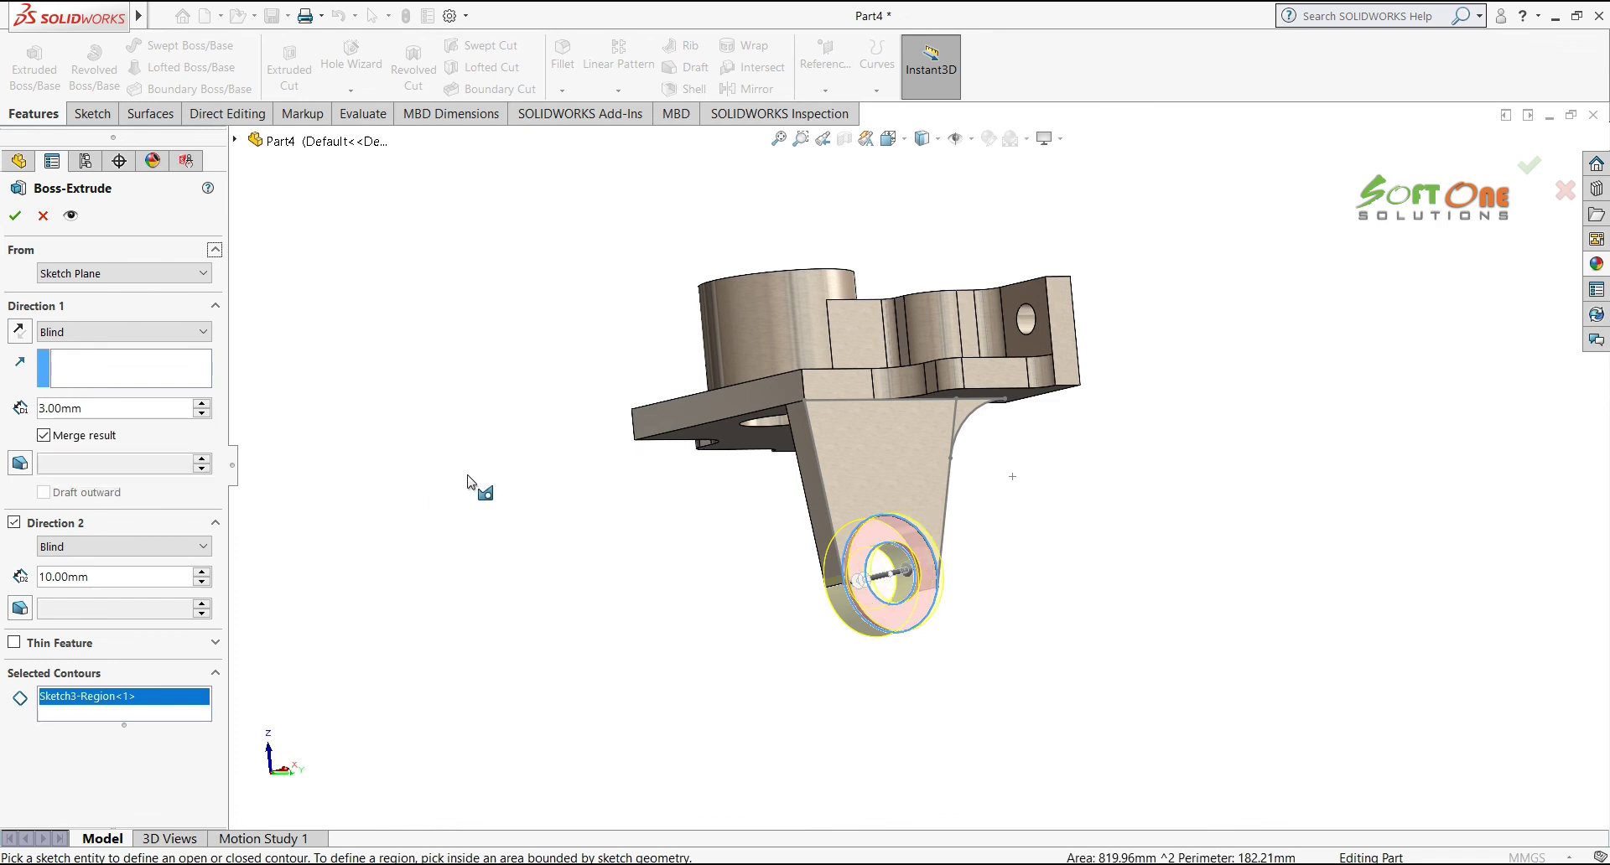
middle_click_drag(467, 482, 561, 467)
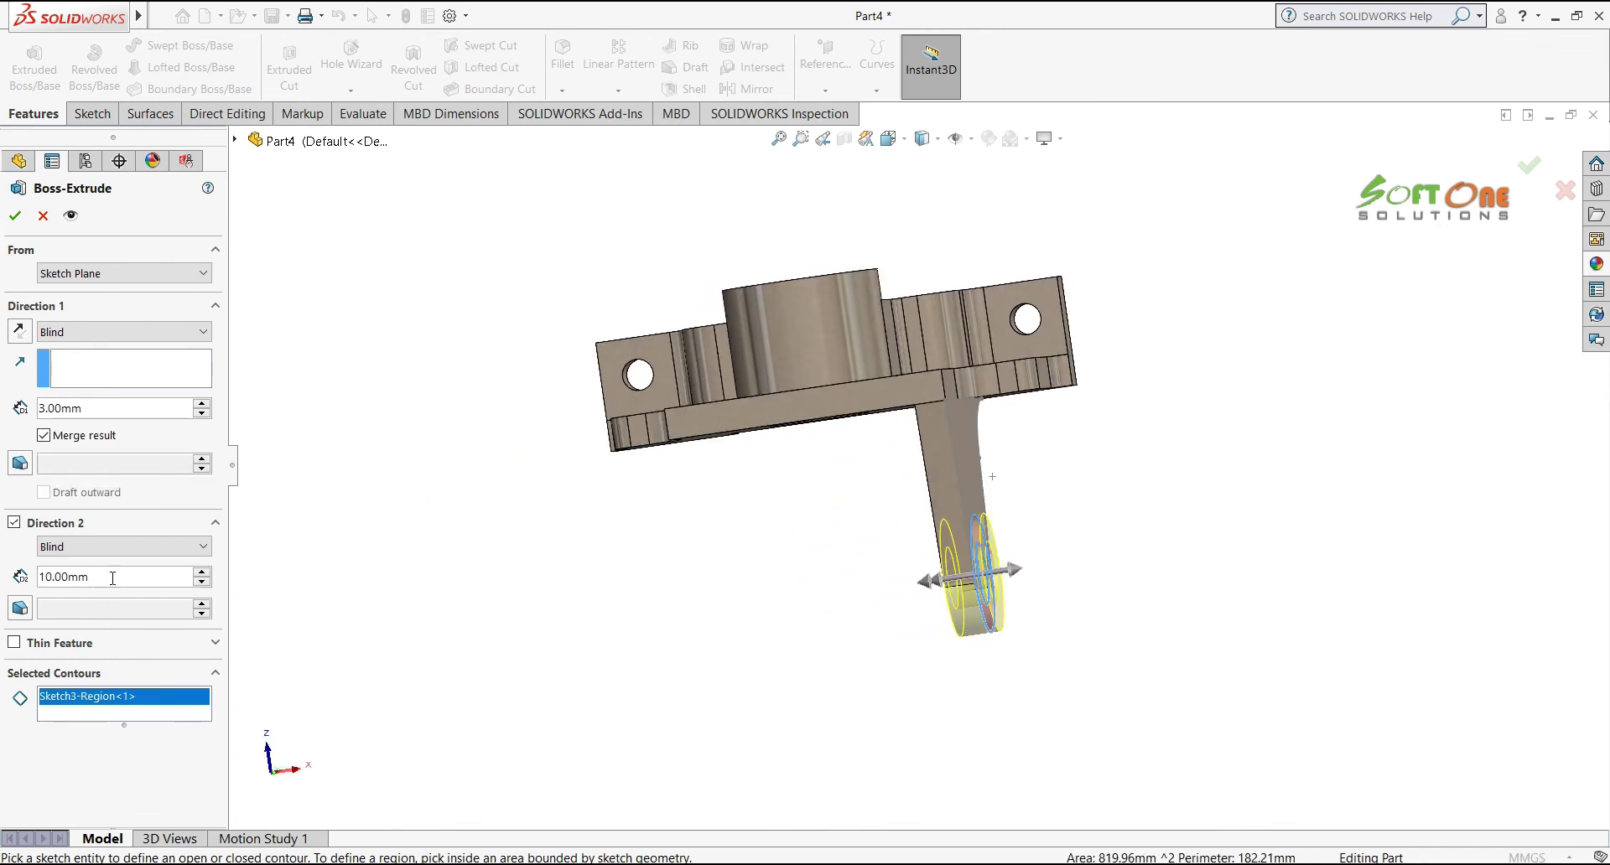
type("13")
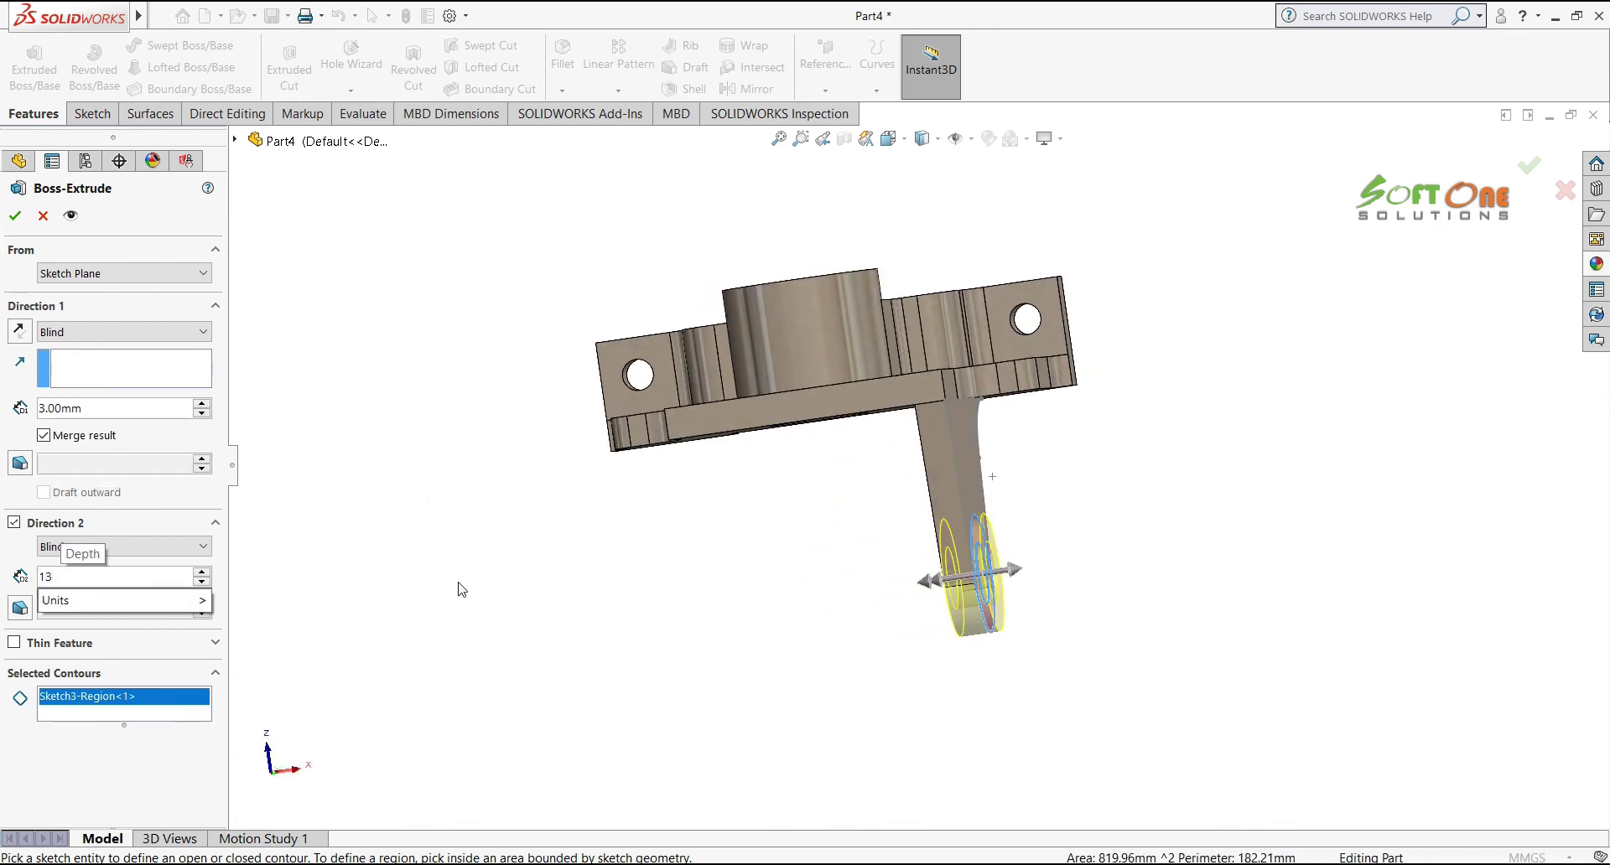
key("Return")
mouse_move(492, 546)
middle_mouse_down()
mouse_move(514, 540)
mouse_move(481, 550)
middle_mouse_up()
left_click(15, 217)
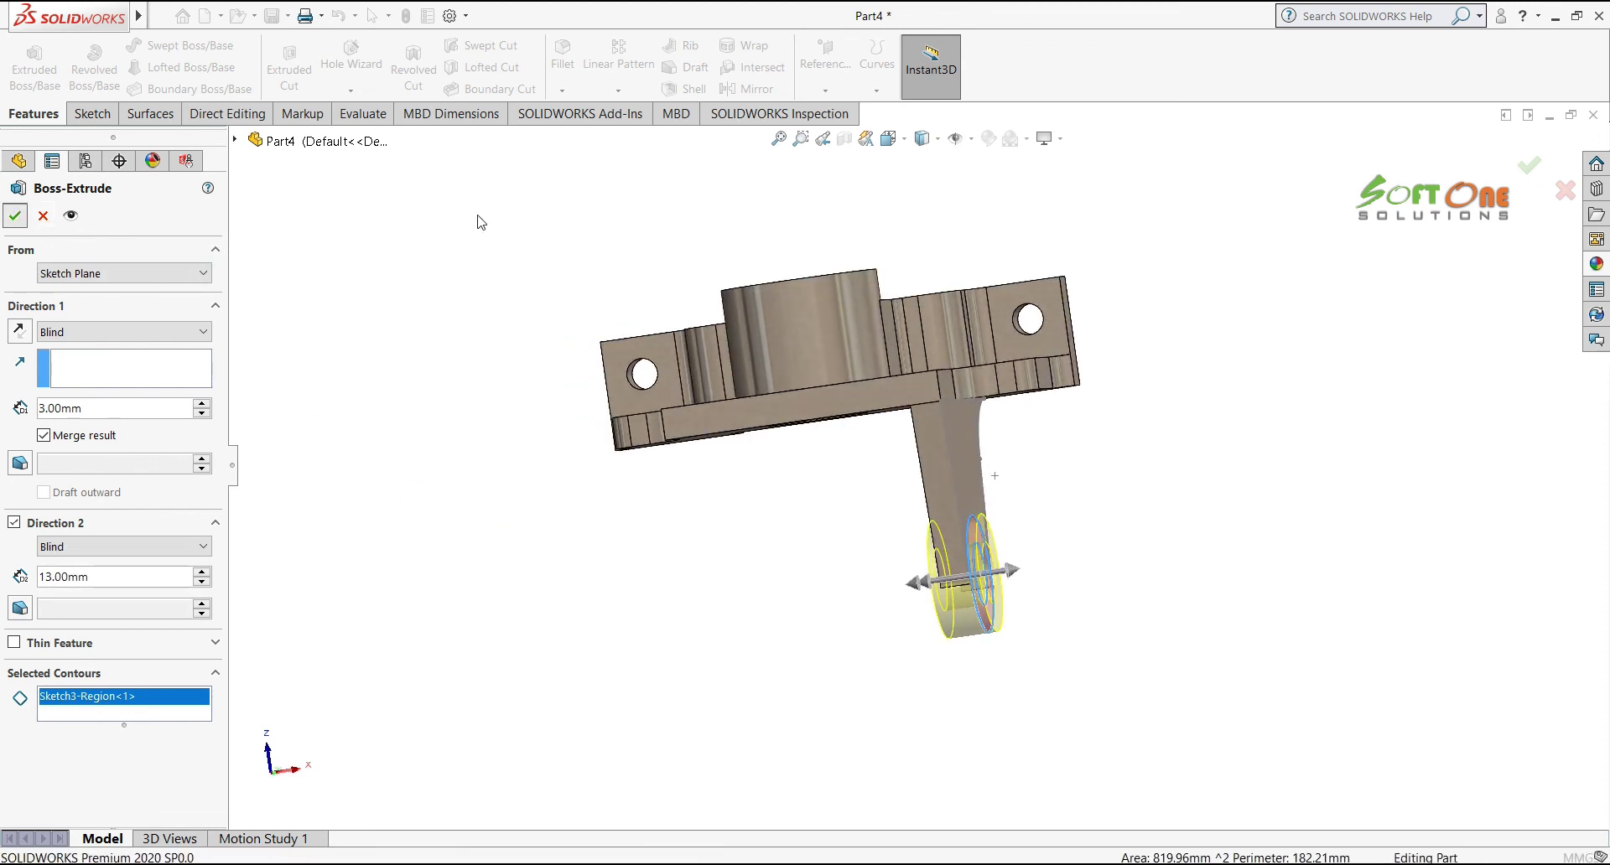
Hide the arm sketch and fit the whole bracket in a 3D view
middle_click_drag(476, 232, 449, 245)
left_click(960, 422)
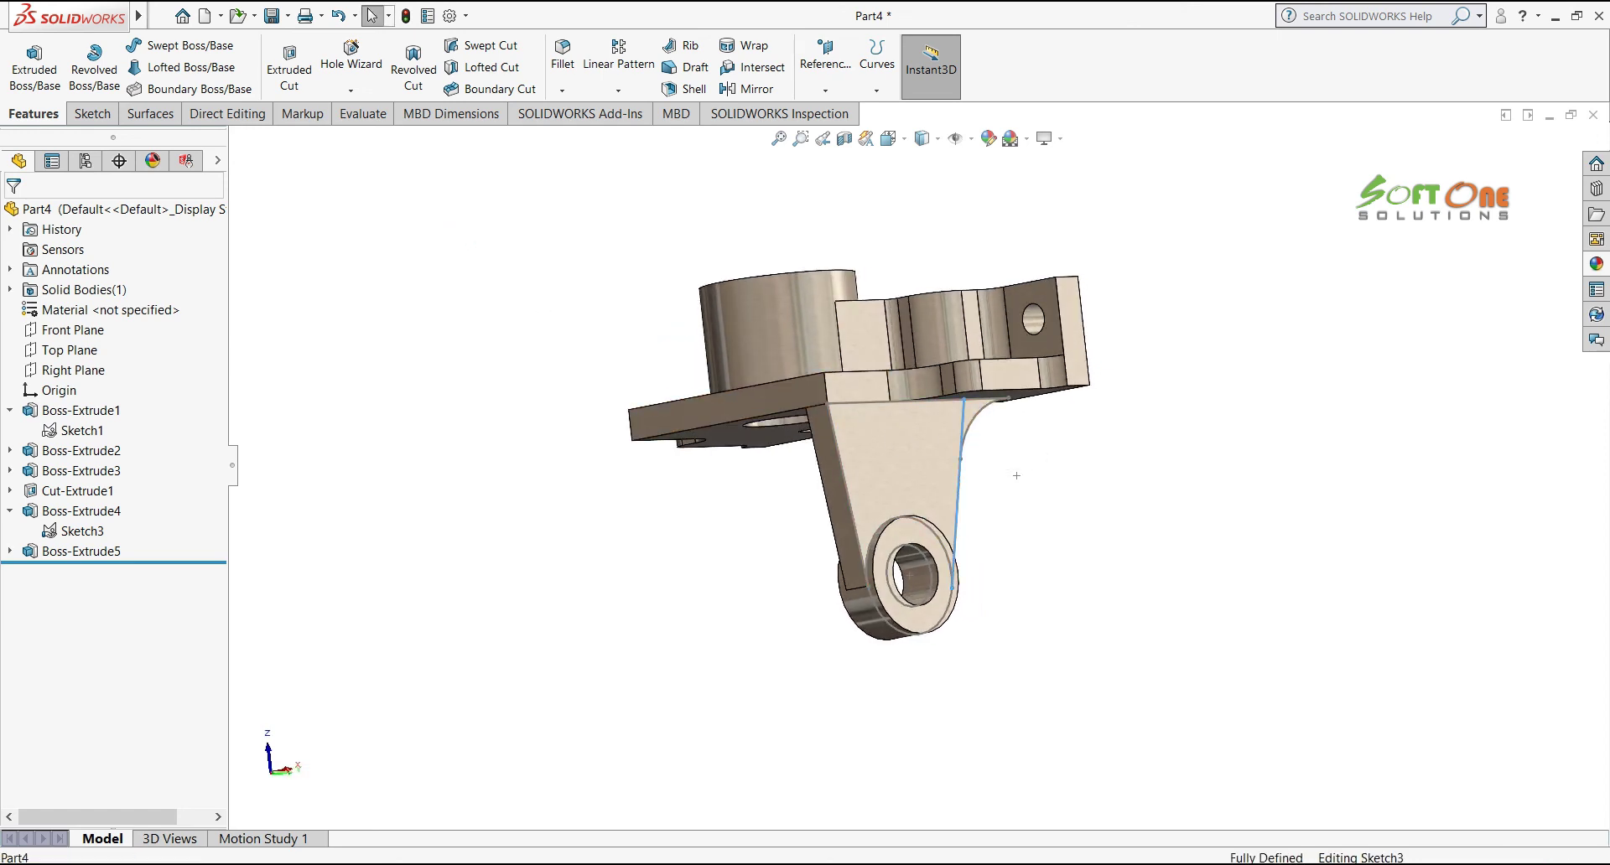
left_click(1033, 374)
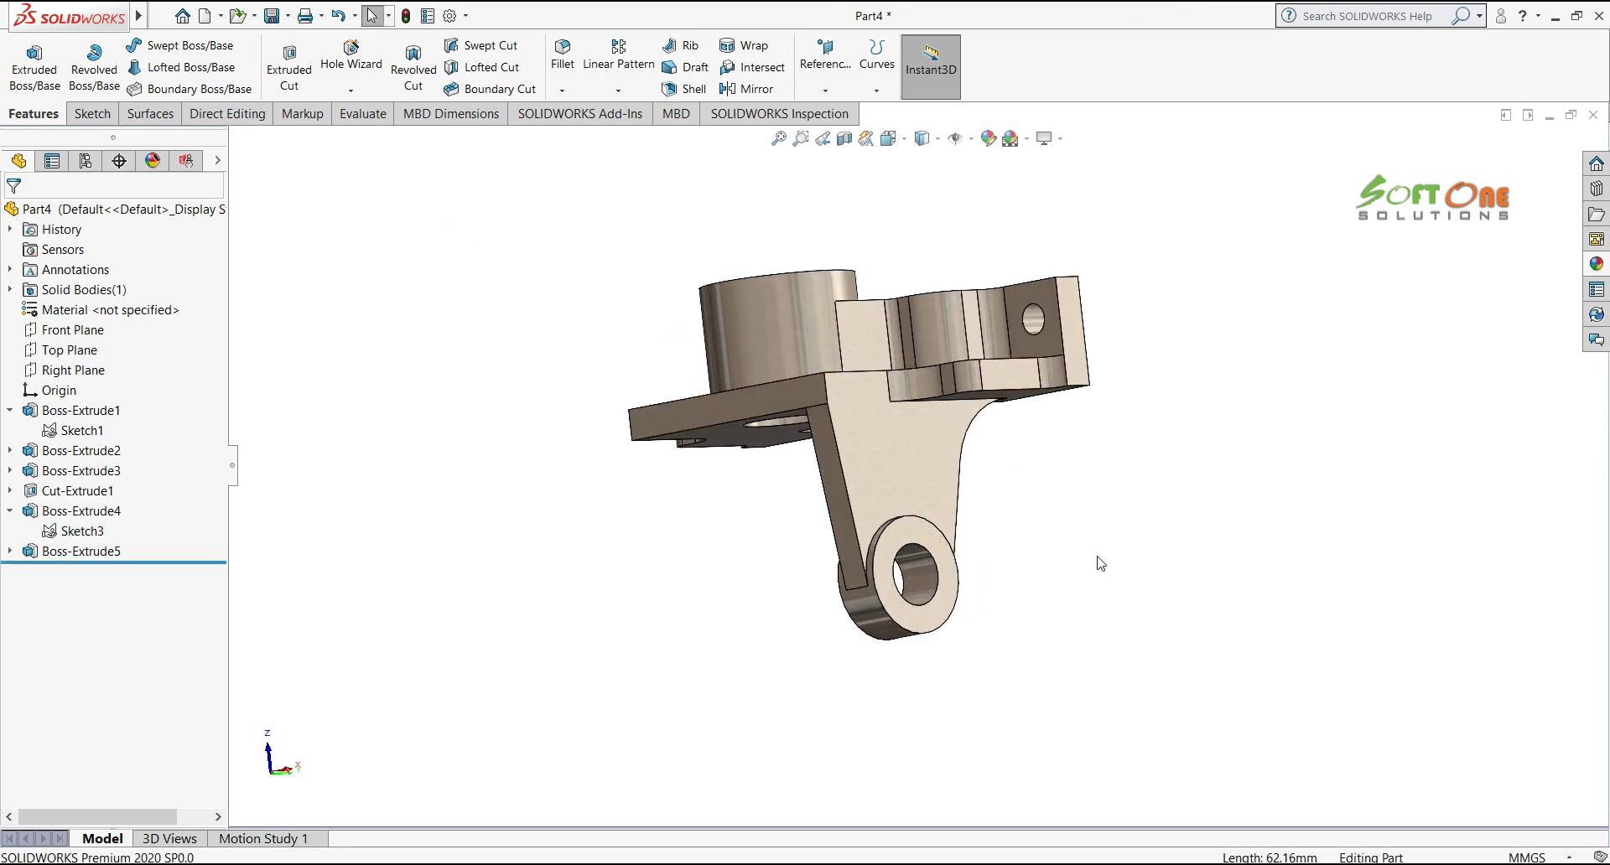
left_click(1097, 557)
mouse_move(1101, 557)
middle_mouse_down()
mouse_move(1103, 646)
mouse_move(1237, 654)
middle_mouse_up()
key("f")
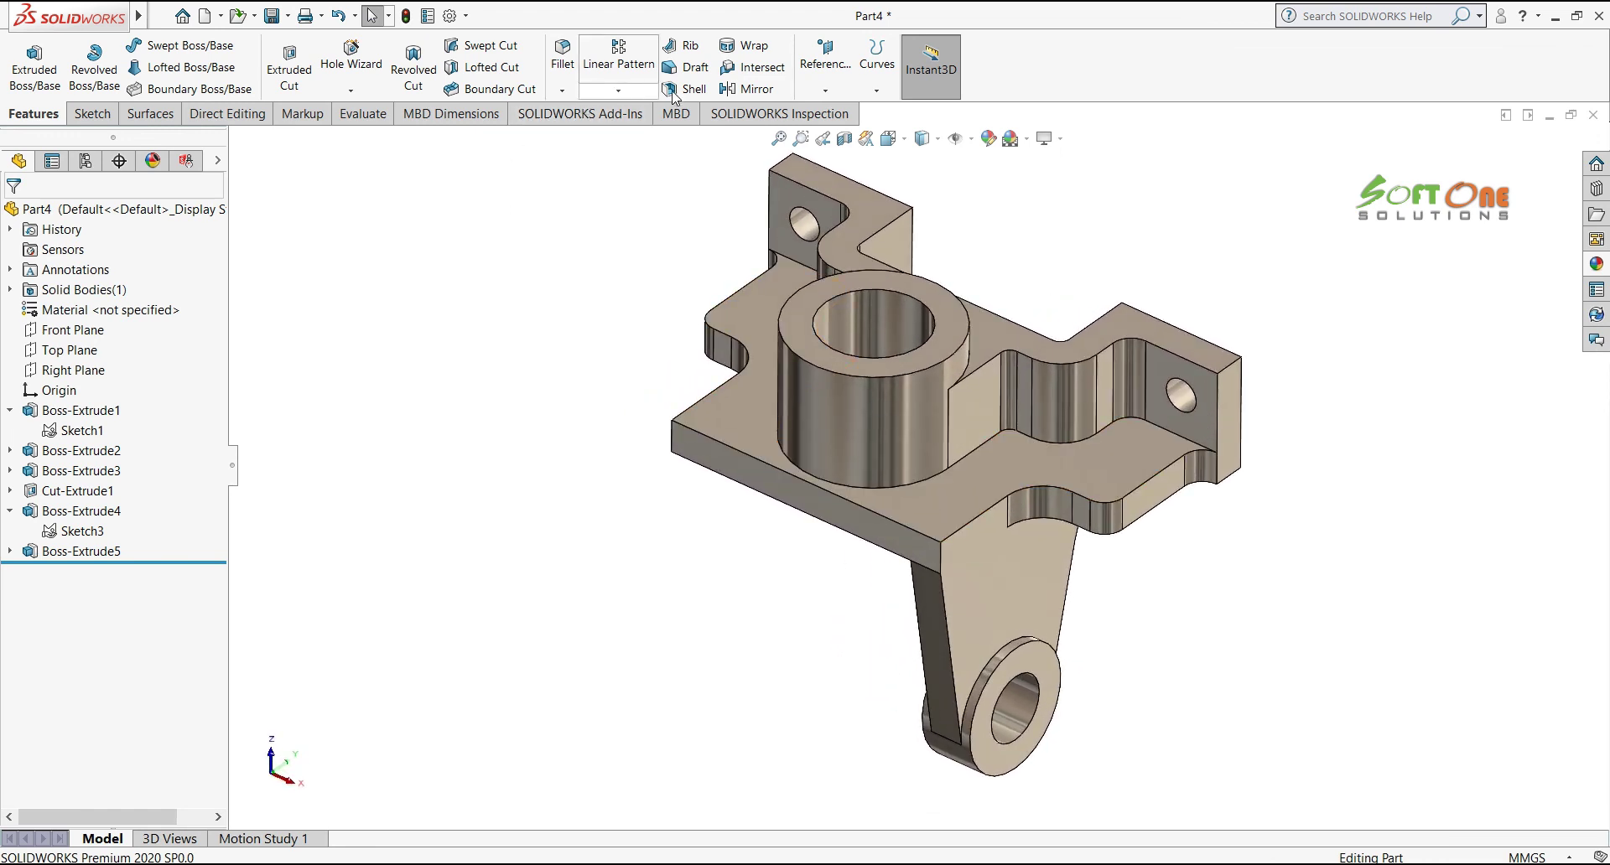
Mirror Boss-Extrude4 and Boss-Extrude5 about the Right Plane to add the opposite arm with its ring
left_click(748, 88)
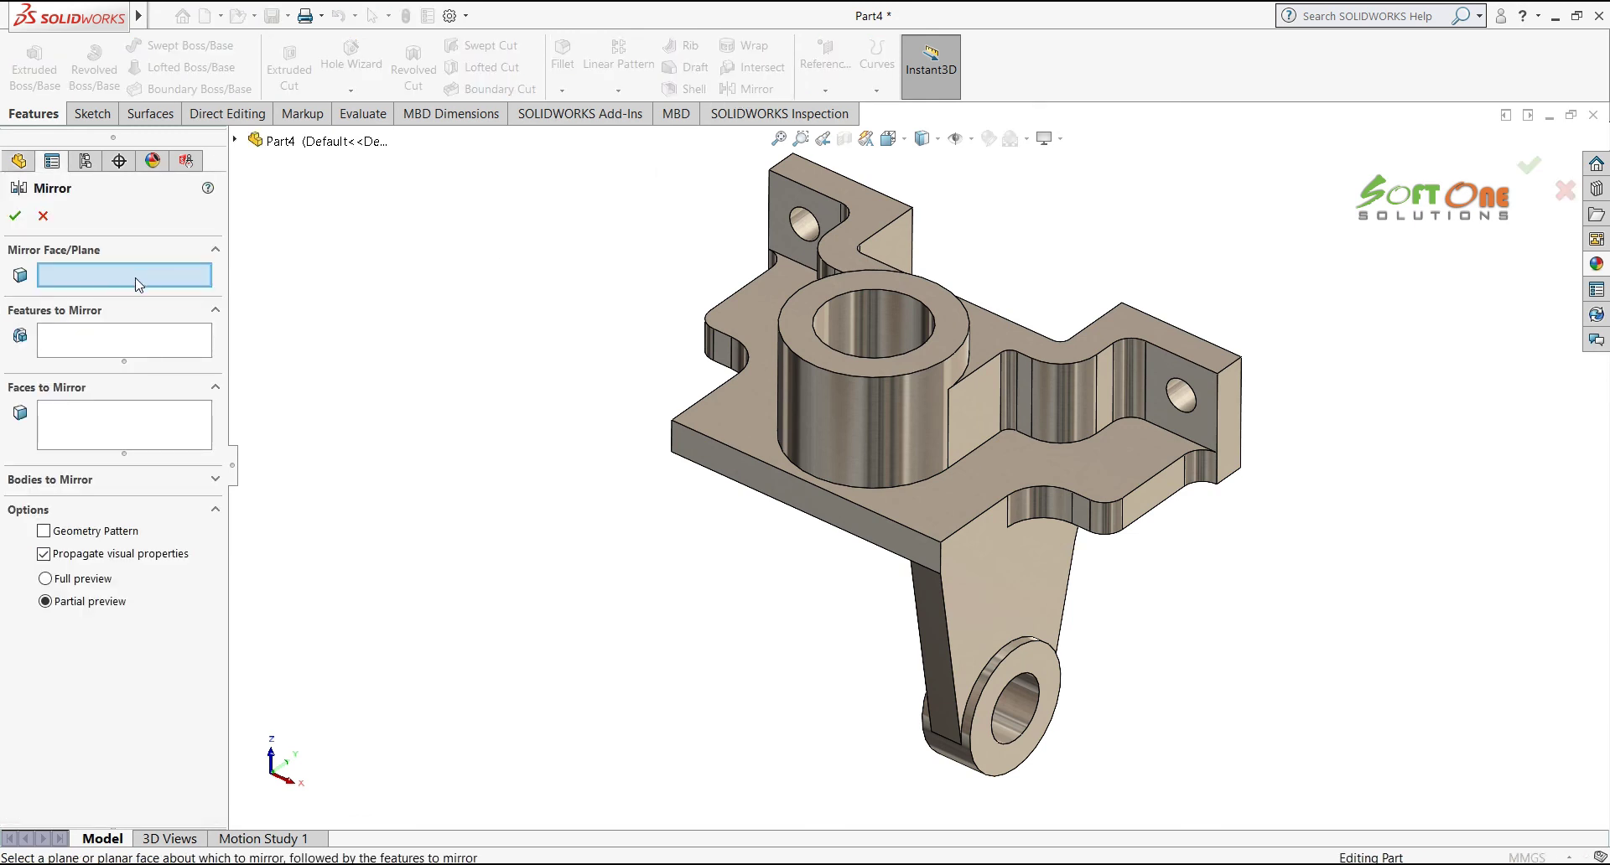
left_click(236, 141)
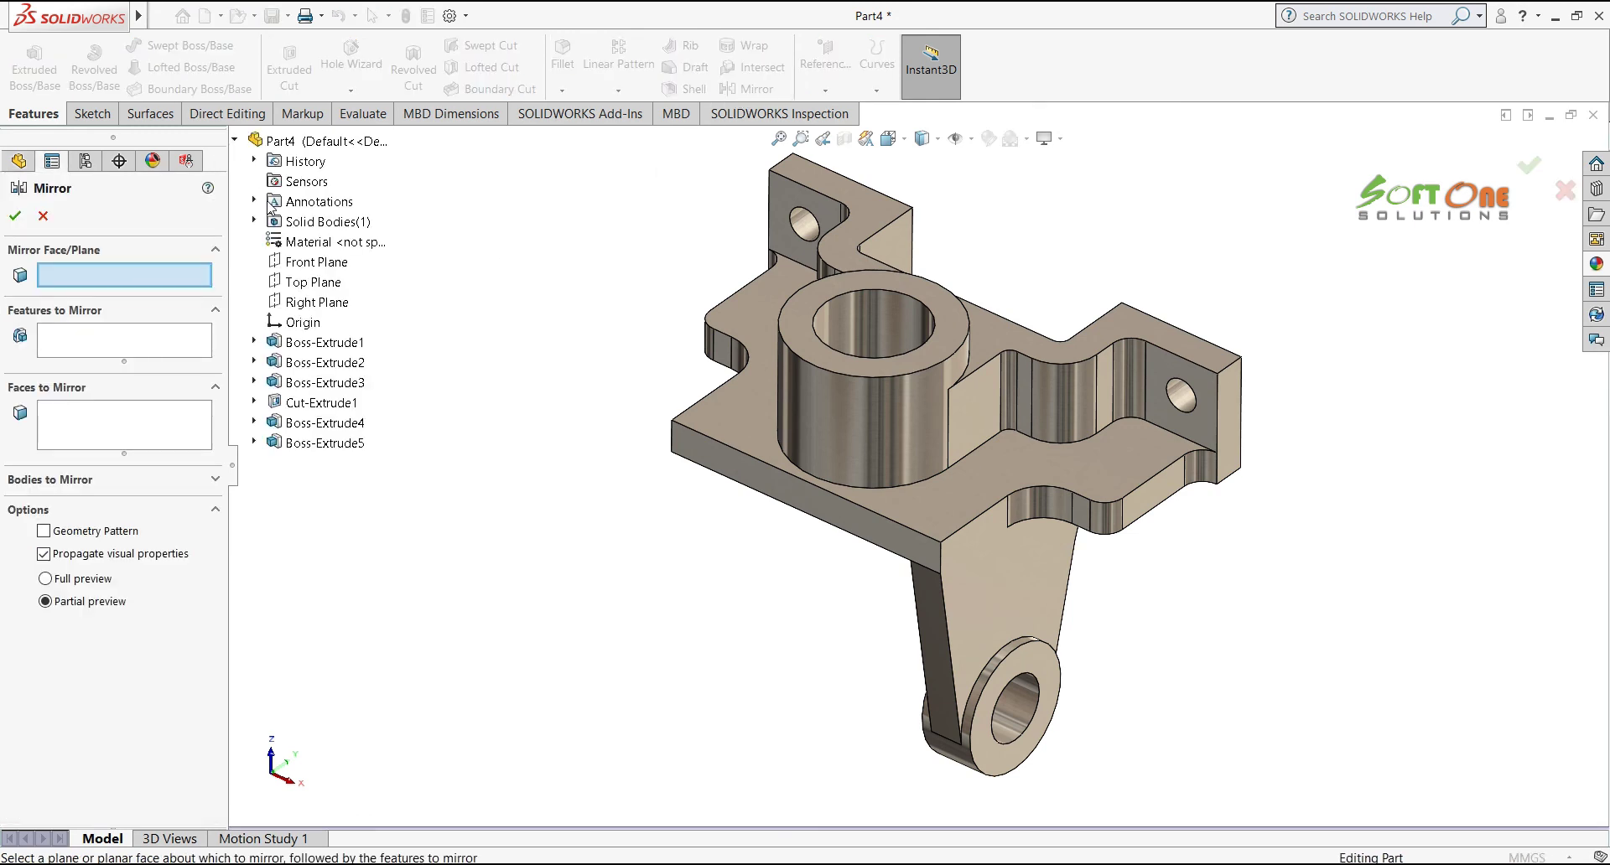
left_click(317, 302)
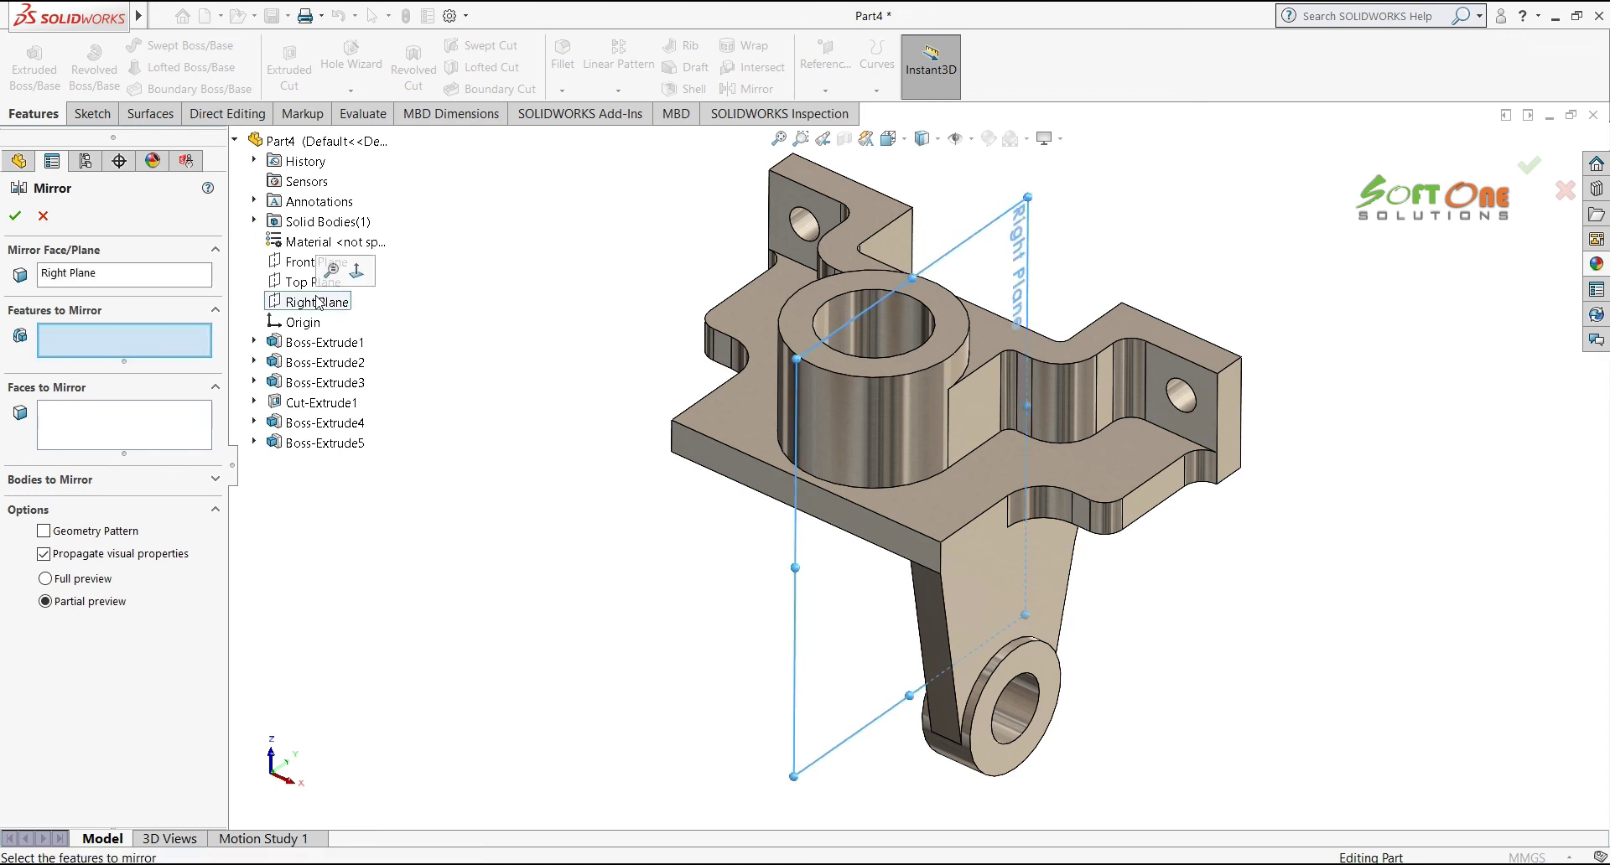
left_click(337, 424)
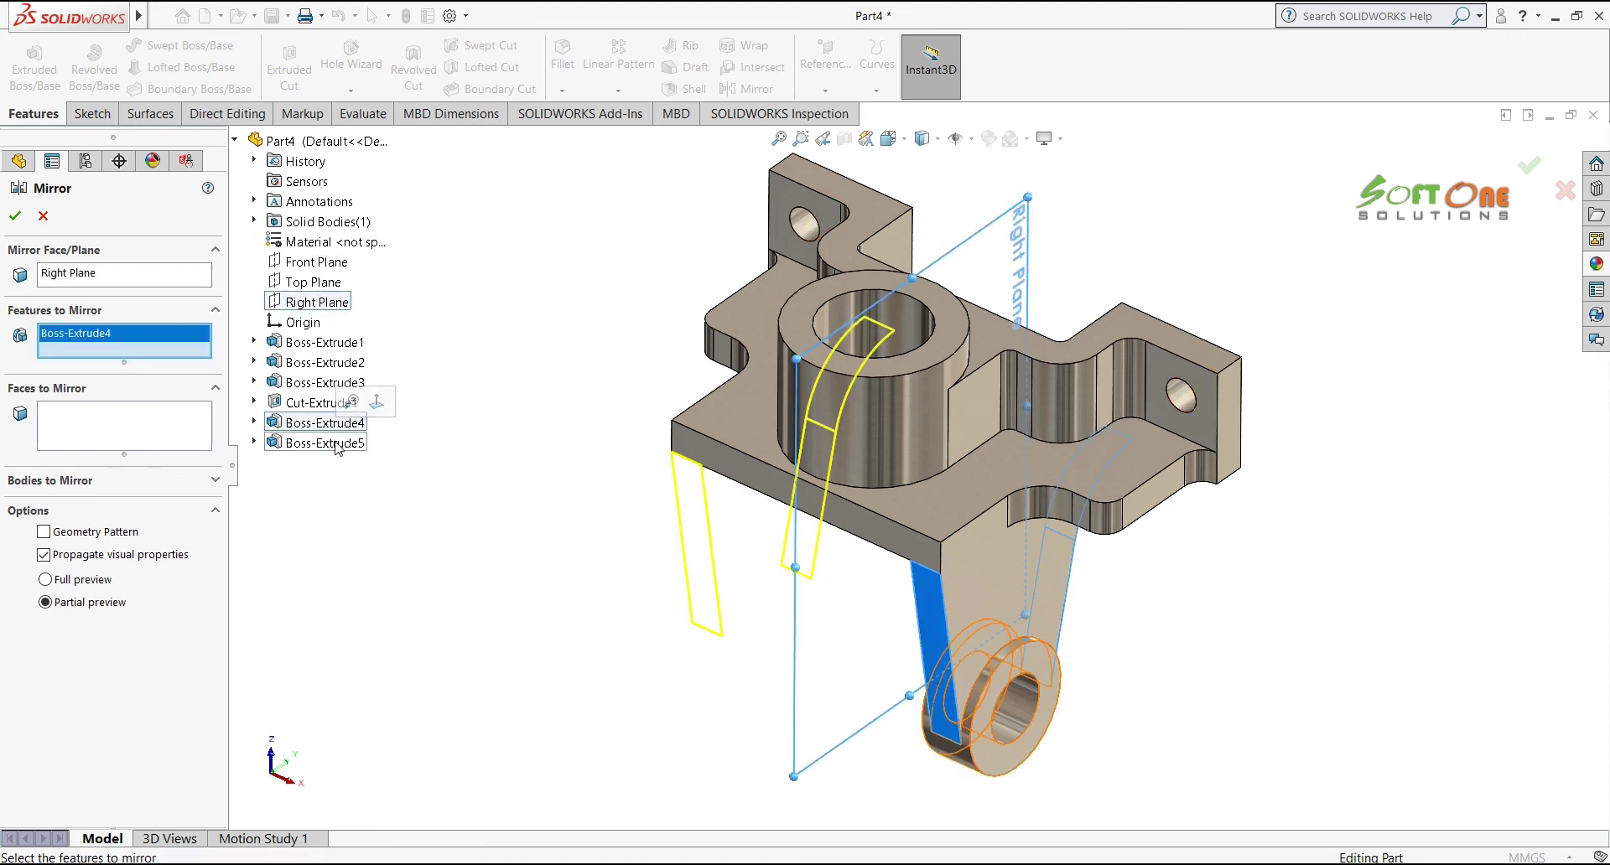
left_click(336, 445)
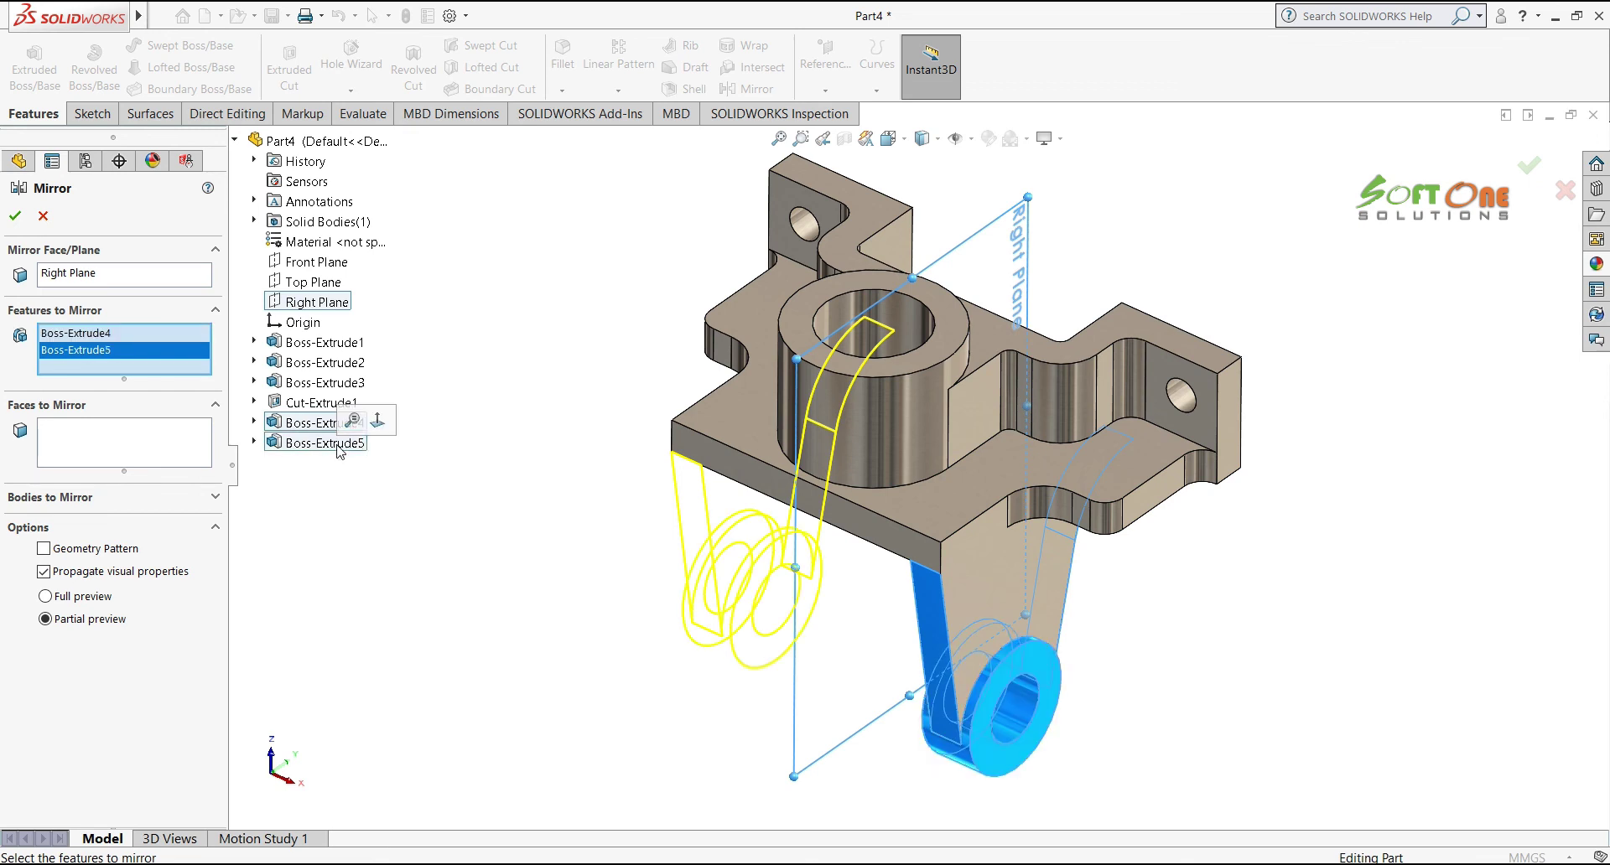
left_click(17, 220)
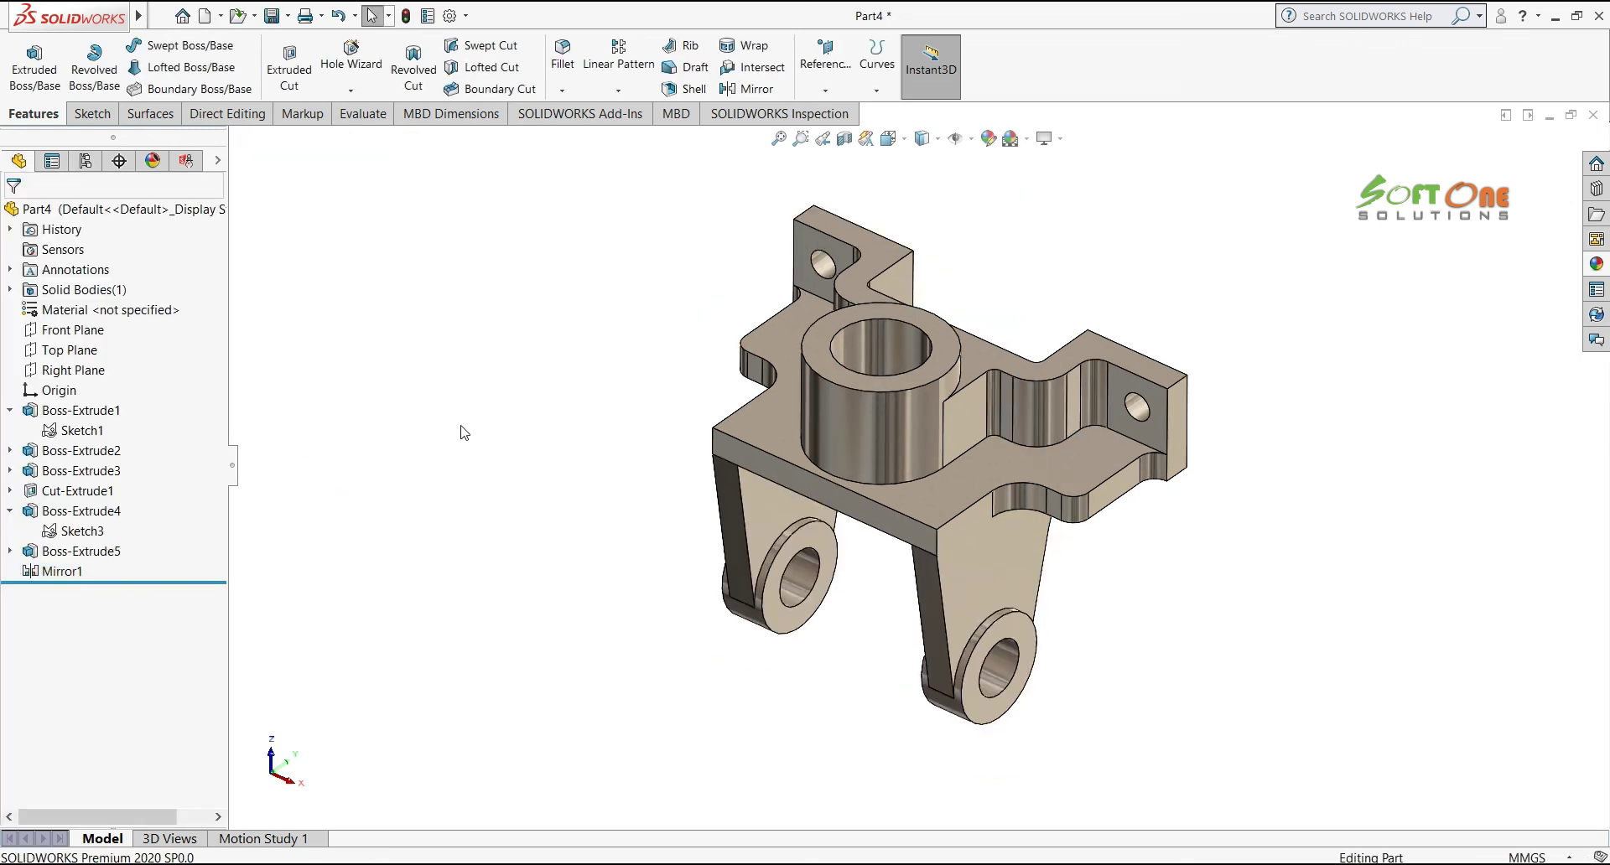
middle_click_drag(1333, 717, 1377, 707)
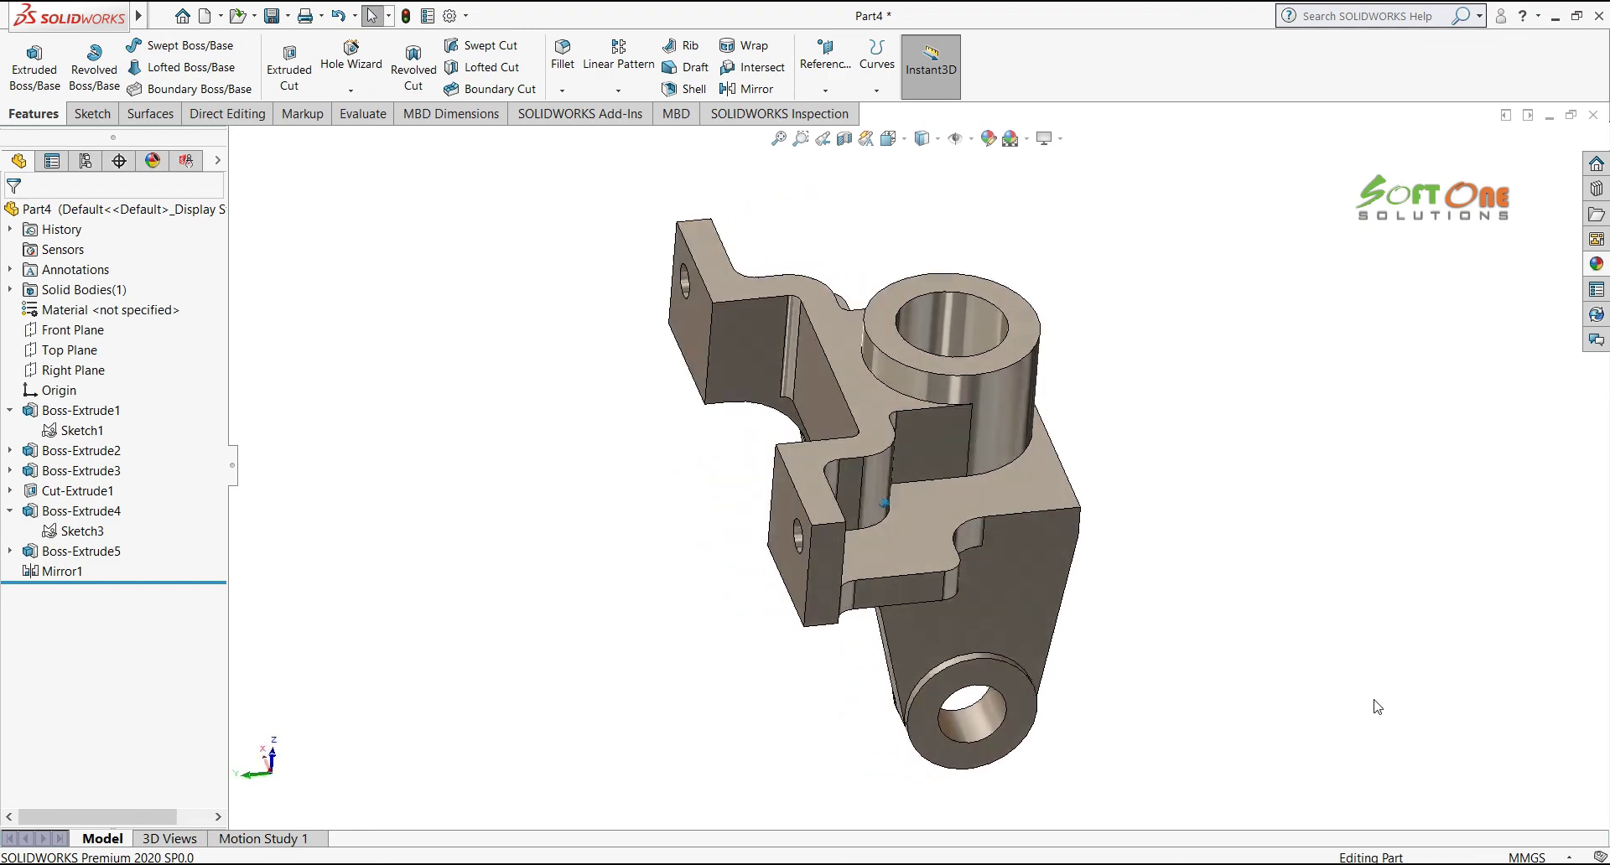